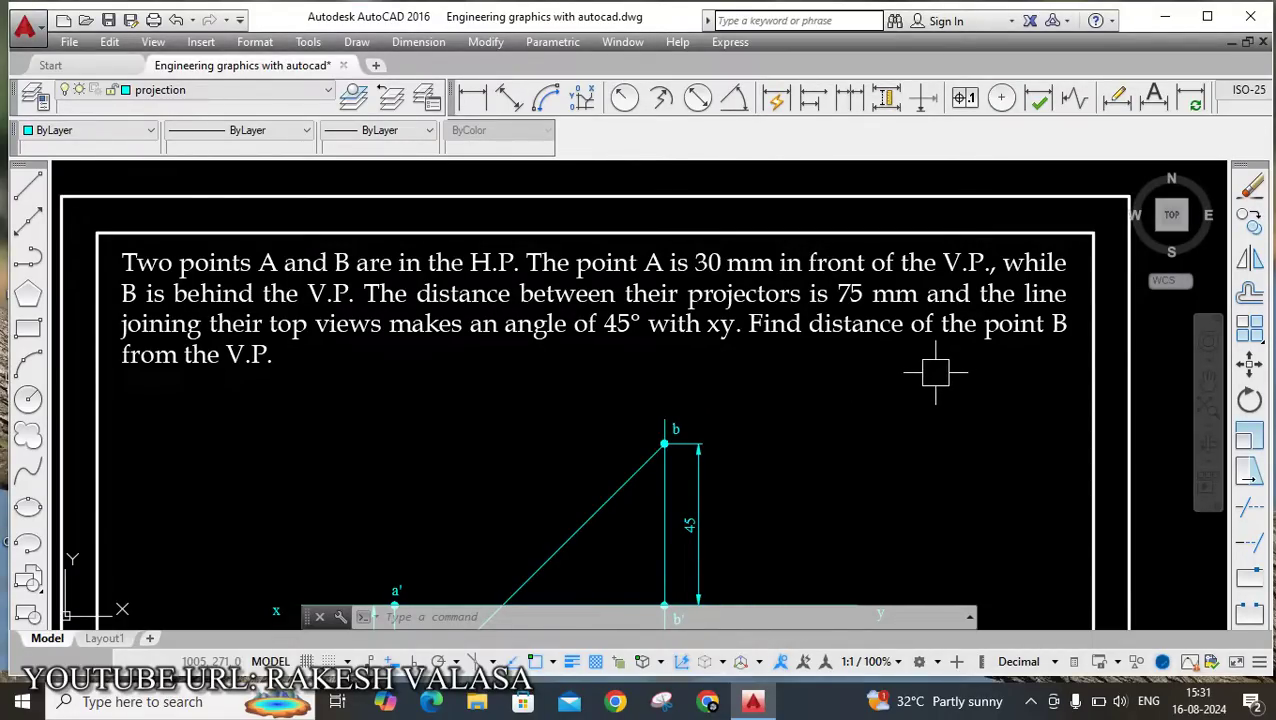
Examine the problem statement and the finished projection drawing of points A and B on the existing sheet.
{"action": "scroll", "coordinate": [921, 368], "scroll_direction": "down", "scroll_amount": 3}
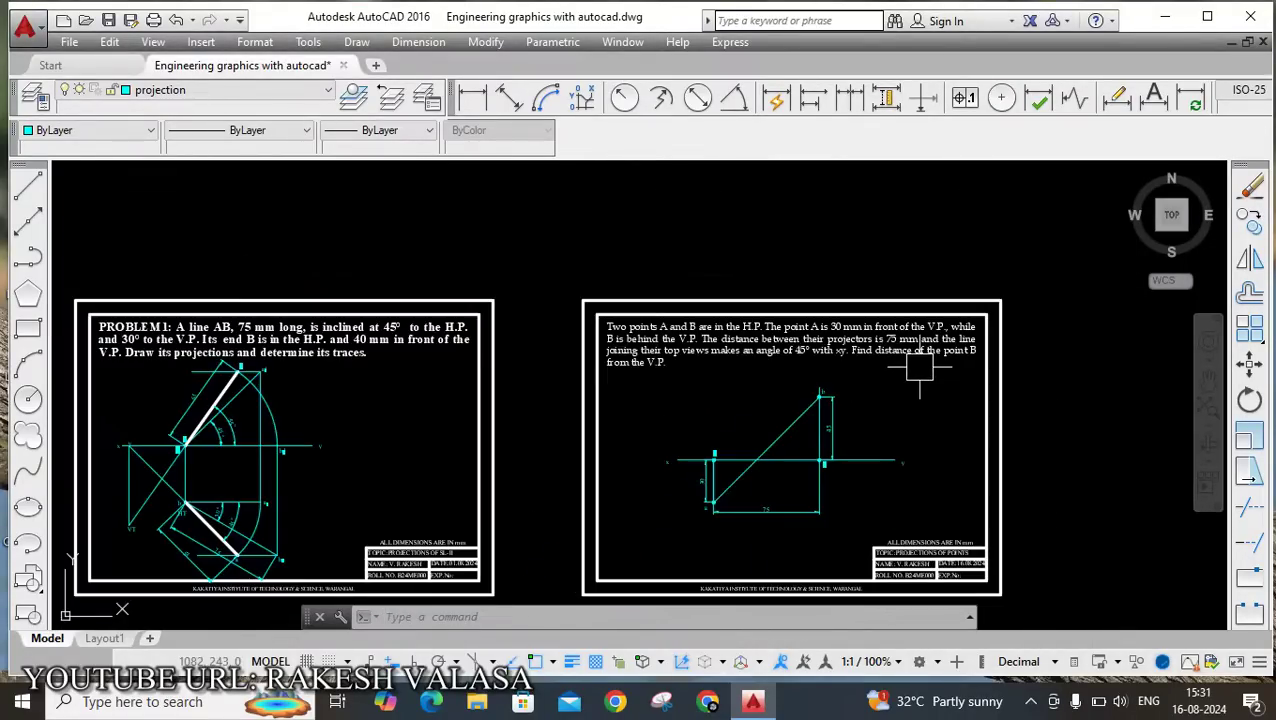
{"action": "scroll", "coordinate": [940, 421], "scroll_direction": "up", "scroll_amount": 1}
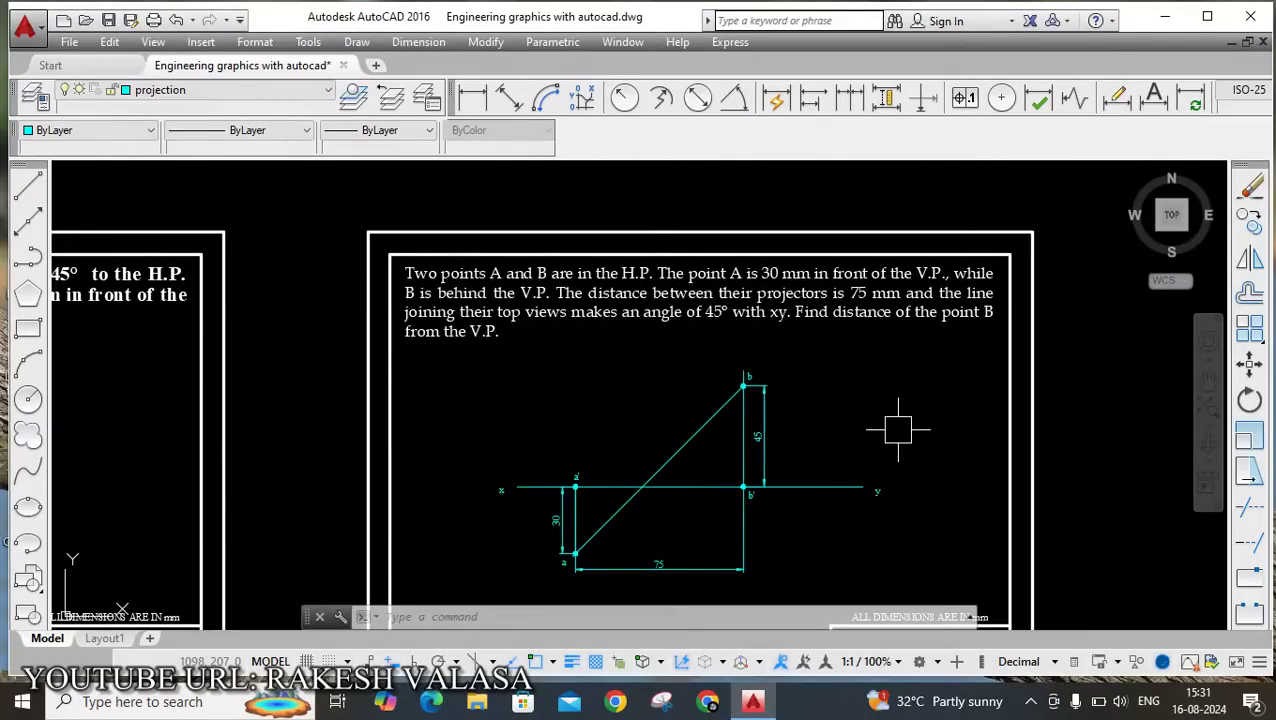
{"action": "middle_click_drag", "start_coordinate": [896, 430], "coordinate": [848, 412]}
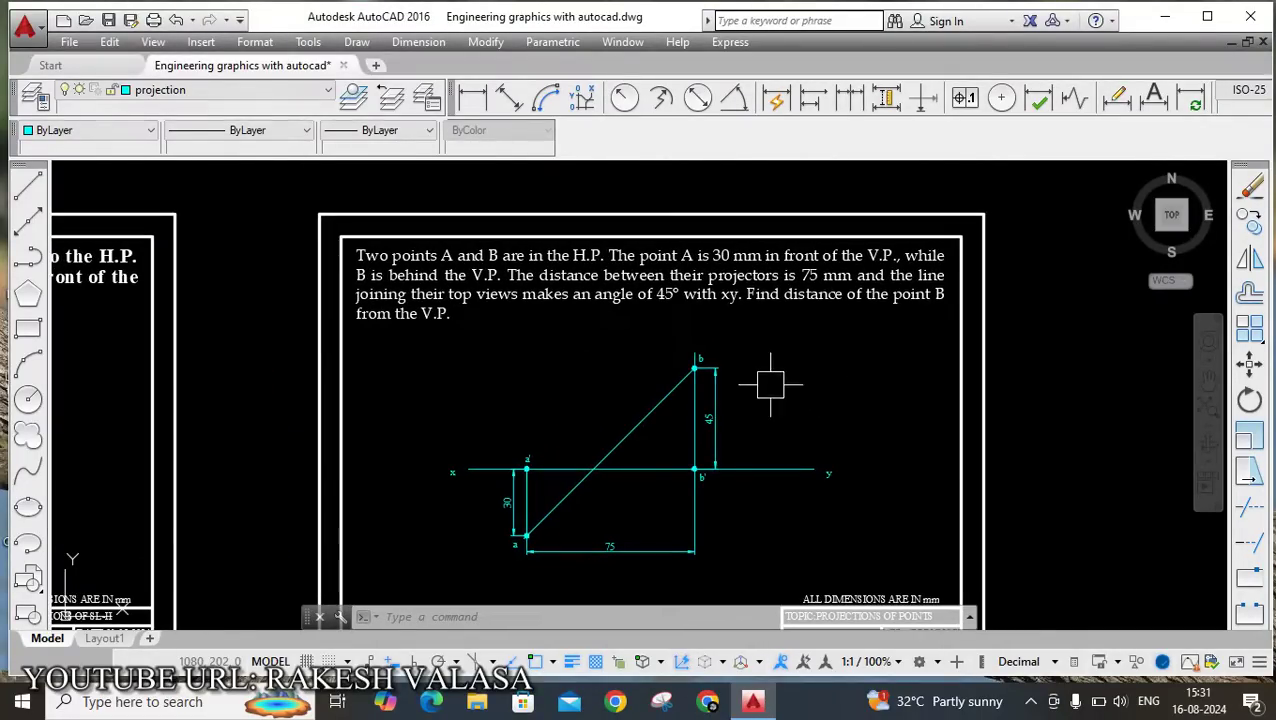
{"action": "middle_click_drag", "start_coordinate": [817, 384], "coordinate": [763, 352]}
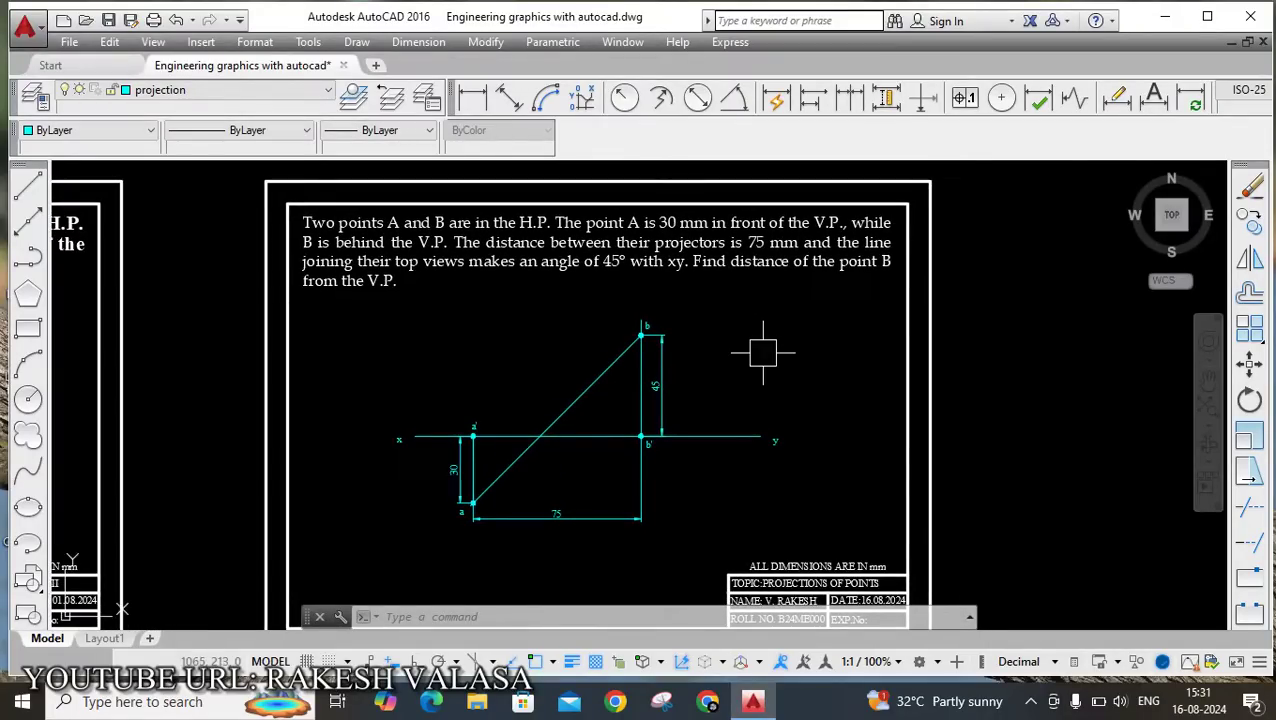
{"action": "scroll", "coordinate": [763, 352], "scroll_direction": "down", "scroll_amount": 2}
{"action": "scroll", "coordinate": [763, 352], "scroll_direction": "up", "scroll_amount": 2}
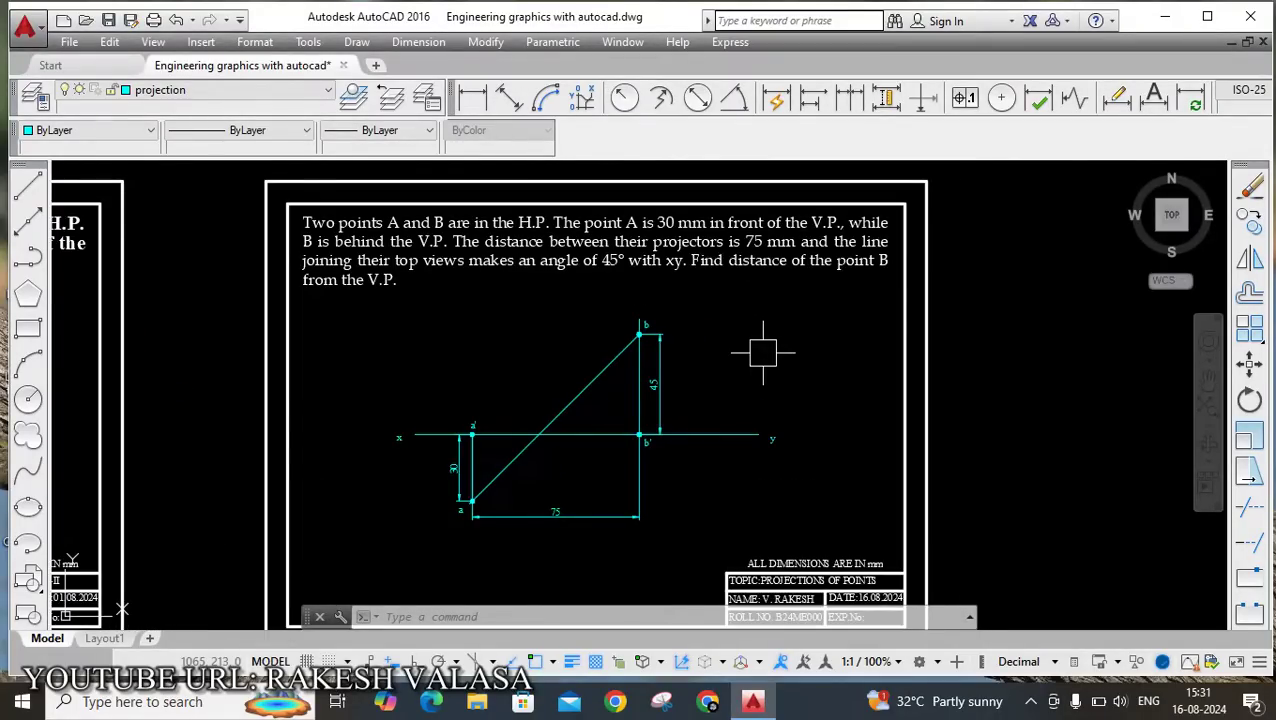
{"action": "scroll", "coordinate": [766, 320], "scroll_direction": "down", "scroll_amount": 3}
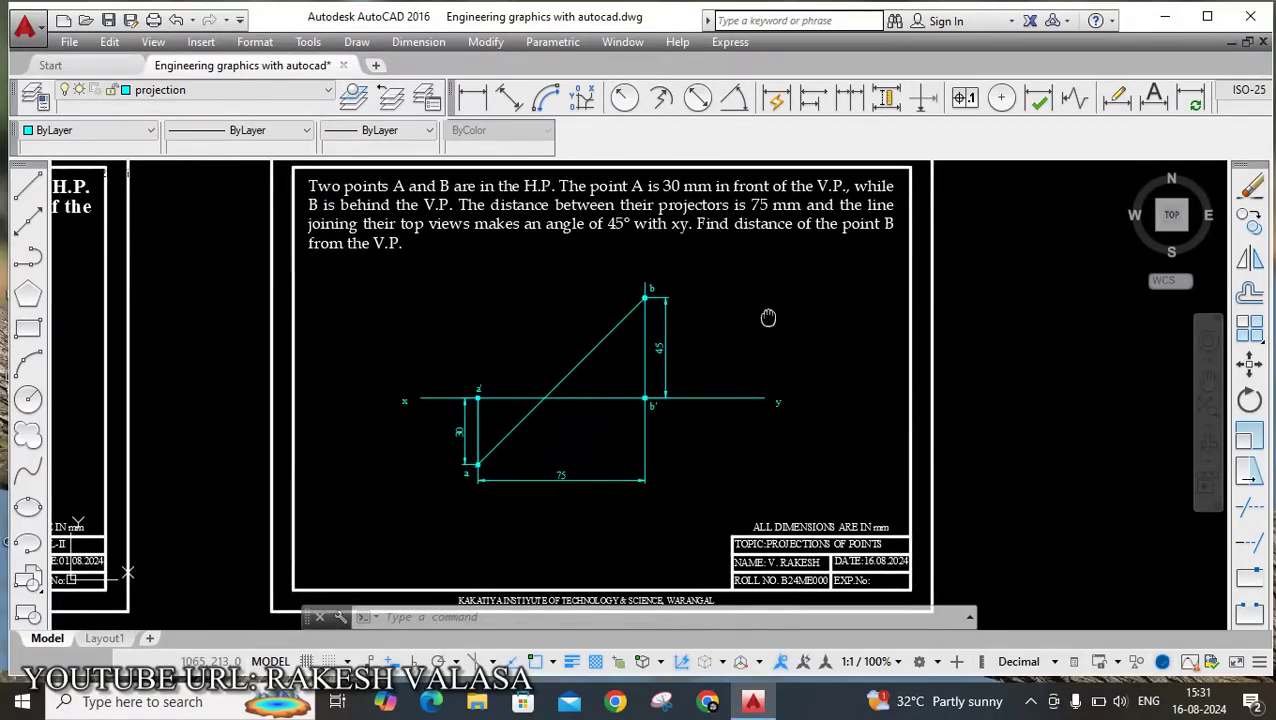
Copy the points problem sheet's border, problem text and title block, without its projection drawing, about 366 mm horizontally to the right.
{"action": "type", "text": "o"}
{"action": "key", "text": "Return"}
{"action": "left_click", "coordinate": [926, 543]}
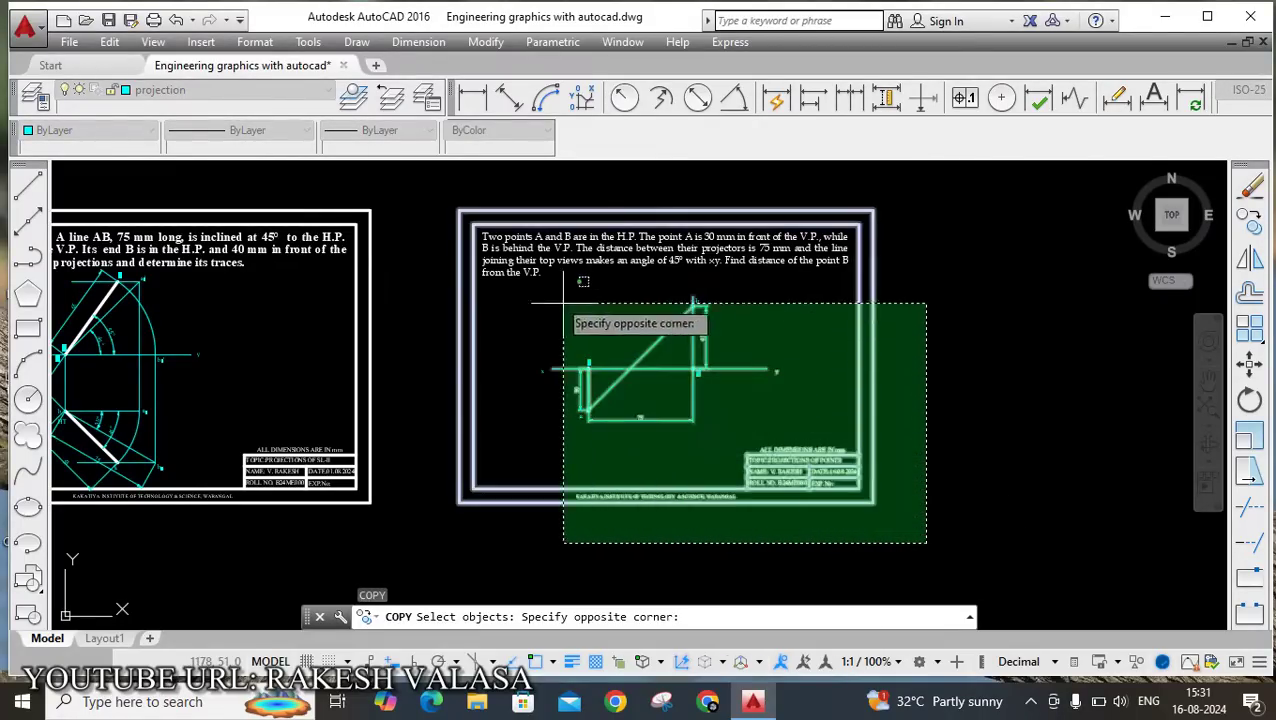
{"action": "left_click", "coordinate": [441, 178]}
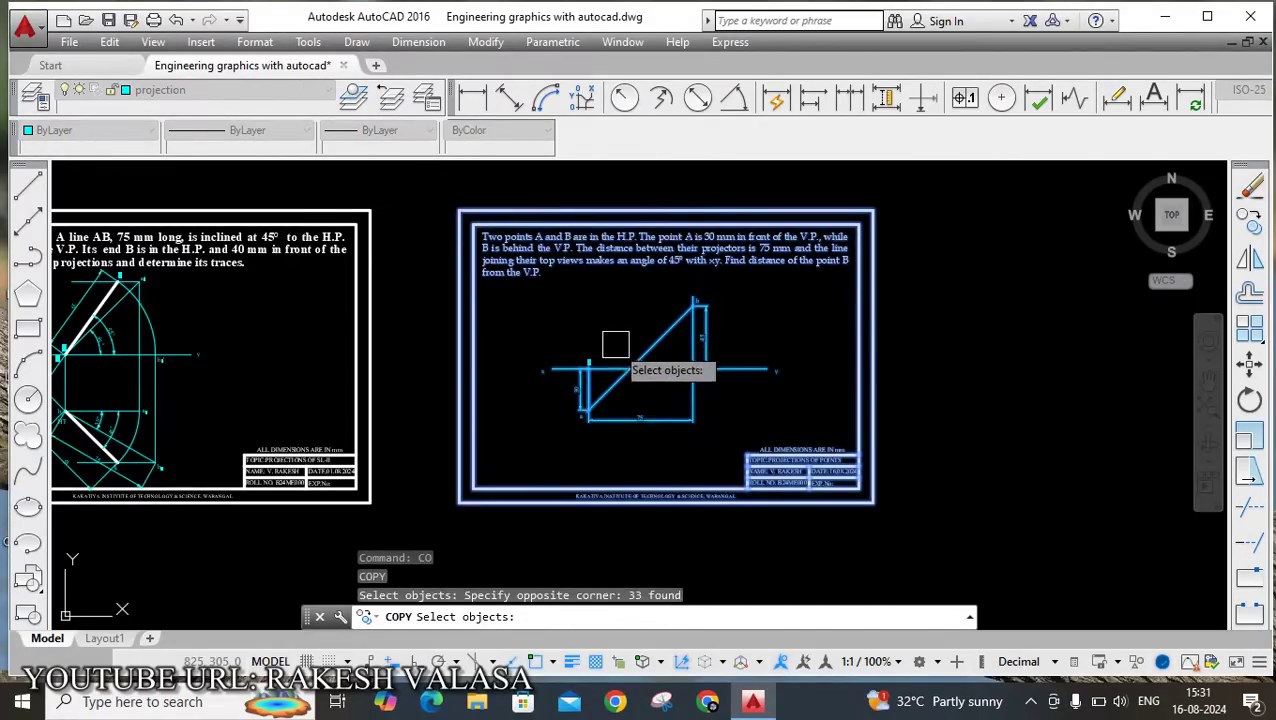
{"action": "left_click", "coordinate": [507, 301]}
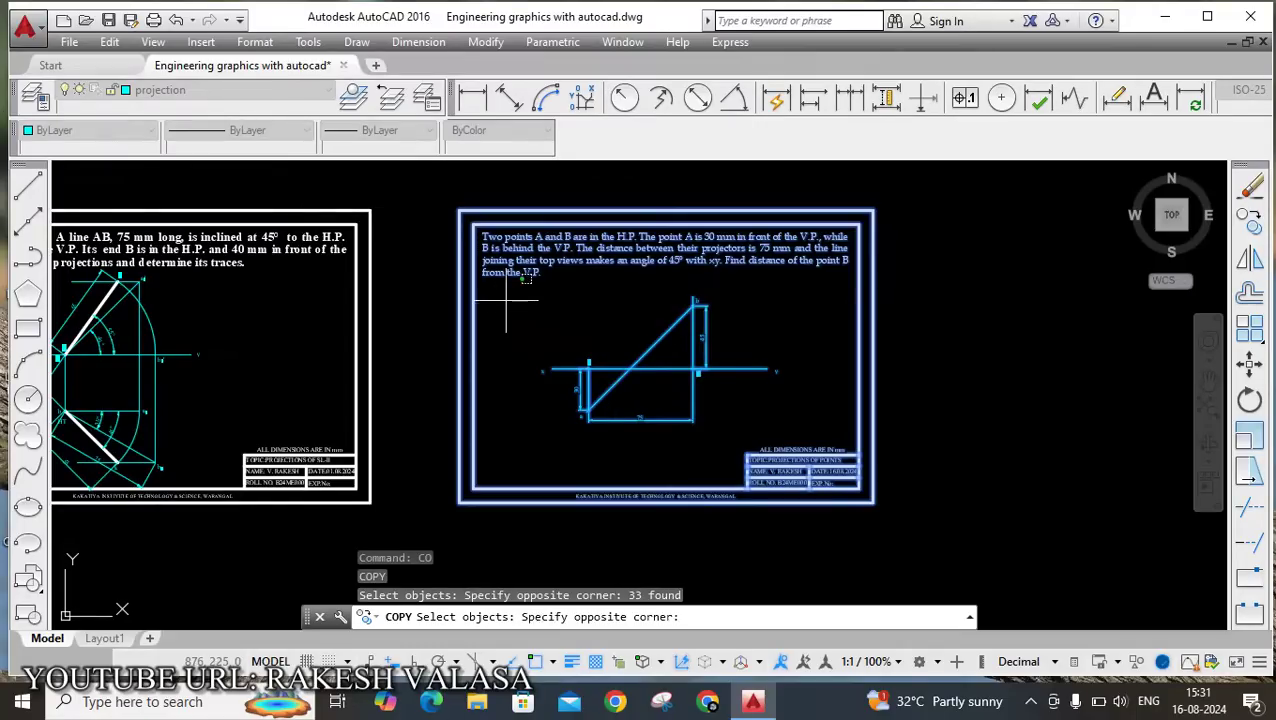
{"action": "left_click", "coordinate": [832, 410], "text": "shift"}
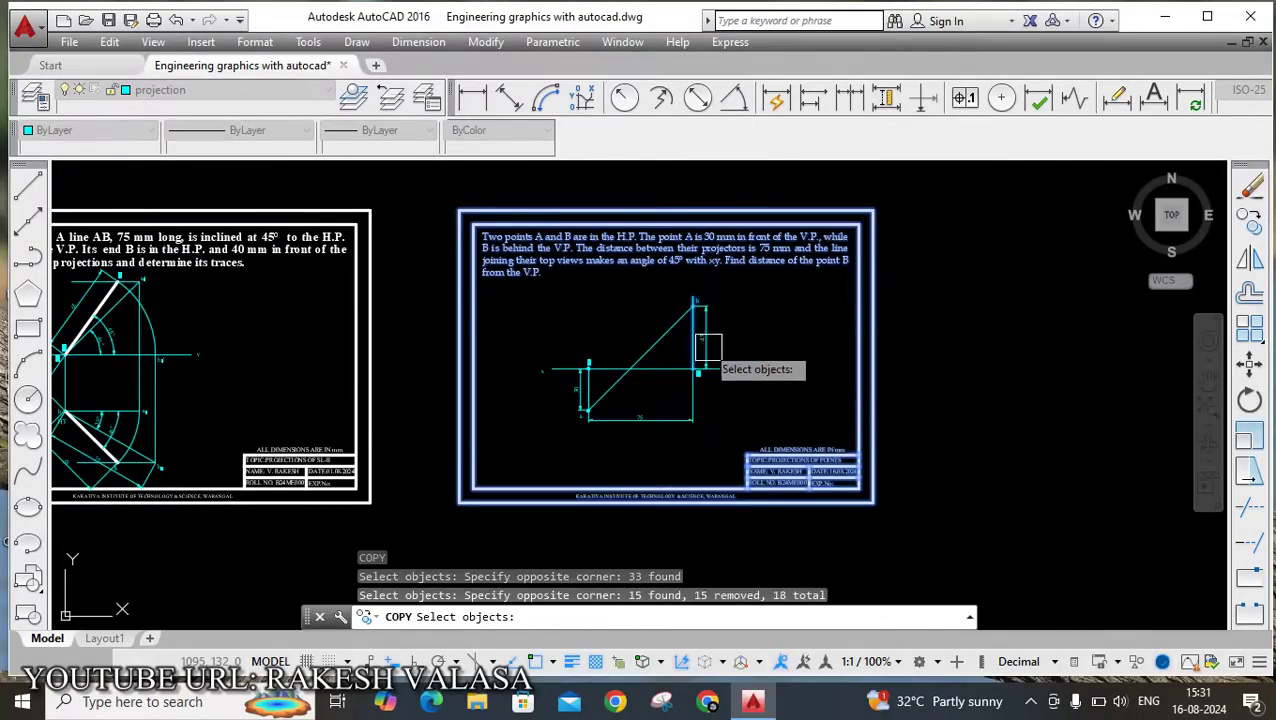
{"action": "left_click", "coordinate": [697, 328]}
{"action": "scroll", "coordinate": [695, 320], "scroll_direction": "up", "scroll_amount": 8}
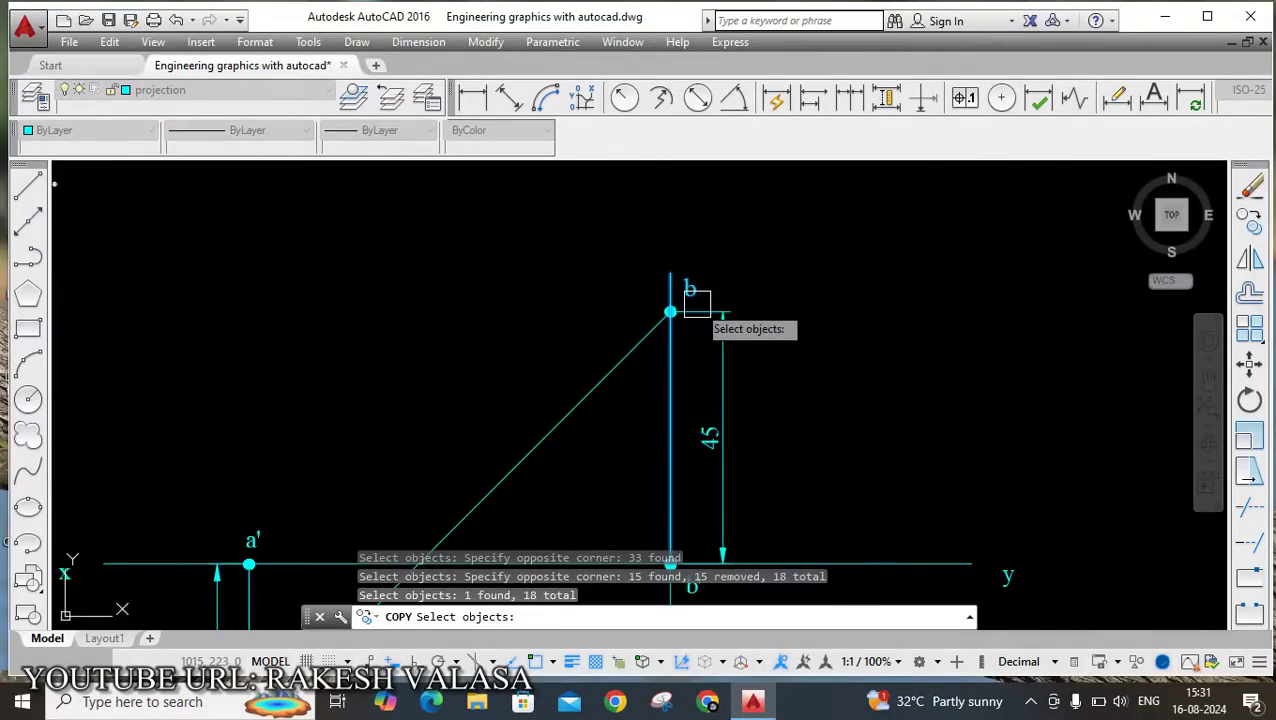
{"action": "left_click", "coordinate": [648, 339], "text": "shift"}
{"action": "left_click", "coordinate": [675, 262], "text": "shift"}
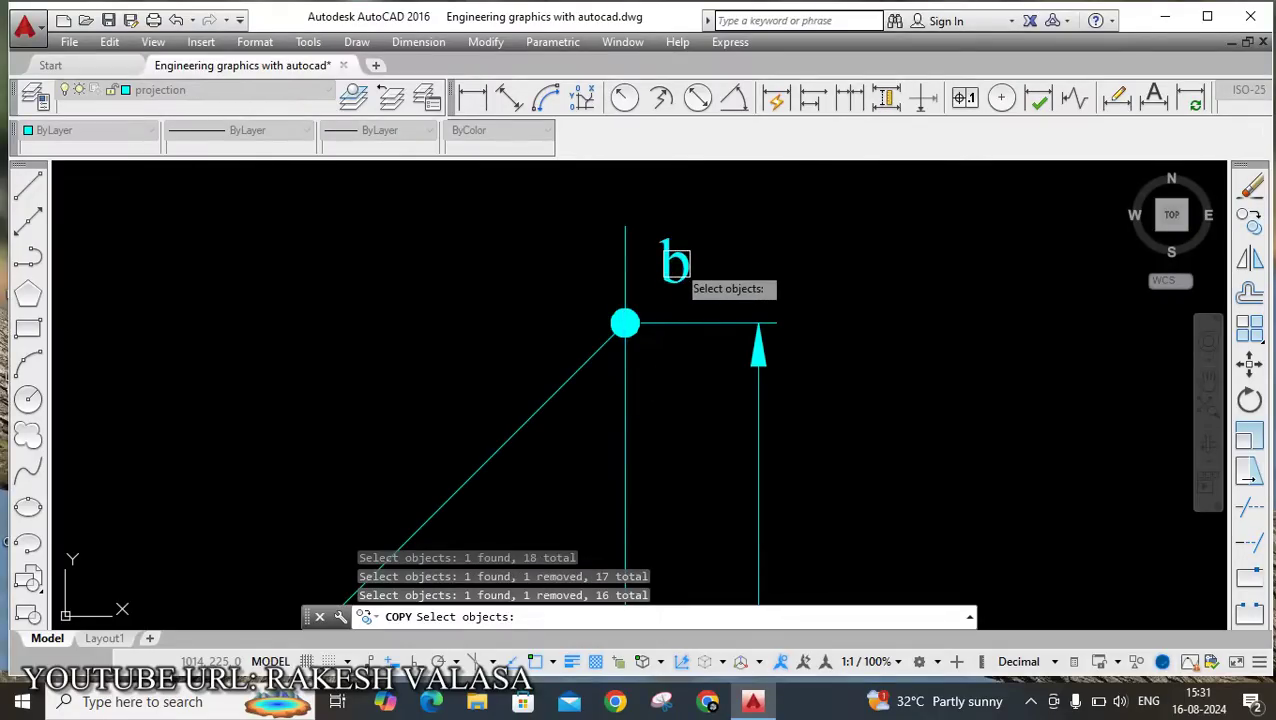
{"action": "scroll", "coordinate": [700, 268], "scroll_direction": "down", "scroll_amount": 8}
{"action": "scroll", "coordinate": [776, 292], "scroll_direction": "down", "scroll_amount": 4}
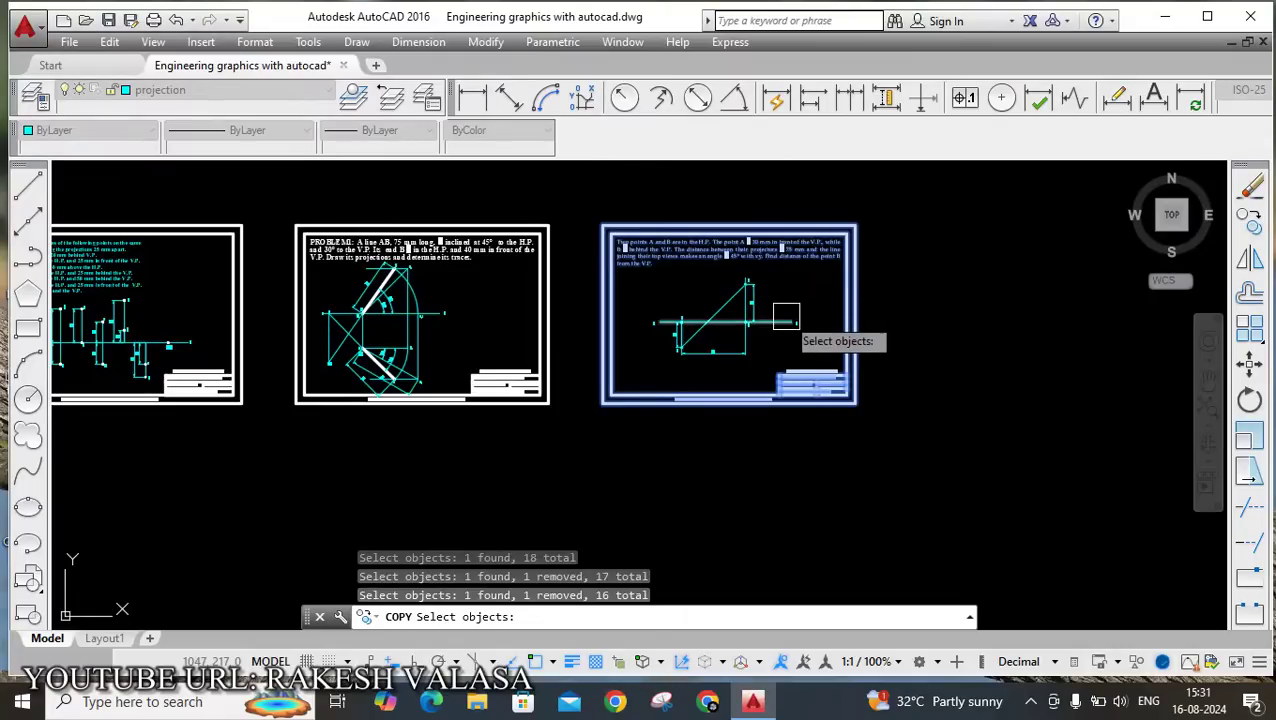
{"action": "key", "text": "Return"}
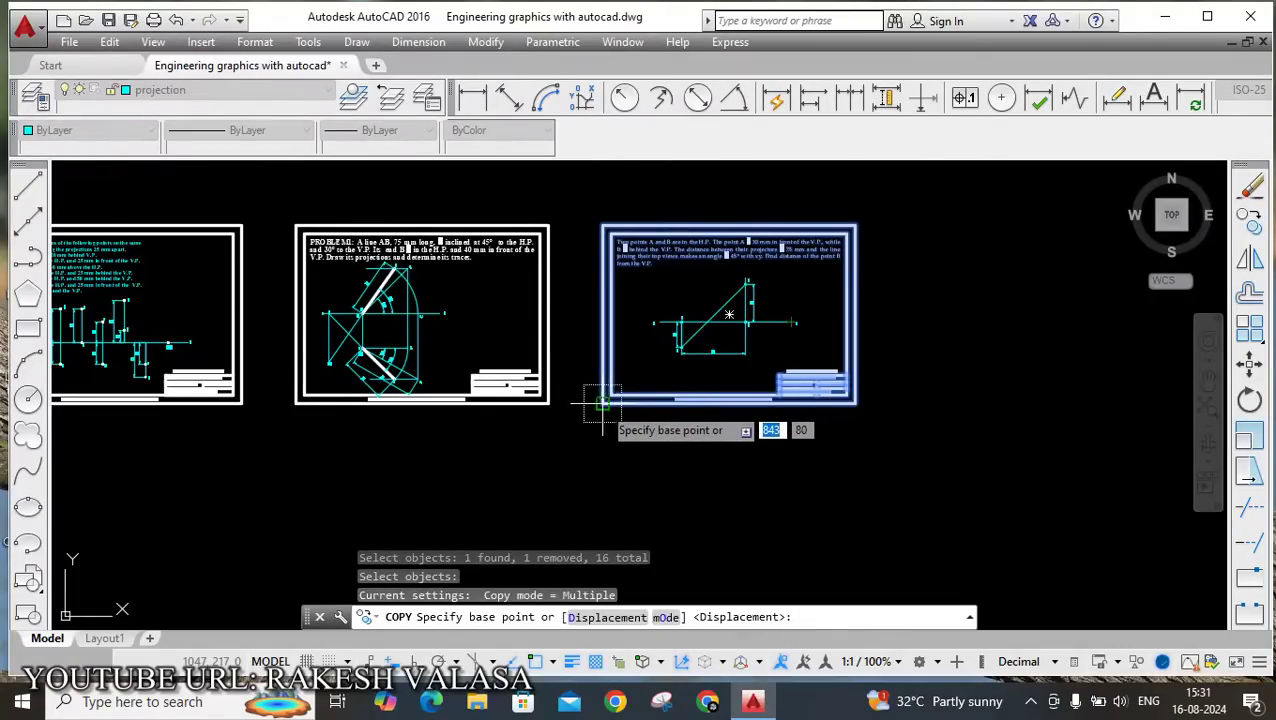
{"action": "left_click", "coordinate": [601, 403]}
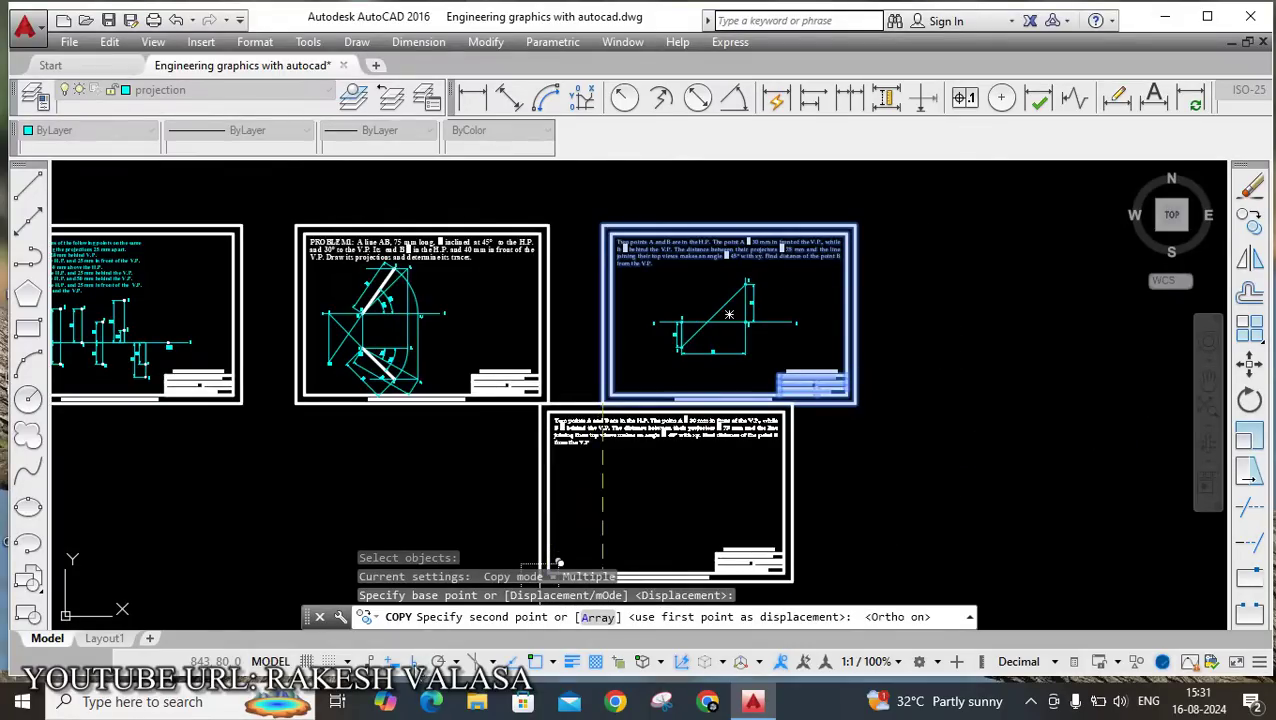
{"action": "left_click", "coordinate": [906, 400]}
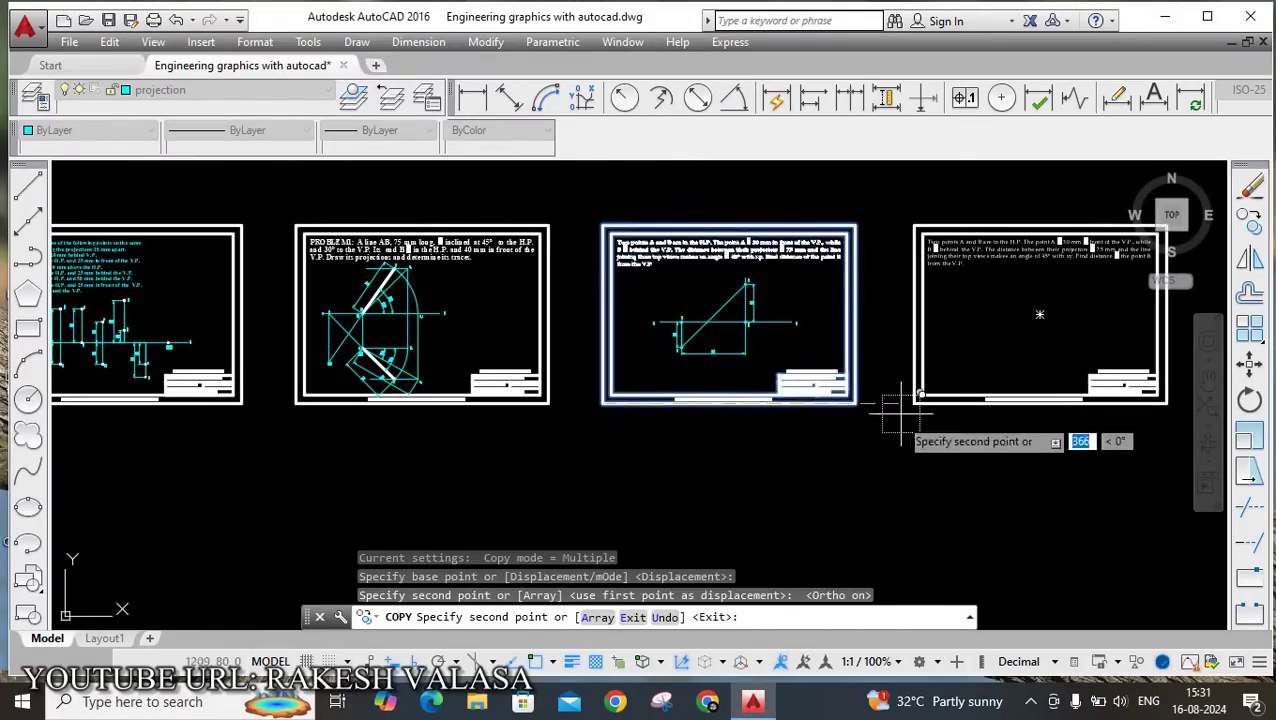
{"action": "scroll", "coordinate": [903, 408], "scroll_direction": "down", "scroll_amount": 2}
{"action": "key", "text": "Escape"}
{"action": "scroll", "coordinate": [955, 430], "scroll_direction": "down", "scroll_amount": 2}
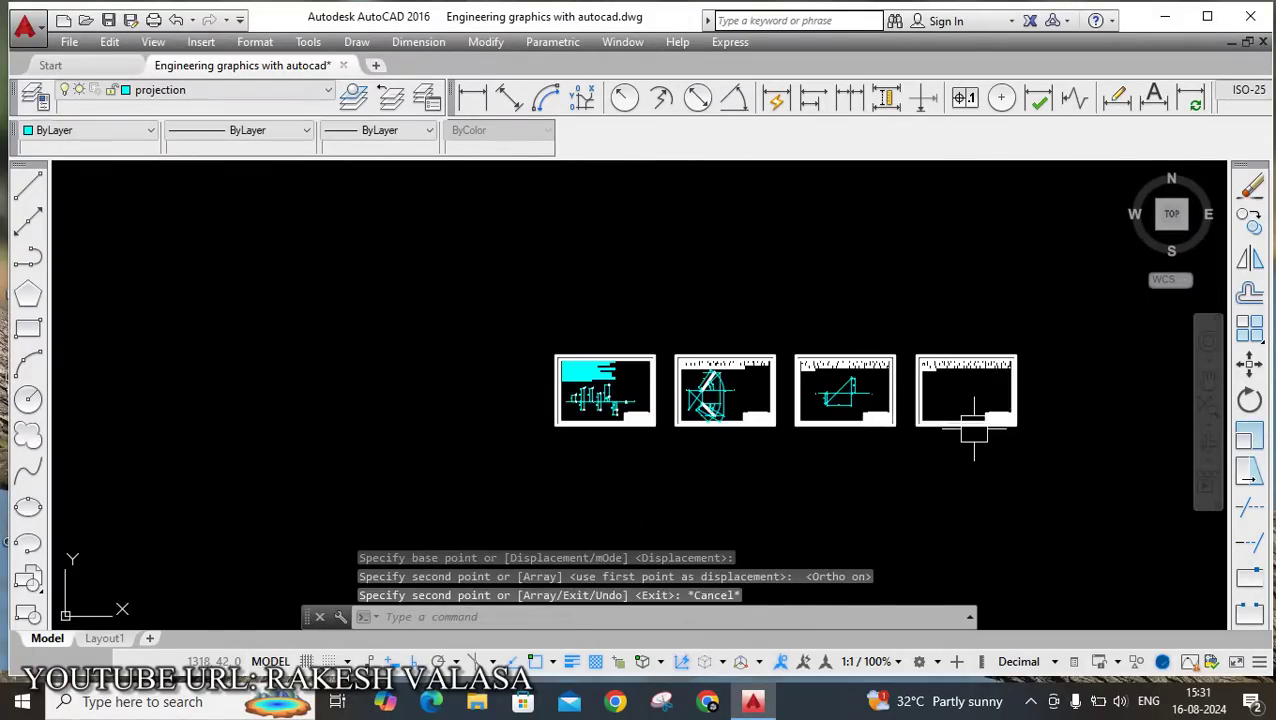
Examine the problem statement on the copied blank sheet.
{"action": "scroll", "coordinate": [974, 430], "scroll_direction": "up", "scroll_amount": 3}
{"action": "key", "text": "Escape"}
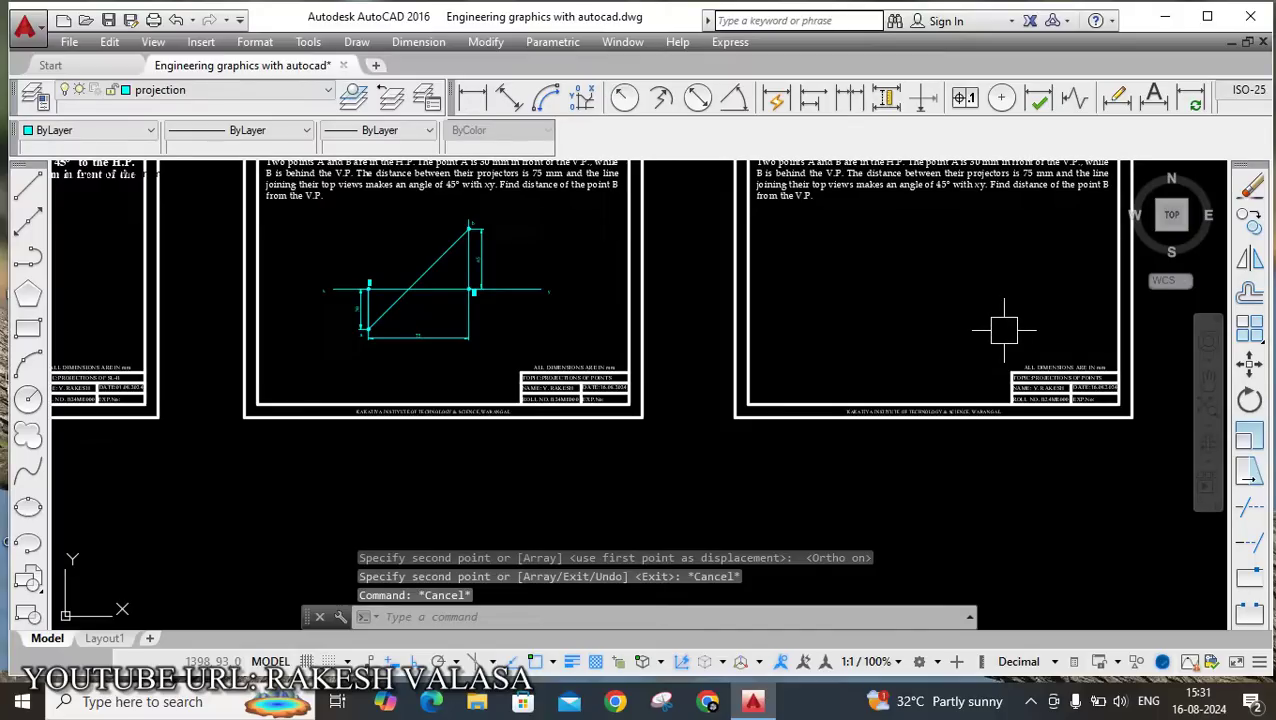
{"action": "middle_click_drag", "start_coordinate": [1002, 312], "coordinate": [866, 393]}
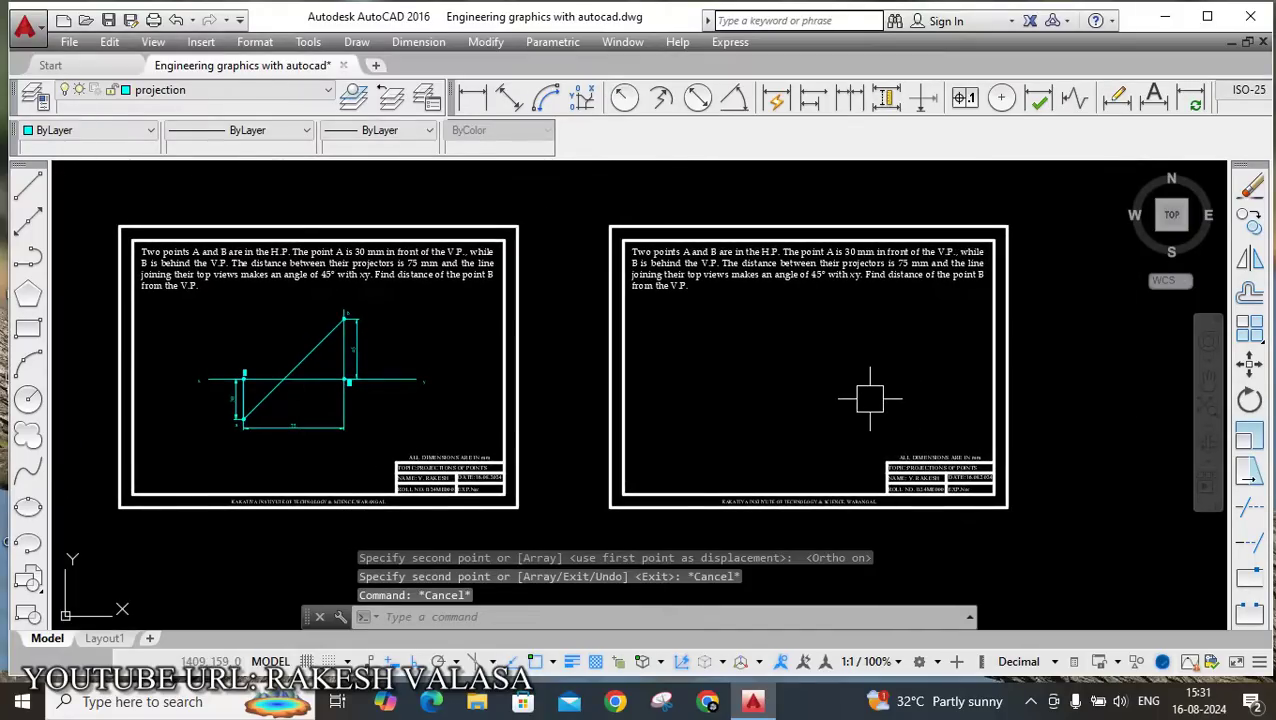
{"action": "scroll", "coordinate": [866, 395], "scroll_direction": "up", "scroll_amount": 3}
{"action": "scroll", "coordinate": [866, 395], "scroll_direction": "down", "scroll_amount": 3}
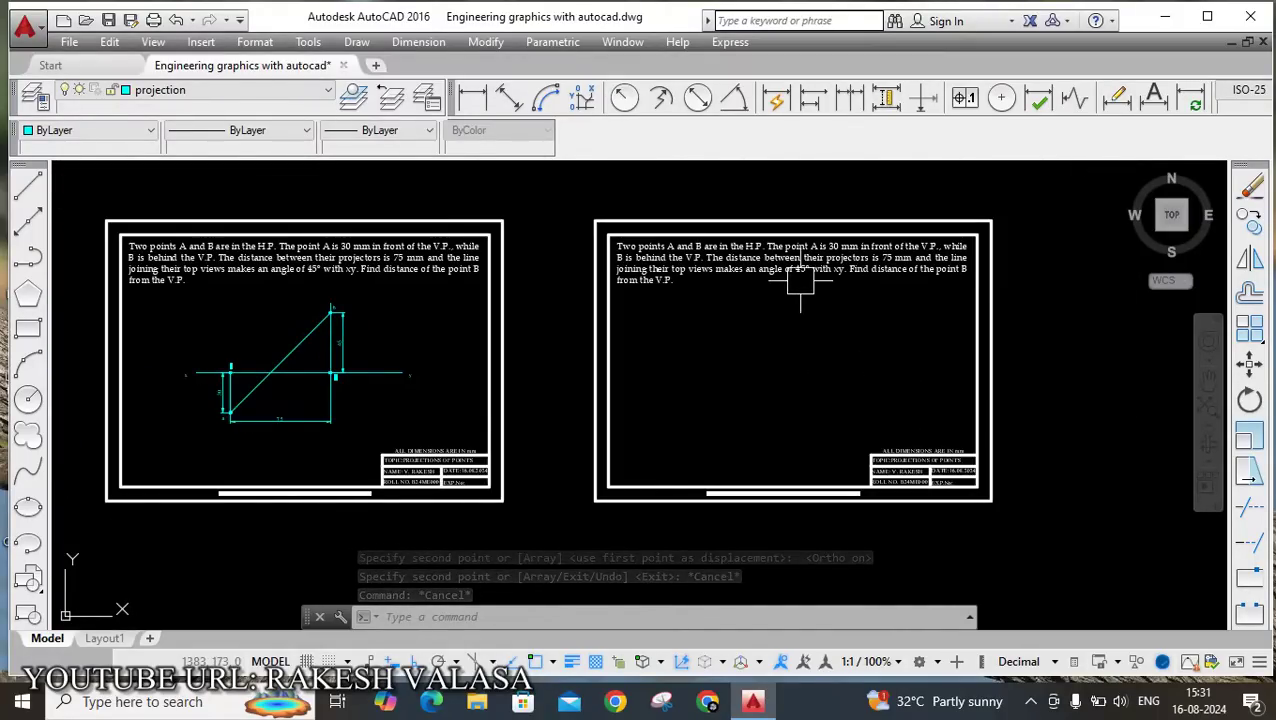
{"action": "scroll", "coordinate": [816, 230], "scroll_direction": "up", "scroll_amount": 2}
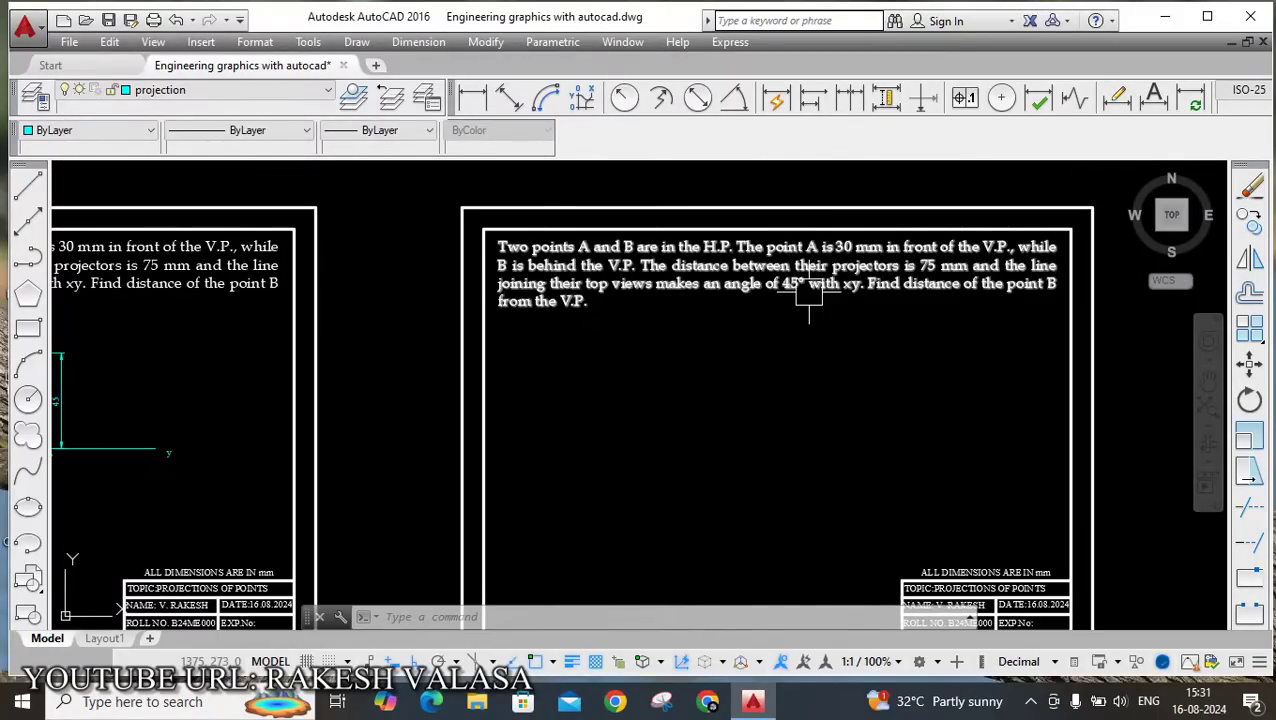
{"action": "scroll", "coordinate": [810, 299], "scroll_direction": "up", "scroll_amount": 2}
{"action": "middle_click_drag", "start_coordinate": [822, 357], "coordinate": [717, 360]}
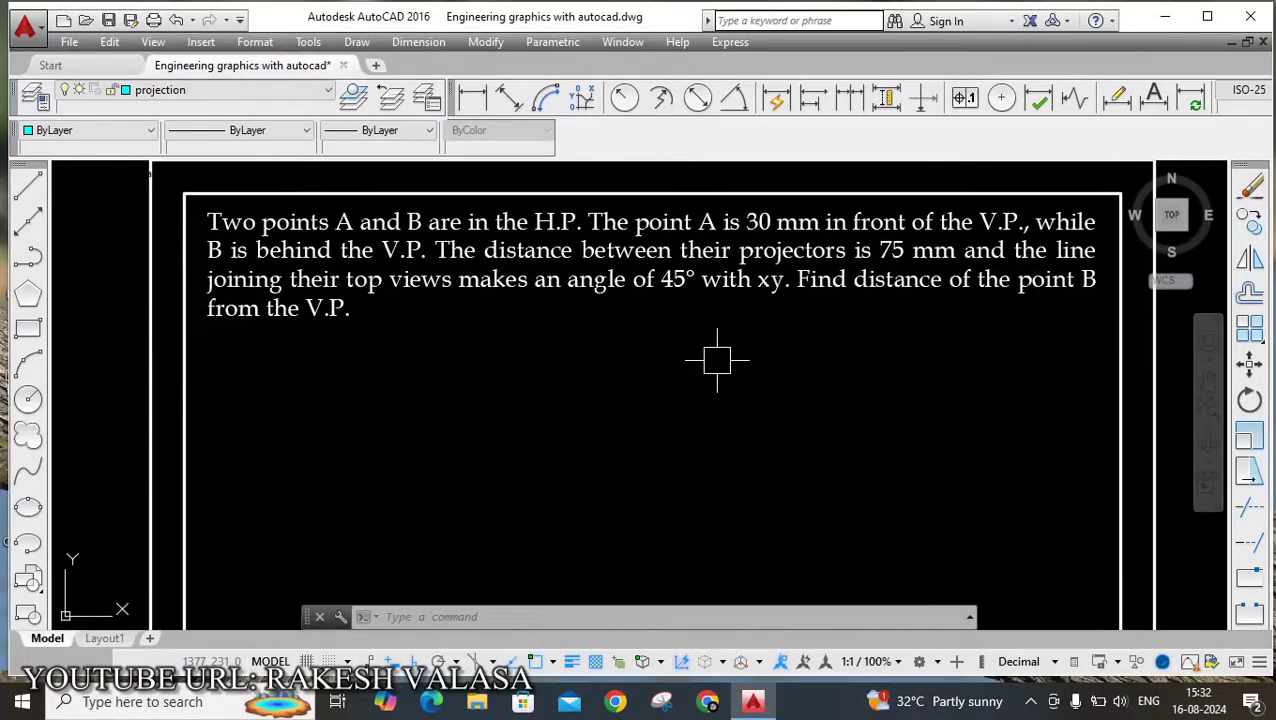
Review the colour, linetype and lineweight of the projection layer in the layer properties.
{"action": "left_click", "coordinate": [280, 98]}
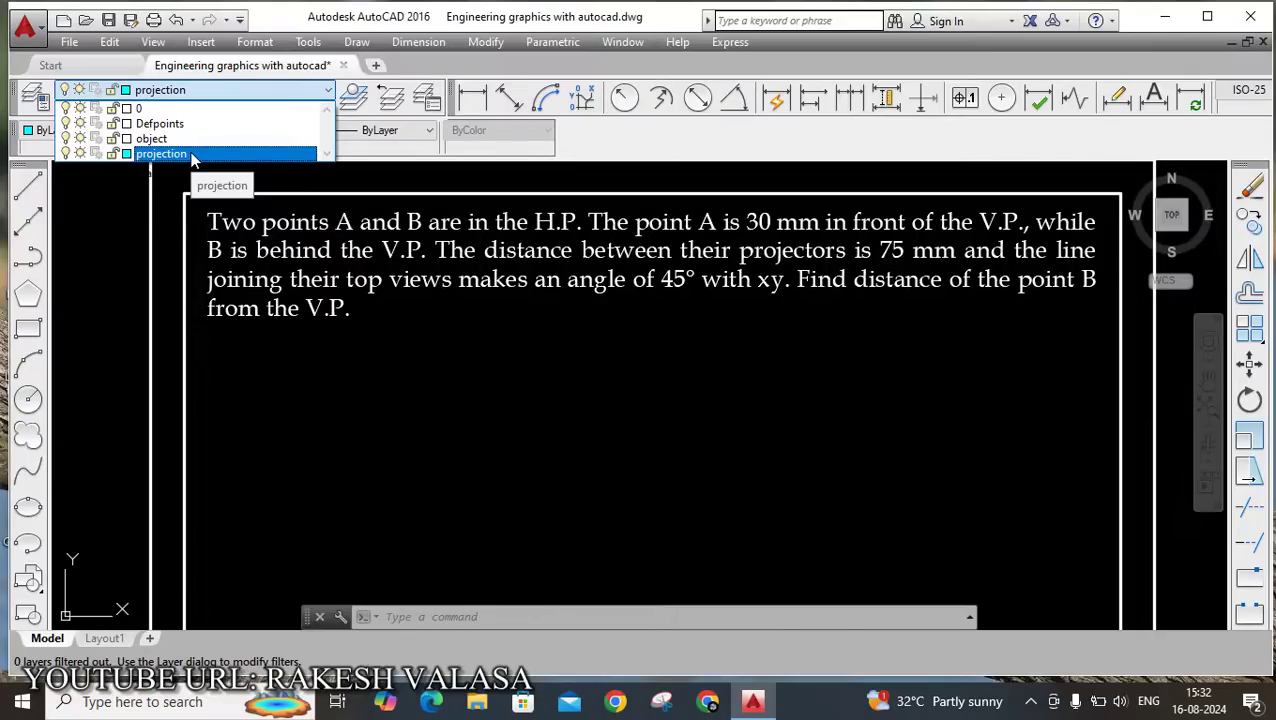
{"action": "left_click", "coordinate": [30, 100]}
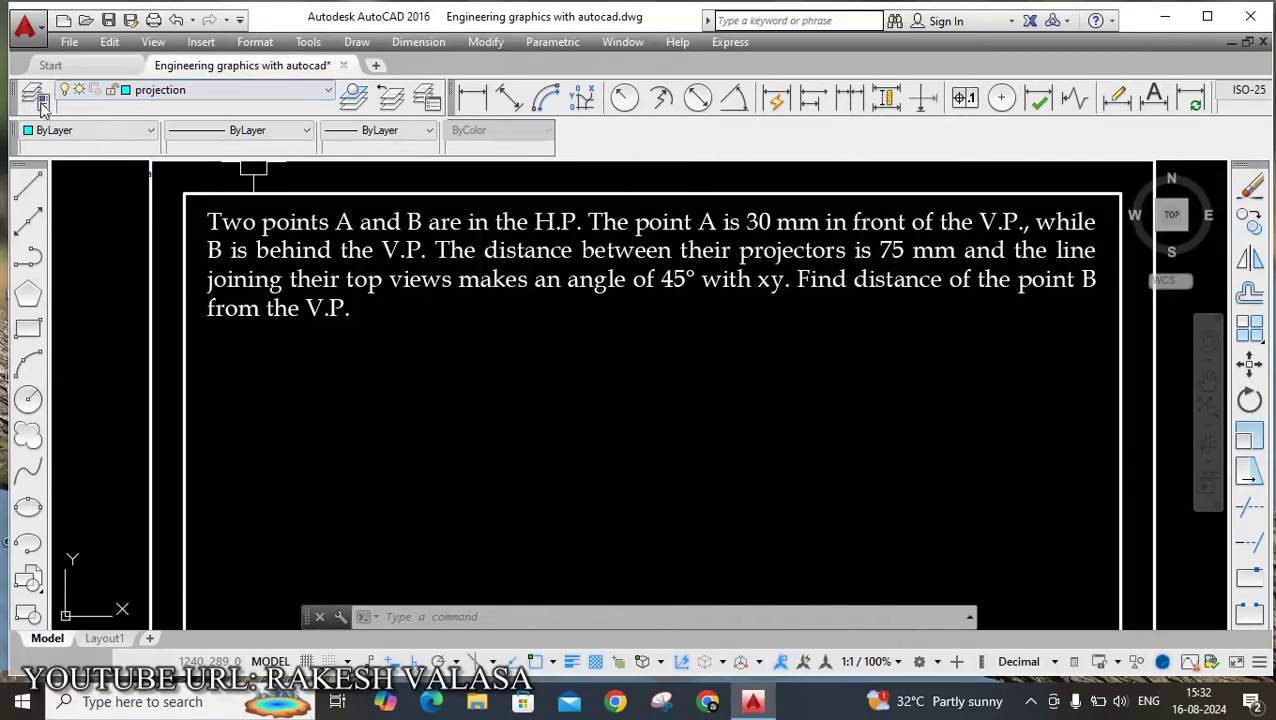
{"action": "left_click", "coordinate": [31, 99]}
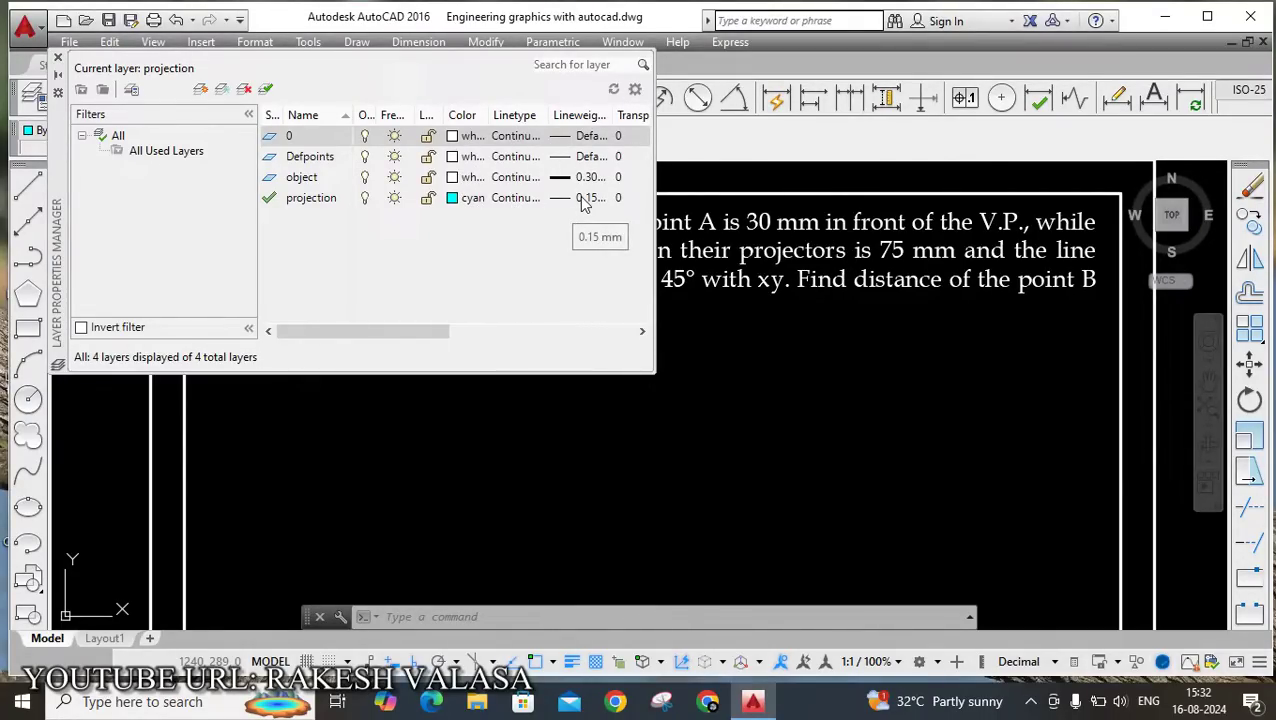
{"action": "scroll", "coordinate": [426, 335], "scroll_direction": "right", "scroll_amount": 3}
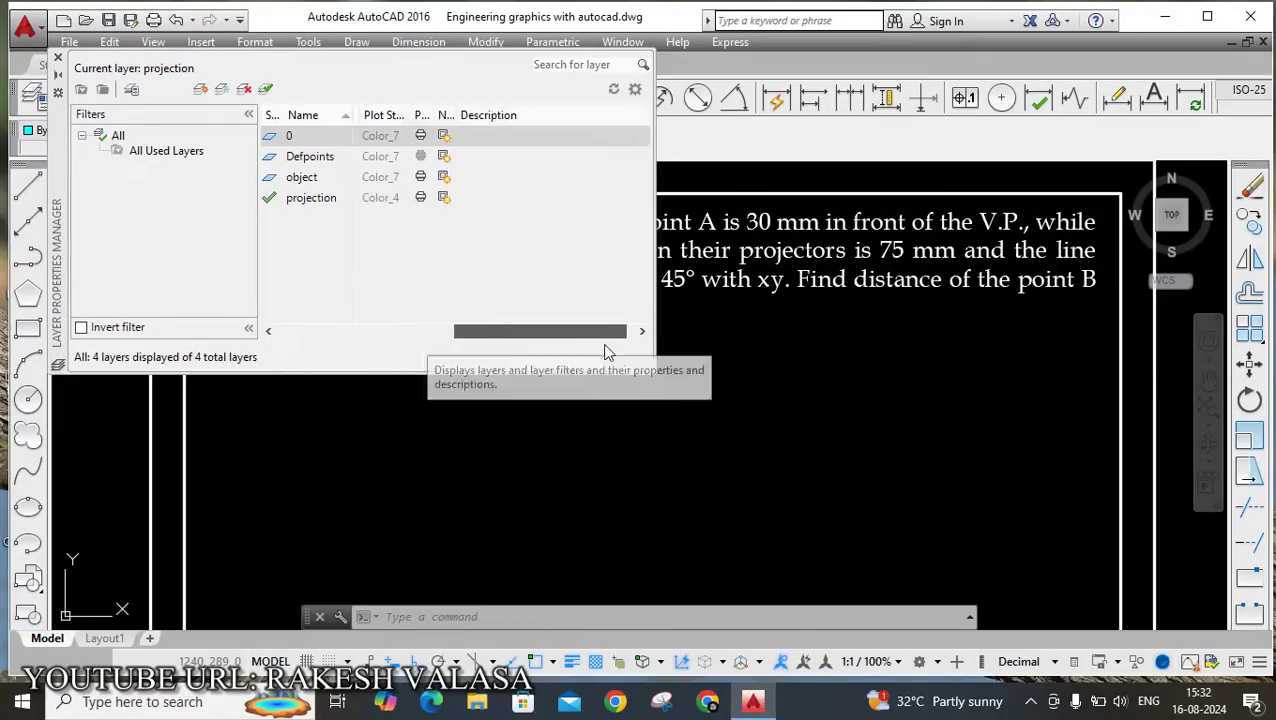
{"action": "left_click", "coordinate": [57, 59]}
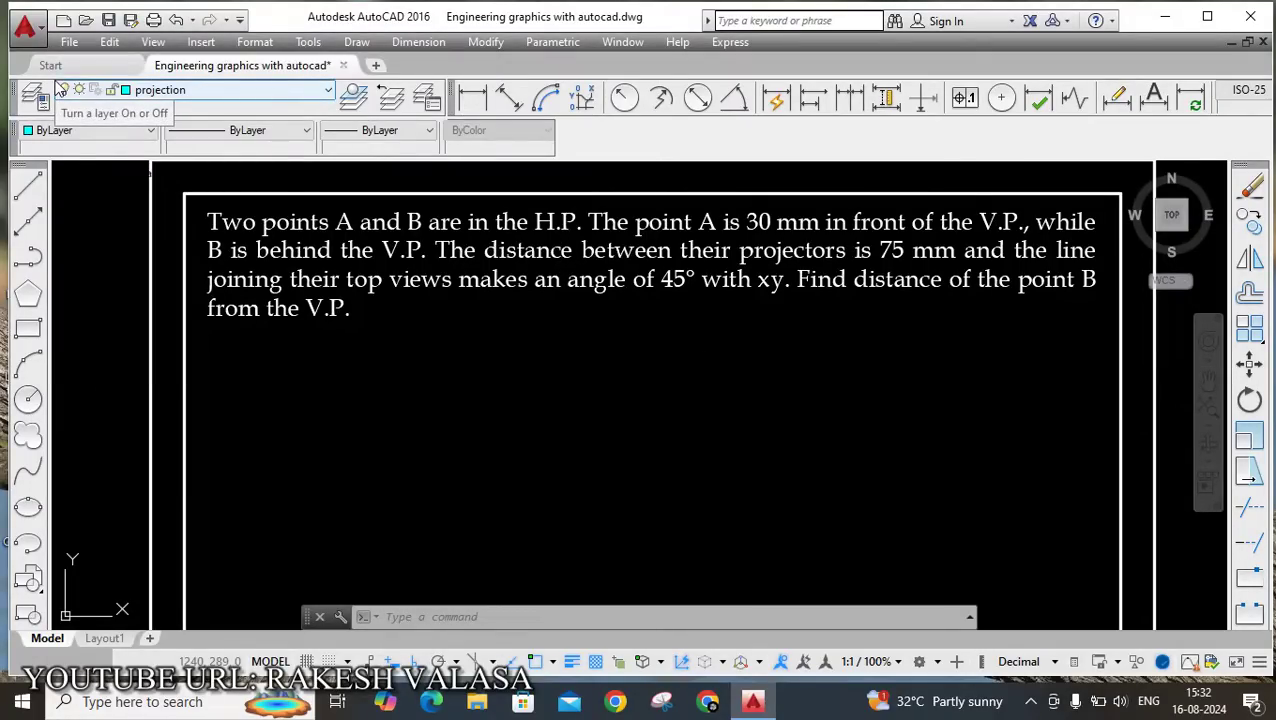
Draw a horizontal xy reference line across the middle of the copied sheet, below the problem text.
{"action": "scroll", "coordinate": [507, 436], "scroll_direction": "down", "scroll_amount": 3}
{"action": "mouse_move", "coordinate": [507, 436]}
{"action": "middle_mouse_down"}
{"action": "mouse_move", "coordinate": [515, 453]}
{"action": "mouse_move", "coordinate": [518, 347]}
{"action": "mouse_move", "coordinate": [501, 350]}
{"action": "middle_mouse_up"}
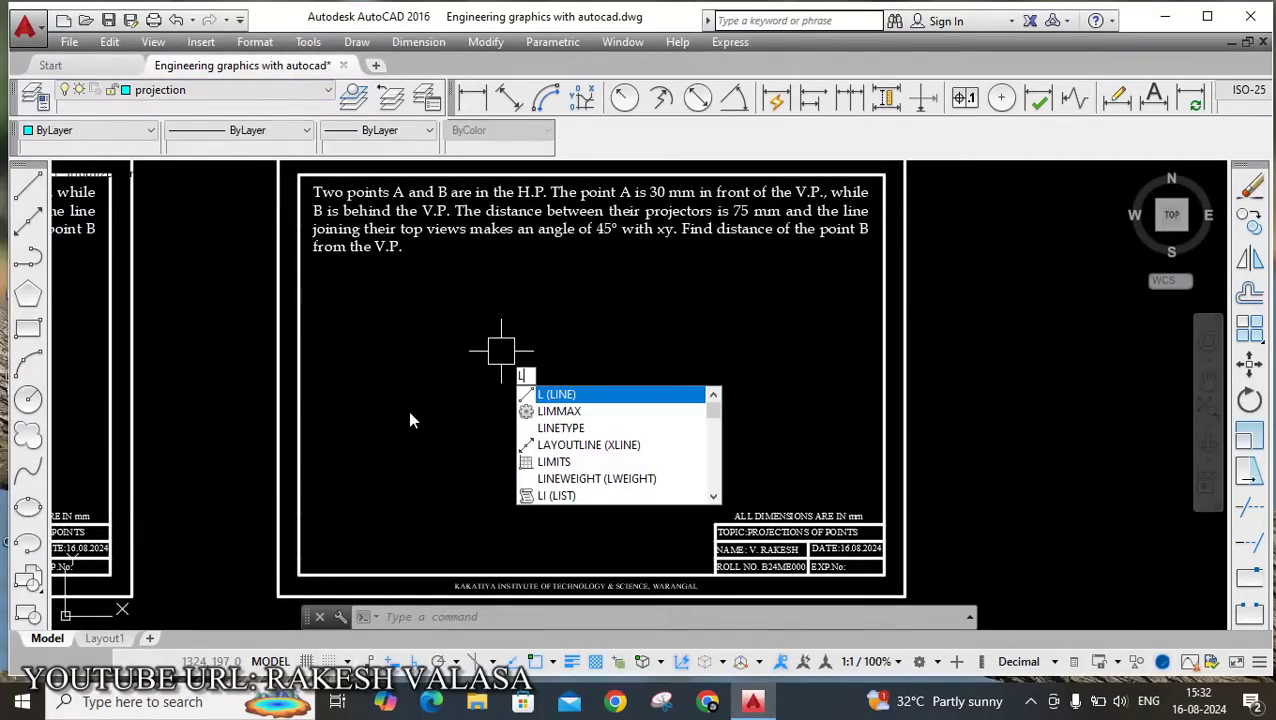
{"action": "key", "text": "Return"}
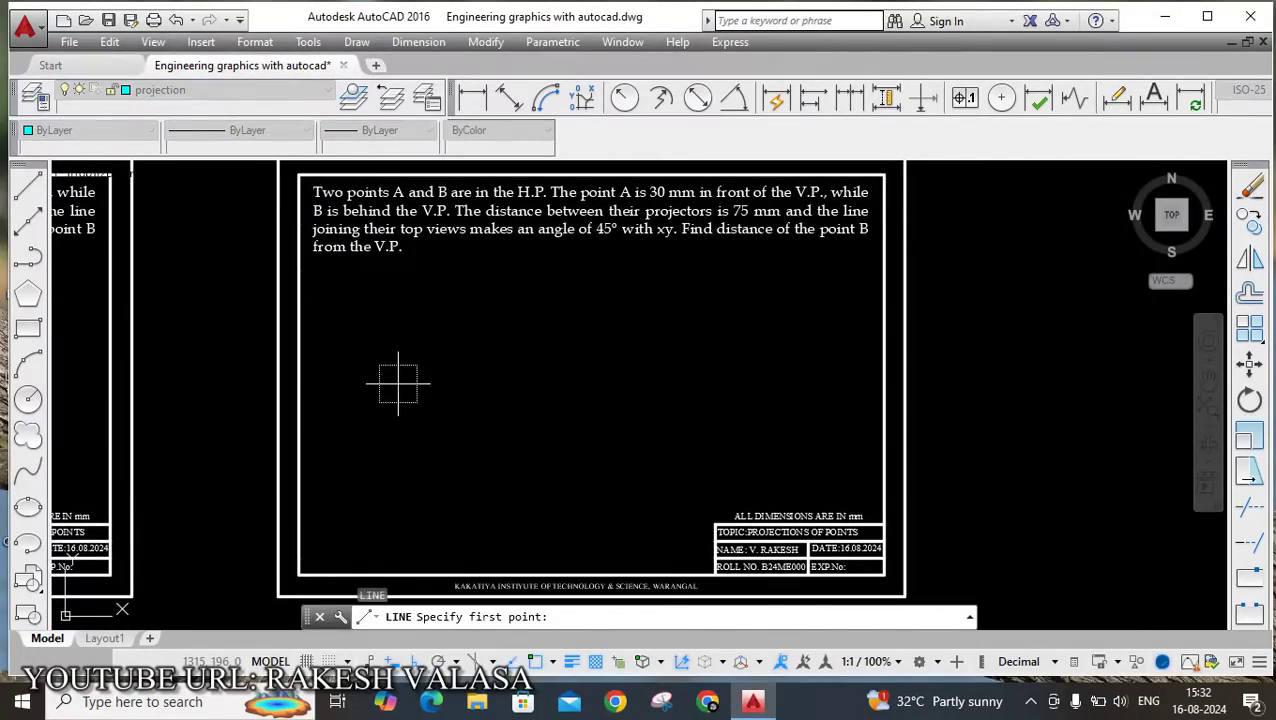
{"action": "left_click", "coordinate": [399, 383]}
{"action": "left_click", "coordinate": [779, 382]}
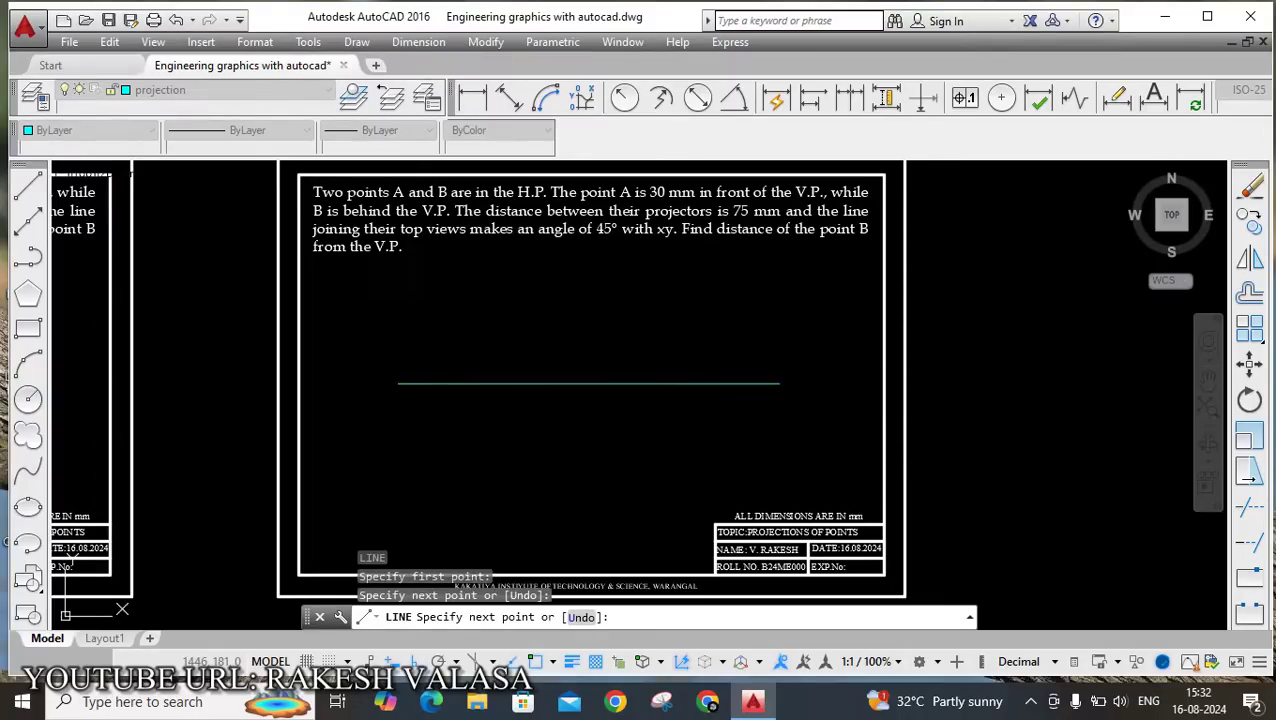
{"action": "key", "text": "Escape"}
Add the multiline text label "x" beside the left end of the reference line.
{"action": "scroll", "coordinate": [340, 385], "scroll_direction": "up", "scroll_amount": 2}
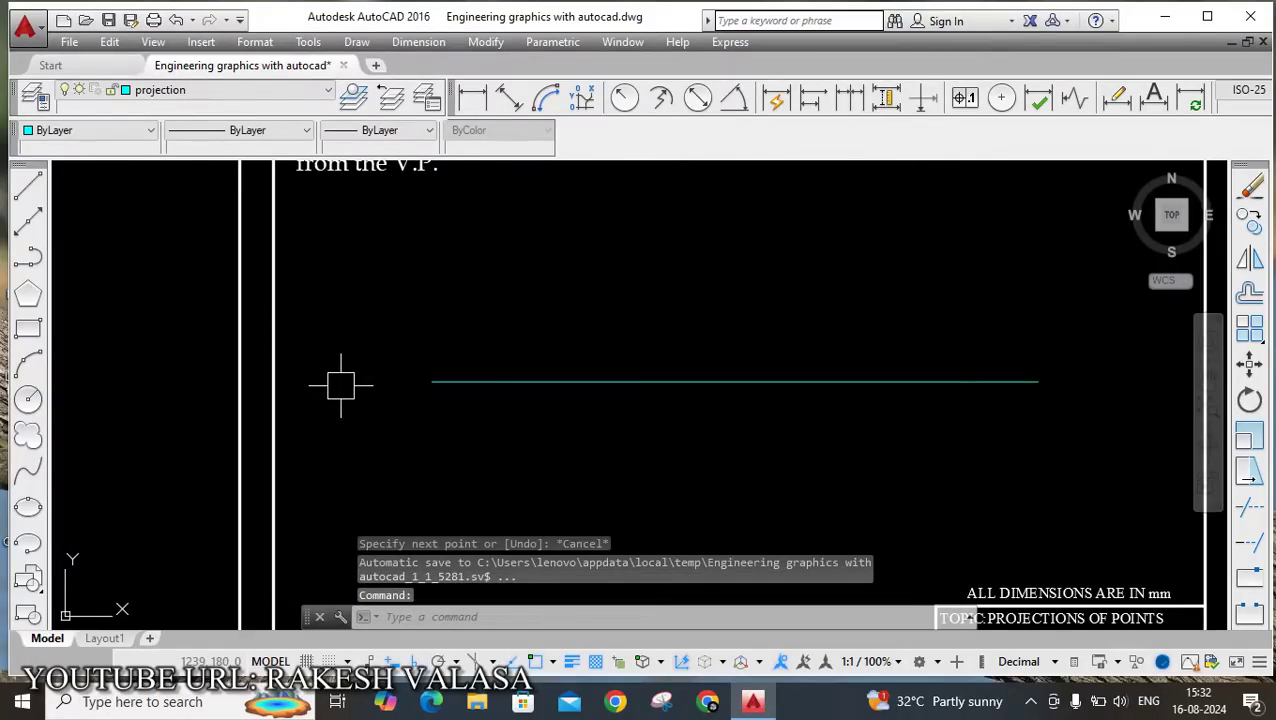
{"action": "type", "text": "t"}
{"action": "key", "text": "Return"}
{"action": "scroll", "coordinate": [370, 364], "scroll_direction": "up", "scroll_amount": 3}
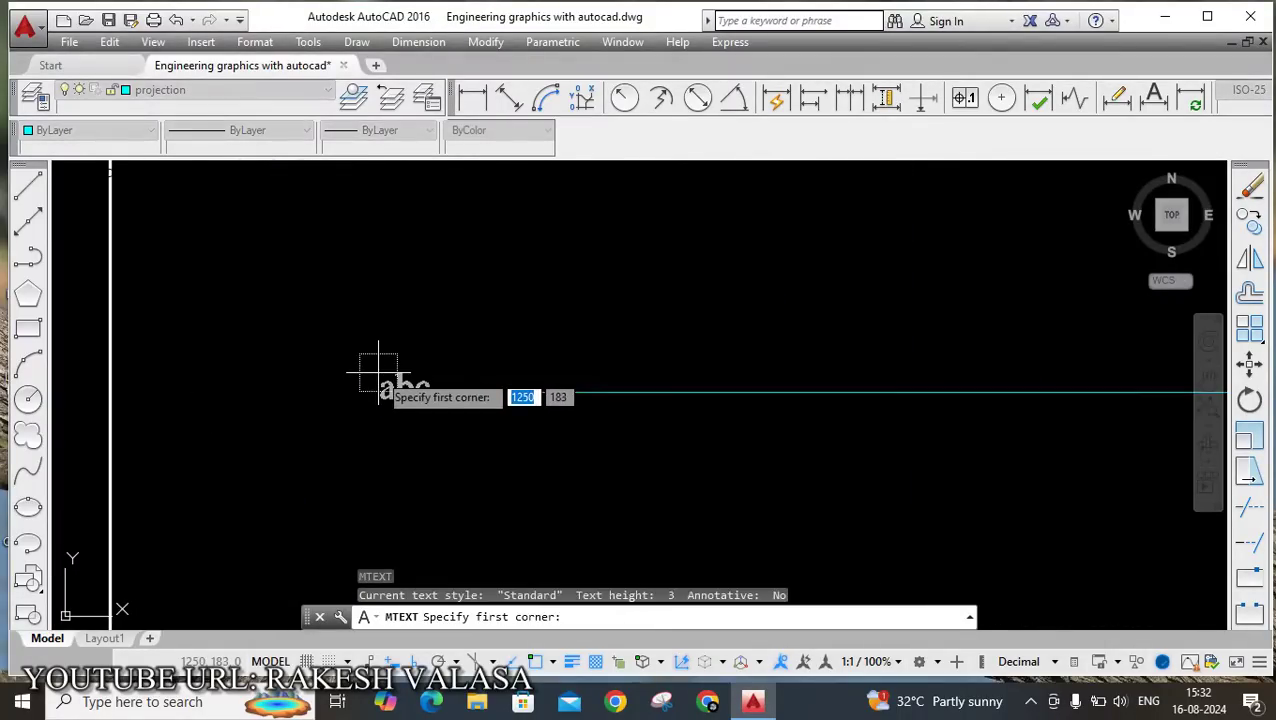
{"action": "left_click", "coordinate": [436, 373]}
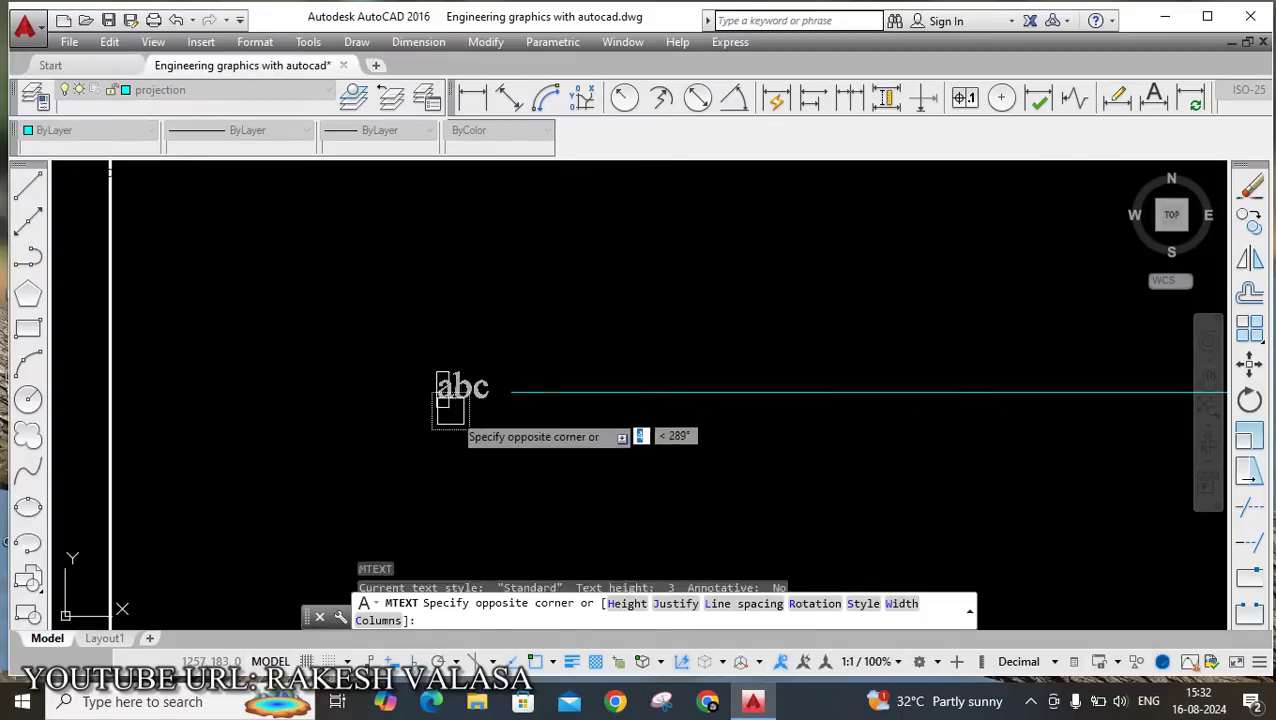
{"action": "left_click", "coordinate": [482, 431]}
{"action": "type", "text": "X"}
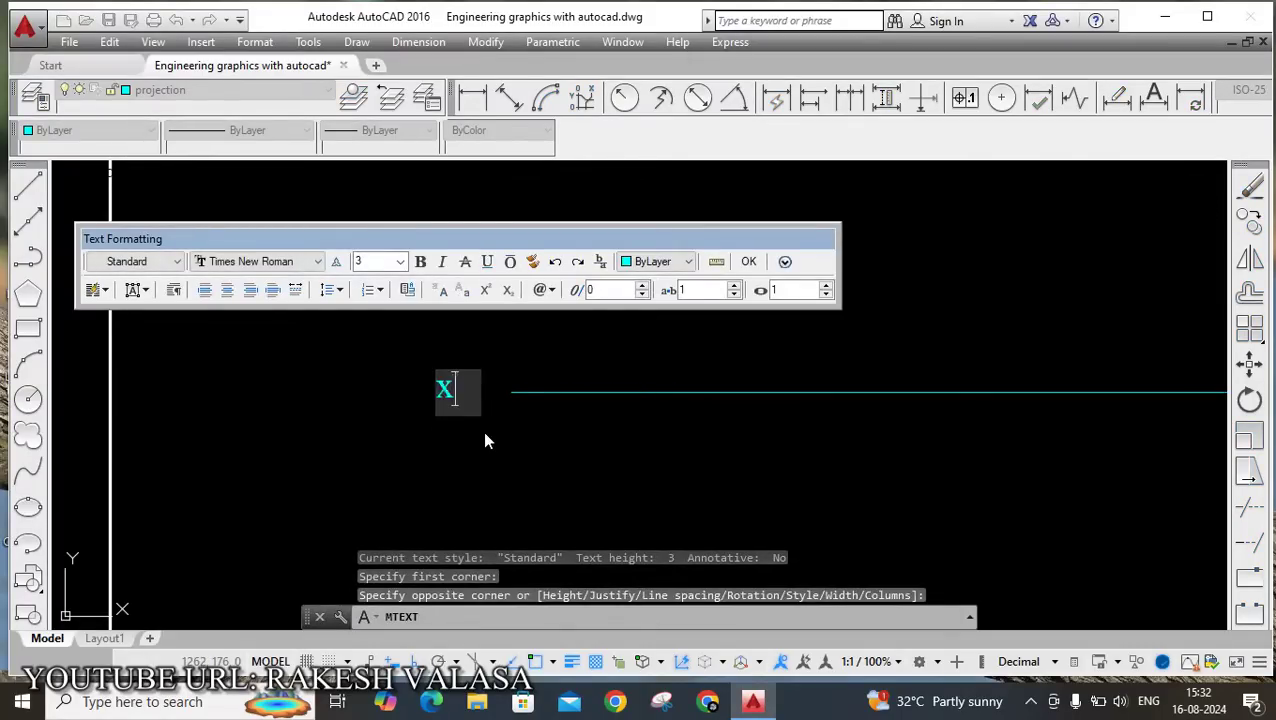
{"action": "left_click", "coordinate": [749, 262]}
{"action": "scroll", "coordinate": [621, 447], "scroll_direction": "down", "scroll_amount": 3}
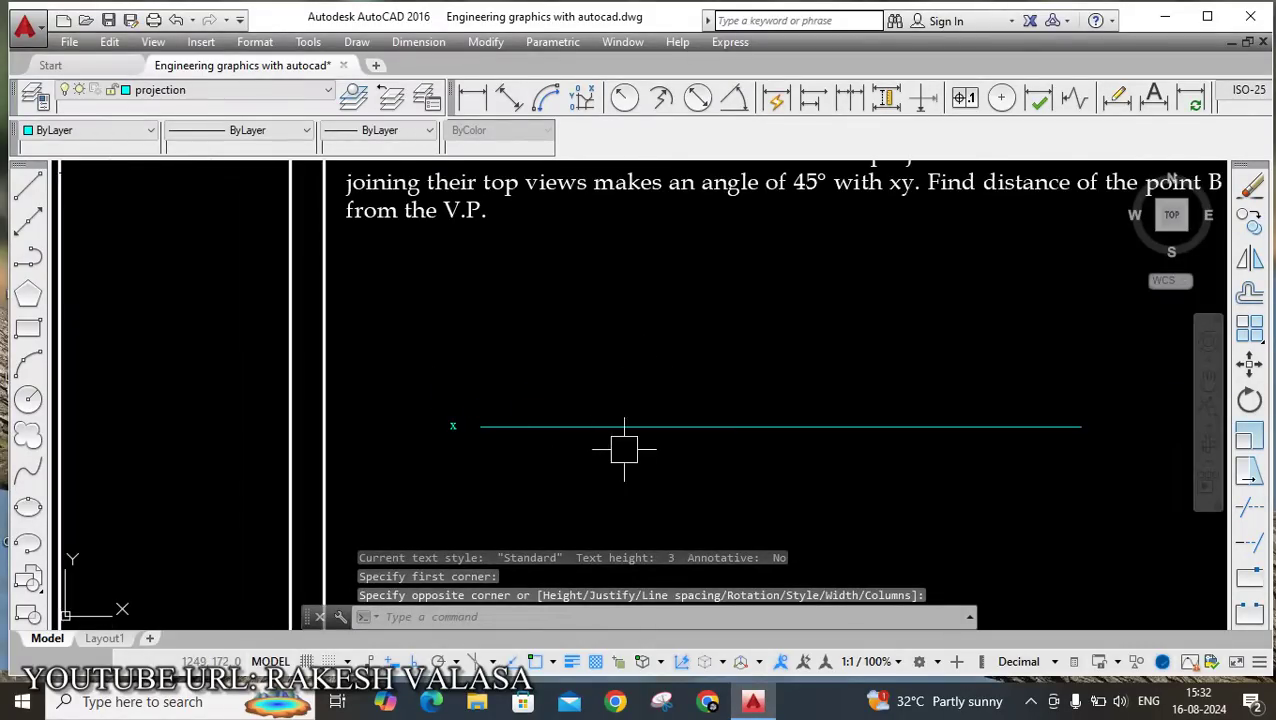
Add the multiline text label "y" beside the right end of the reference line.
{"action": "middle_click_drag", "start_coordinate": [926, 447], "coordinate": [782, 424]}
{"action": "scroll", "coordinate": [1048, 370], "scroll_direction": "up", "scroll_amount": 2}
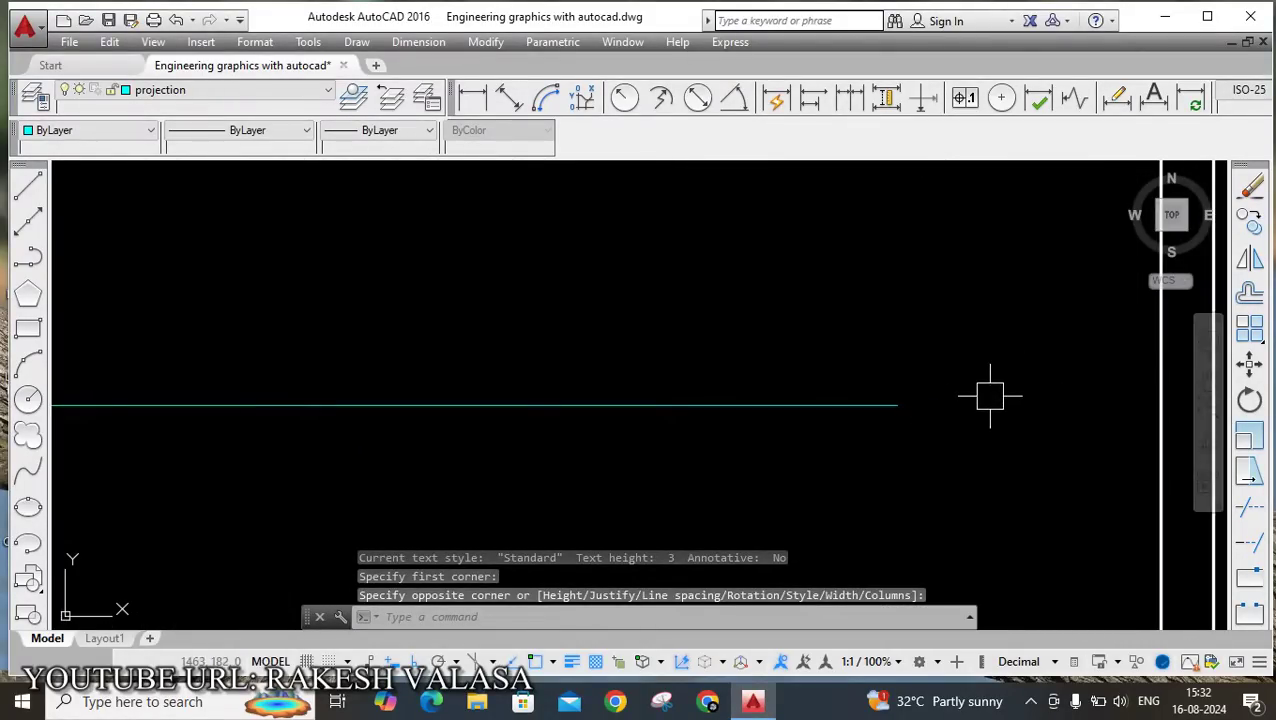
{"action": "key", "text": "Return"}
{"action": "left_click", "coordinate": [931, 378]}
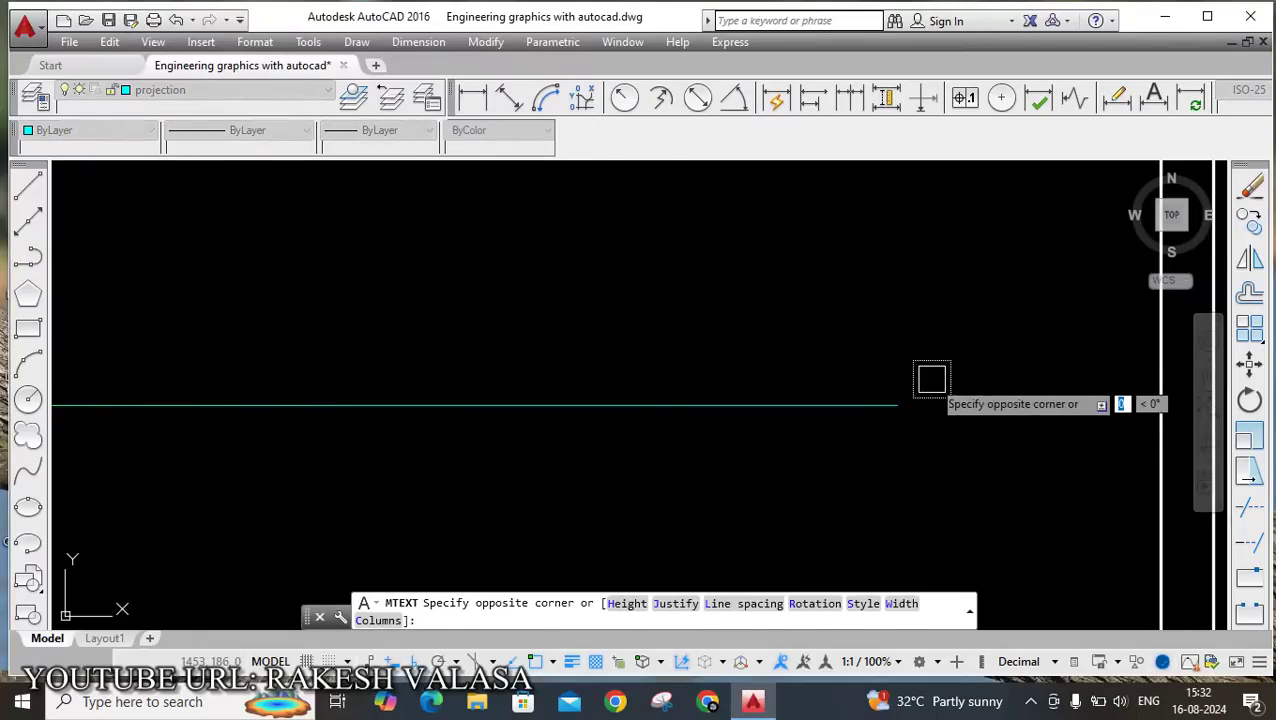
{"action": "left_click", "coordinate": [1006, 431]}
{"action": "type", "text": "y"}
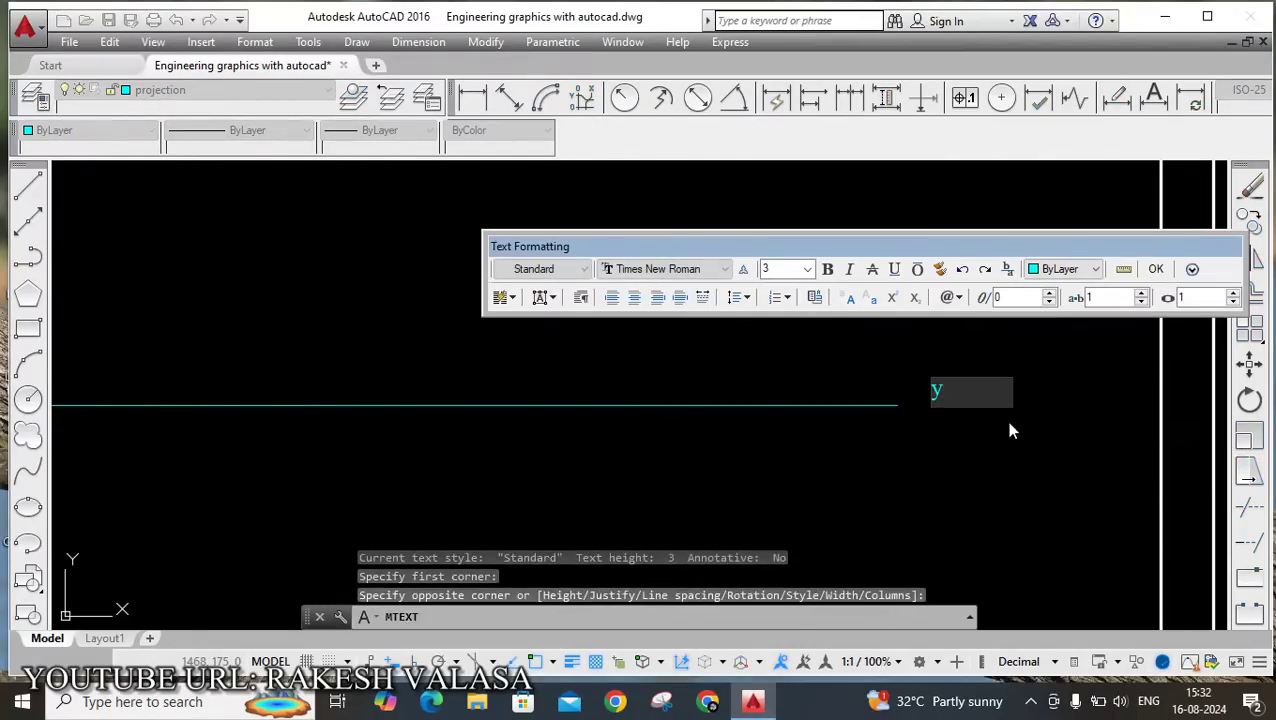
{"action": "left_click", "coordinate": [1155, 268]}
{"action": "scroll", "coordinate": [1025, 399], "scroll_direction": "down", "scroll_amount": 4}
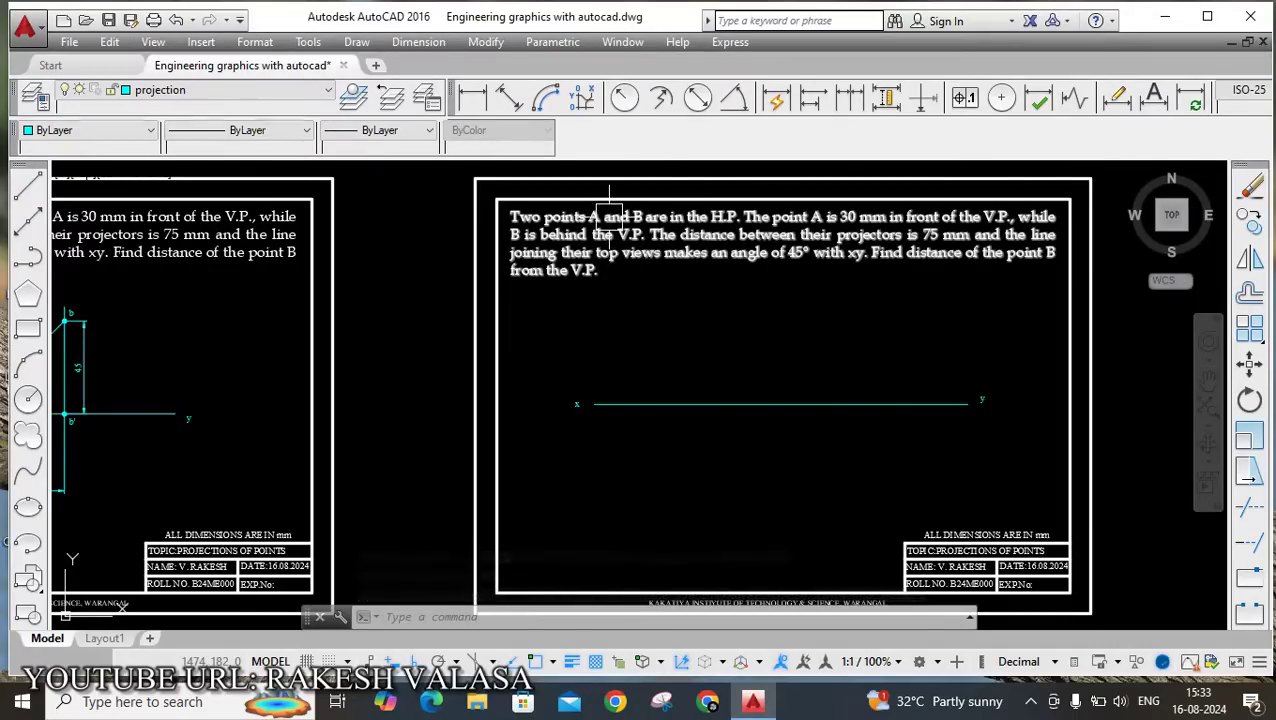
Place a filled donut with inside diameter 0 and outside diameter 2 on the xy line, nearer its x end.
{"action": "scroll", "coordinate": [609, 216], "scroll_direction": "up", "scroll_amount": 2}
{"action": "middle_click_drag", "start_coordinate": [726, 356], "coordinate": [592, 333]}
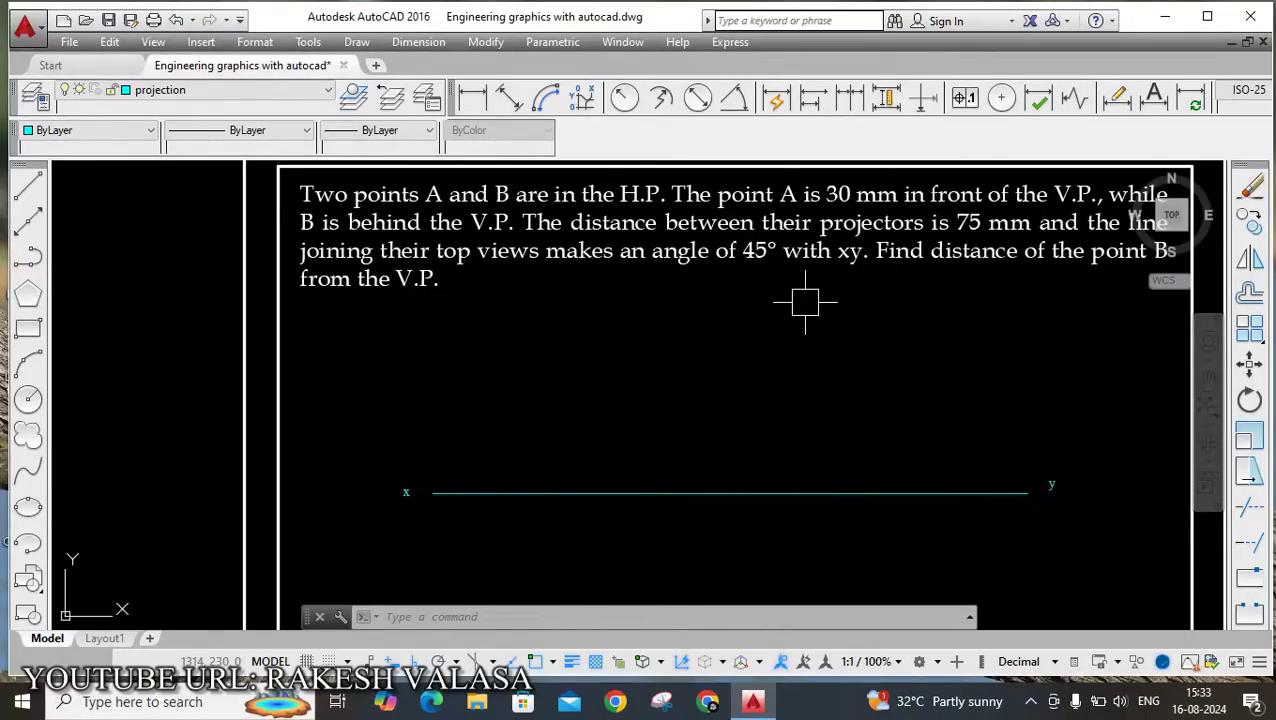
{"action": "middle_click_drag", "start_coordinate": [807, 304], "coordinate": [790, 329]}
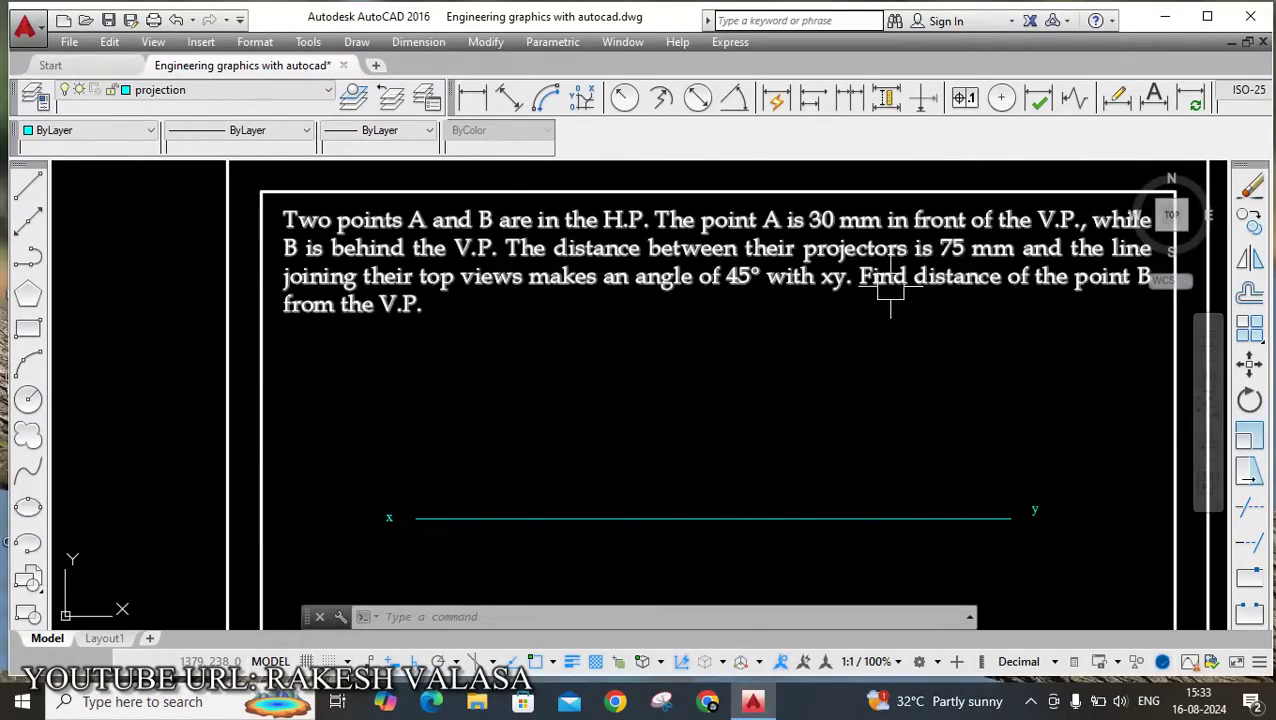
{"action": "middle_click_drag", "start_coordinate": [757, 405], "coordinate": [743, 382]}
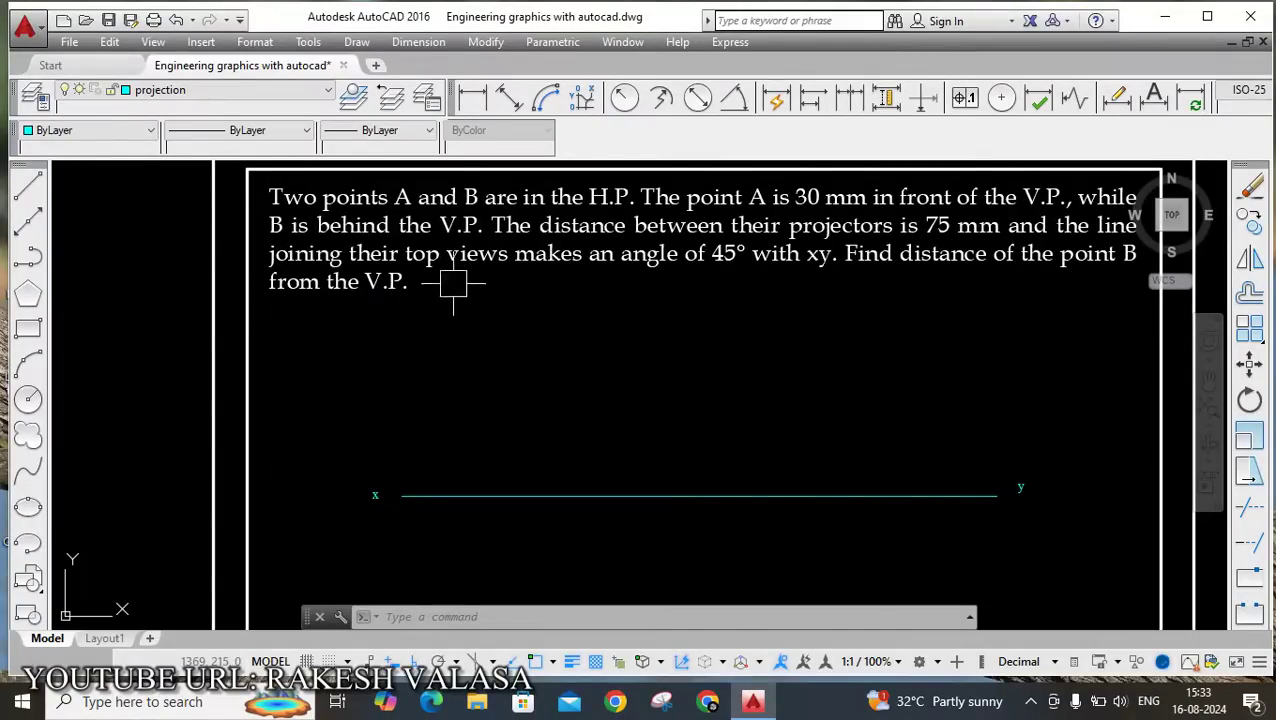
{"action": "middle_click_drag", "start_coordinate": [612, 424], "coordinate": [600, 350]}
{"action": "scroll", "coordinate": [542, 469], "scroll_direction": "up", "scroll_amount": 2}
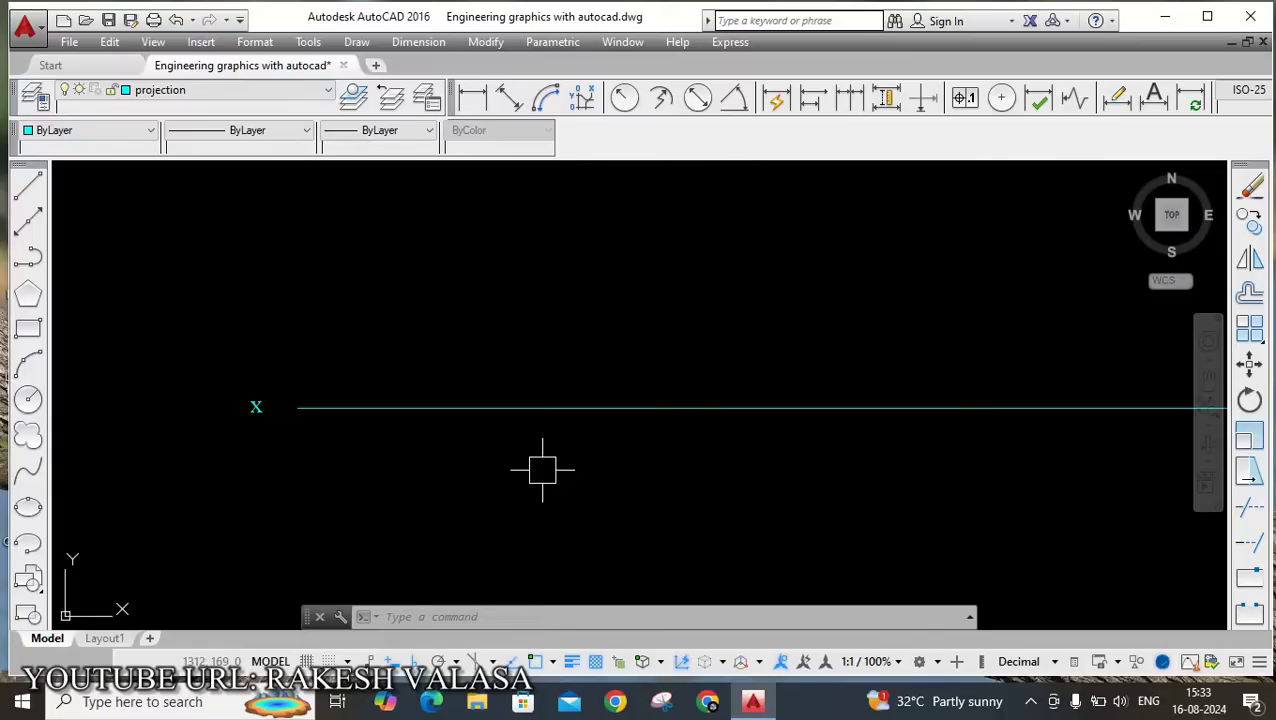
{"action": "type", "text": "o"}
{"action": "key", "text": "Return"}
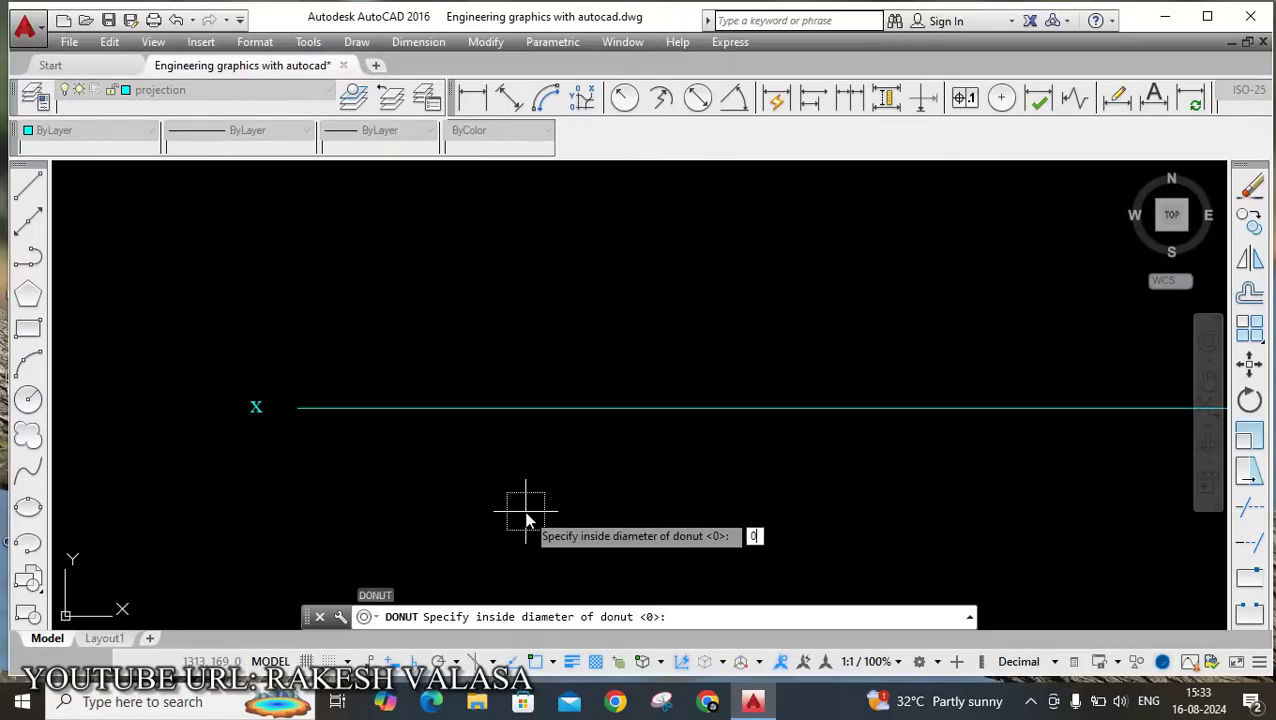
{"action": "key", "text": "Return"}
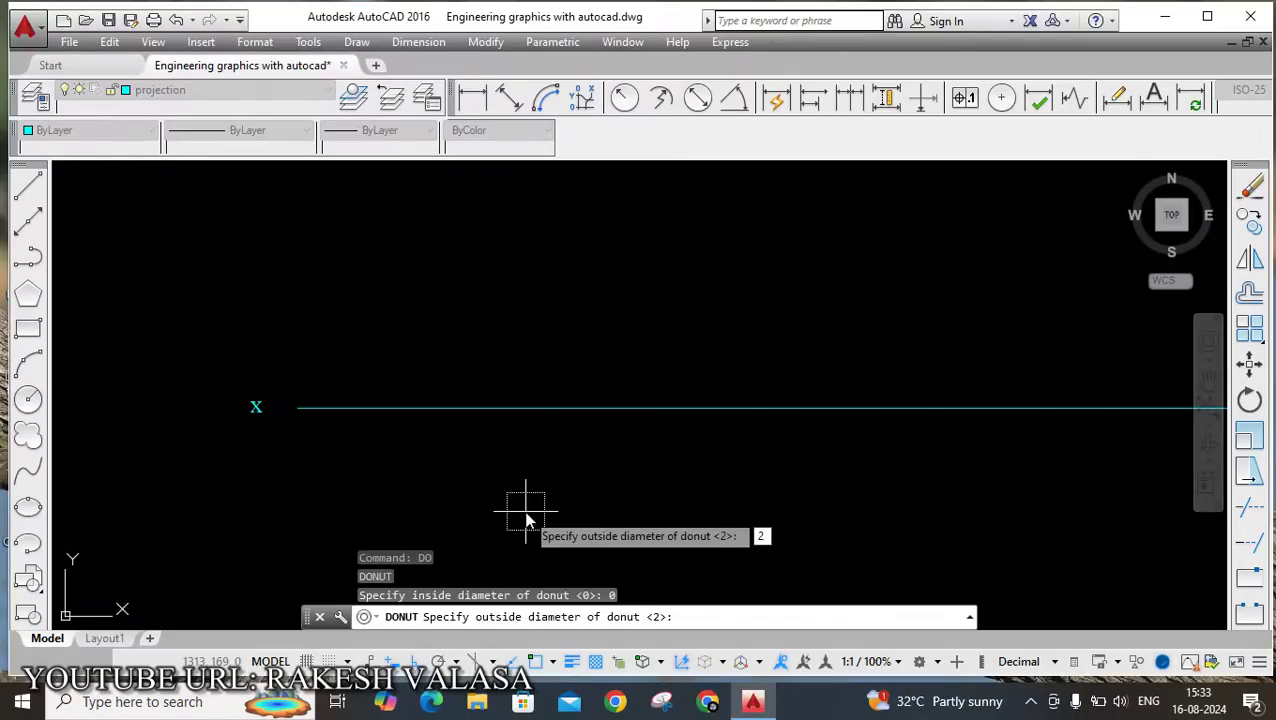
{"action": "key", "text": "Return"}
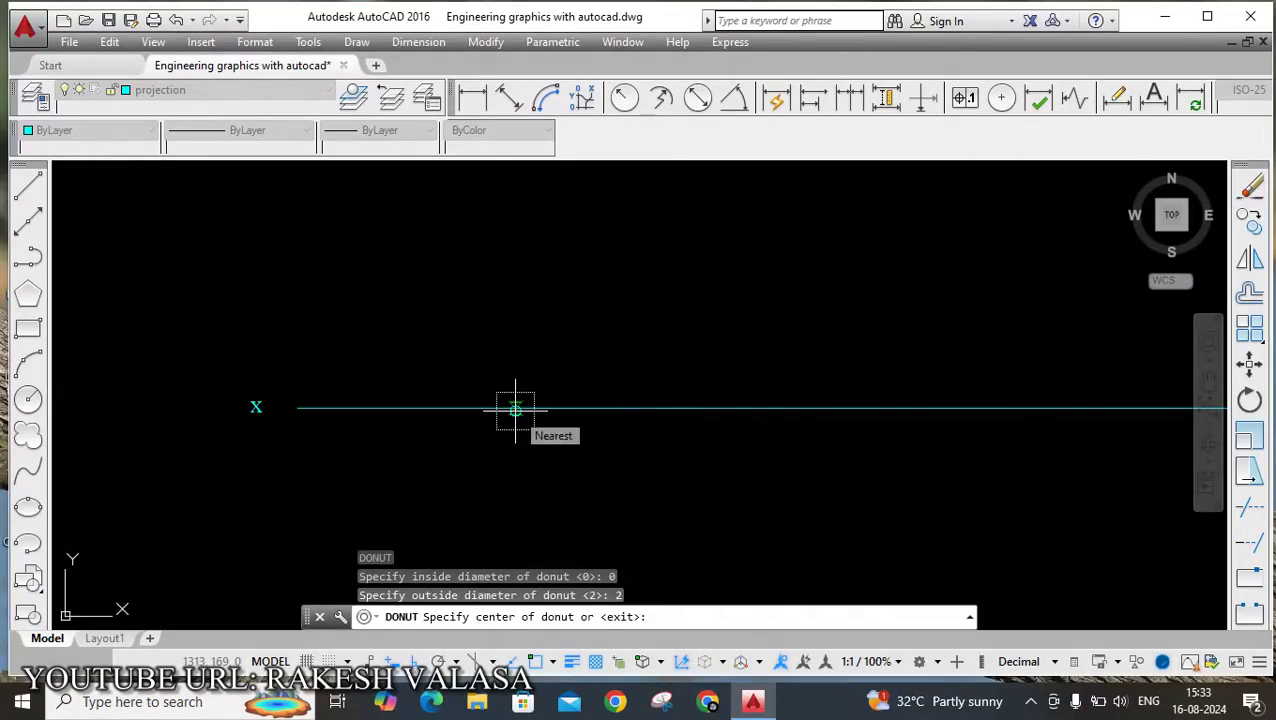
{"action": "left_click", "coordinate": [515, 410]}
{"action": "key", "text": "Escape"}
{"action": "scroll", "coordinate": [548, 465], "scroll_direction": "down", "scroll_amount": 2}
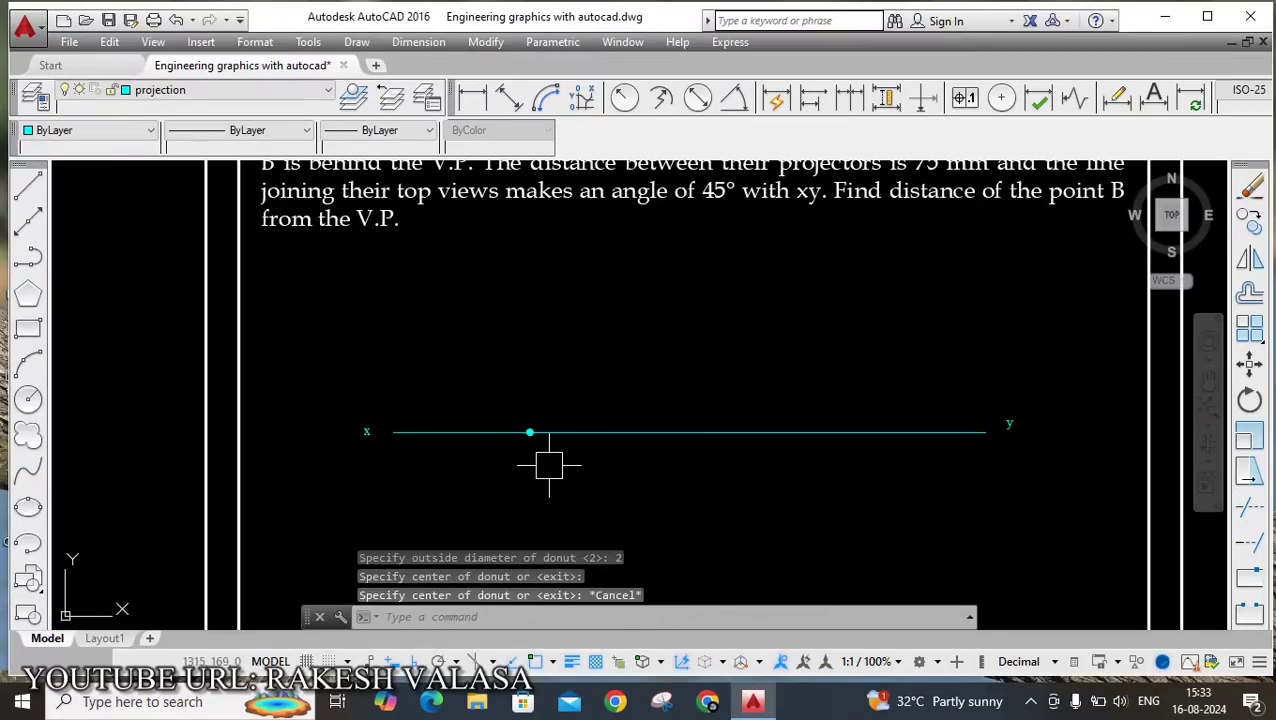
Add the multiline text label "a'" above the dot on the xy line and move it close to the dot.
{"action": "scroll", "coordinate": [548, 465], "scroll_direction": "down", "scroll_amount": 1}
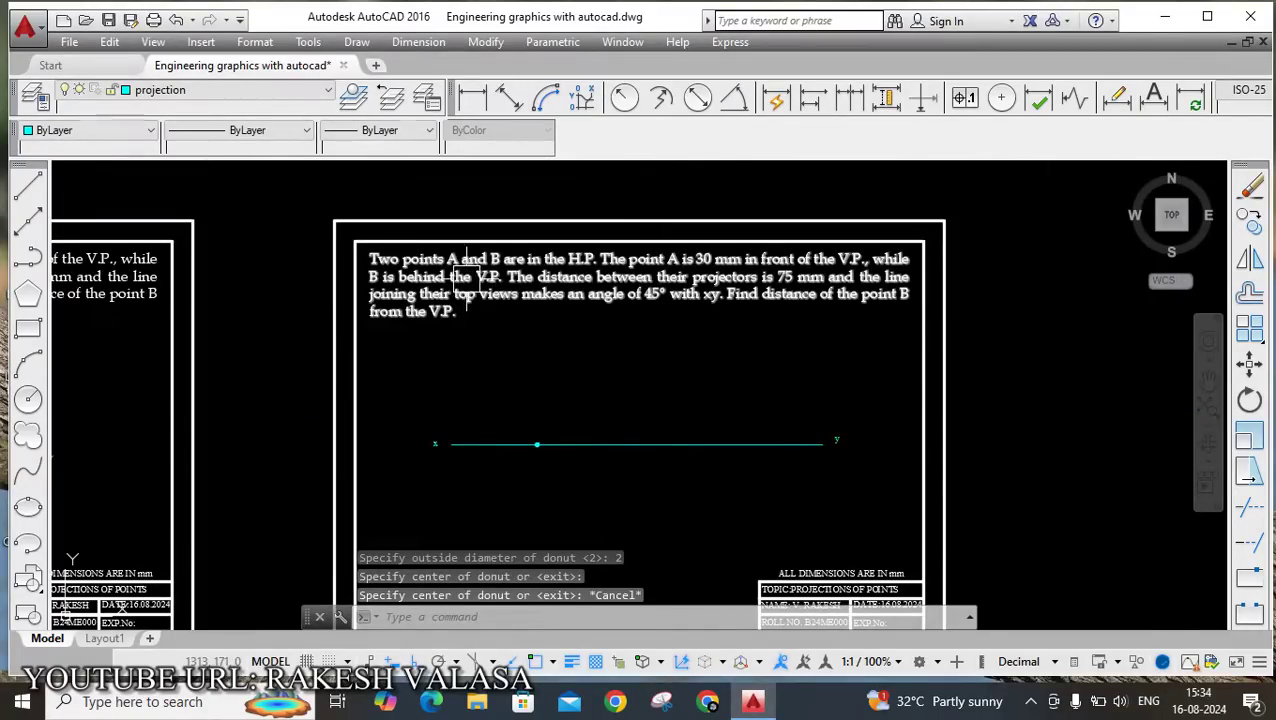
{"action": "scroll", "coordinate": [530, 460], "scroll_direction": "up", "scroll_amount": 3}
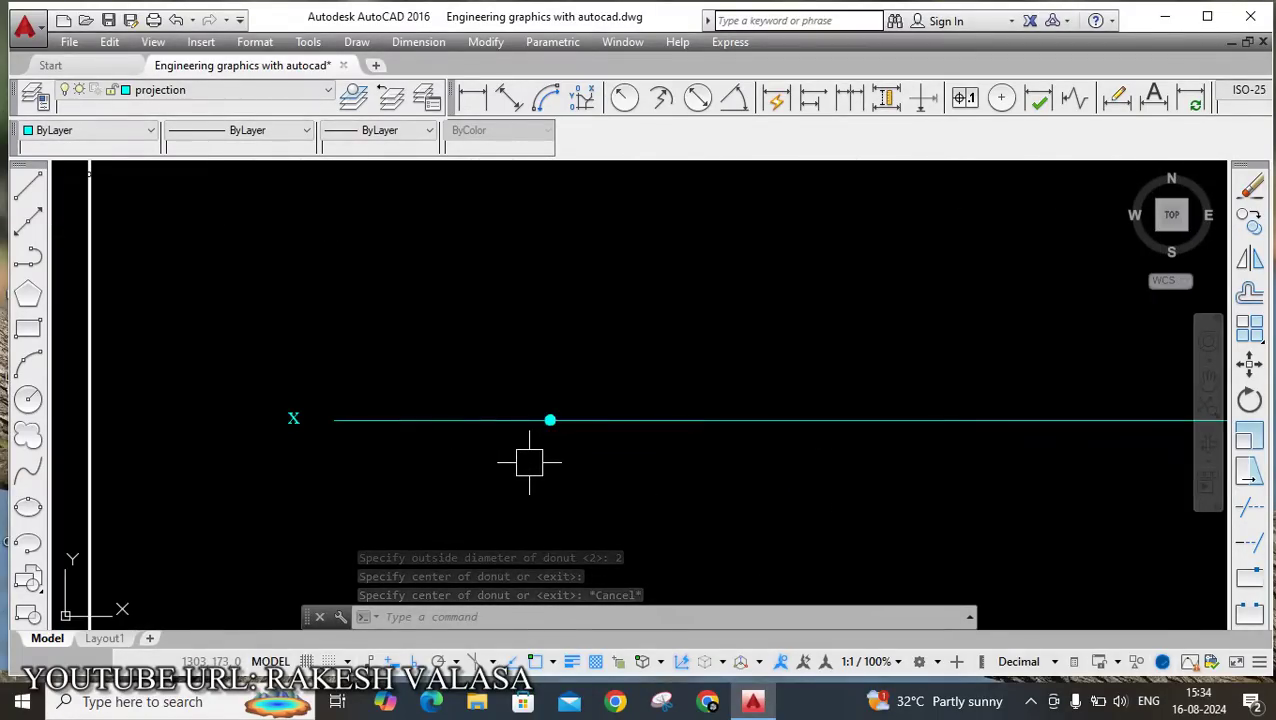
{"action": "type", "text": "t"}
{"action": "key", "text": "Return"}
{"action": "left_click", "coordinate": [503, 378]}
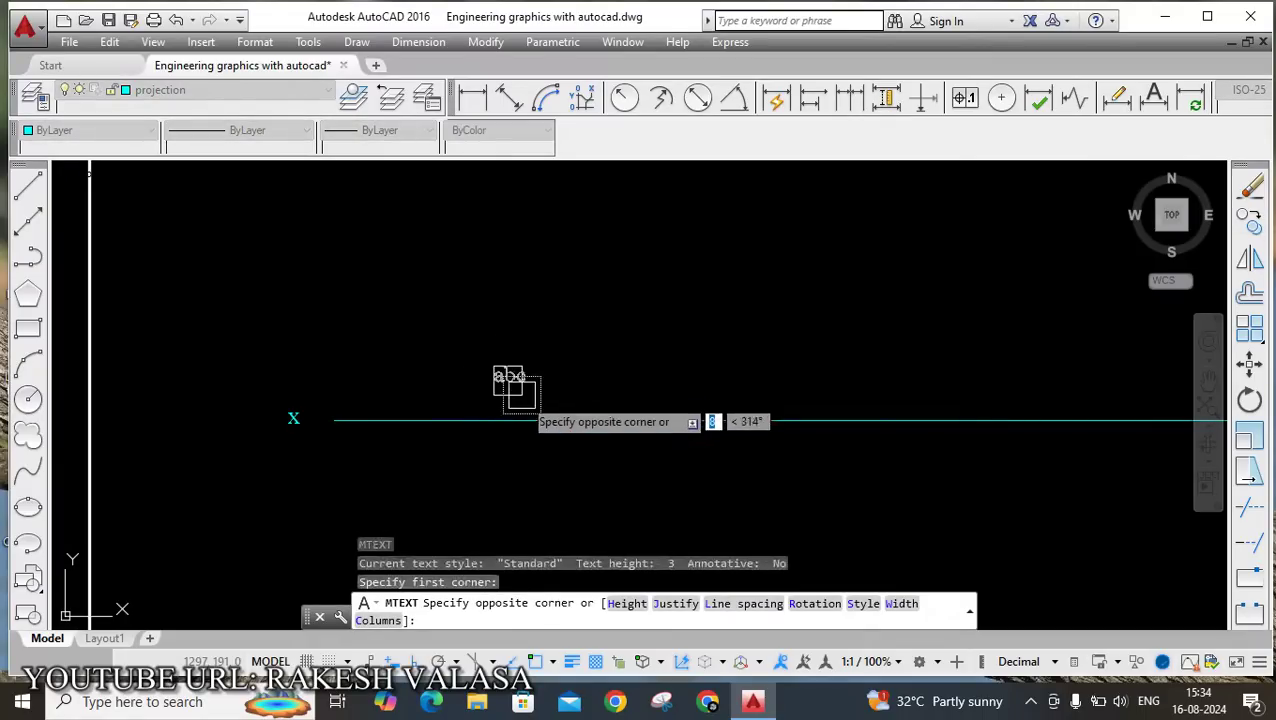
{"action": "left_click", "coordinate": [533, 407]}
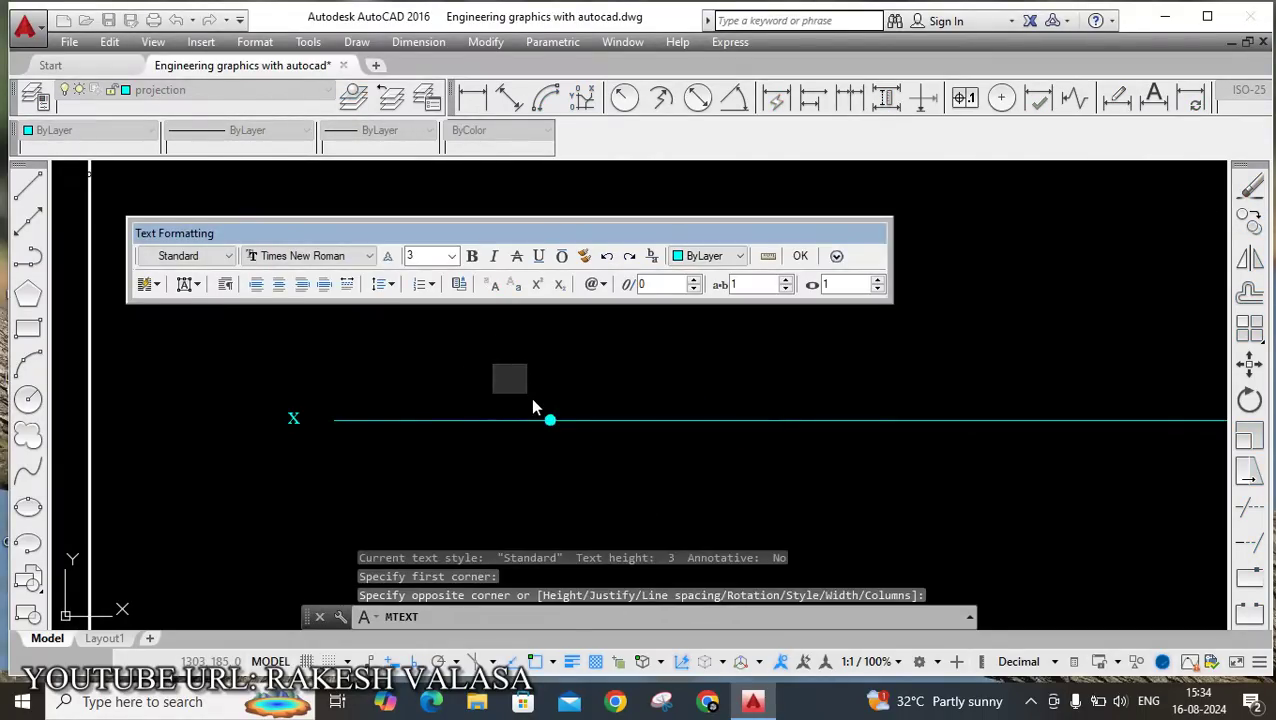
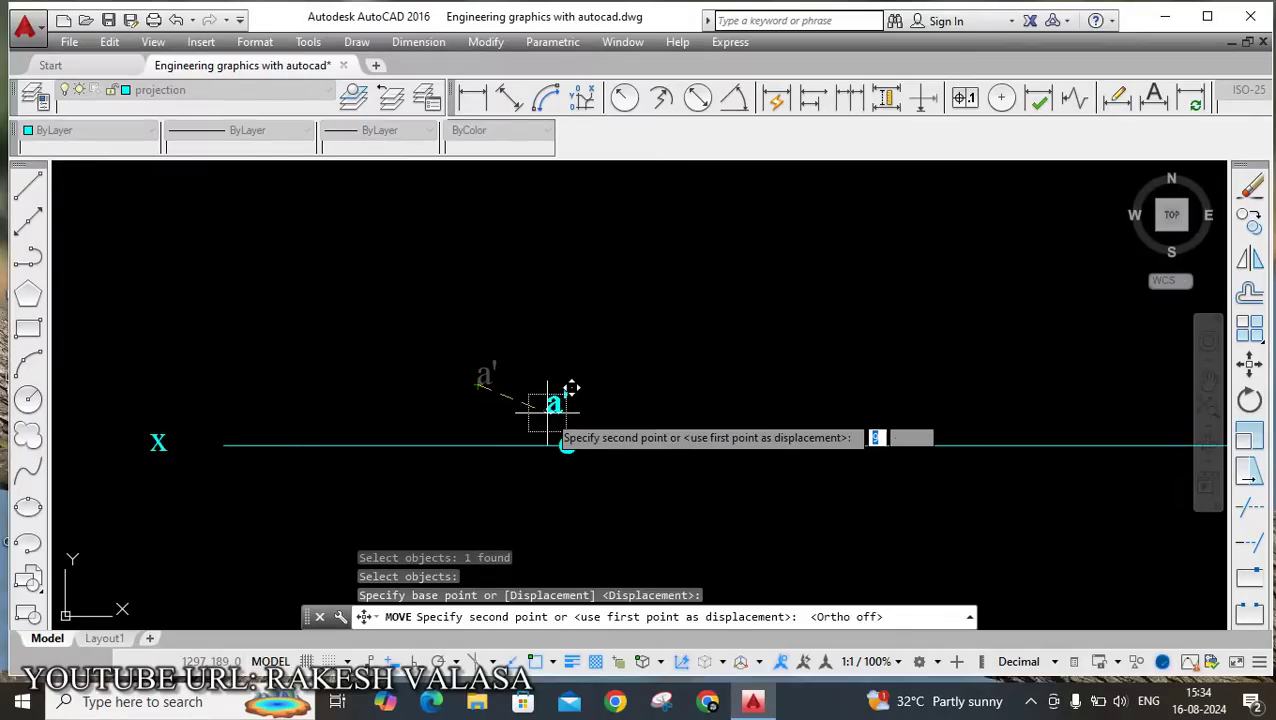
{"action": "key", "text": "Escape"}
{"action": "scroll", "coordinate": [640, 380], "scroll_direction": "down", "scroll_amount": 3}
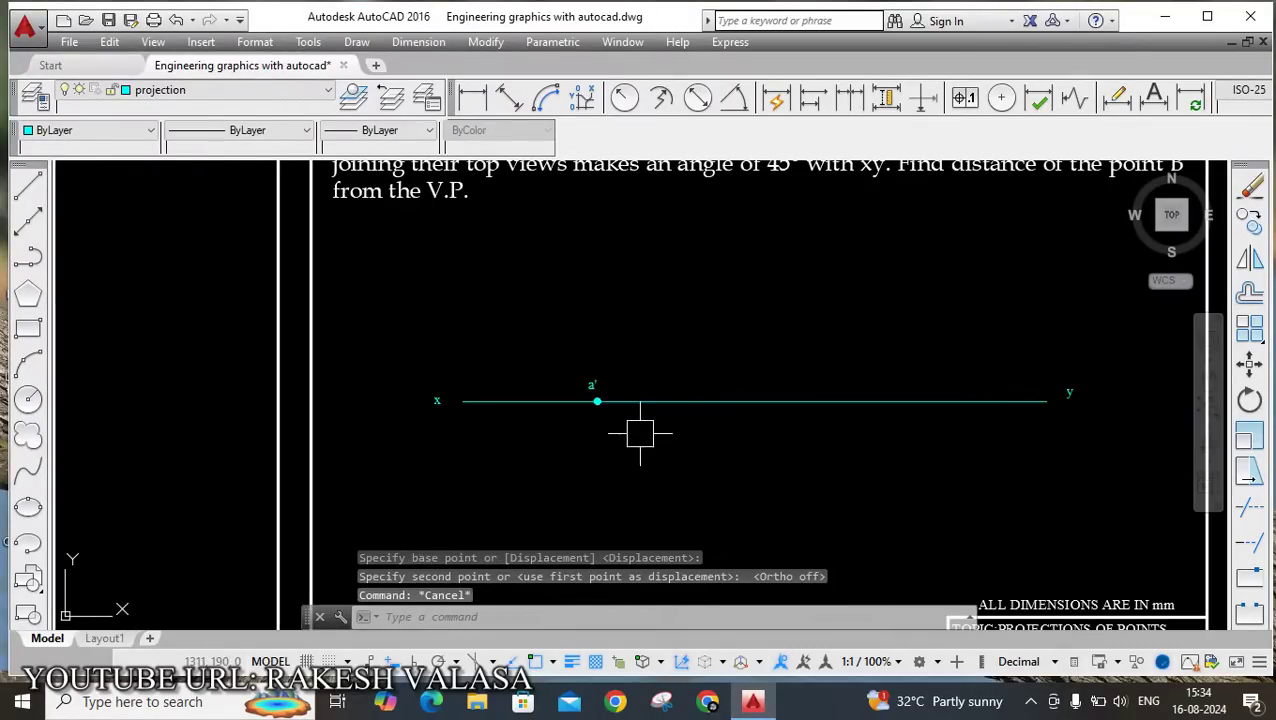
Draw a vertical line 30 mm long downward from the centre of the a' dot.
{"action": "mouse_move", "coordinate": [654, 440]}
{"action": "middle_mouse_down"}
{"action": "mouse_move", "coordinate": [521, 461]}
{"action": "mouse_move", "coordinate": [561, 475]}
{"action": "middle_mouse_up"}
{"action": "middle_click_drag", "start_coordinate": [612, 327], "coordinate": [612, 393]}
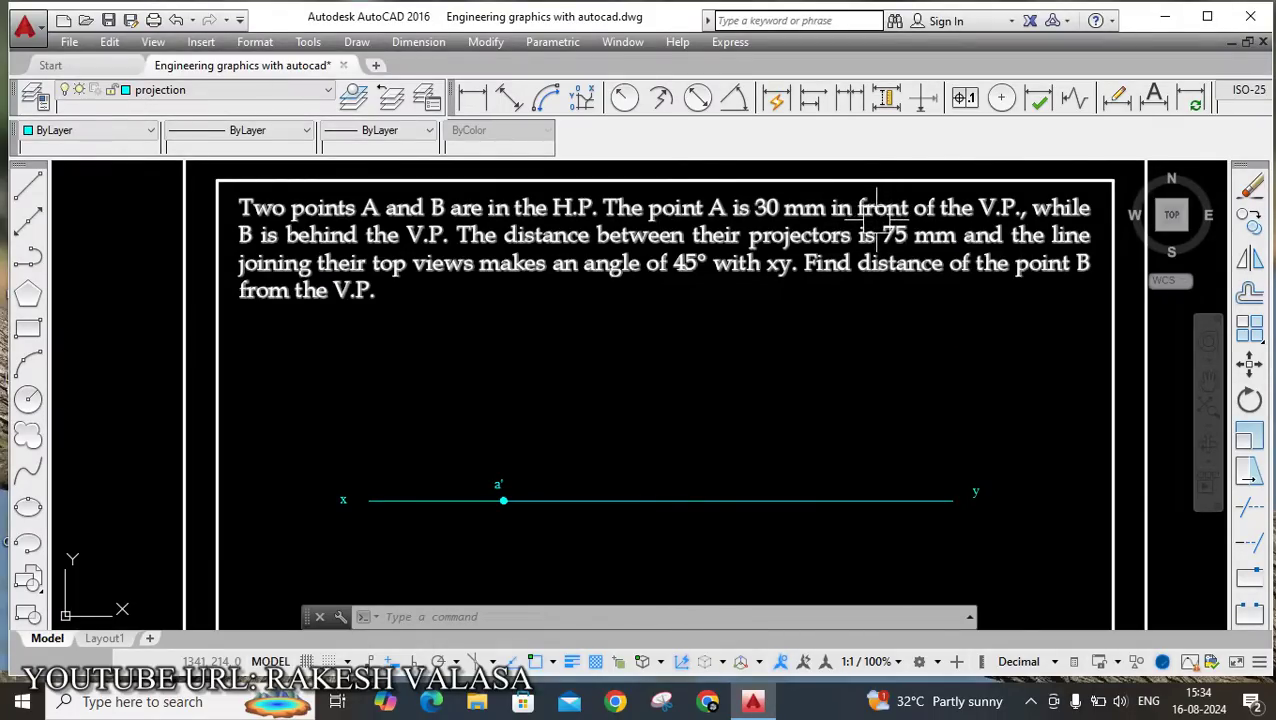
{"action": "middle_click_drag", "start_coordinate": [634, 447], "coordinate": [641, 312]}
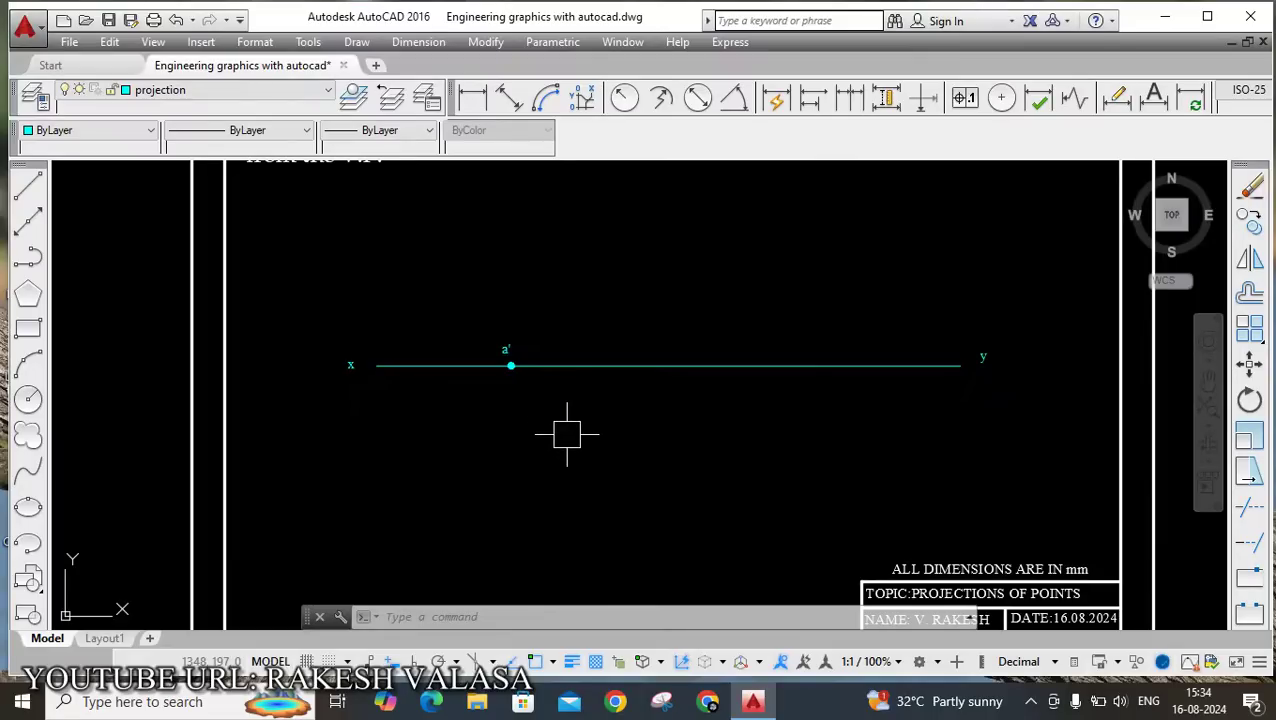
{"action": "type", "text": "l"}
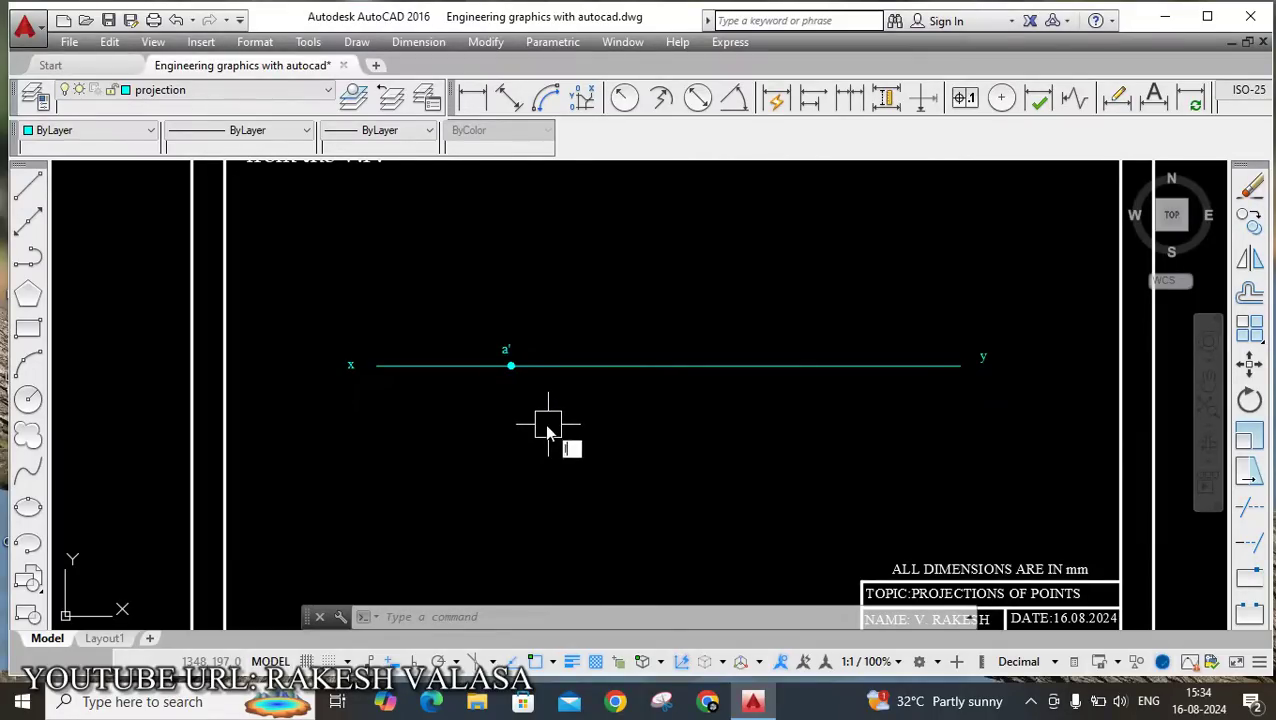
{"action": "key", "text": "Return"}
{"action": "scroll", "coordinate": [513, 393], "scroll_direction": "up", "scroll_amount": 4}
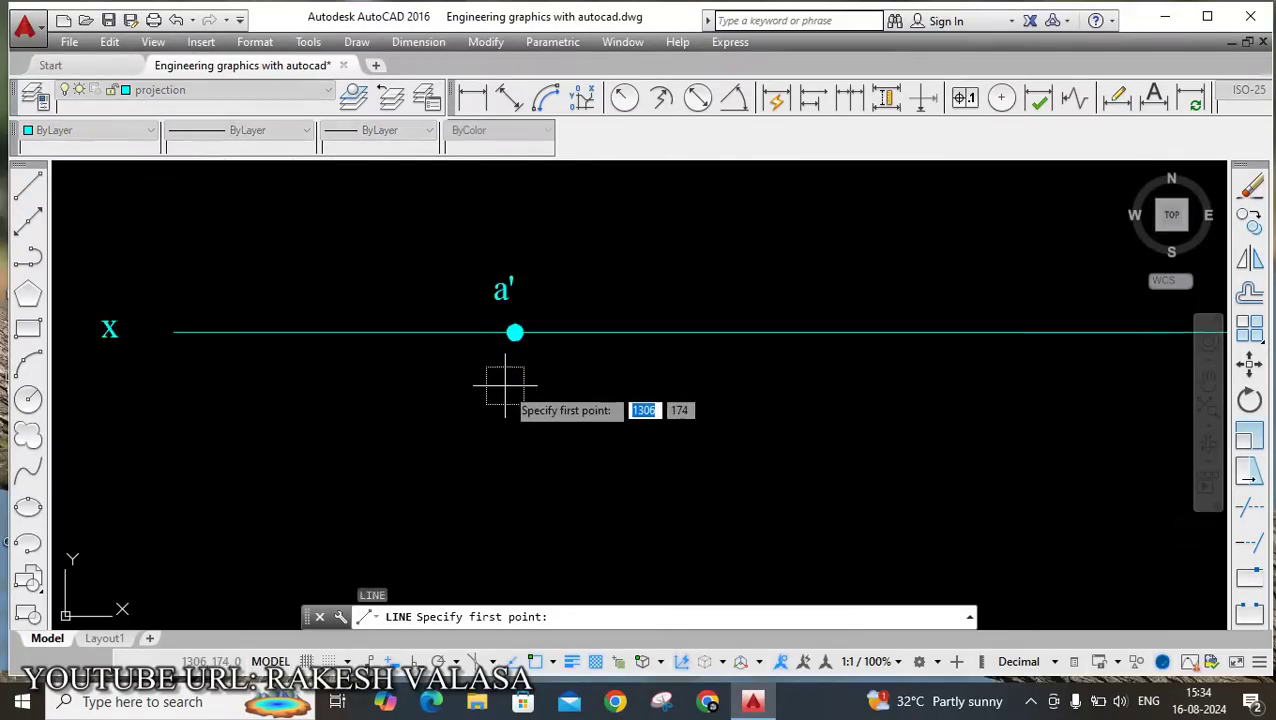
{"action": "scroll", "coordinate": [514, 333], "scroll_direction": "up", "scroll_amount": 4}
{"action": "left_click", "coordinate": [527, 319]}
{"action": "scroll", "coordinate": [527, 319], "scroll_direction": "down", "scroll_amount": 6}
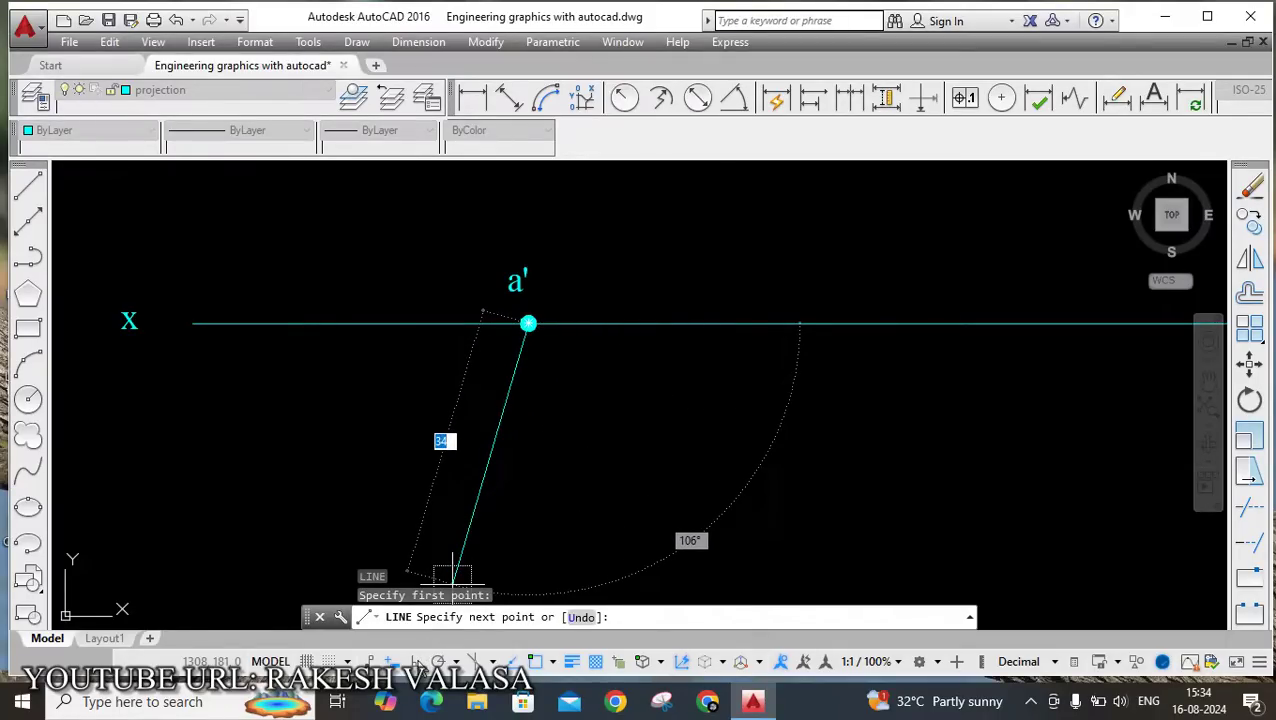
{"action": "key", "text": "F8"}
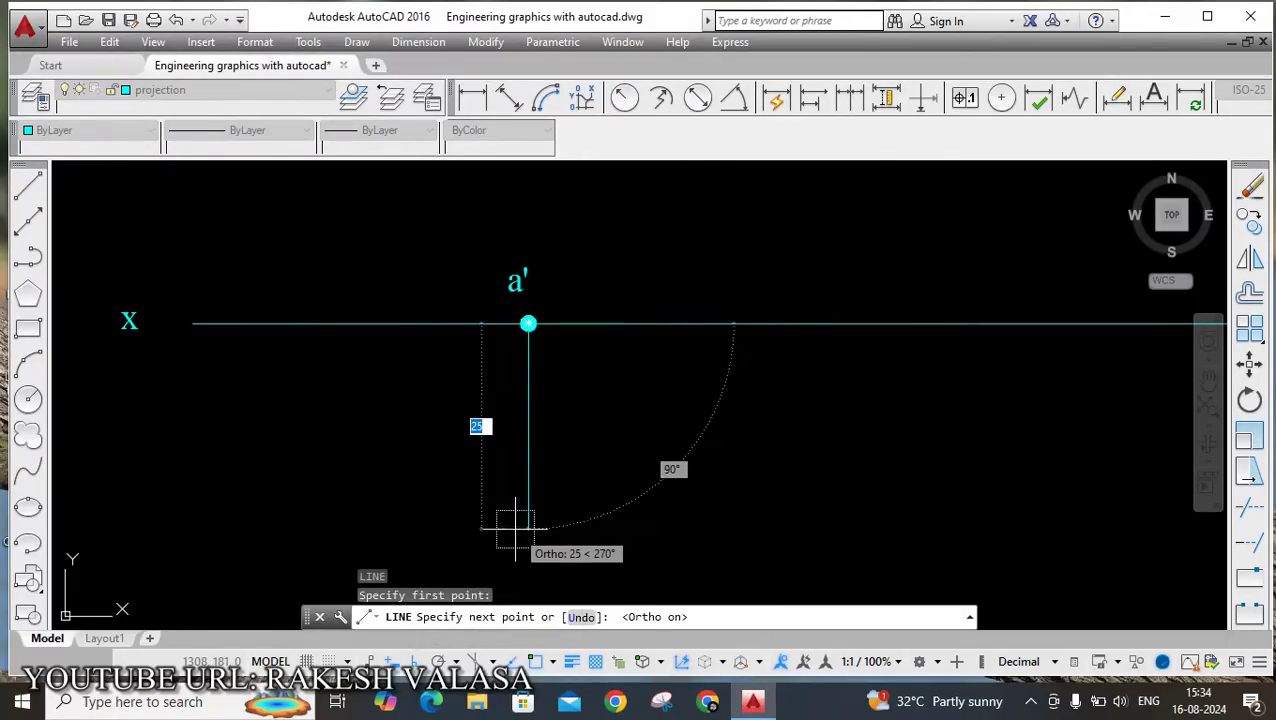
{"action": "type", "text": "30"}
{"action": "key", "text": "Return"}
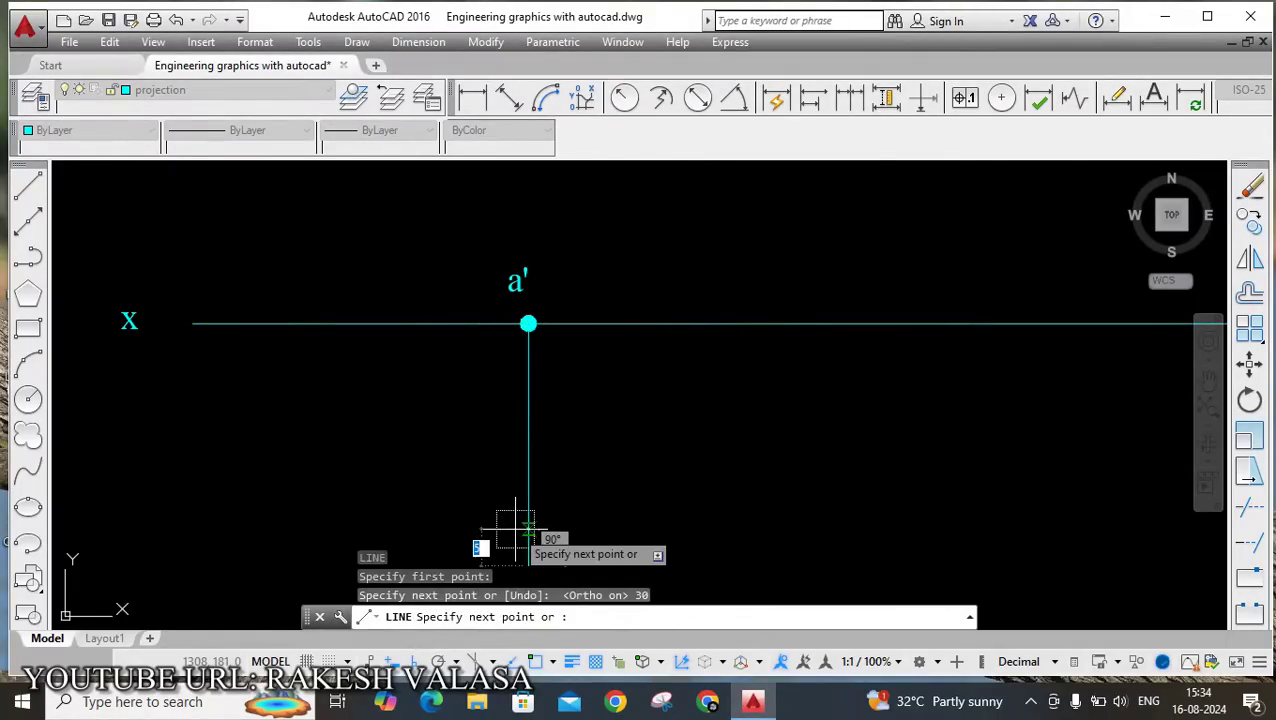
{"action": "key", "text": "Escape"}
{"action": "scroll", "coordinate": [600, 490], "scroll_direction": "down", "scroll_amount": 3}
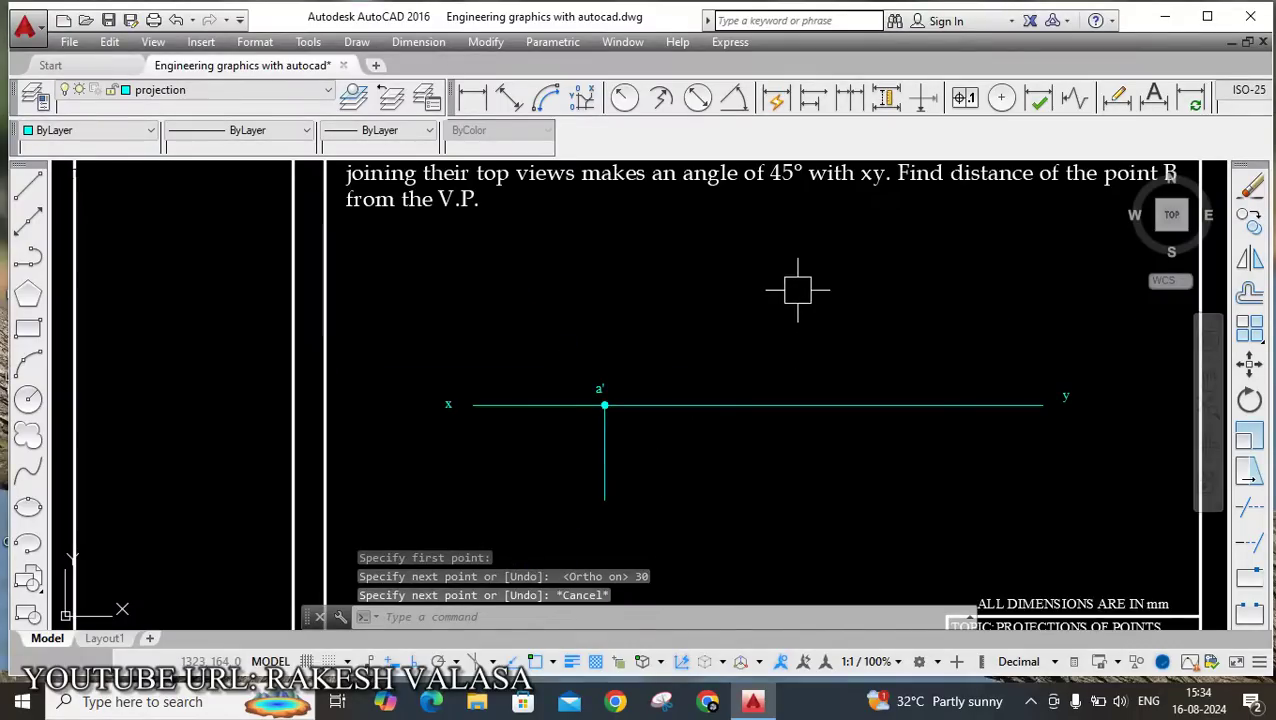
Copy the a' dot from its centre to the lower end of the vertical projector.
{"action": "scroll", "coordinate": [810, 288], "scroll_direction": "down", "scroll_amount": 2}
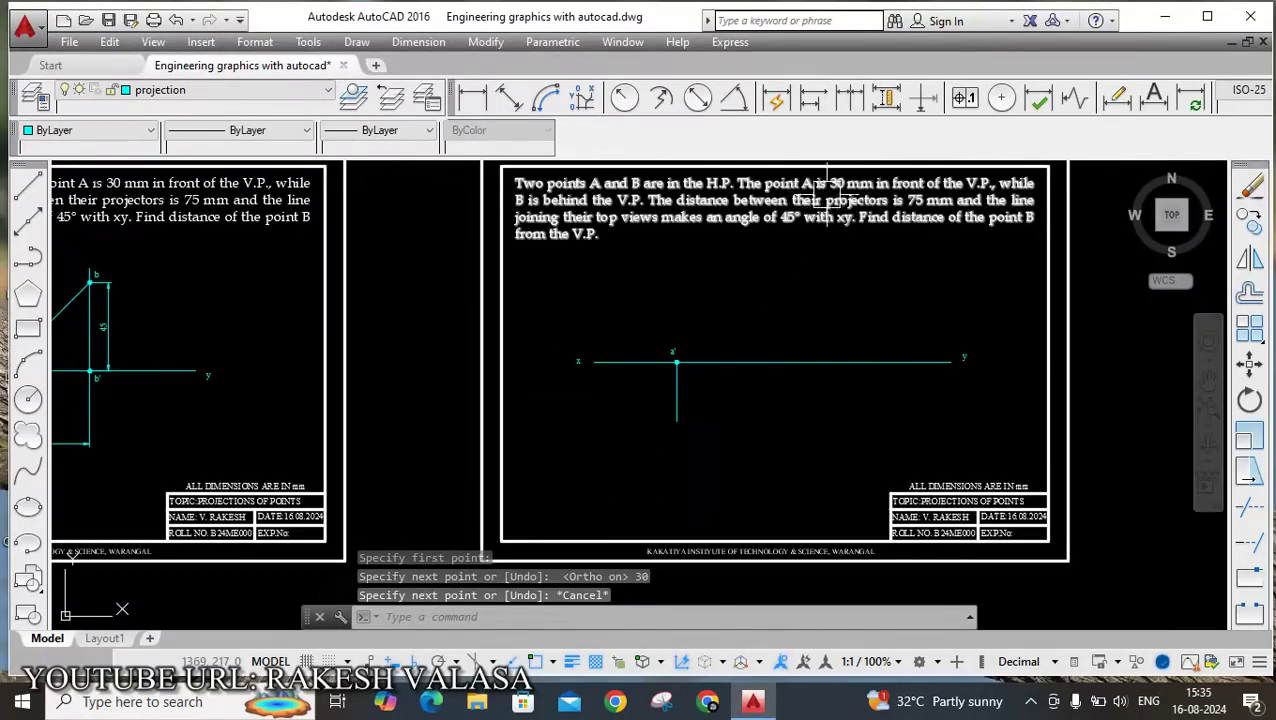
{"action": "scroll", "coordinate": [675, 422], "scroll_direction": "up", "scroll_amount": 2}
{"action": "scroll", "coordinate": [675, 422], "scroll_direction": "up", "scroll_amount": 2}
{"action": "scroll", "coordinate": [669, 448], "scroll_direction": "down", "scroll_amount": 1}
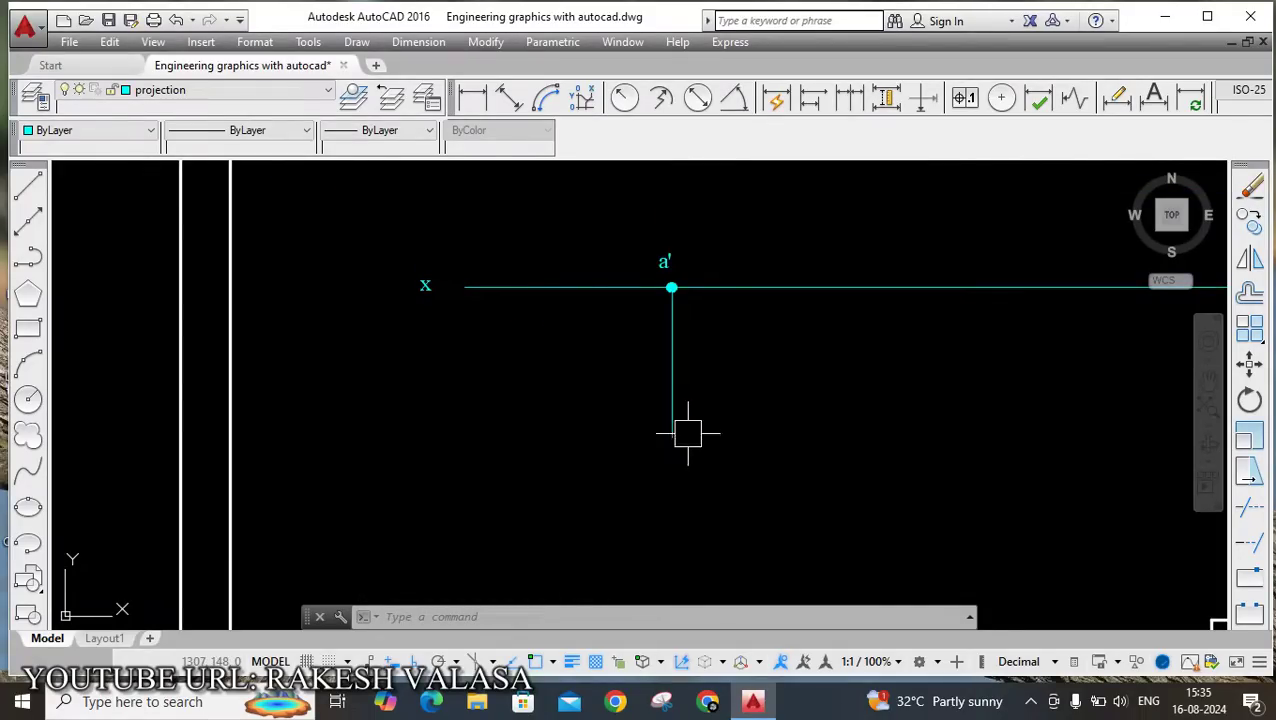
{"action": "scroll", "coordinate": [680, 273], "scroll_direction": "up", "scroll_amount": 2}
{"action": "type", "text": "co"}
{"action": "key", "text": "Return"}
{"action": "scroll", "coordinate": [585, 332], "scroll_direction": "up", "scroll_amount": 5}
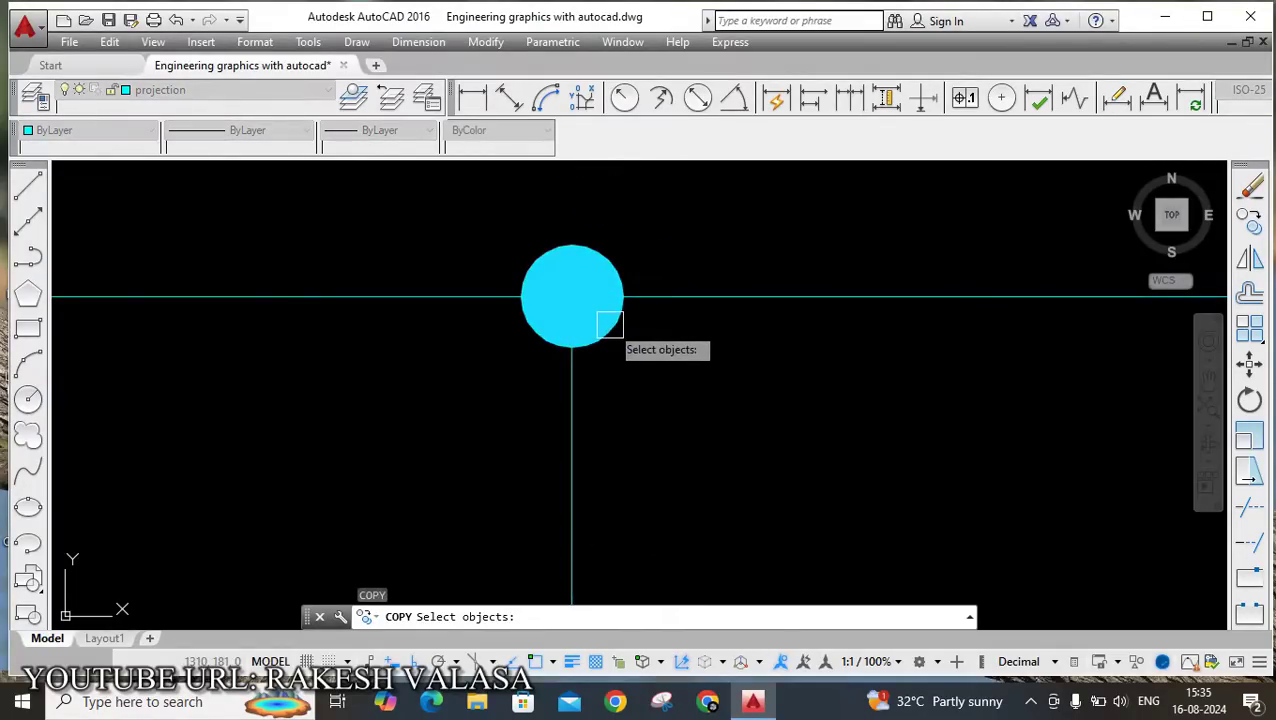
{"action": "left_click", "coordinate": [610, 325]}
{"action": "key", "text": "Return"}
{"action": "left_click", "coordinate": [571, 293]}
{"action": "scroll", "coordinate": [568, 290], "scroll_direction": "down", "scroll_amount": 5}
{"action": "scroll", "coordinate": [578, 421], "scroll_direction": "down", "scroll_amount": 4}
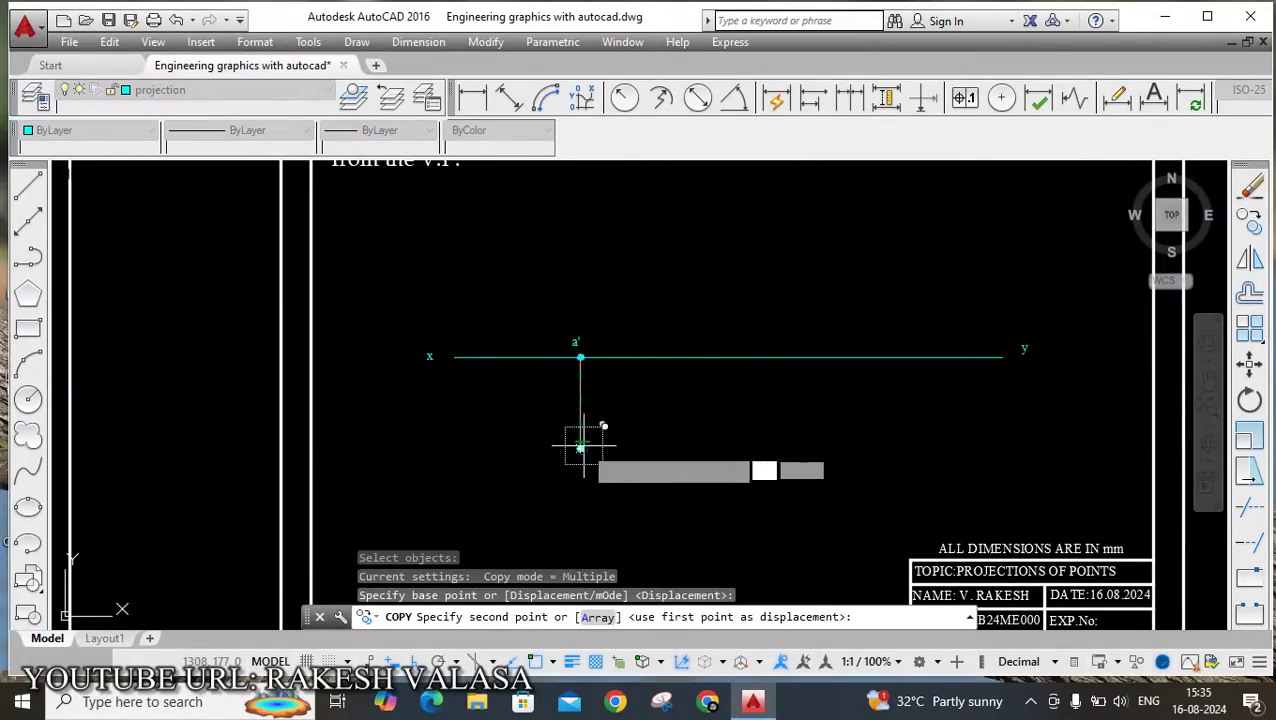
{"action": "left_click", "coordinate": [580, 447]}
{"action": "key", "text": "Escape"}
Add the multiline text label "a" just below the dot at the projector's lower end.
{"action": "scroll", "coordinate": [587, 460], "scroll_direction": "up", "scroll_amount": 4}
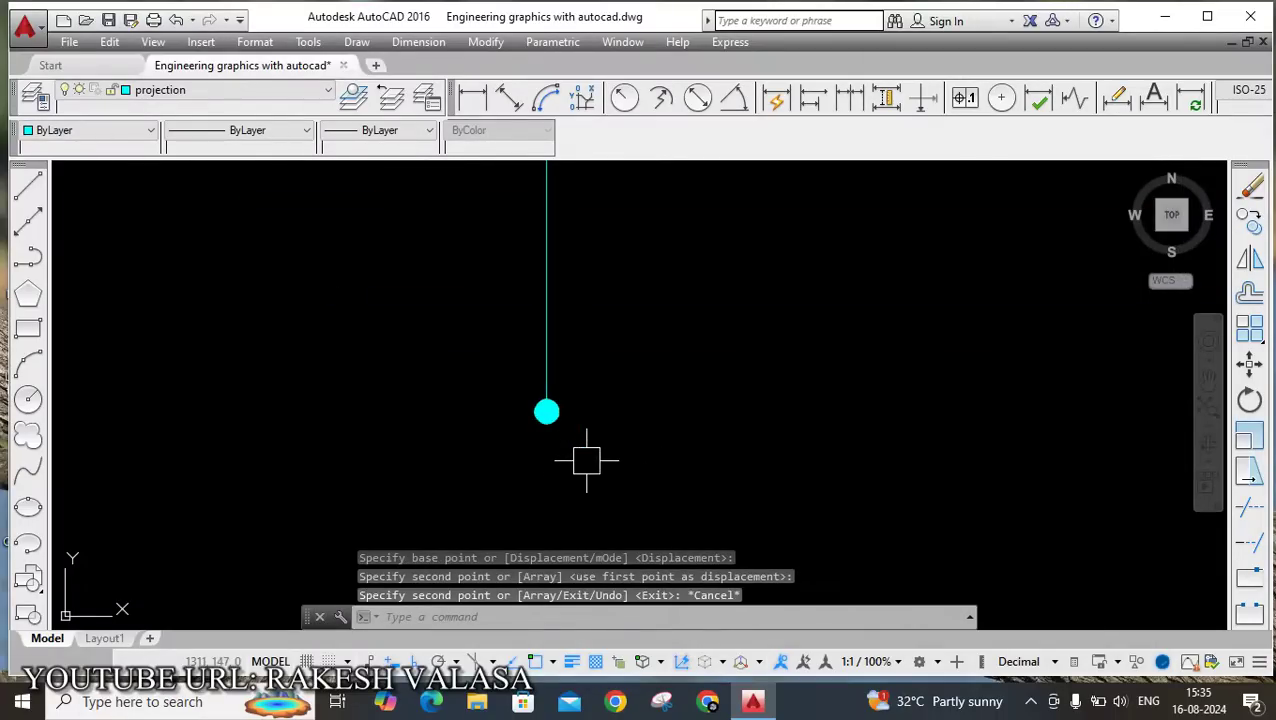
{"action": "type", "text": "t"}
{"action": "key", "text": "Return"}
{"action": "scroll", "coordinate": [570, 441], "scroll_direction": "up", "scroll_amount": 4}
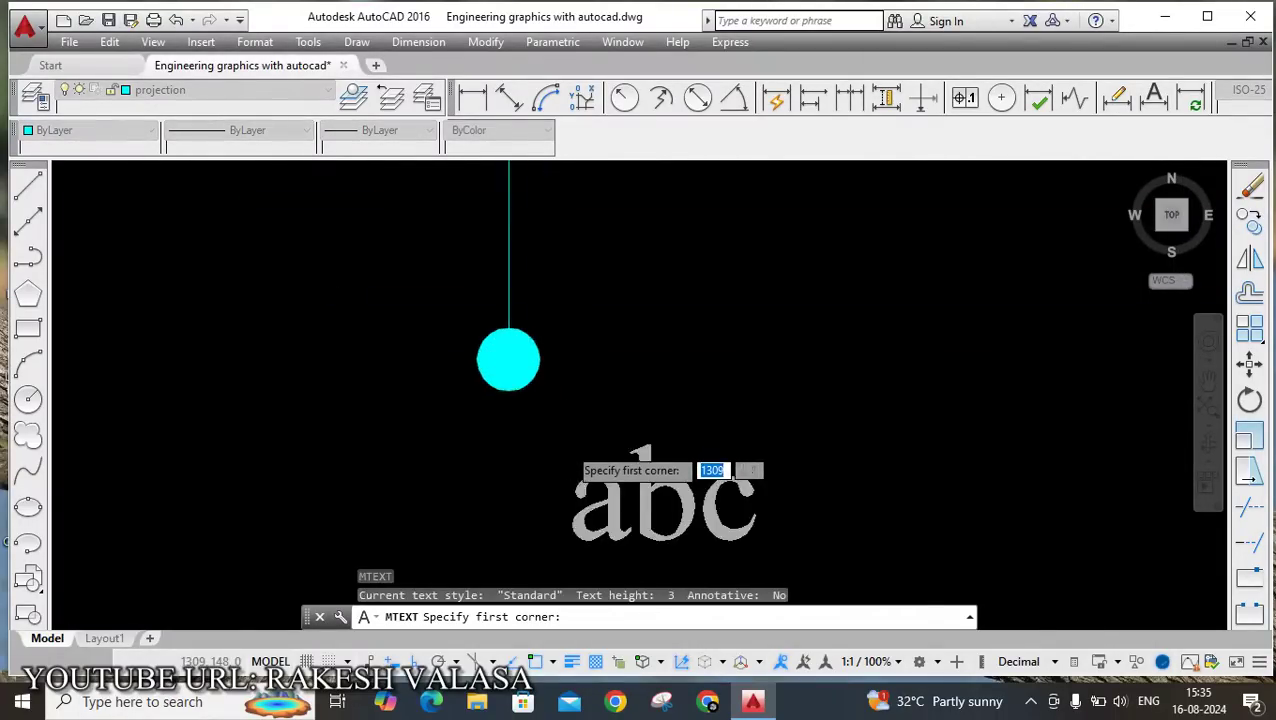
{"action": "left_click", "coordinate": [505, 336]}
{"action": "left_click", "coordinate": [648, 481]}
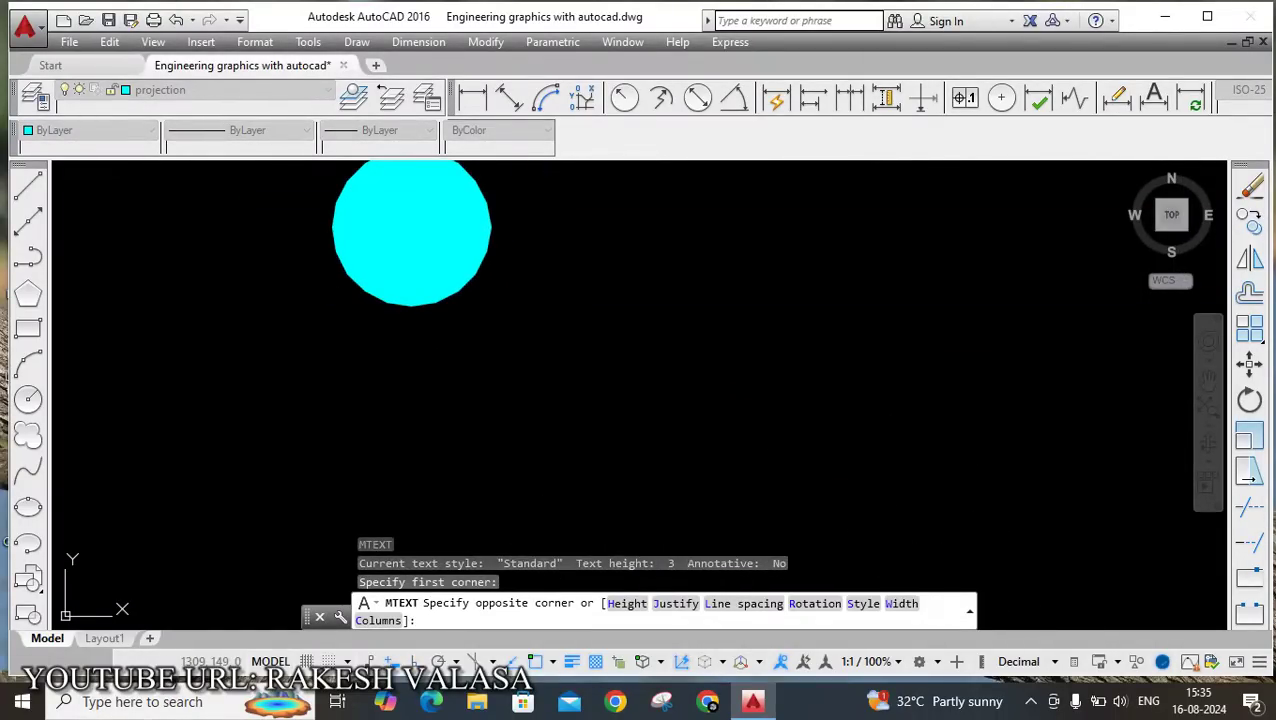
{"action": "type", "text": "a"}
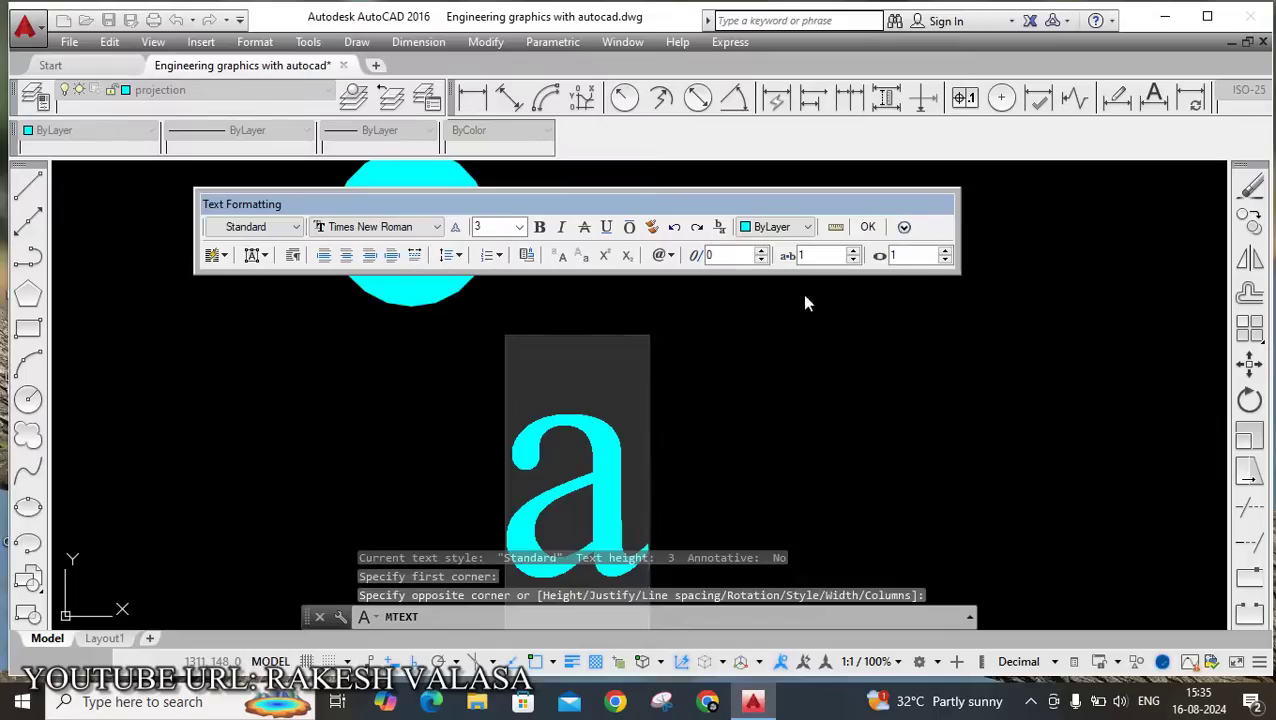
{"action": "left_click", "coordinate": [867, 227]}
{"action": "scroll", "coordinate": [698, 401], "scroll_direction": "down", "scroll_amount": 5}
{"action": "scroll", "coordinate": [720, 320], "scroll_direction": "down", "scroll_amount": 2}
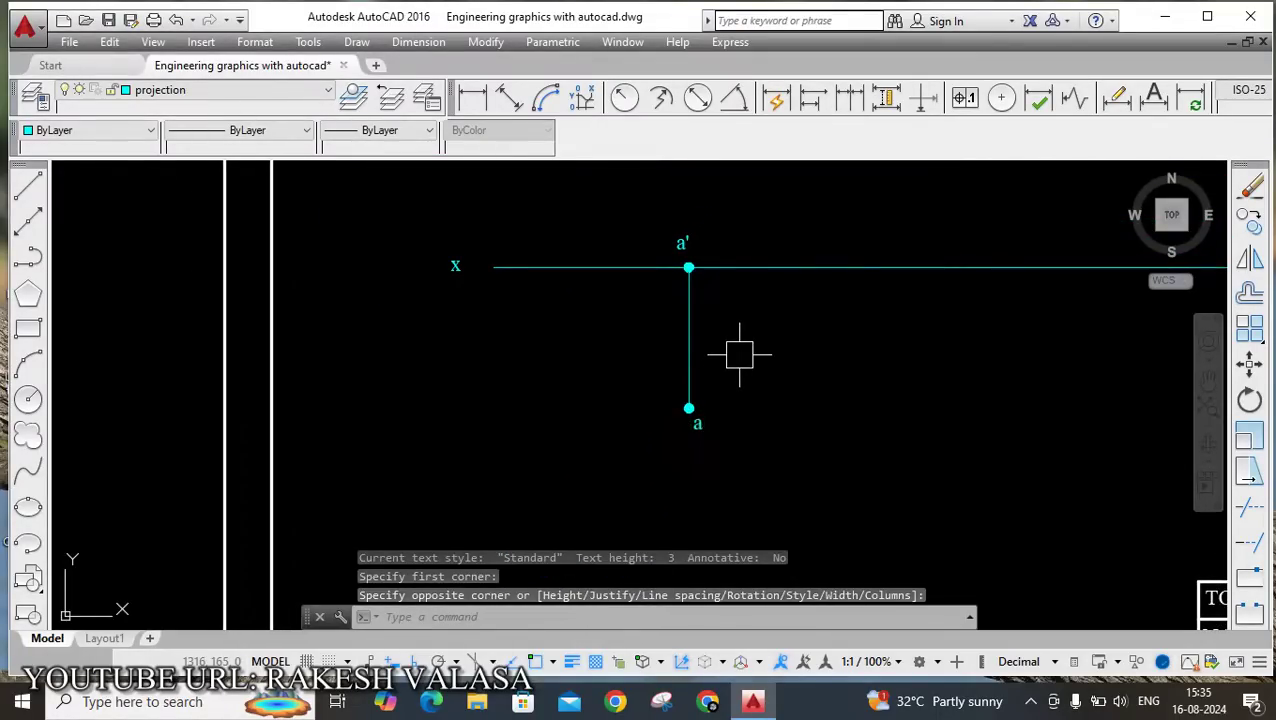
Try a linear dimension between the centres of the a' and a dots with its dimension line on the projector.
{"action": "type", "text": "dil"}
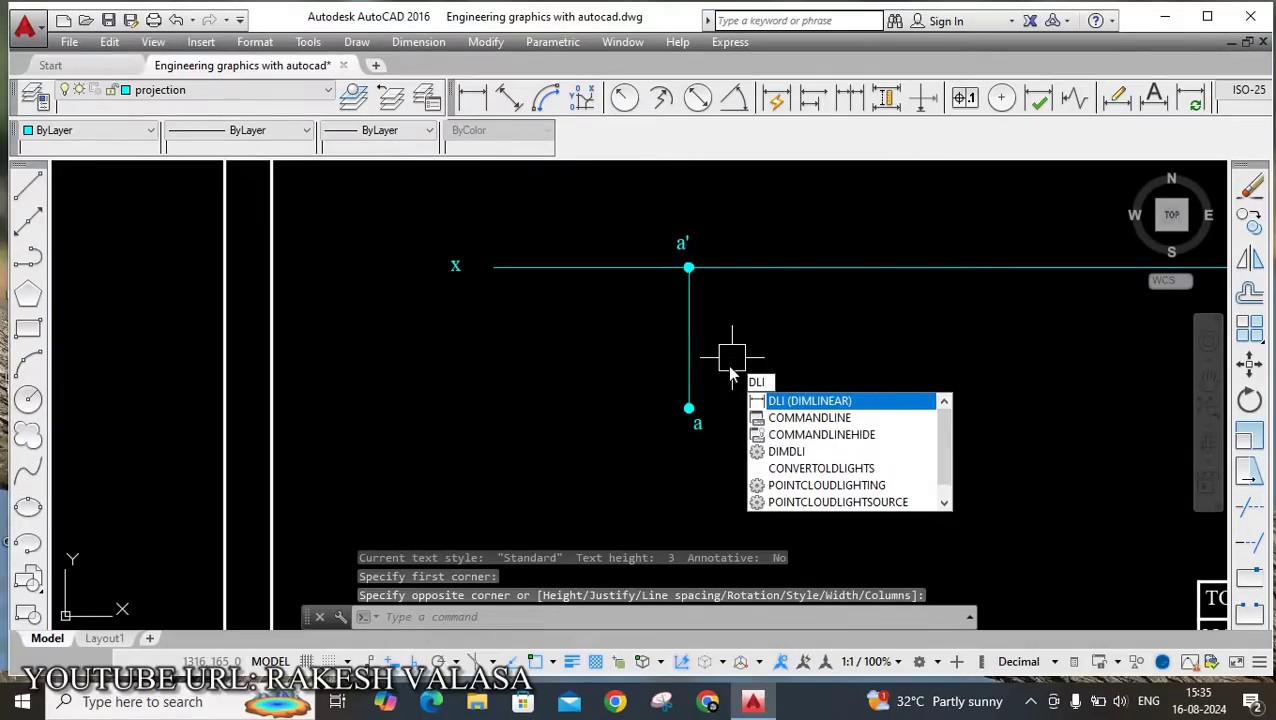
{"action": "key", "text": "Return"}
{"action": "scroll", "coordinate": [683, 262], "scroll_direction": "up", "scroll_amount": 4}
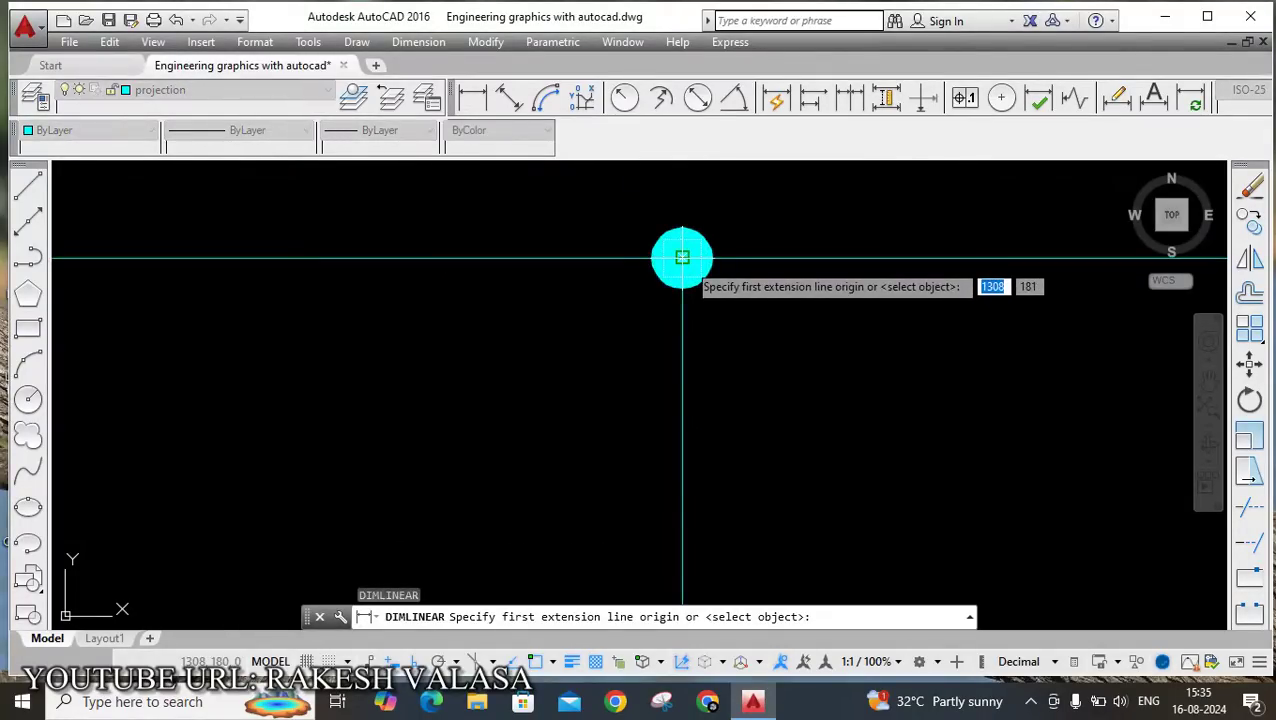
{"action": "left_click", "coordinate": [682, 257]}
{"action": "scroll", "coordinate": [683, 257], "scroll_direction": "down", "scroll_amount": 4}
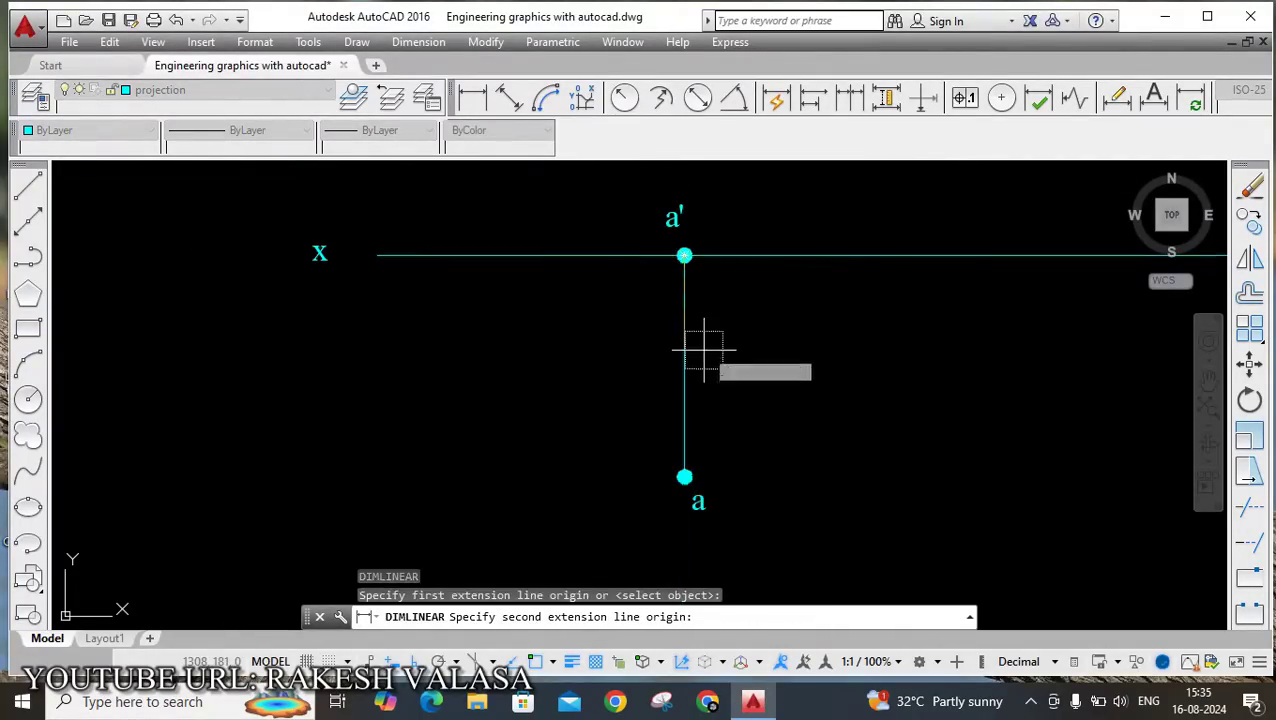
{"action": "scroll", "coordinate": [683, 479], "scroll_direction": "up", "scroll_amount": 6}
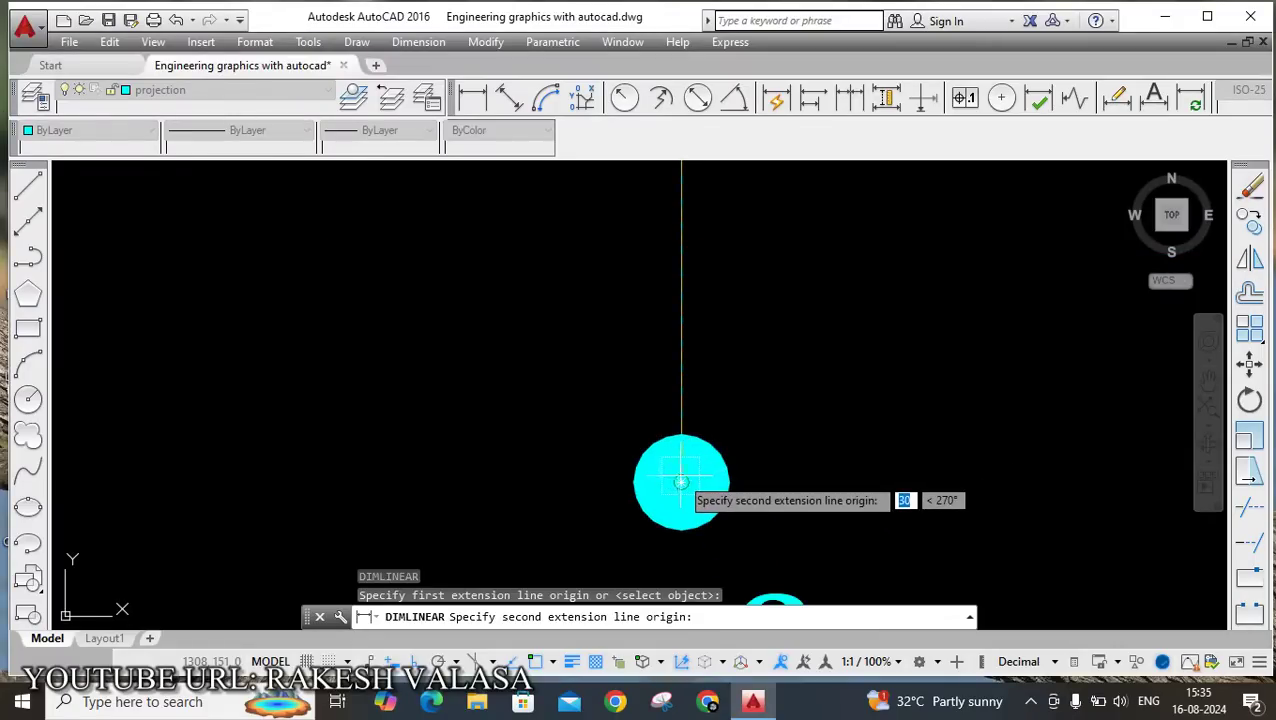
{"action": "left_click", "coordinate": [681, 482]}
{"action": "scroll", "coordinate": [555, 441], "scroll_direction": "down", "scroll_amount": 5}
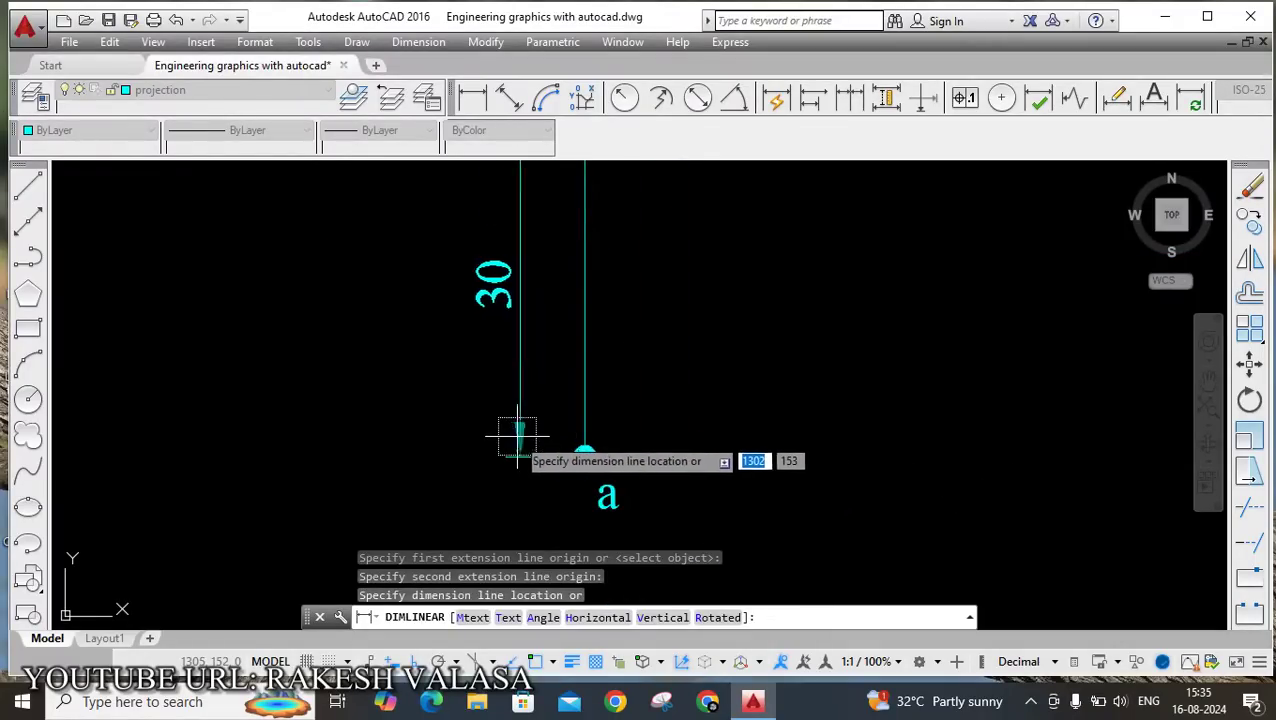
{"action": "scroll", "coordinate": [495, 437], "scroll_direction": "down", "scroll_amount": 5}
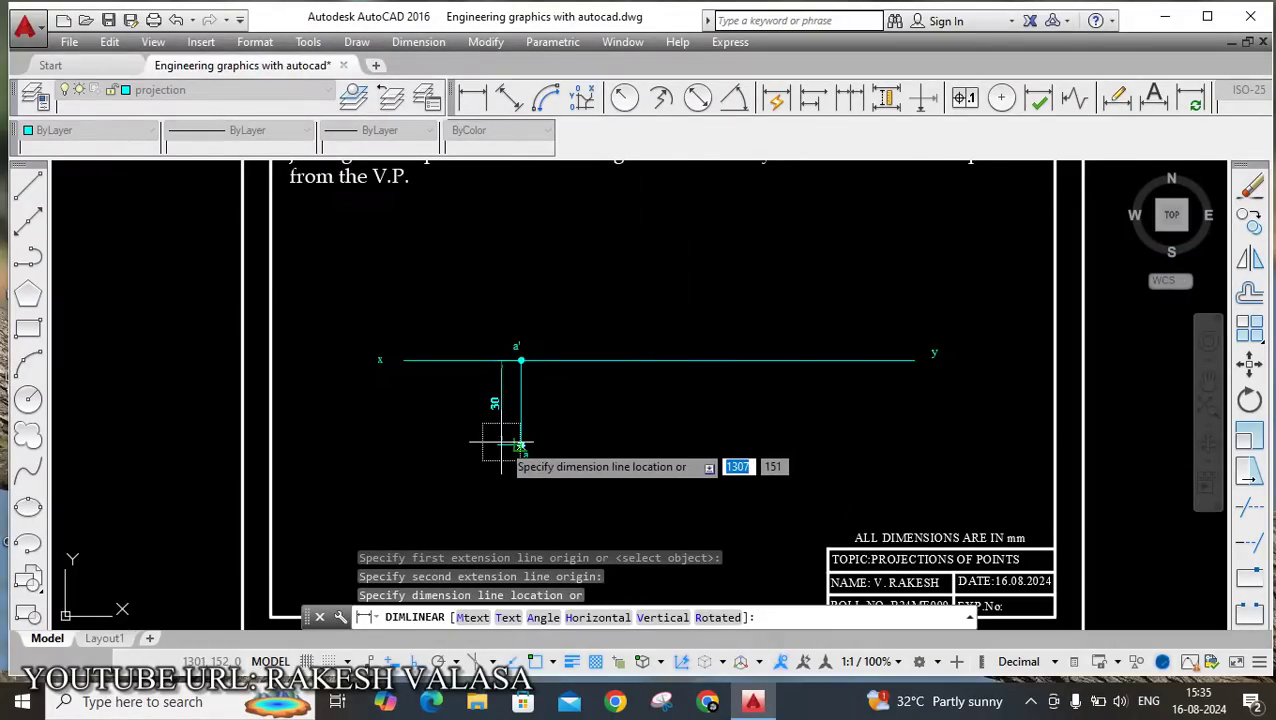
{"action": "left_click", "coordinate": [519, 444]}
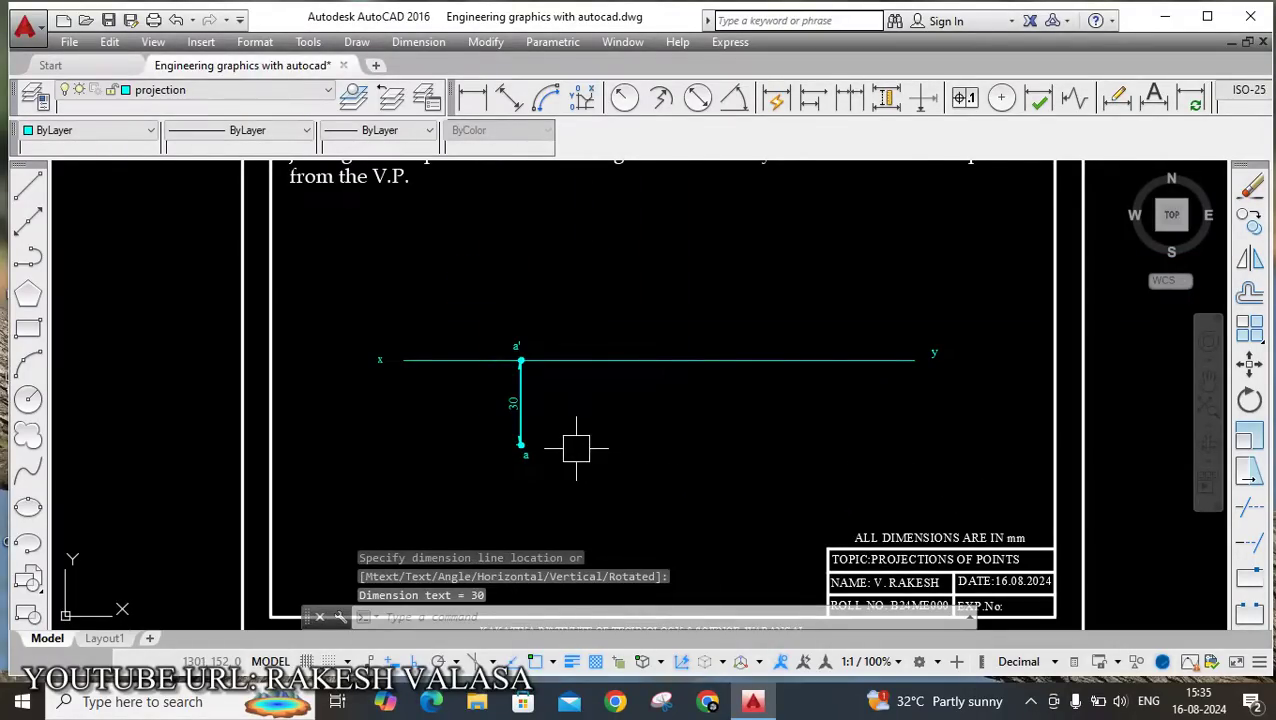
{"action": "key", "text": "ctrl+z"}
Add a linear dimension between the centres of the a' and a dots, placing it to the left of the projector.
{"action": "type", "text": "DI"}
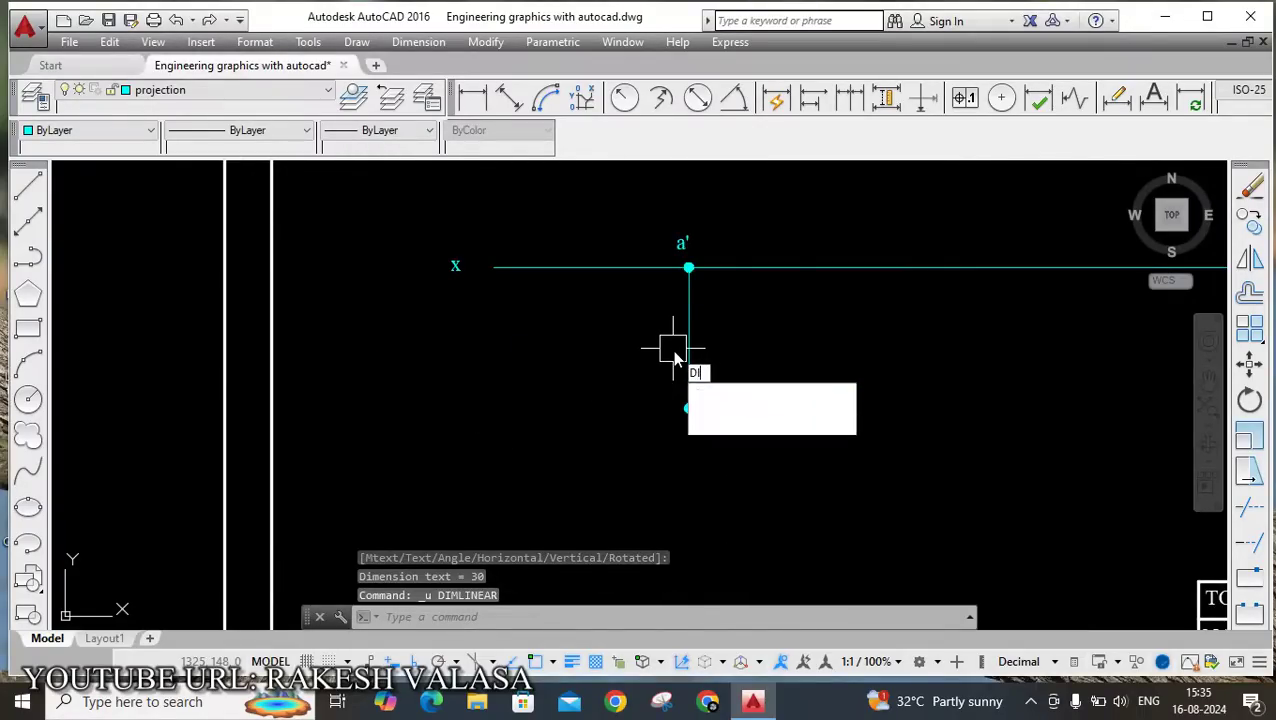
{"action": "key", "text": "Return"}
{"action": "scroll", "coordinate": [690, 222], "scroll_direction": "up", "scroll_amount": 6}
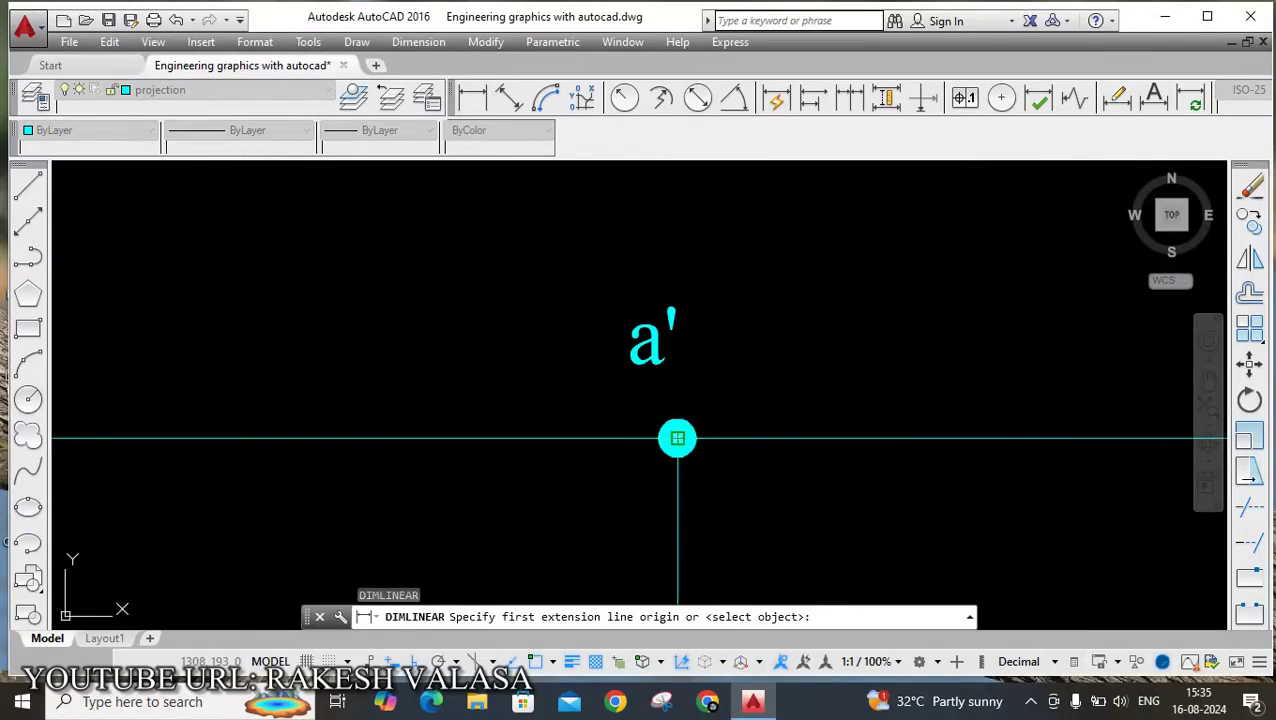
{"action": "left_click", "coordinate": [677, 438]}
{"action": "scroll", "coordinate": [690, 345], "scroll_direction": "down", "scroll_amount": 6}
{"action": "scroll", "coordinate": [675, 478], "scroll_direction": "up", "scroll_amount": 6}
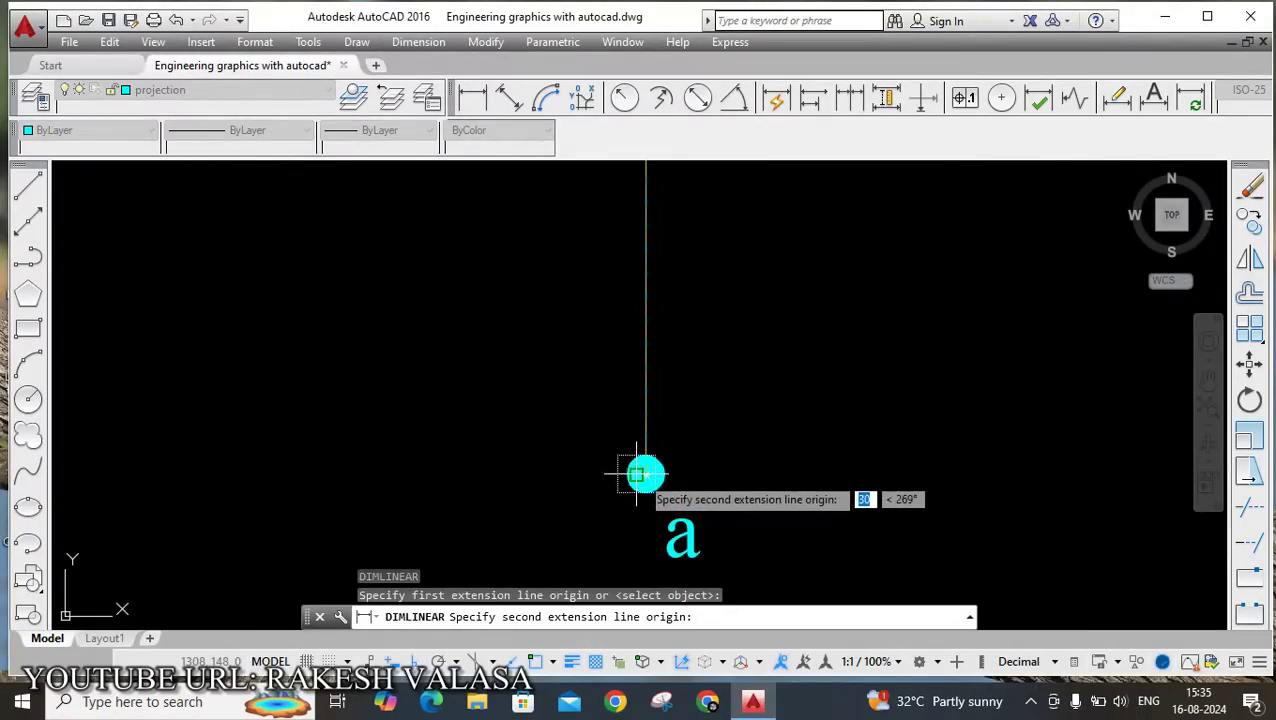
{"action": "left_click", "coordinate": [643, 474]}
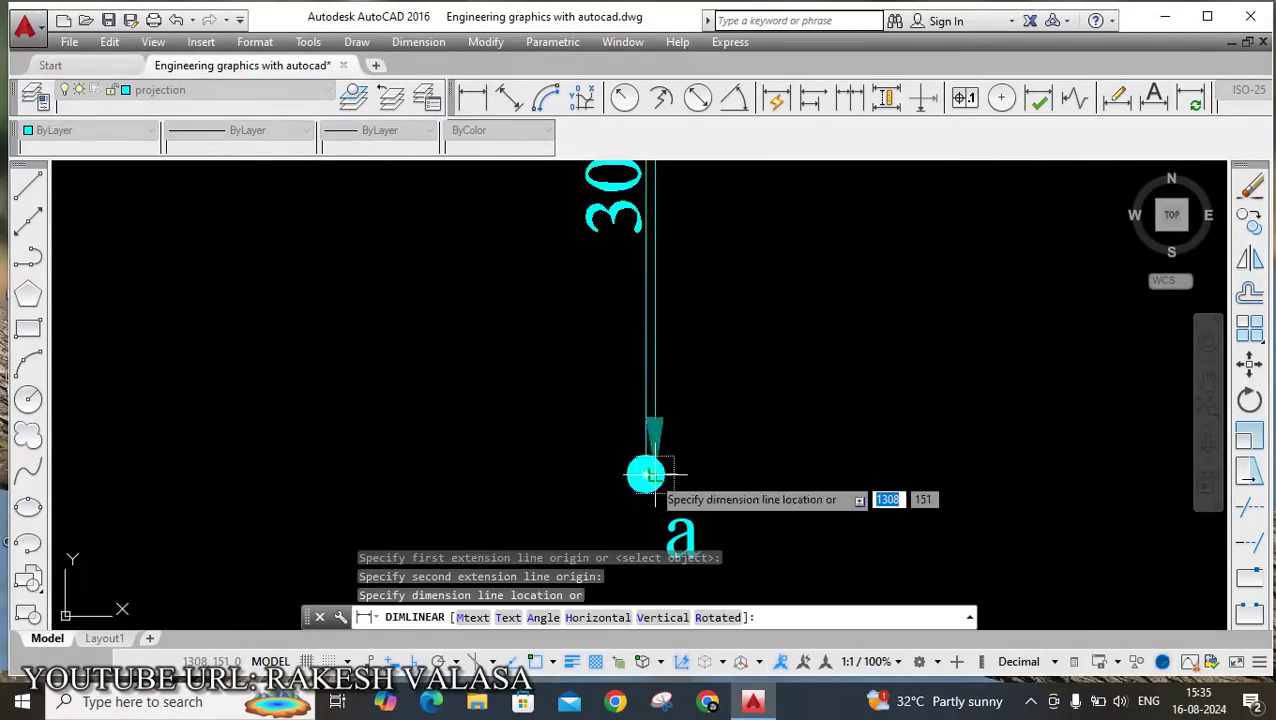
{"action": "left_click", "coordinate": [497, 481]}
Read the problem statement for the position of point B and the distance between the projectors.
{"action": "scroll", "coordinate": [698, 450], "scroll_direction": "down", "scroll_amount": 5}
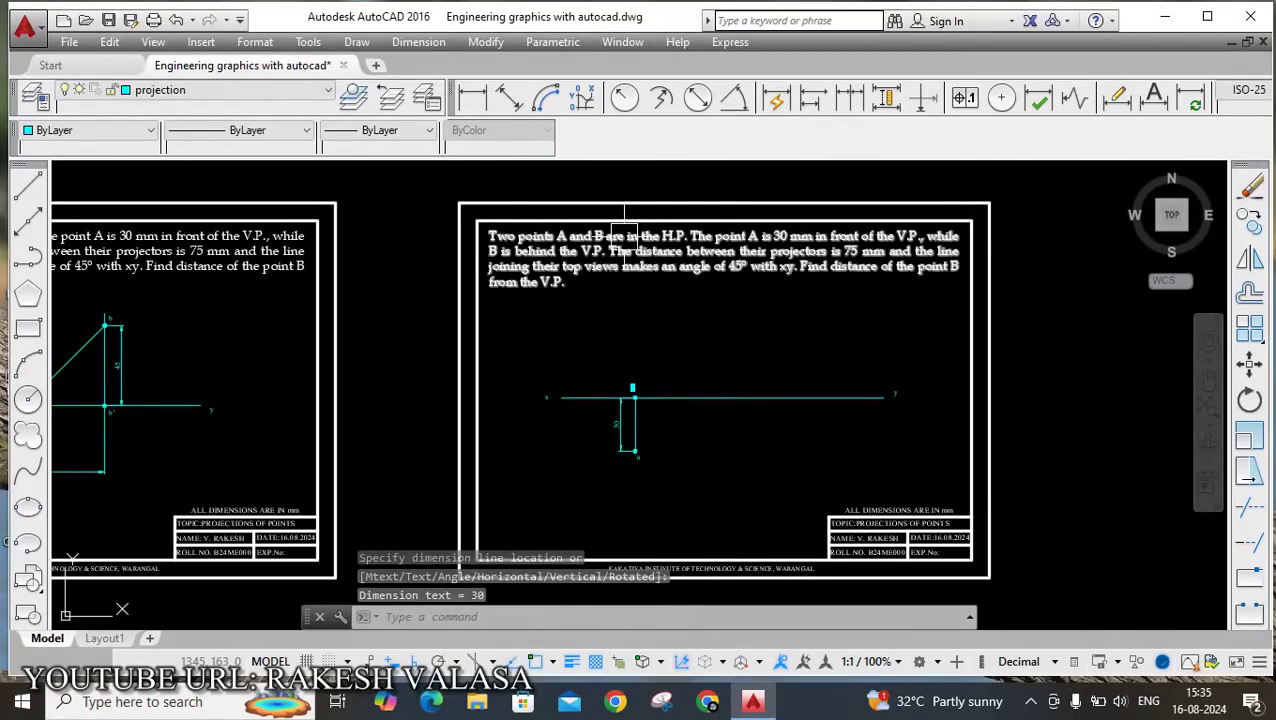
{"action": "scroll", "coordinate": [624, 234], "scroll_direction": "up", "scroll_amount": 2}
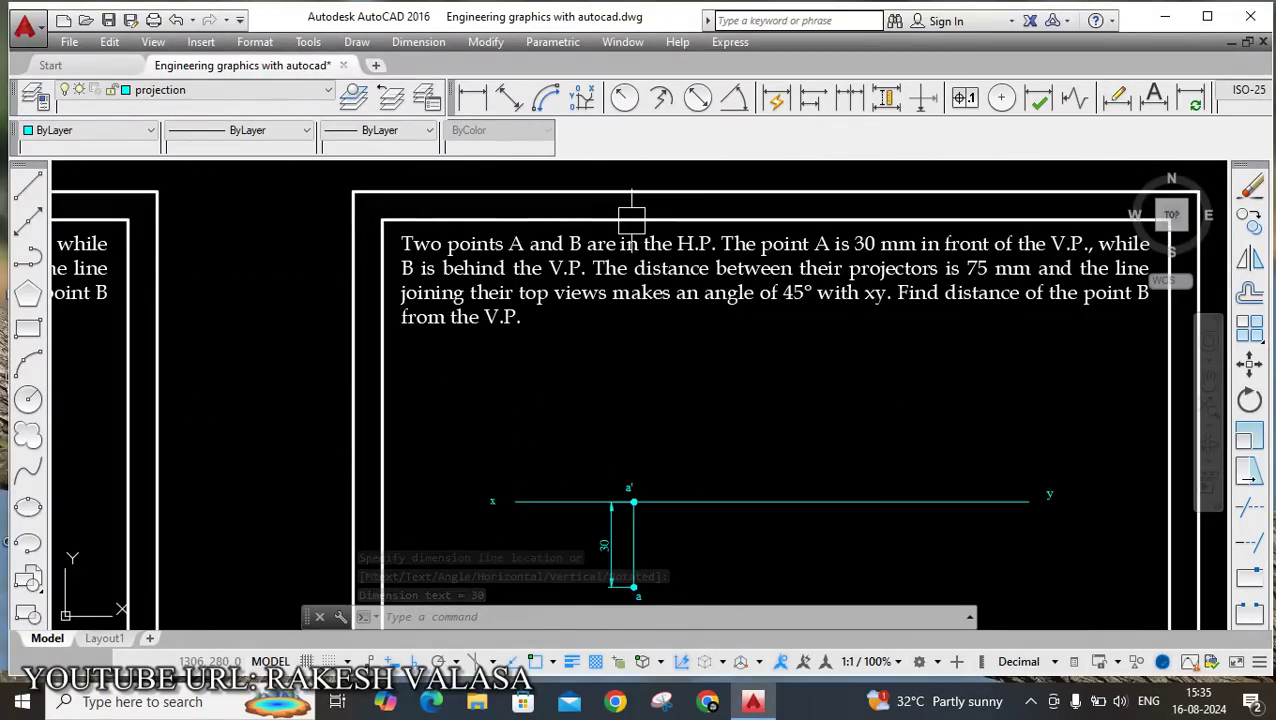
{"action": "middle_click_drag", "start_coordinate": [681, 375], "coordinate": [608, 384]}
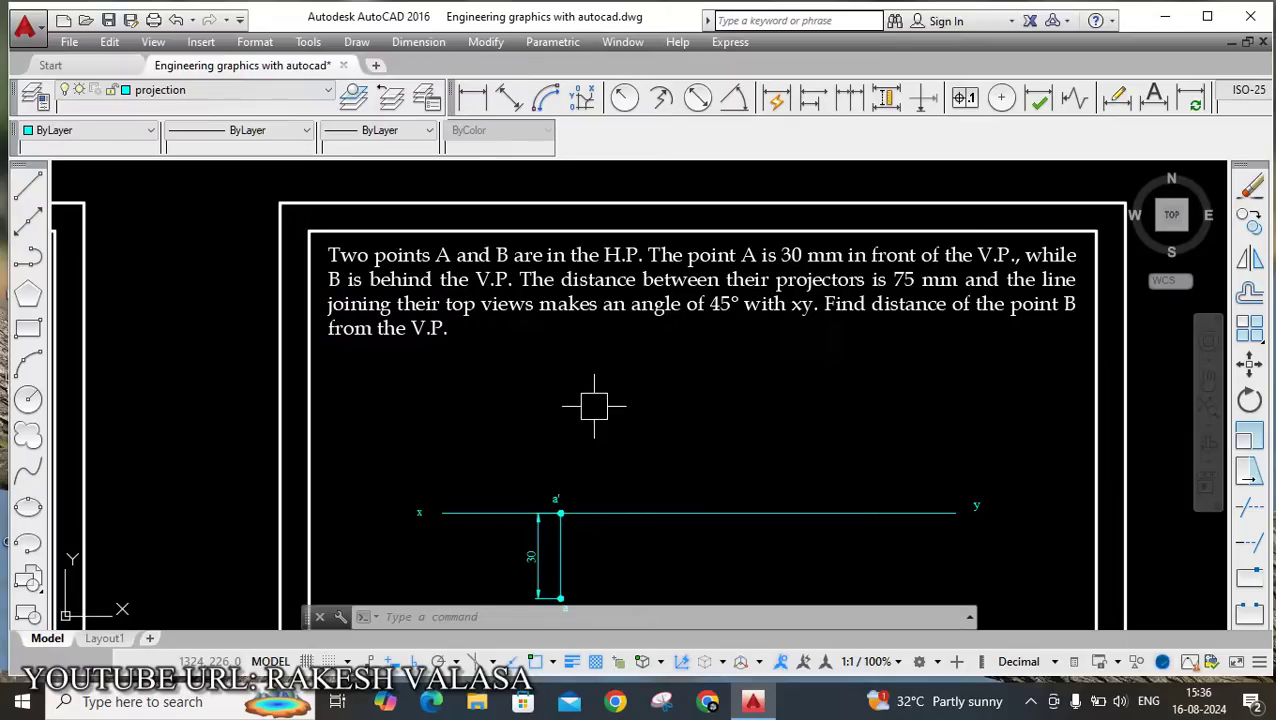
{"action": "scroll", "coordinate": [555, 530], "scroll_direction": "up", "scroll_amount": 2}
{"action": "scroll", "coordinate": [555, 530], "scroll_direction": "down", "scroll_amount": 2}
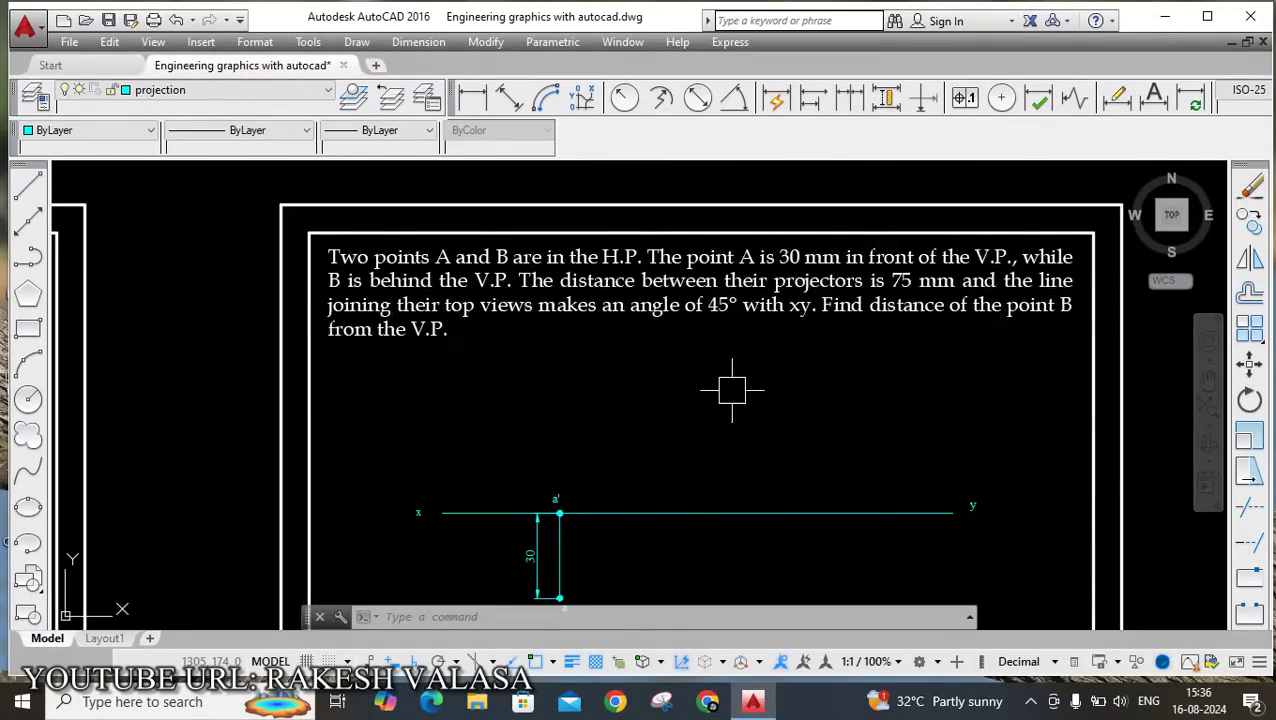
{"action": "scroll", "coordinate": [553, 534], "scroll_direction": "up", "scroll_amount": 3}
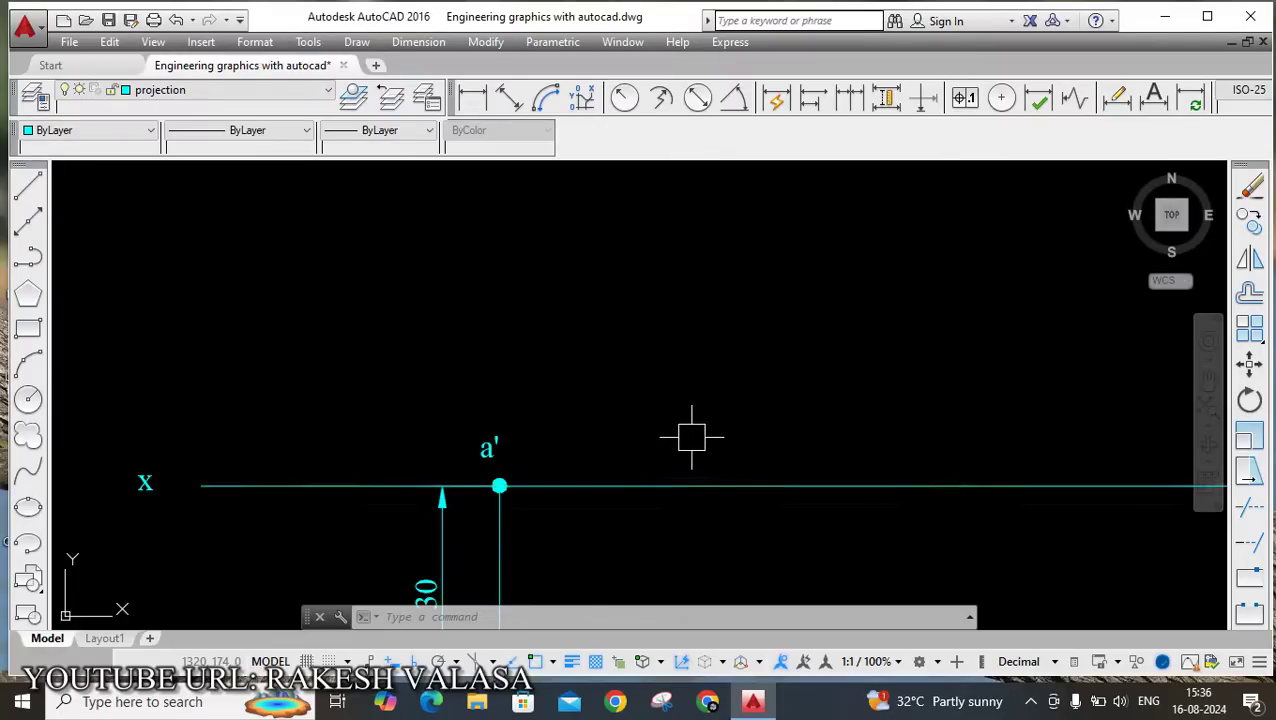
{"action": "scroll", "coordinate": [688, 389], "scroll_direction": "down", "scroll_amount": 2}
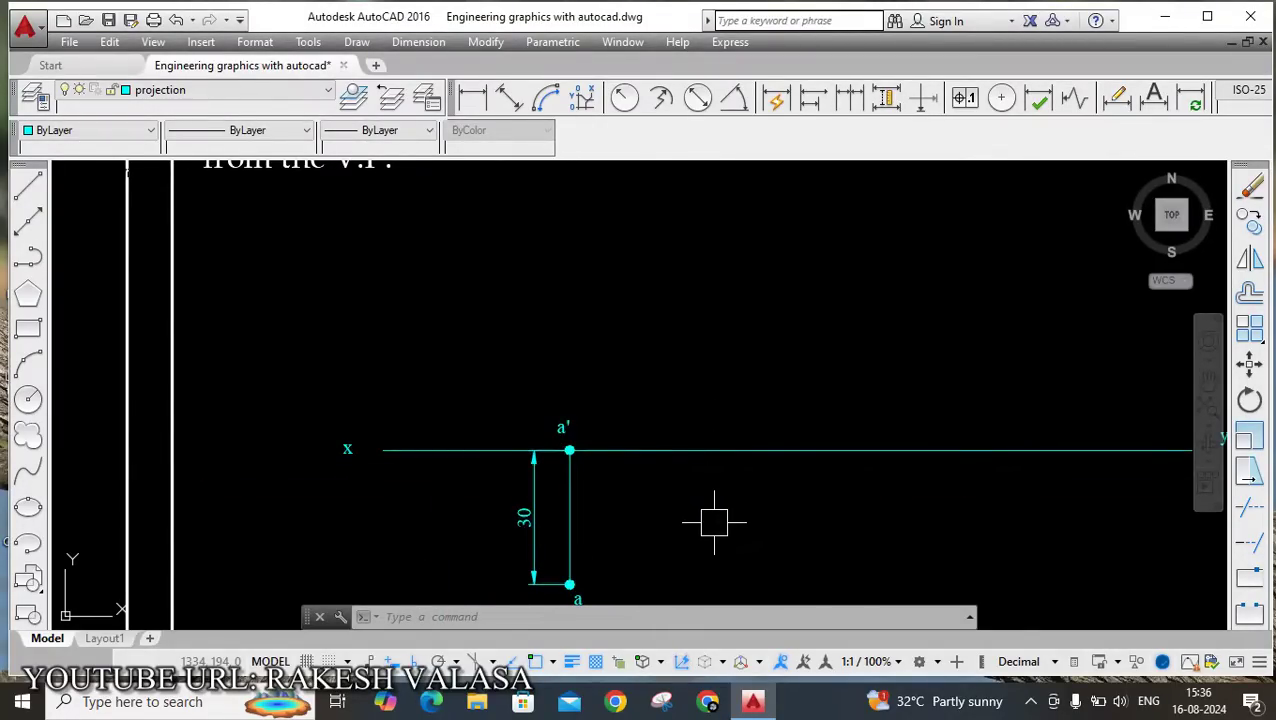
Copy the a' dot from its centre 75 mm to the right along the xy line.
{"action": "type", "text": "c"}
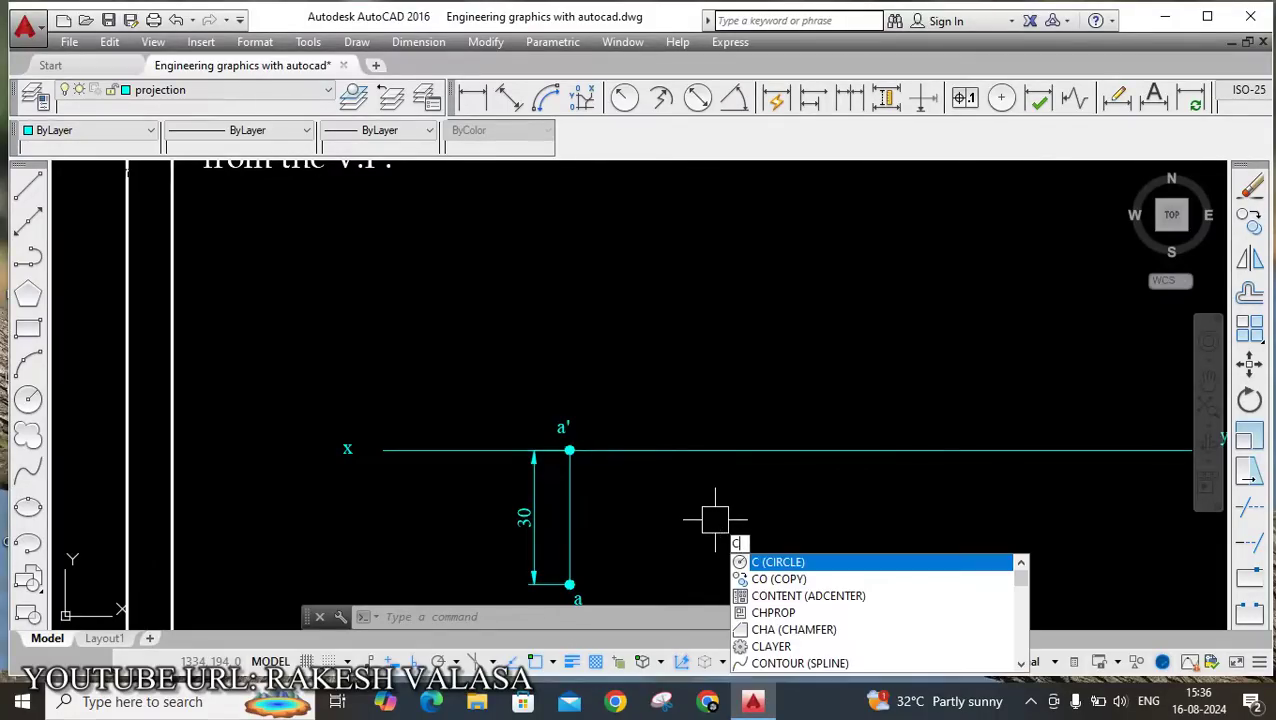
{"action": "key", "text": "Return"}
{"action": "scroll", "coordinate": [594, 453], "scroll_direction": "up", "scroll_amount": 5}
{"action": "scroll", "coordinate": [496, 450], "scroll_direction": "up", "scroll_amount": 6}
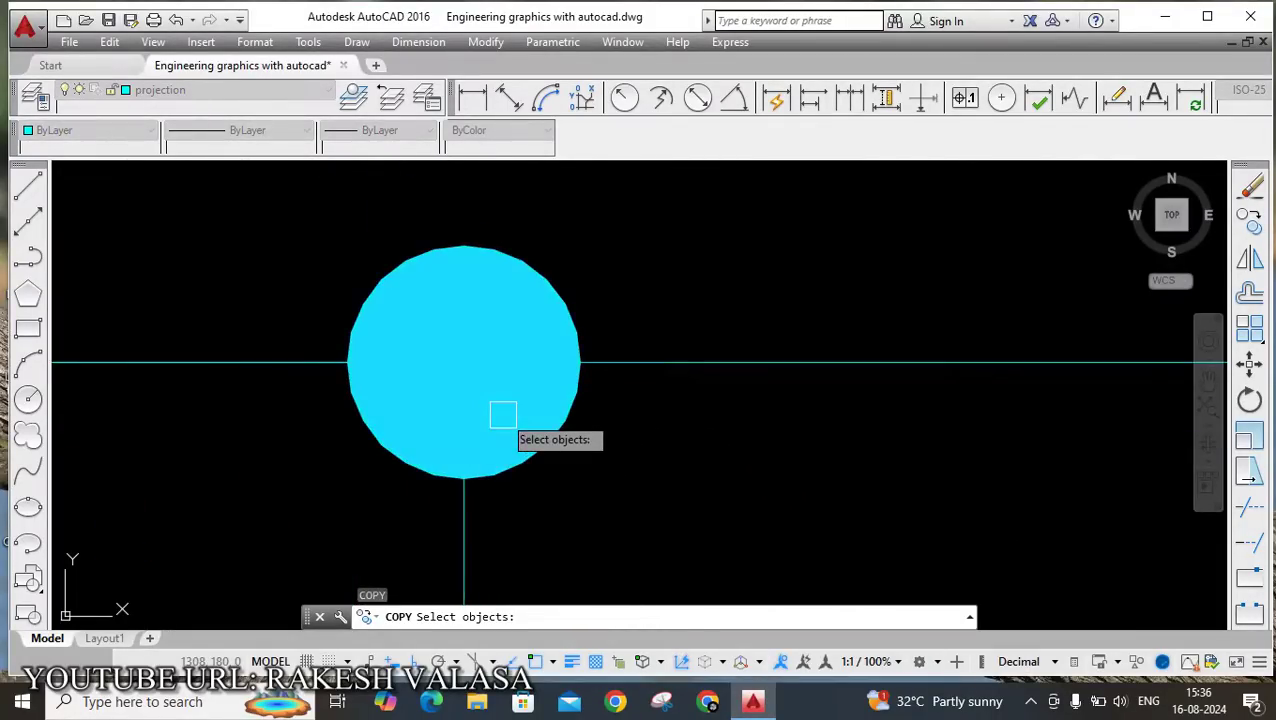
{"action": "left_click", "coordinate": [535, 420]}
{"action": "key", "text": "Return"}
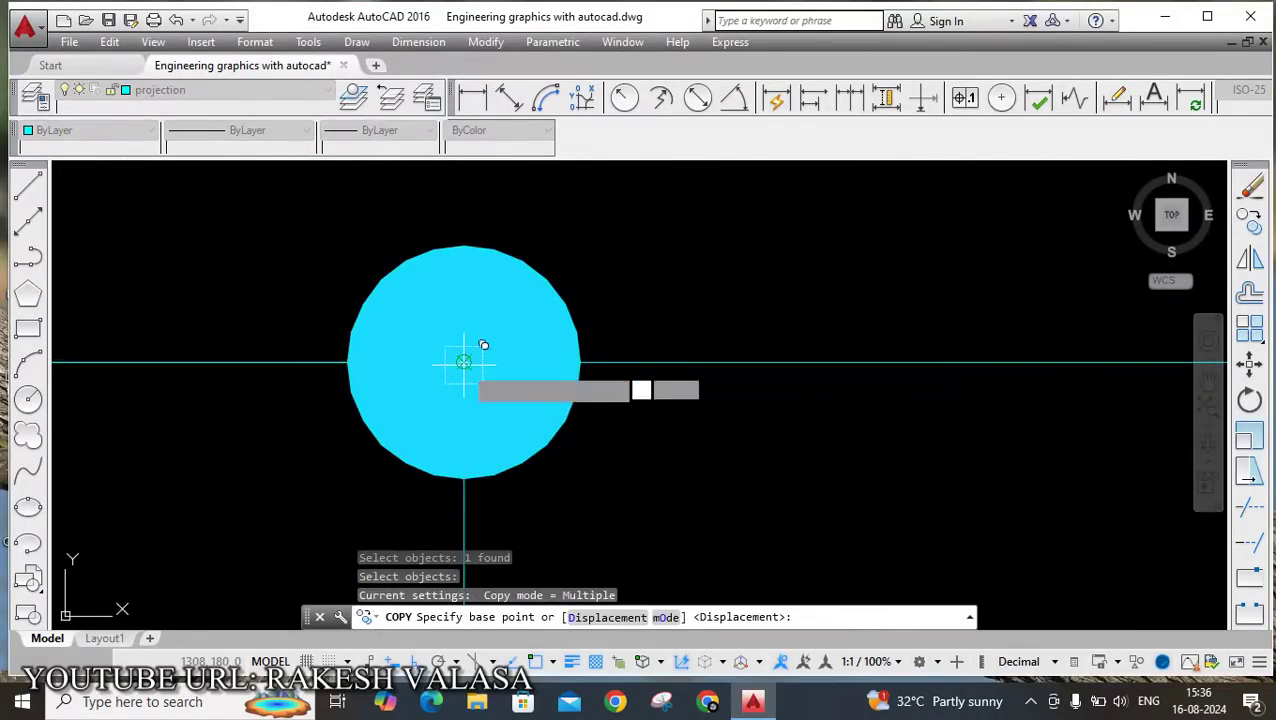
{"action": "left_click", "coordinate": [464, 361]}
{"action": "scroll", "coordinate": [464, 361], "scroll_direction": "down", "scroll_amount": 9}
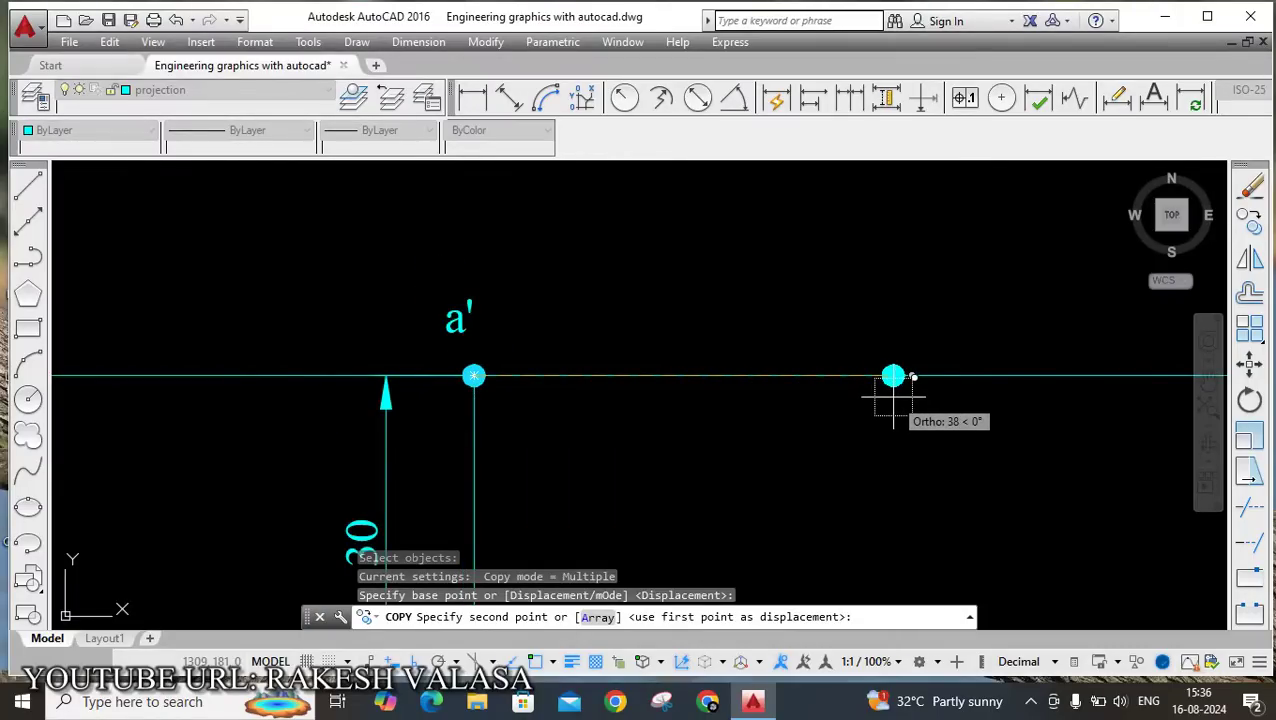
{"action": "type", "text": "7"}
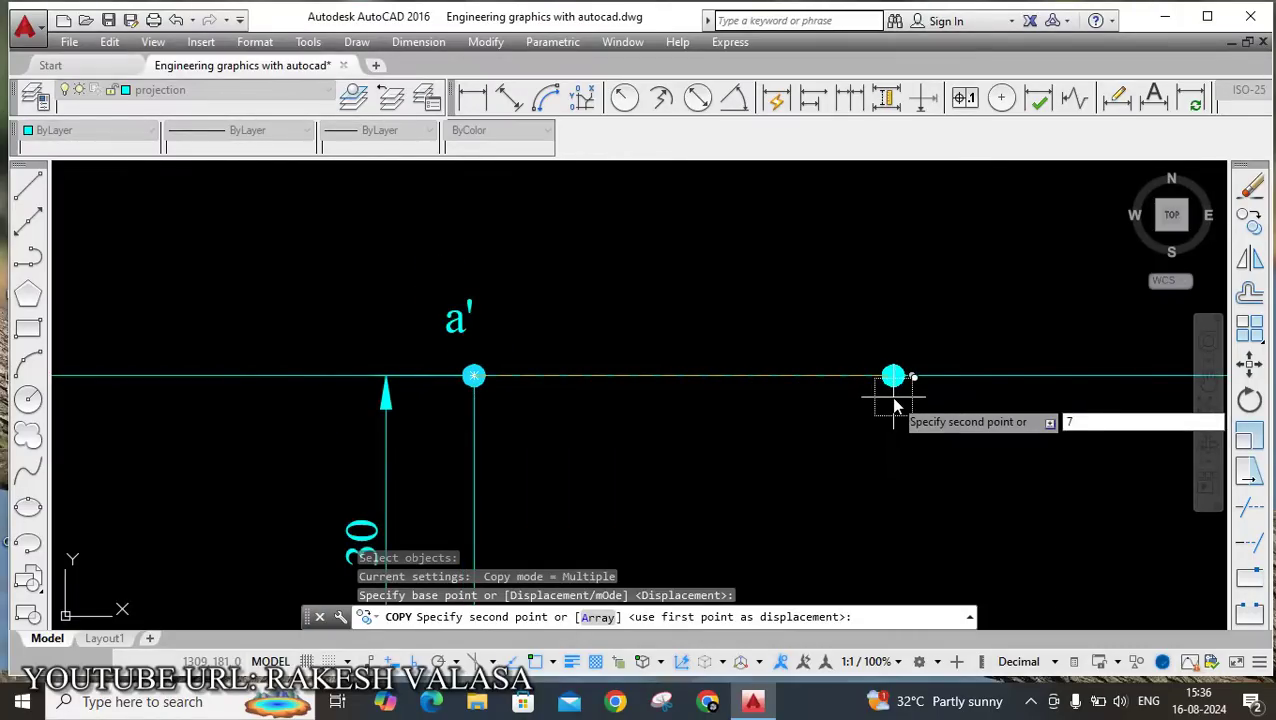
{"action": "type", "text": "5"}
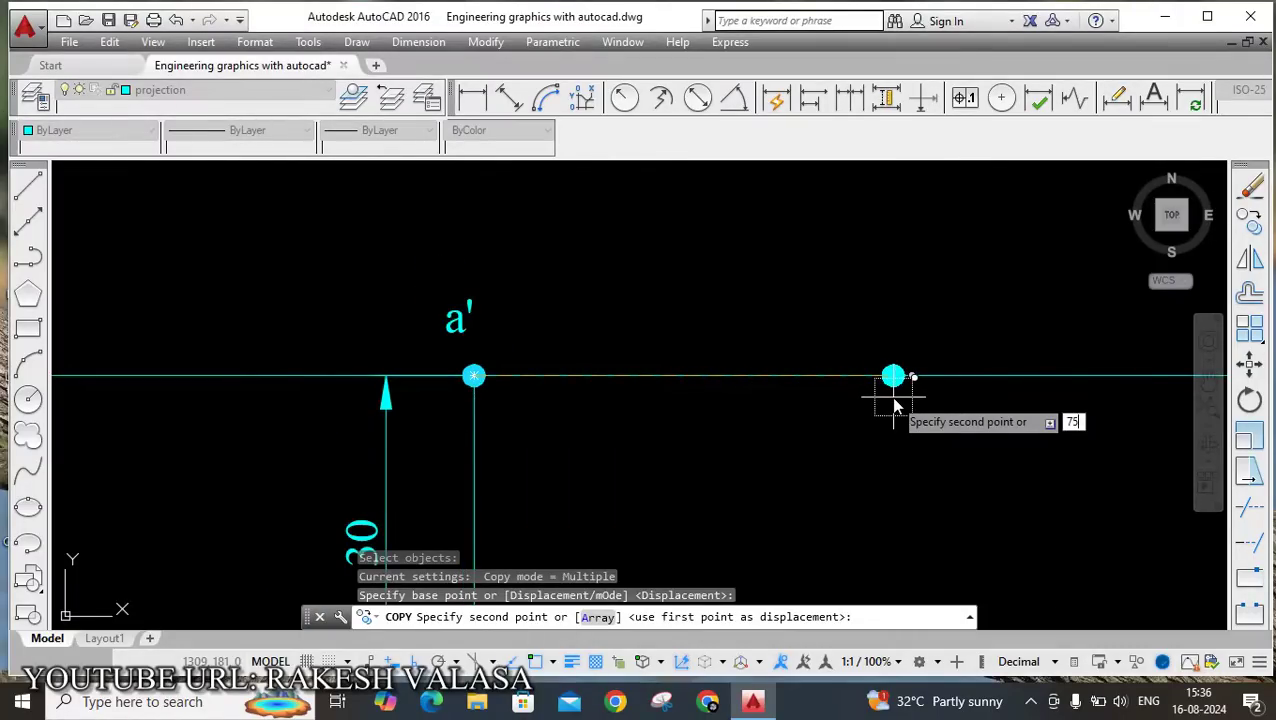
{"action": "key", "text": "Return"}
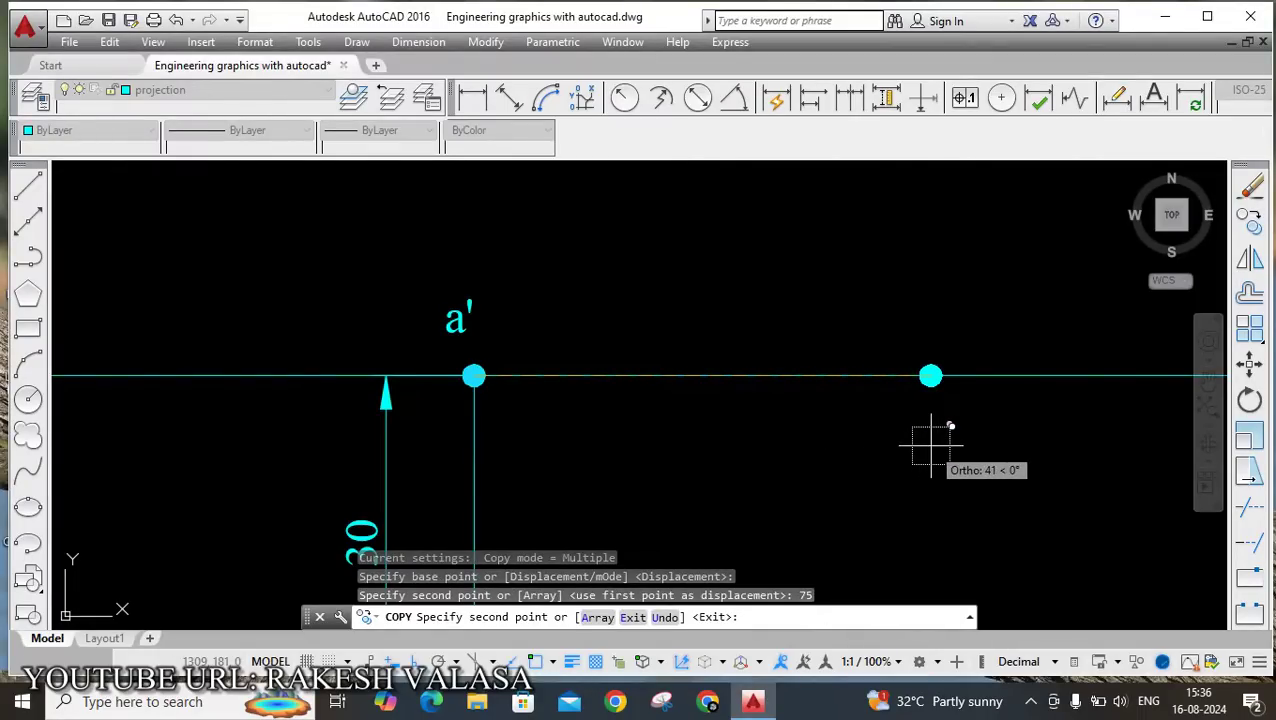
{"action": "scroll", "coordinate": [921, 440], "scroll_direction": "down", "scroll_amount": 4}
{"action": "key", "text": "Escape"}
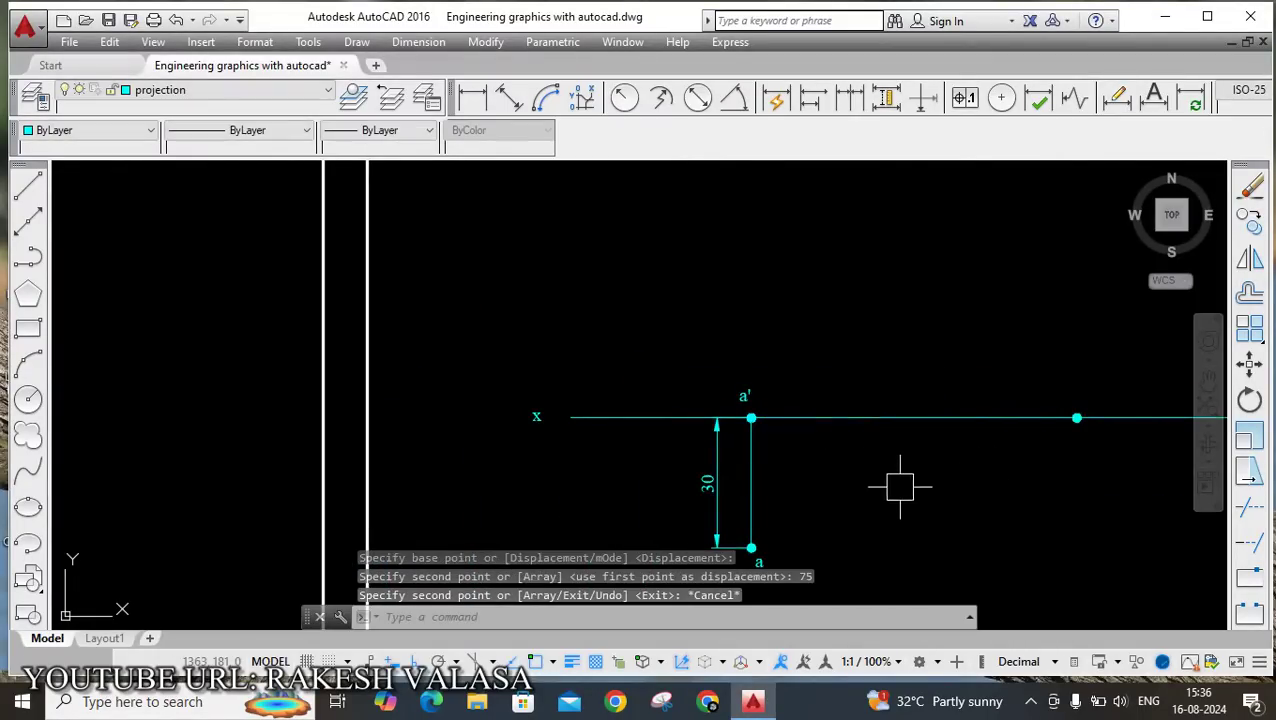
Compare the two dots on the xy line with the positions of A and B given in the problem statement.
{"action": "scroll", "coordinate": [903, 484], "scroll_direction": "down", "scroll_amount": 4}
{"action": "scroll", "coordinate": [1024, 482], "scroll_direction": "up", "scroll_amount": 4}
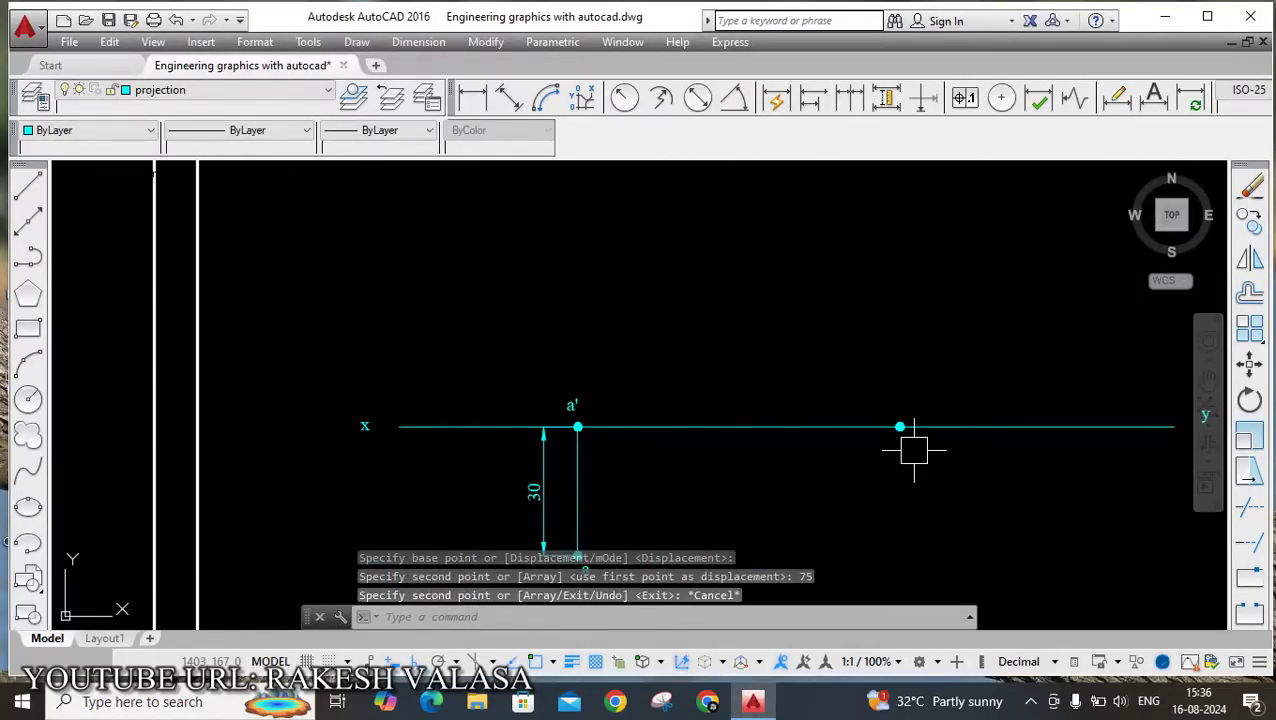
{"action": "scroll", "coordinate": [913, 450], "scroll_direction": "down", "scroll_amount": 2}
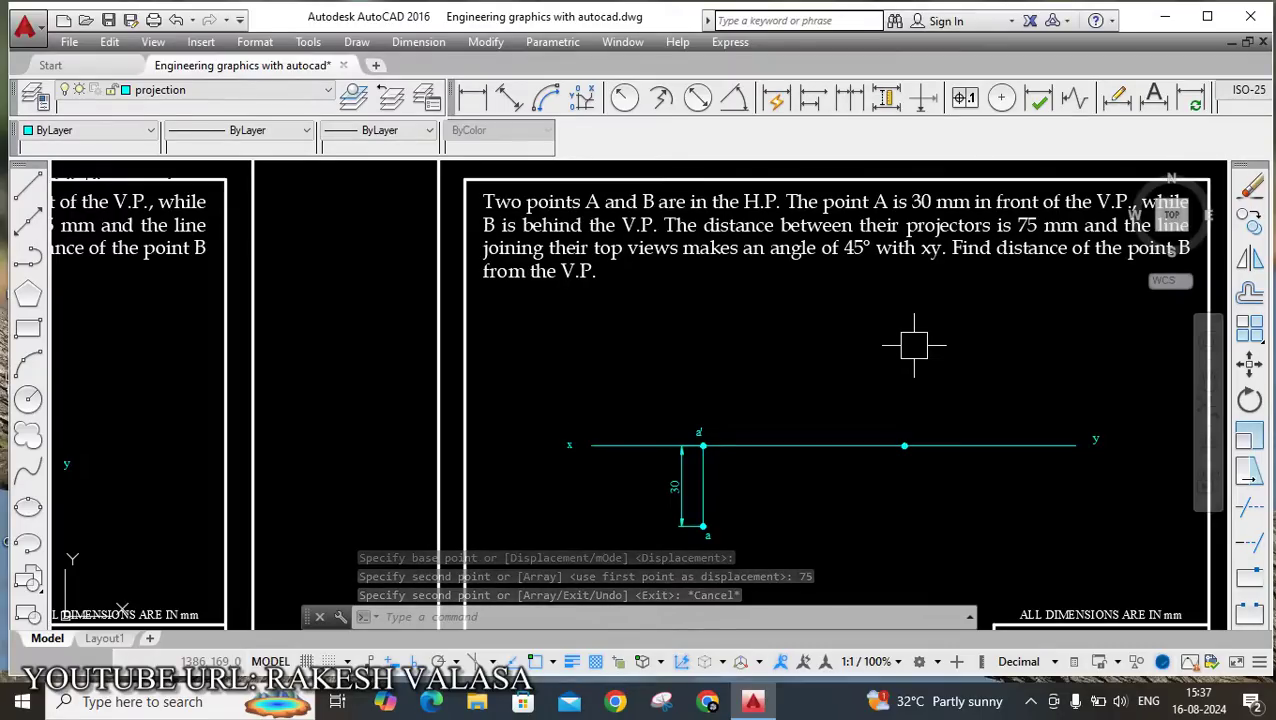
{"action": "middle_click_drag", "start_coordinate": [914, 345], "coordinate": [877, 353]}
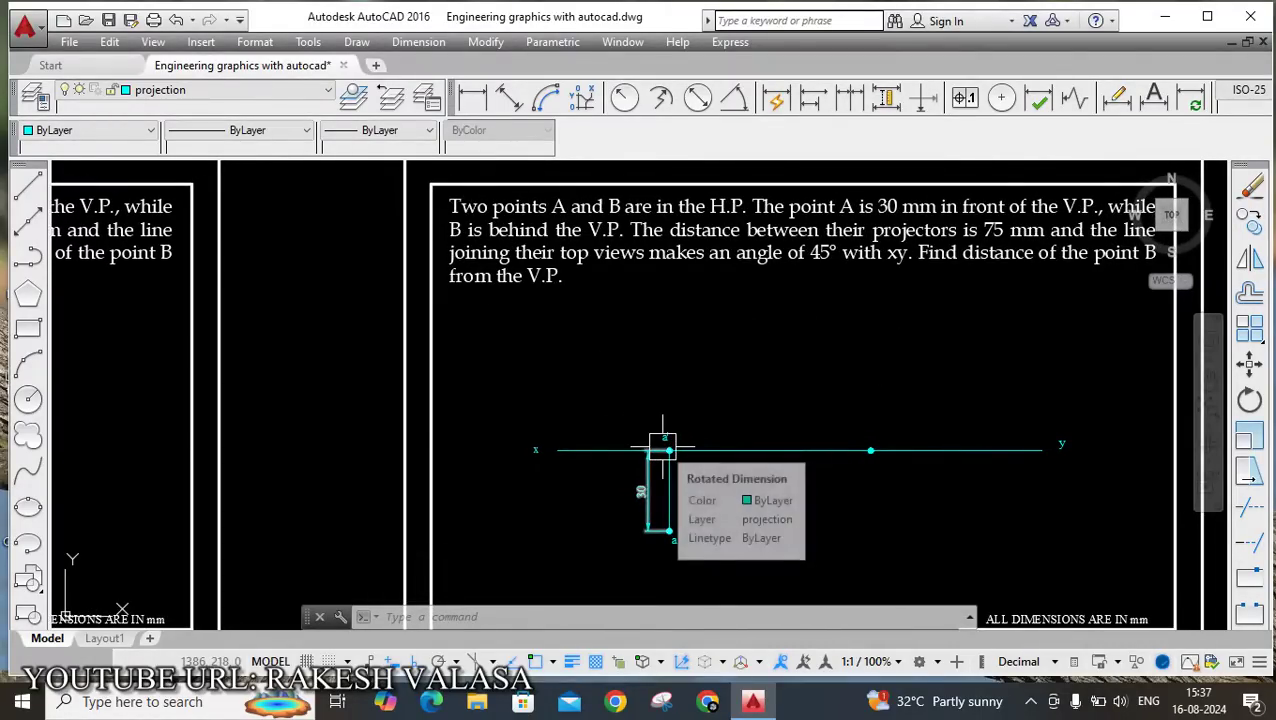
{"action": "scroll", "coordinate": [880, 478], "scroll_direction": "up", "scroll_amount": 1}
{"action": "scroll", "coordinate": [877, 472], "scroll_direction": "down", "scroll_amount": 1}
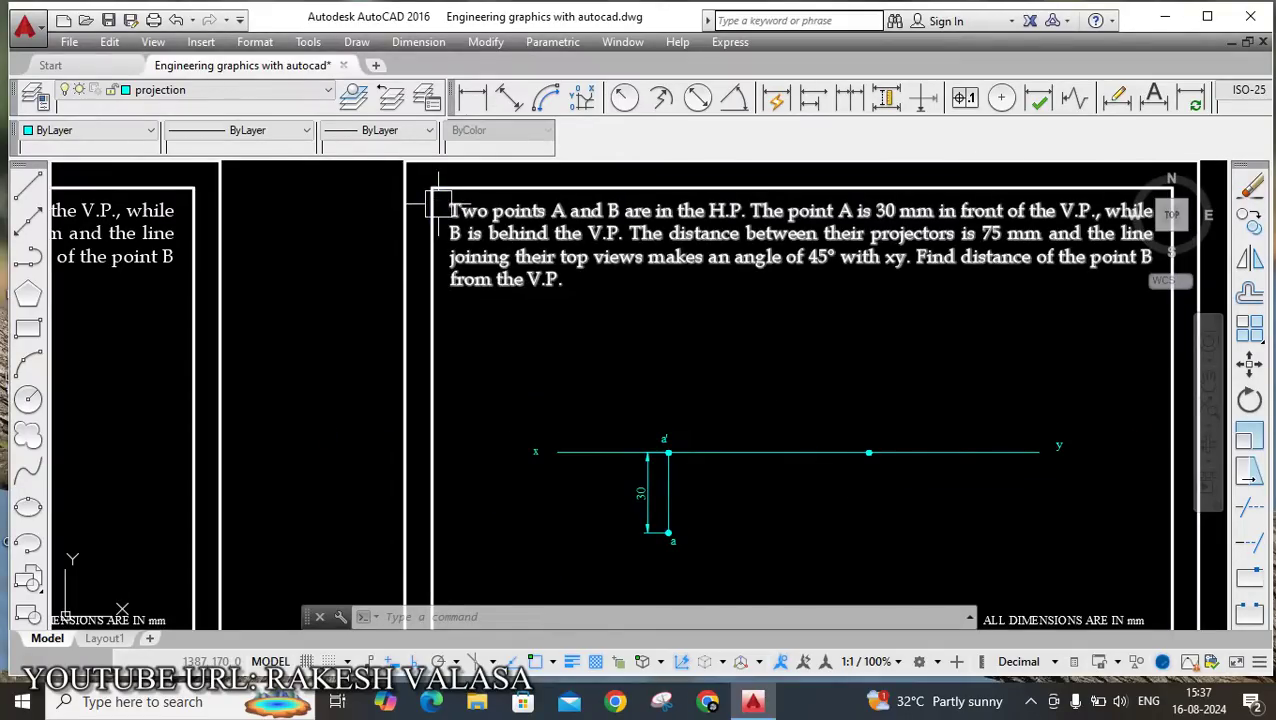
{"action": "scroll", "coordinate": [679, 455], "scroll_direction": "up", "scroll_amount": 1}
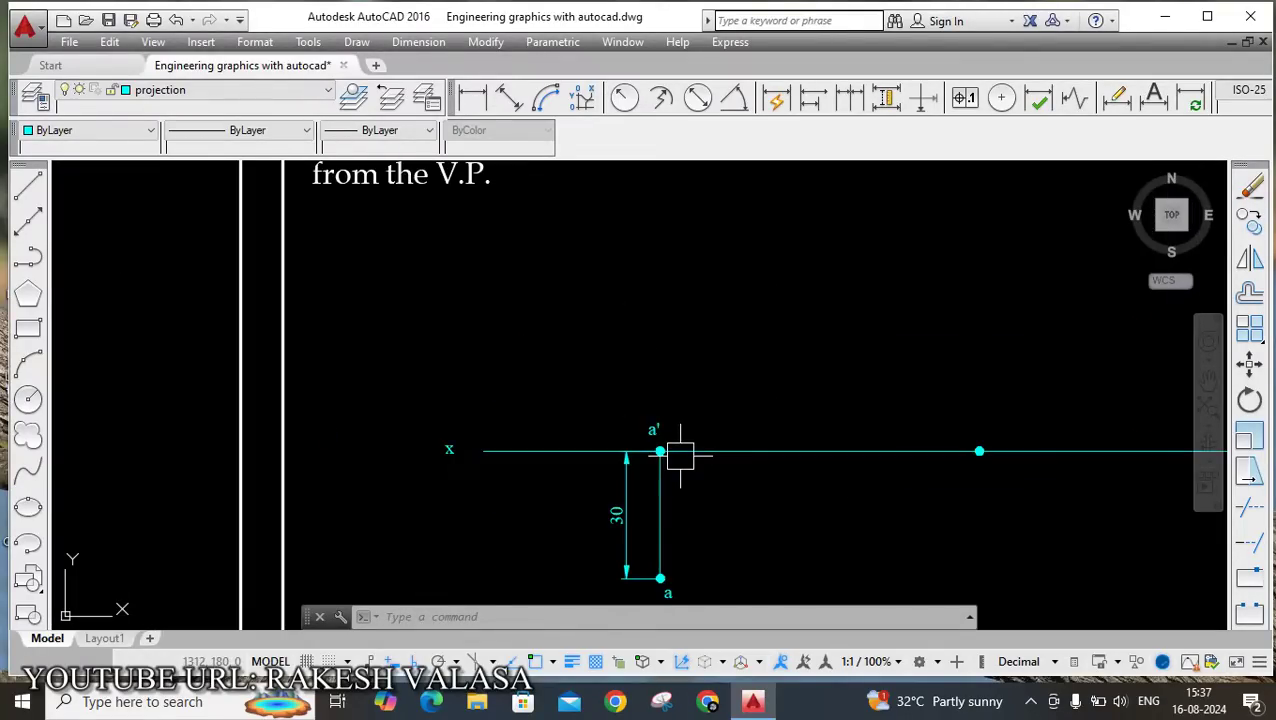
Add the multiline text label "b'" just below and to the right of the new dot on the xy line.
{"action": "middle_click_drag", "start_coordinate": [1019, 493], "coordinate": [930, 365]}
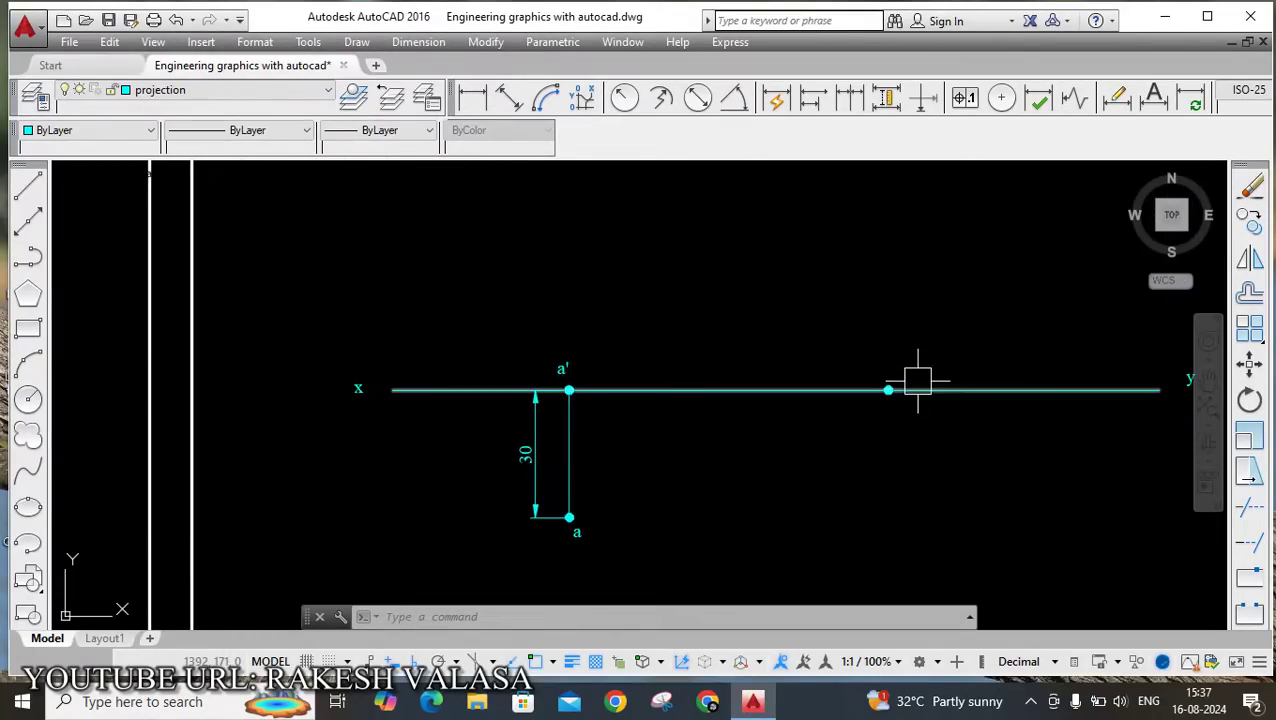
{"action": "scroll", "coordinate": [917, 379], "scroll_direction": "up", "scroll_amount": 2}
{"action": "key", "text": "Return"}
{"action": "scroll", "coordinate": [900, 405], "scroll_direction": "up", "scroll_amount": 2}
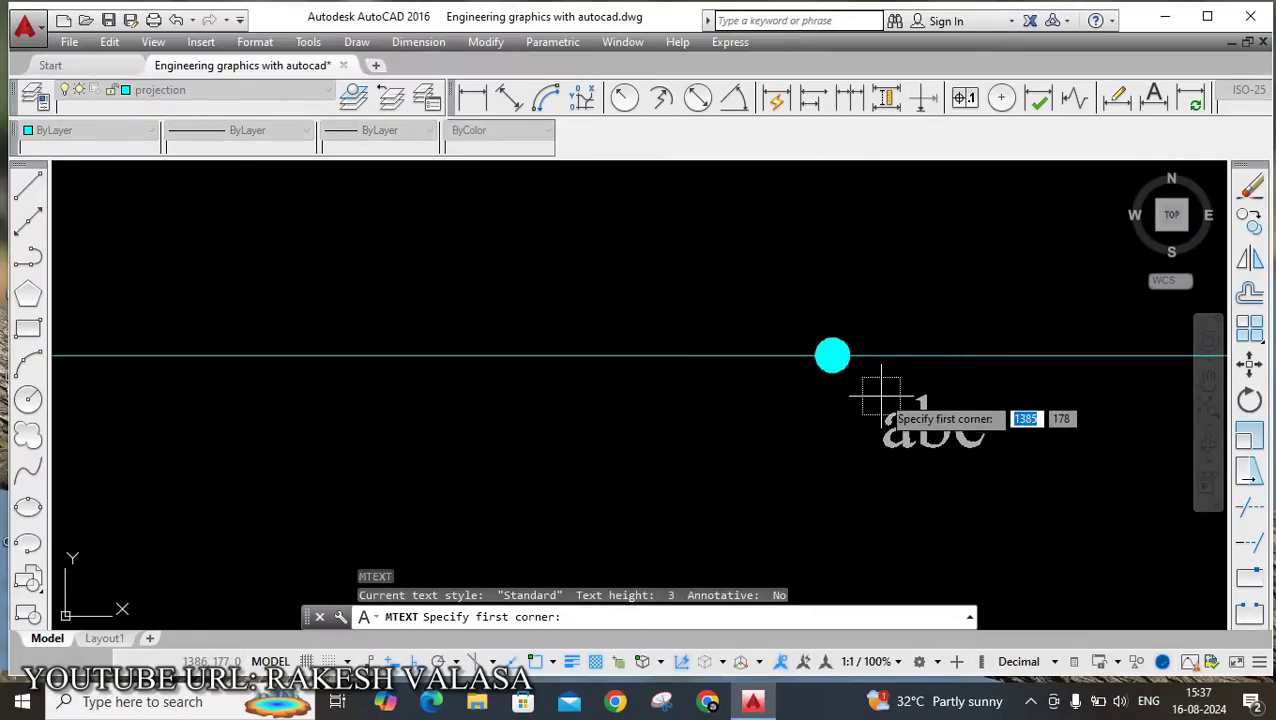
{"action": "left_click", "coordinate": [880, 388]}
{"action": "left_click", "coordinate": [991, 465]}
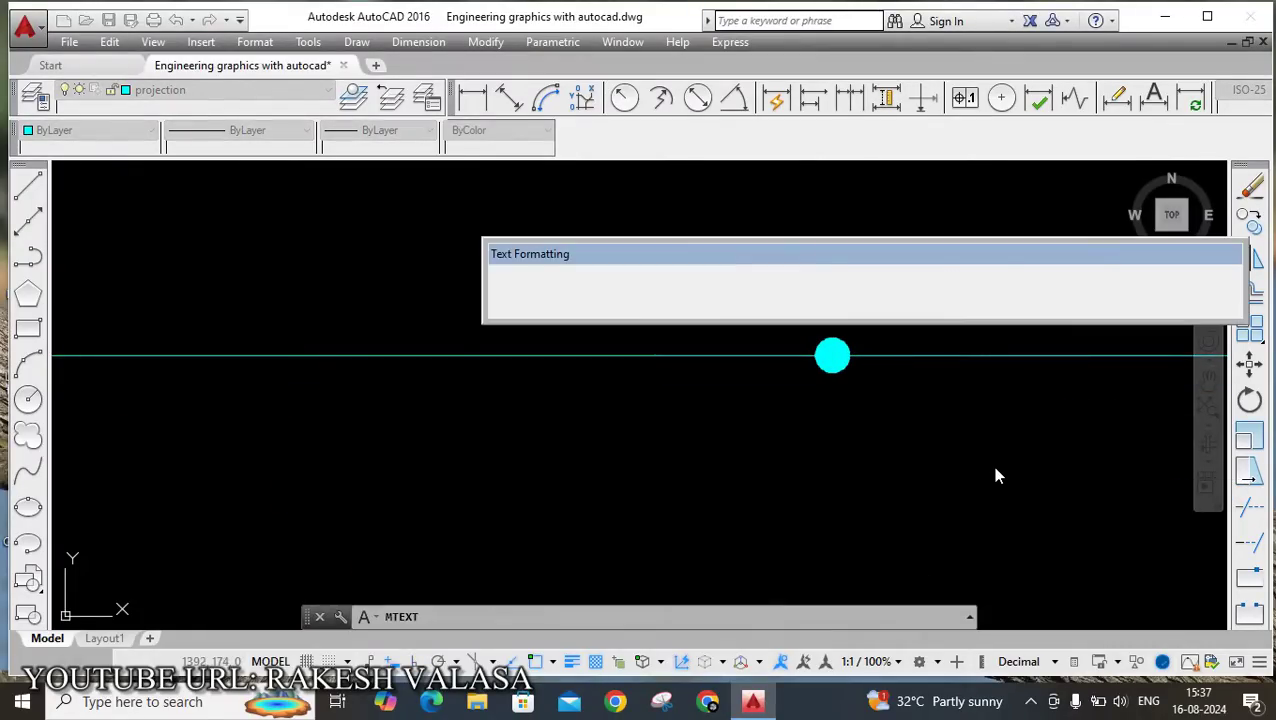
{"action": "type", "text": "b"}
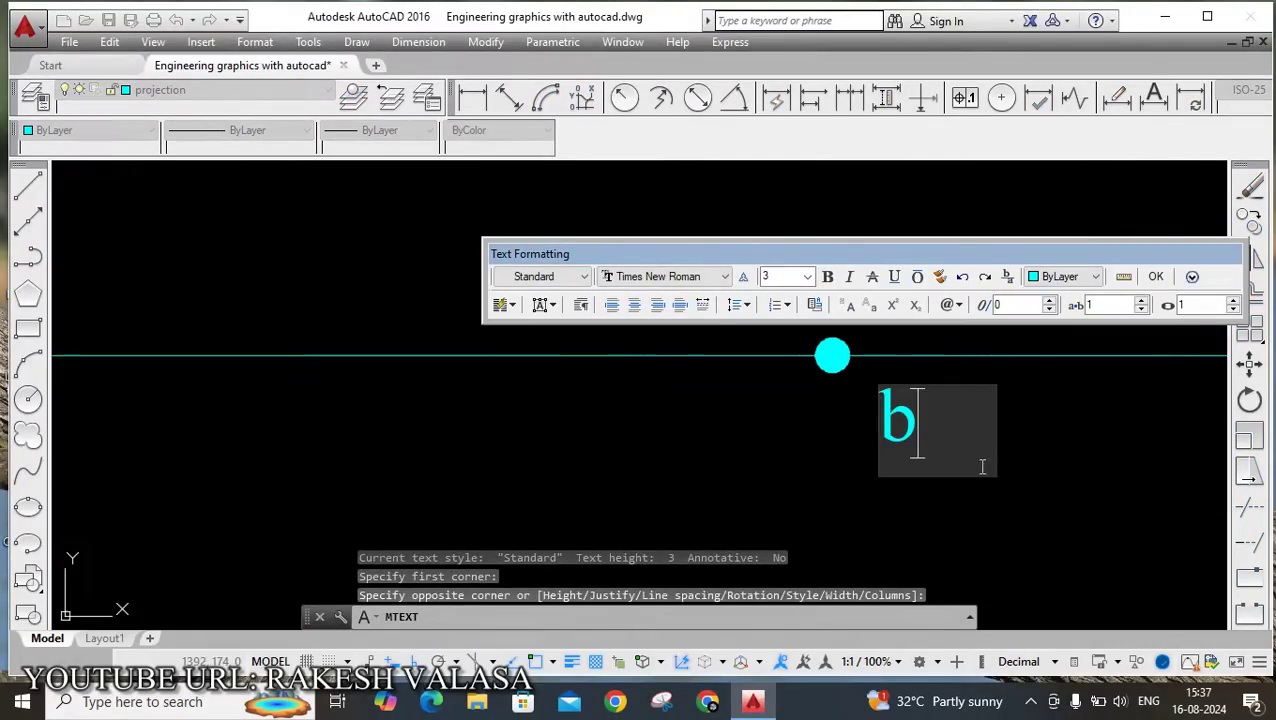
{"action": "left_click", "coordinate": [1155, 276]}
{"action": "scroll", "coordinate": [890, 403], "scroll_direction": "down", "scroll_amount": 4}
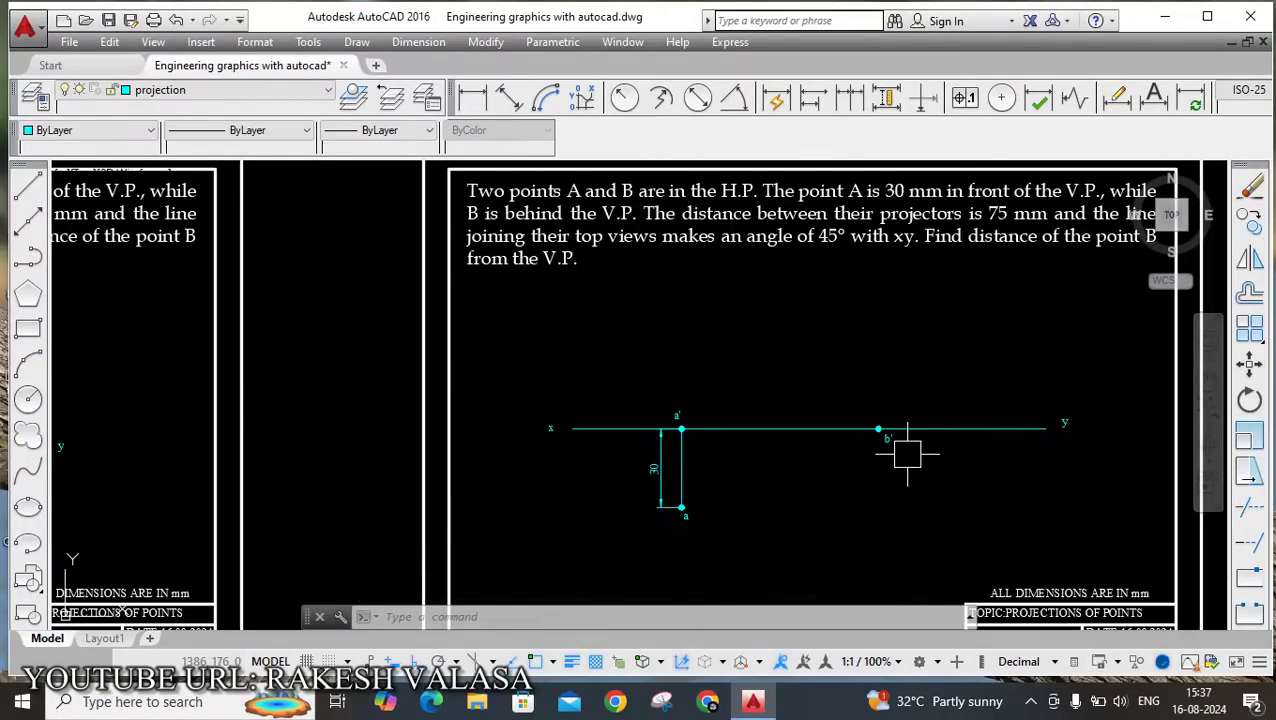
Draw a vertical projector about 54 mm long upward from the centre of the b' dot.
{"action": "scroll", "coordinate": [885, 430], "scroll_direction": "up", "scroll_amount": 2}
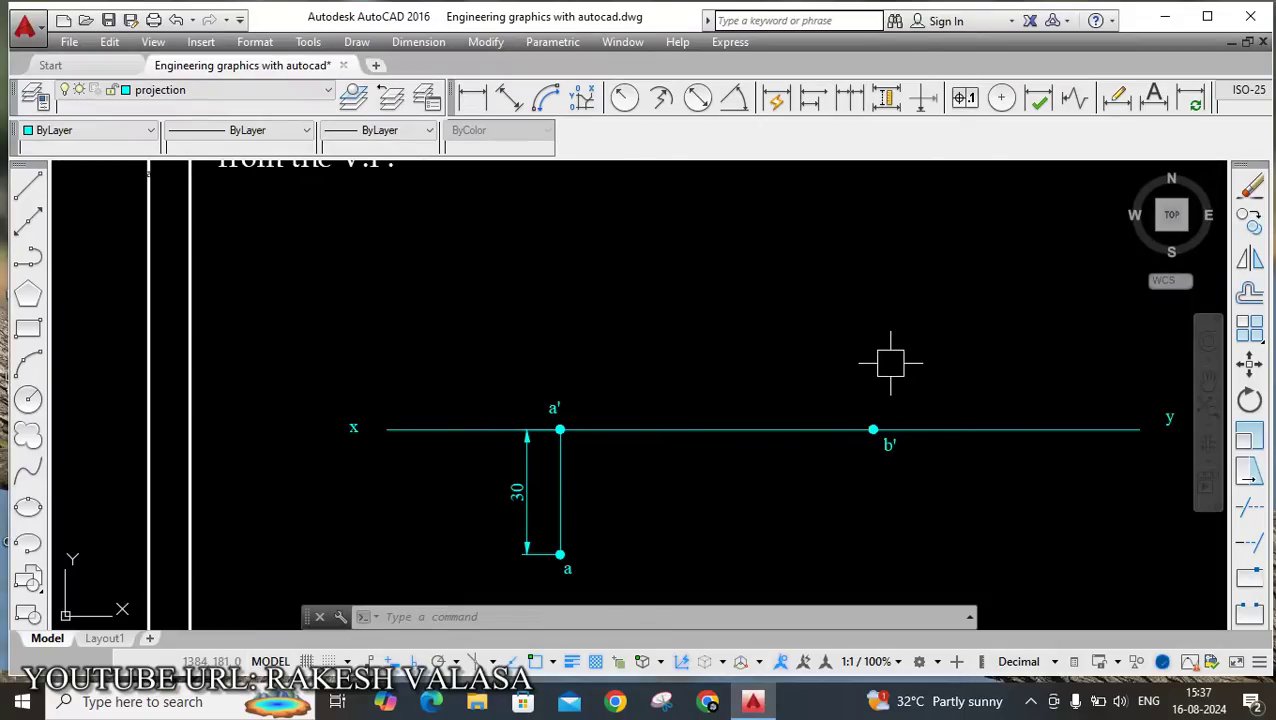
{"action": "key", "text": "l"}
{"action": "key", "text": "Return"}
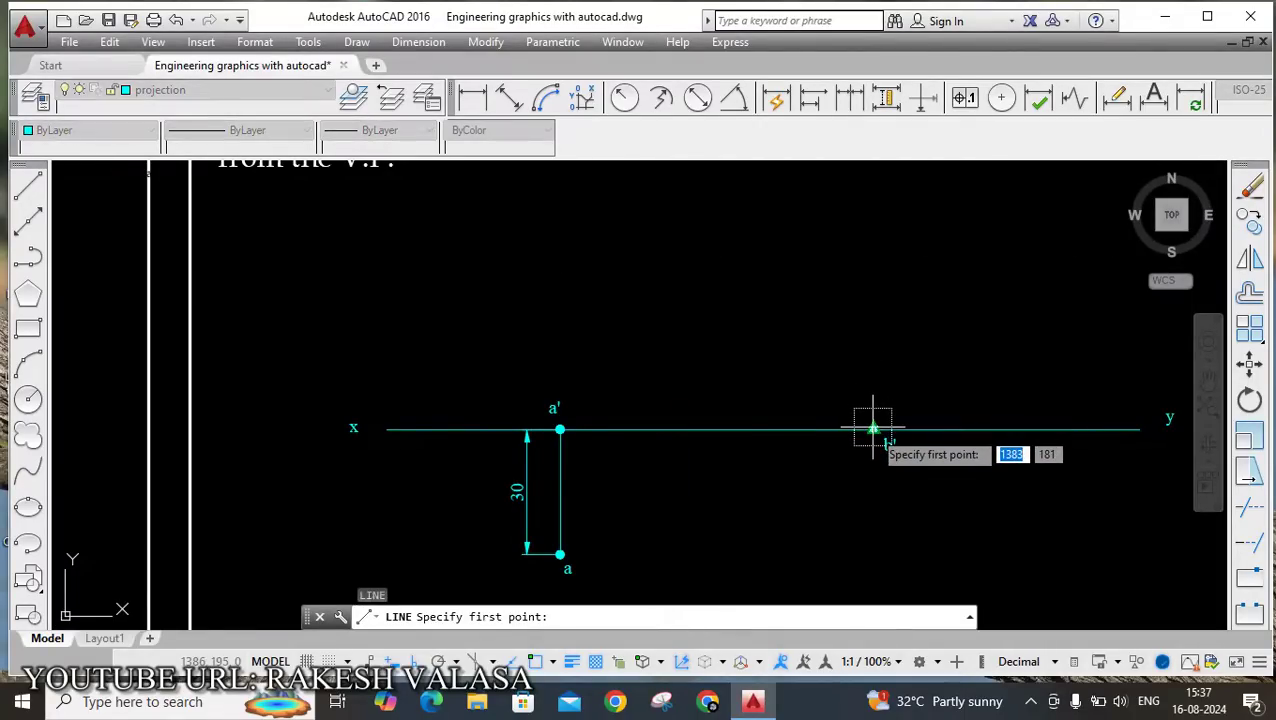
{"action": "scroll", "coordinate": [869, 427], "scroll_direction": "up", "scroll_amount": 6}
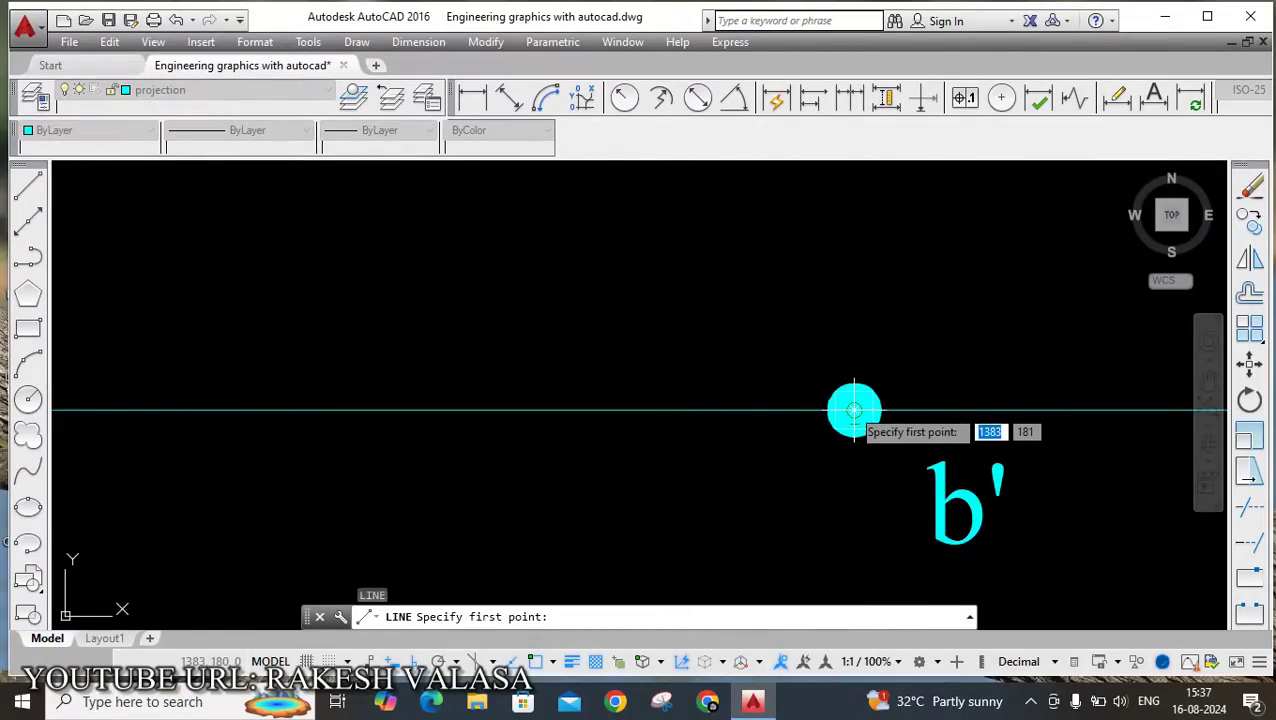
{"action": "left_click", "coordinate": [856, 409]}
{"action": "scroll", "coordinate": [856, 418], "scroll_direction": "down", "scroll_amount": 3}
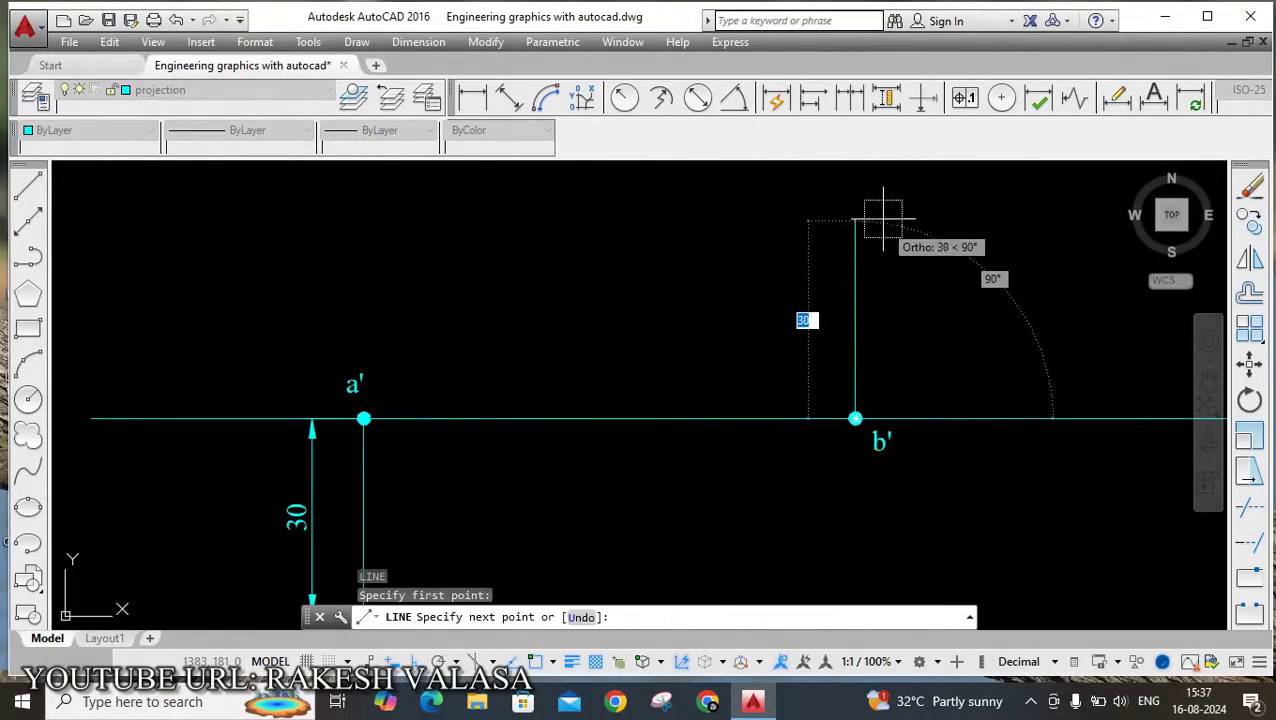
{"action": "scroll", "coordinate": [884, 284], "scroll_direction": "down", "scroll_amount": 6}
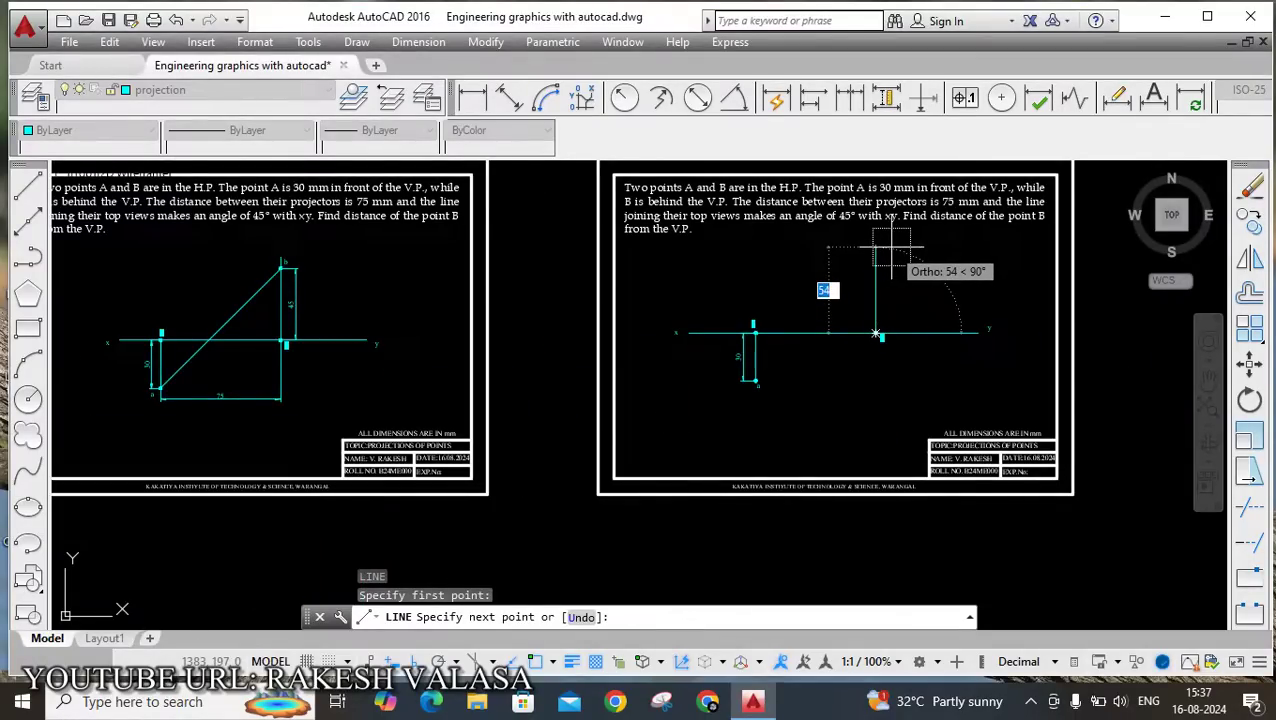
{"action": "left_click", "coordinate": [890, 246]}
{"action": "key", "text": "Escape"}
{"action": "scroll", "coordinate": [799, 403], "scroll_direction": "down", "scroll_amount": 2}
{"action": "scroll", "coordinate": [903, 330], "scroll_direction": "up", "scroll_amount": 4}
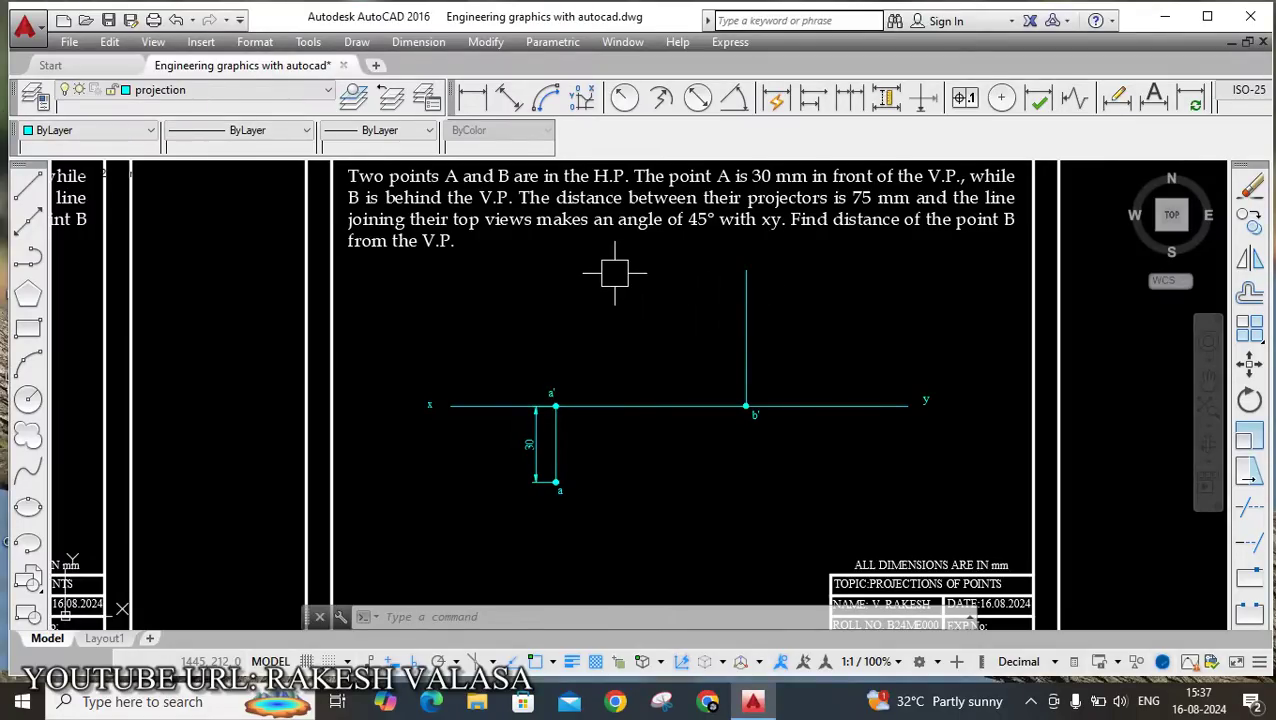
Draw a construction line at 45° relative to the xy line through the centre of the dot at a.
{"action": "scroll", "coordinate": [588, 444], "scroll_direction": "up", "scroll_amount": 2}
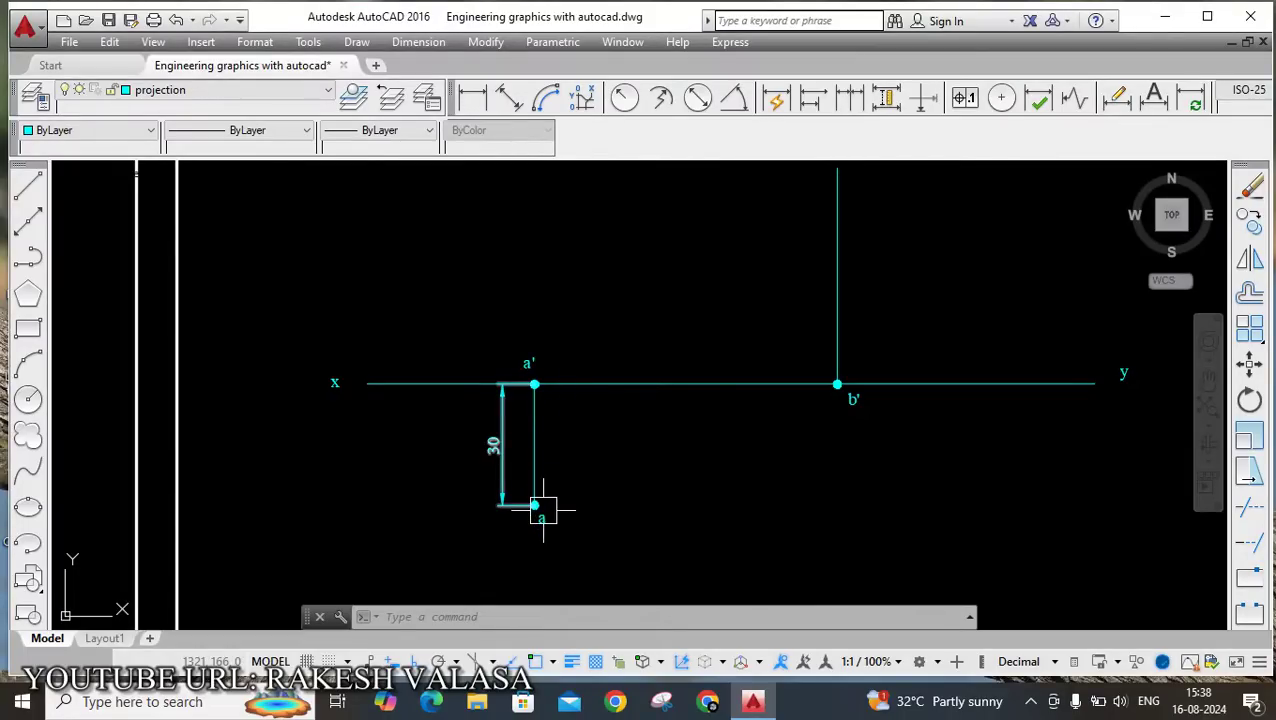
{"action": "scroll", "coordinate": [658, 508], "scroll_direction": "down", "scroll_amount": 2}
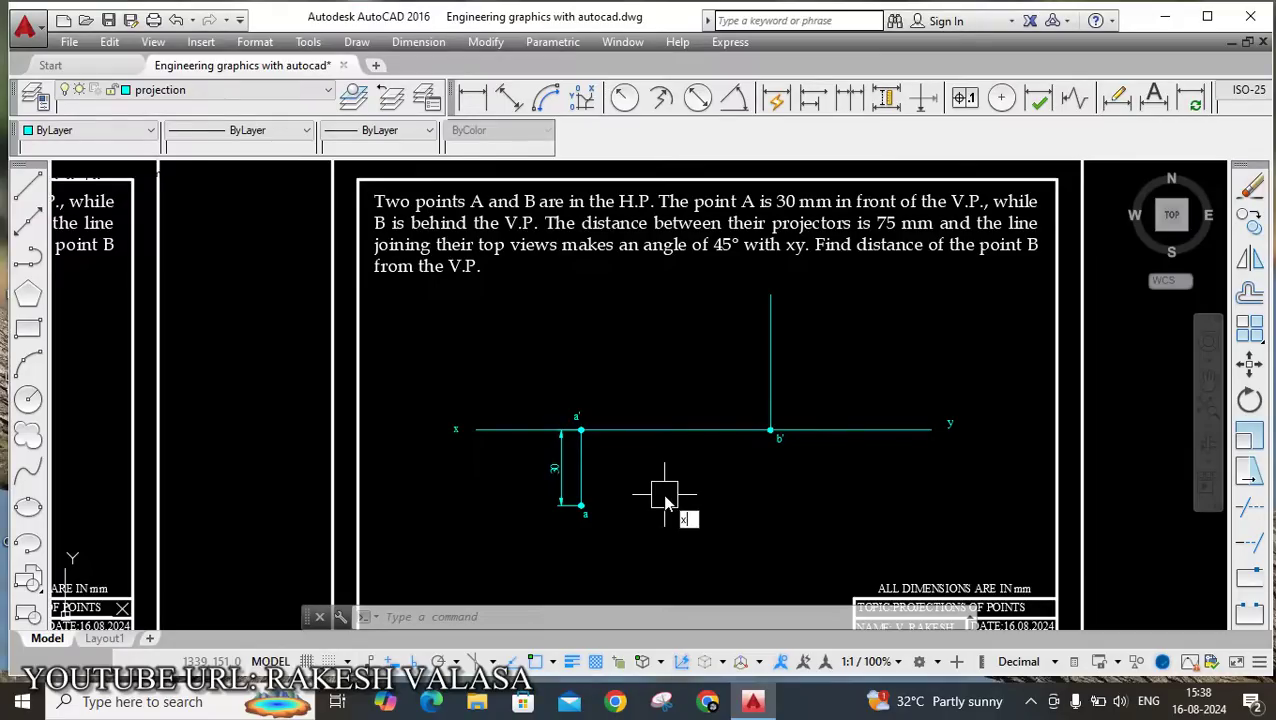
{"action": "type", "text": "l"}
{"action": "key", "text": "Return"}
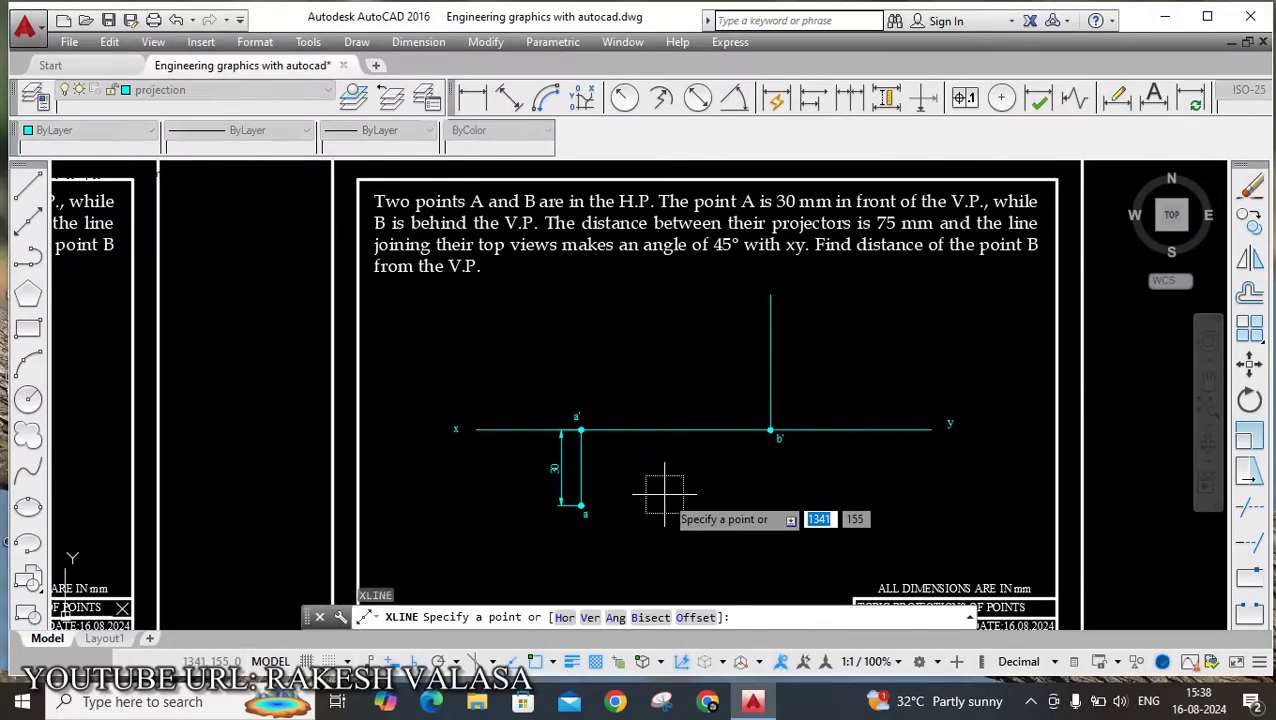
{"action": "left_click", "coordinate": [612, 617]}
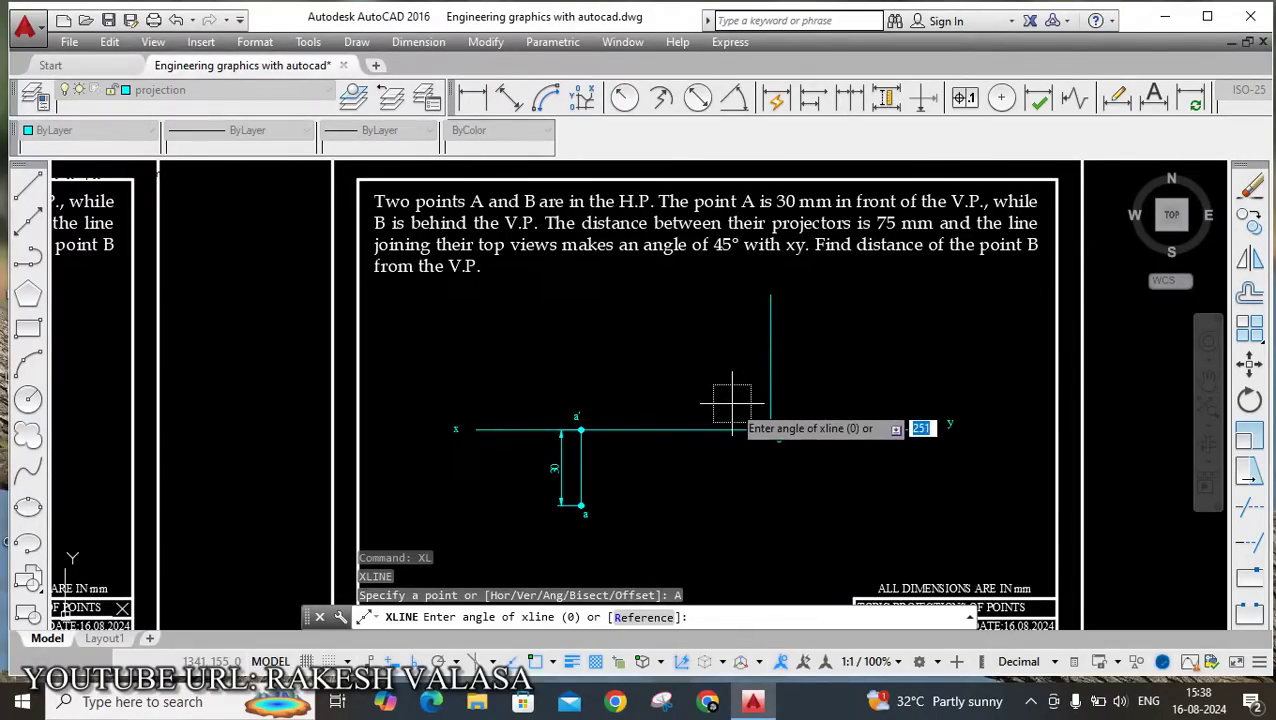
{"action": "type", "text": "r"}
{"action": "key", "text": "Return"}
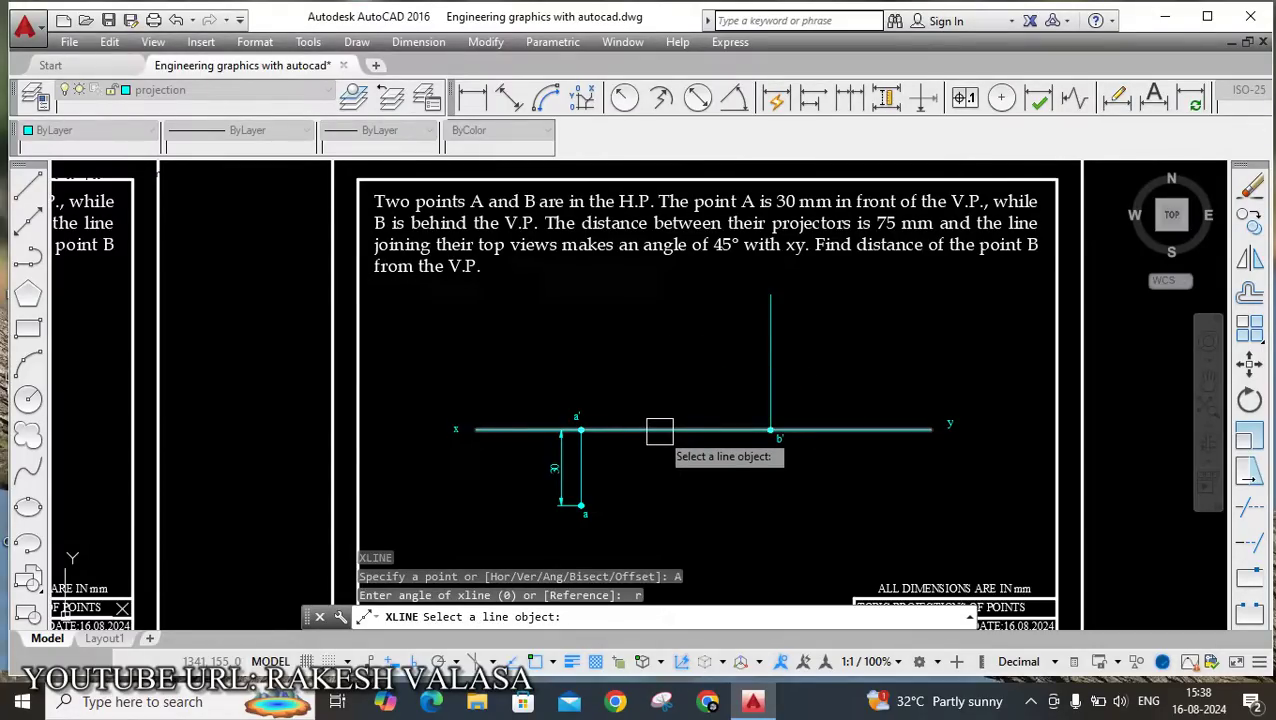
{"action": "left_click", "coordinate": [659, 431]}
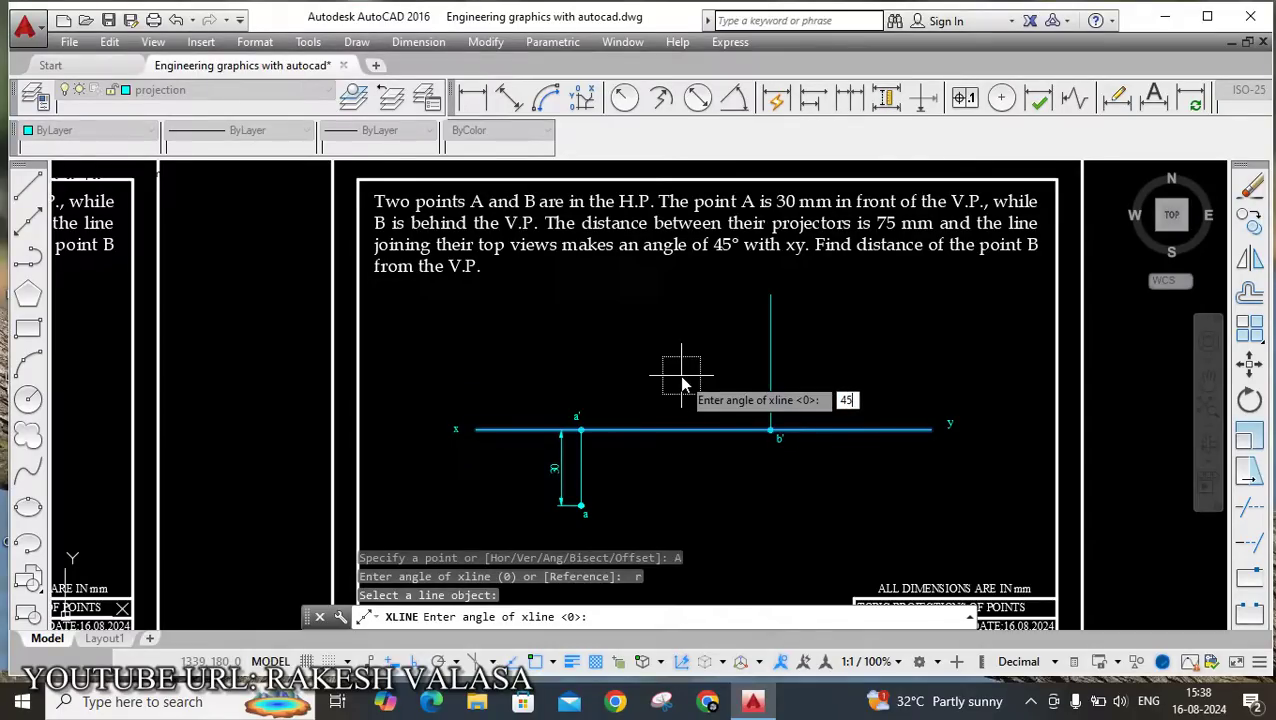
{"action": "key", "text": "Return"}
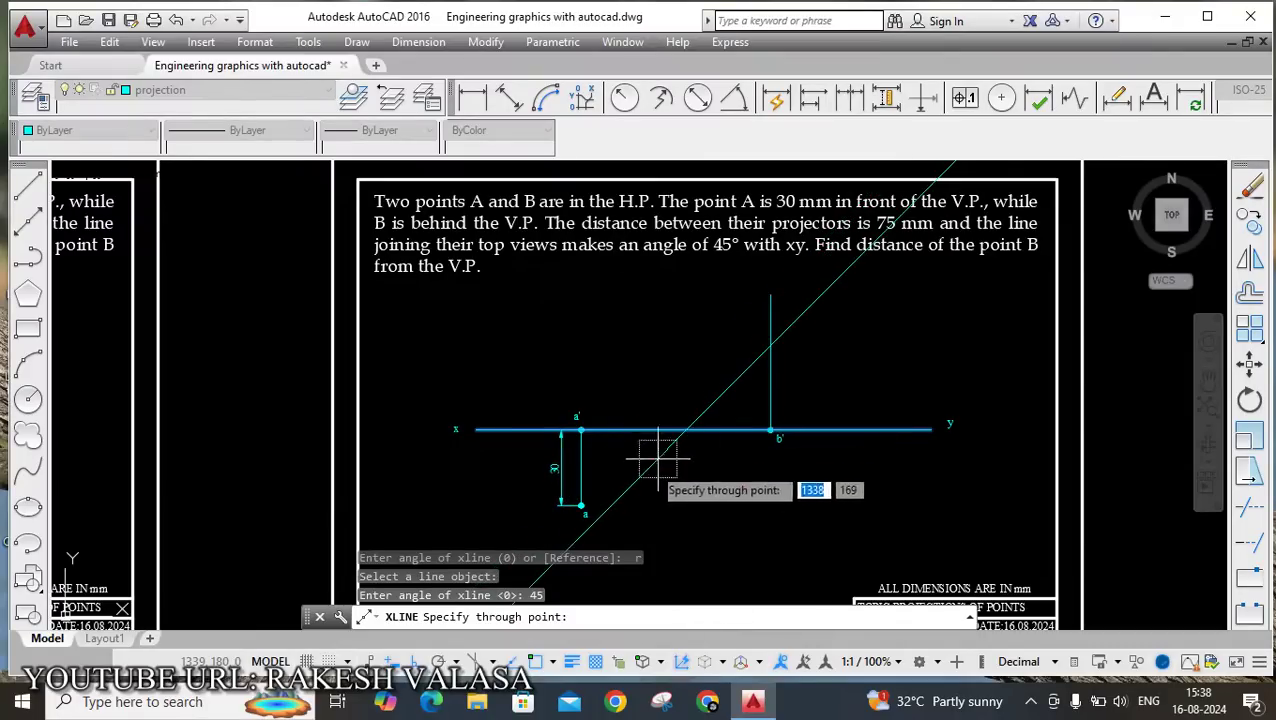
{"action": "scroll", "coordinate": [575, 470], "scroll_direction": "up", "scroll_amount": 6}
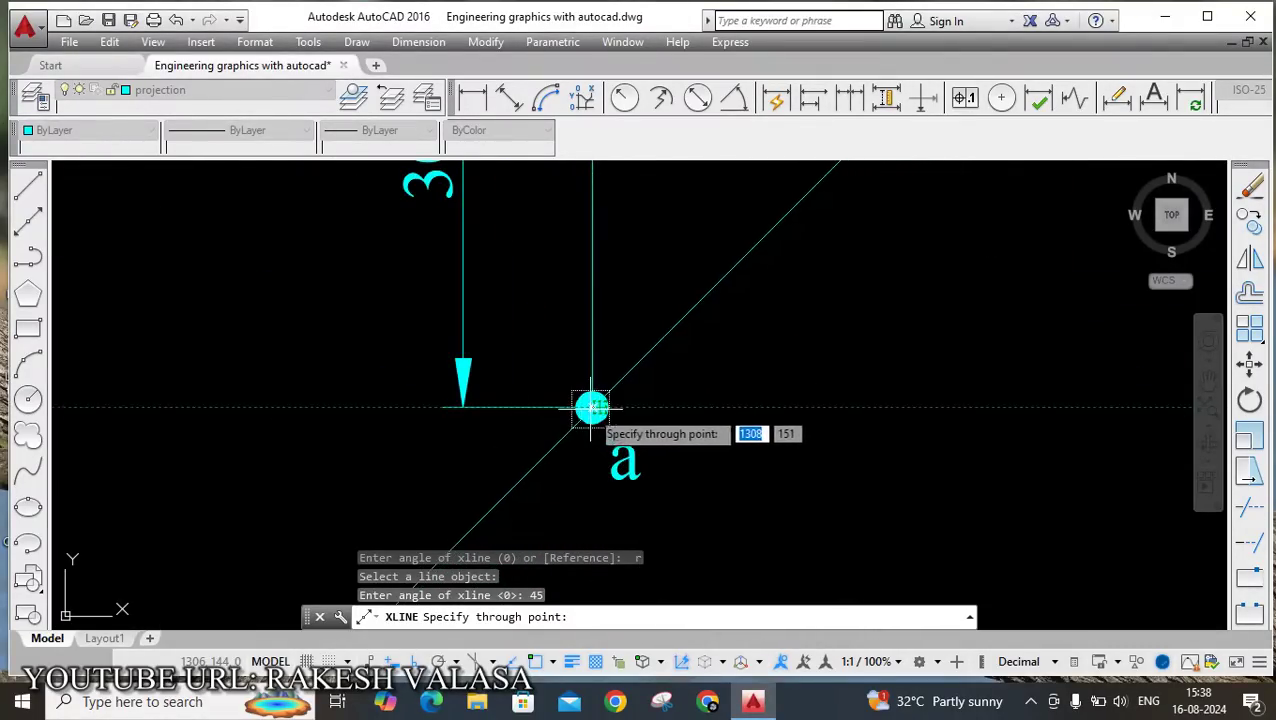
{"action": "scroll", "coordinate": [593, 407], "scroll_direction": "up", "scroll_amount": 4}
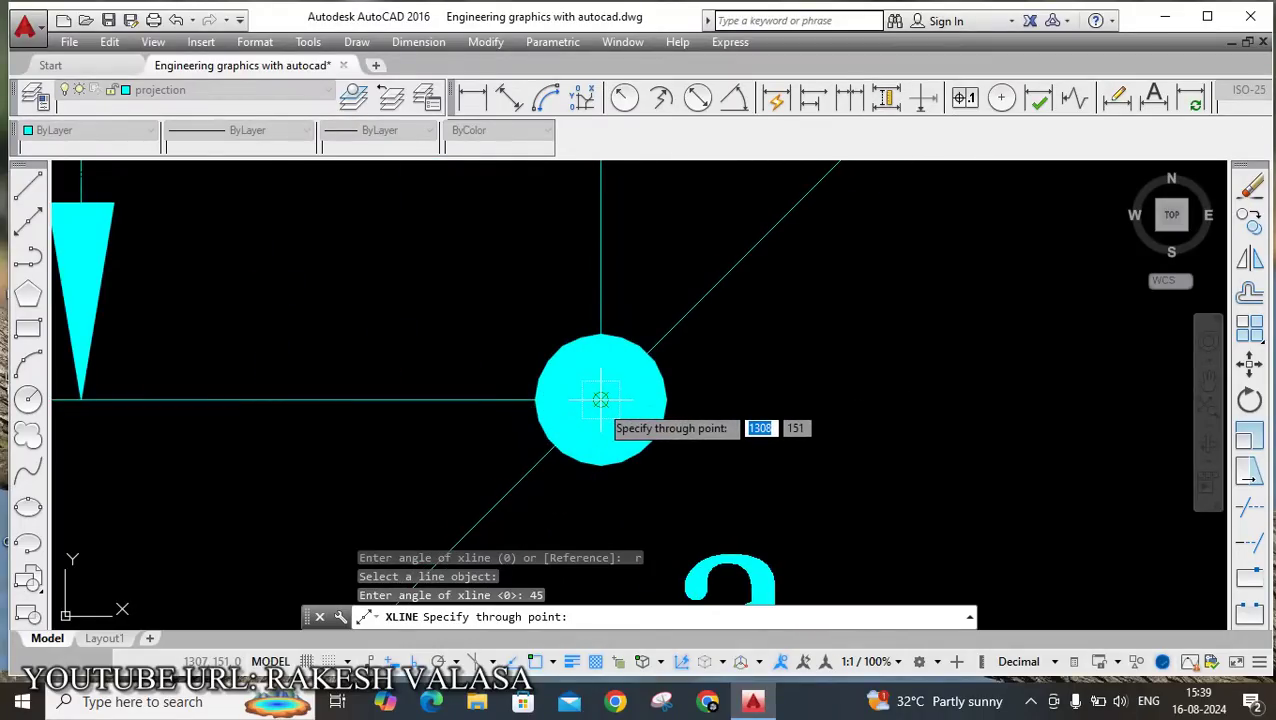
{"action": "scroll", "coordinate": [601, 400], "scroll_direction": "down", "scroll_amount": 6}
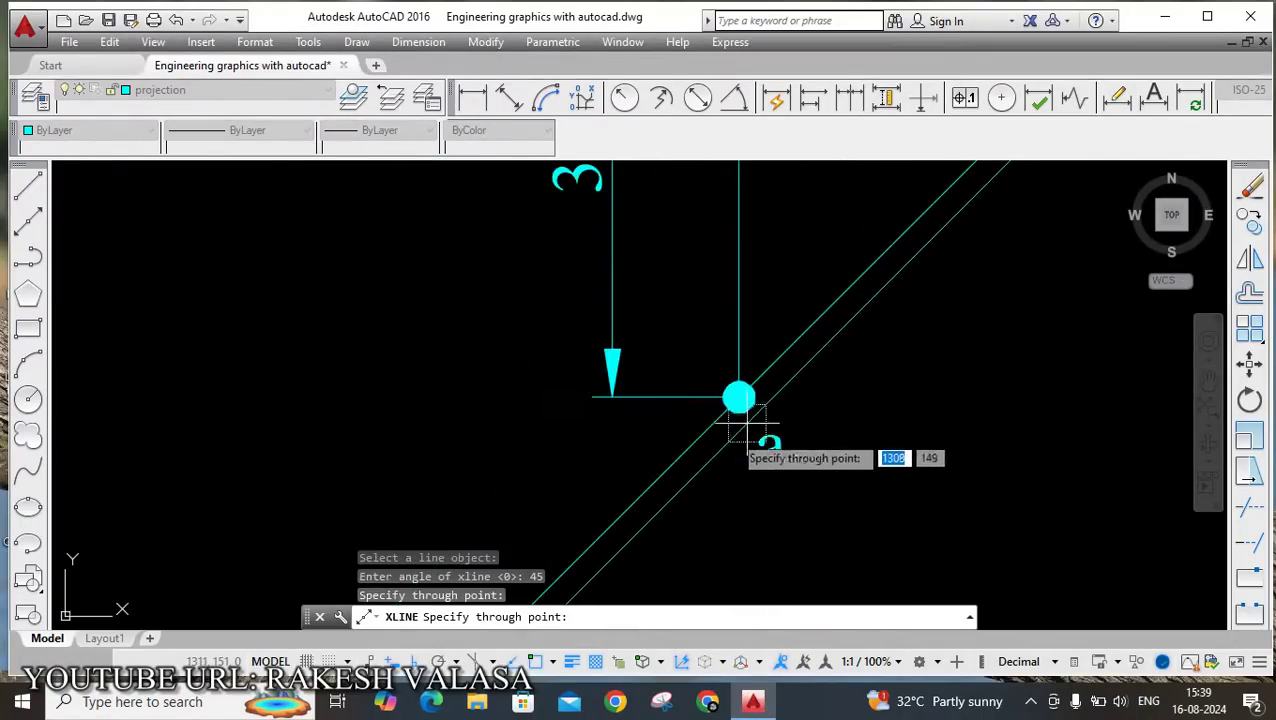
{"action": "key", "text": "Escape"}
{"action": "scroll", "coordinate": [665, 470], "scroll_direction": "down", "scroll_amount": 5}
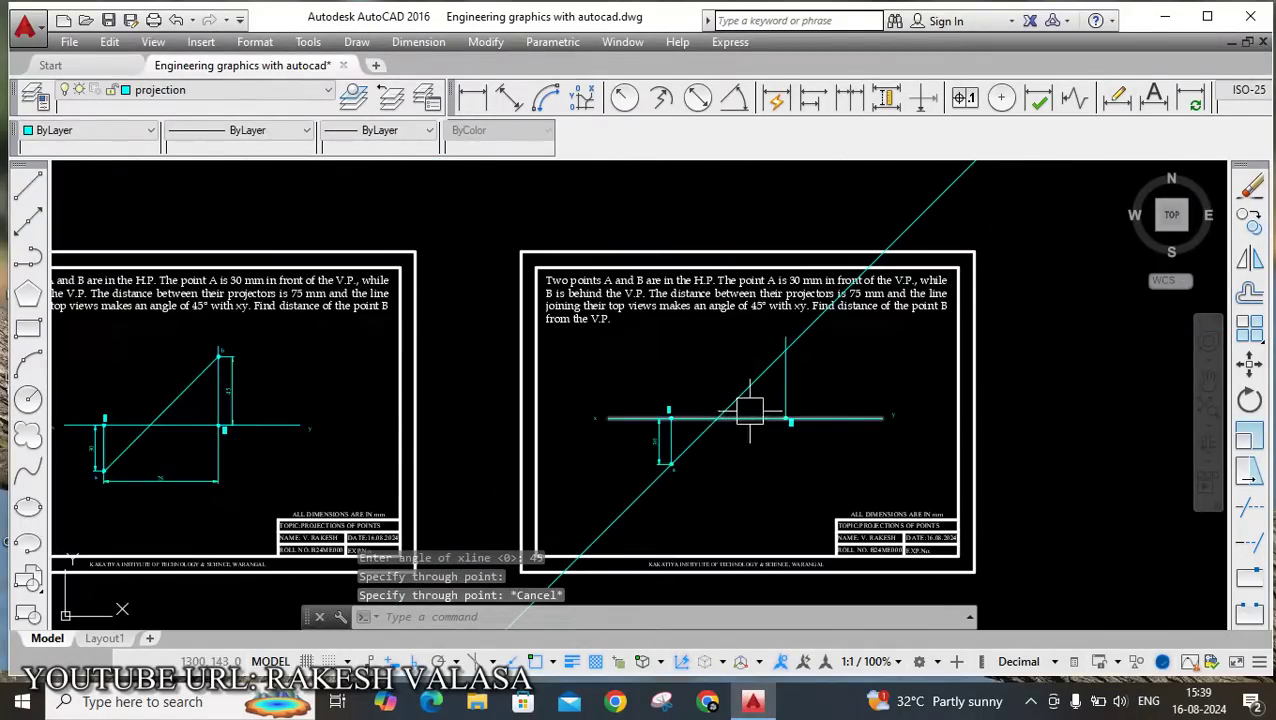
Copy the b' dot from its centre to the intersection of the 45° construction line and the vertical projector.
{"action": "scroll", "coordinate": [814, 338], "scroll_direction": "up", "scroll_amount": 2}
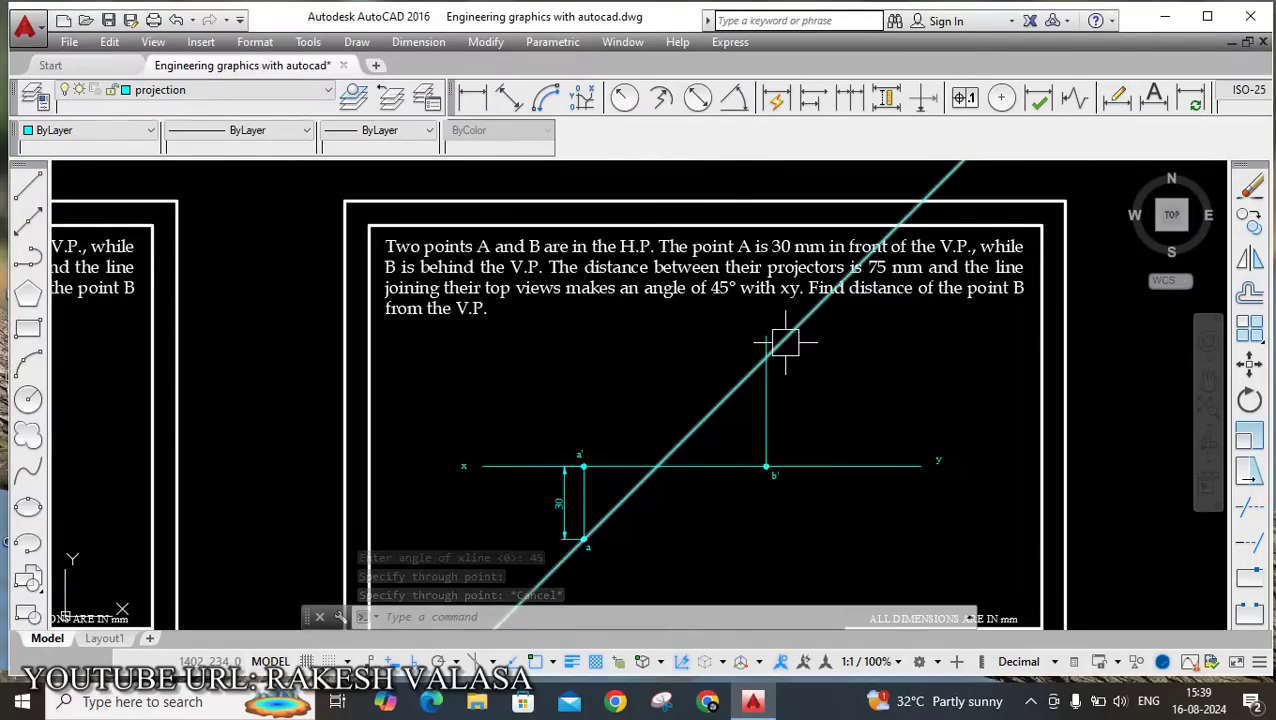
{"action": "scroll", "coordinate": [777, 352], "scroll_direction": "up", "scroll_amount": 2}
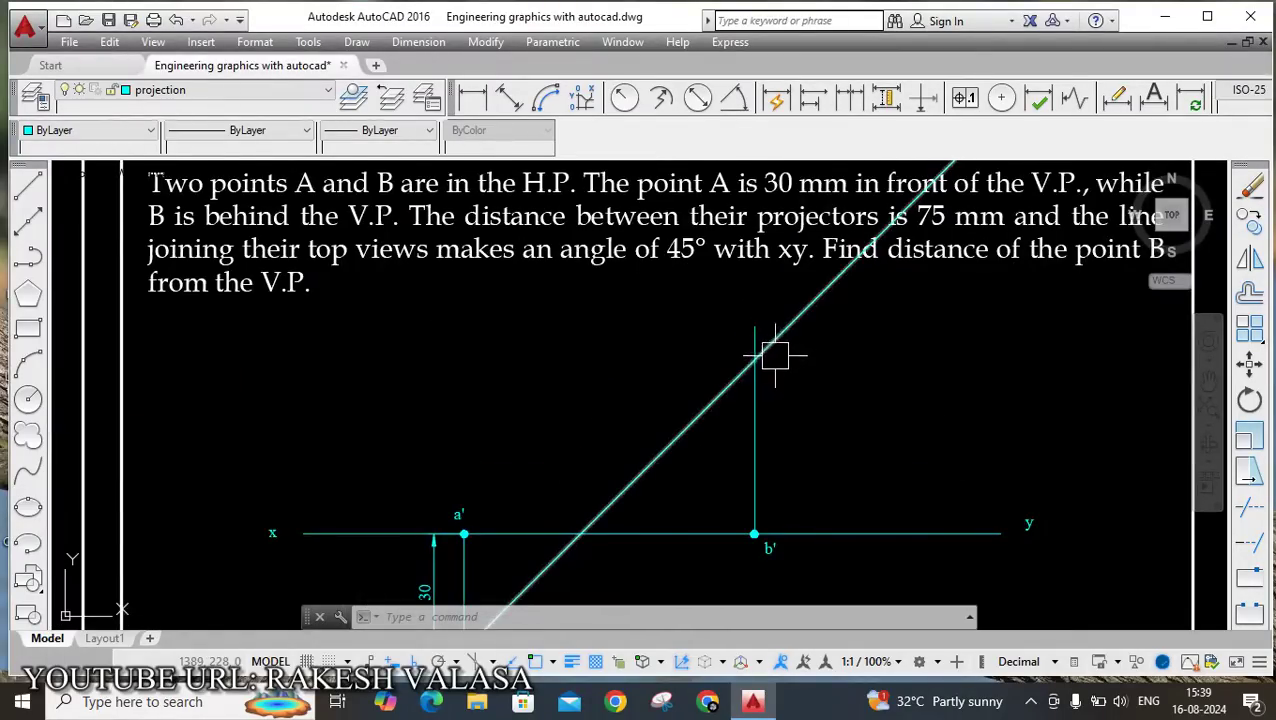
{"action": "scroll", "coordinate": [757, 359], "scroll_direction": "up", "scroll_amount": 3}
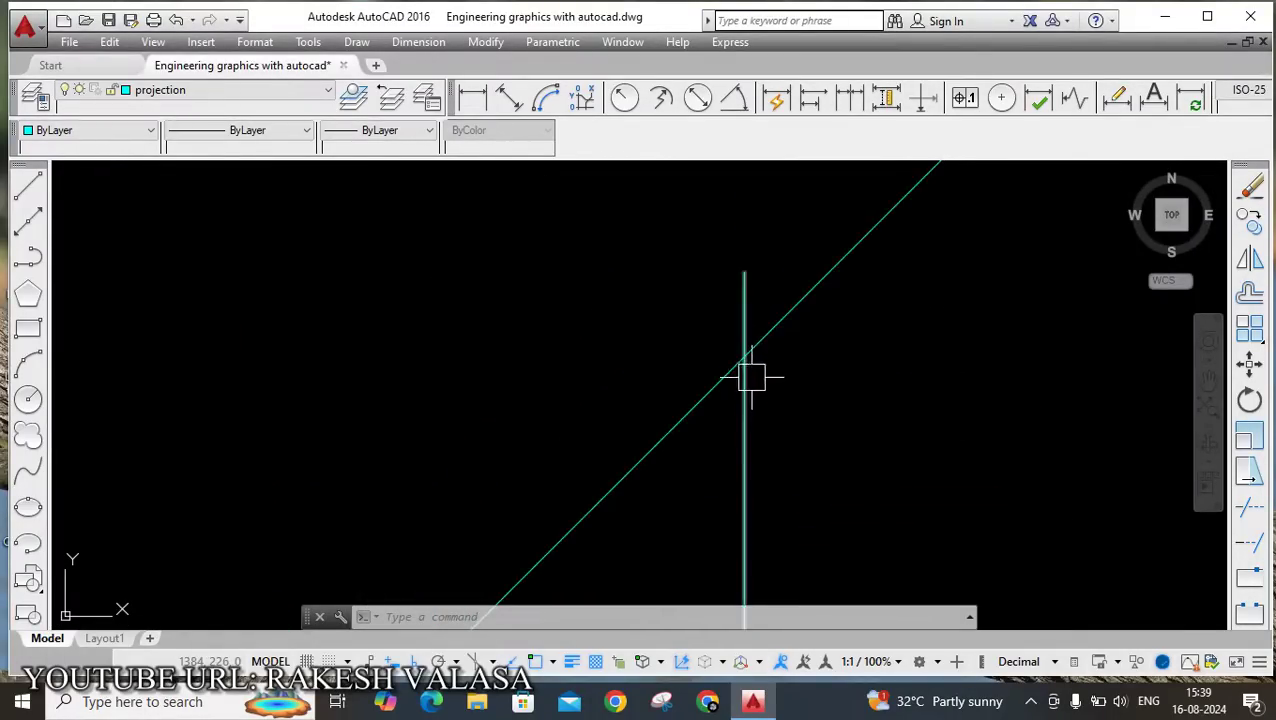
{"action": "scroll", "coordinate": [720, 371], "scroll_direction": "down", "scroll_amount": 4}
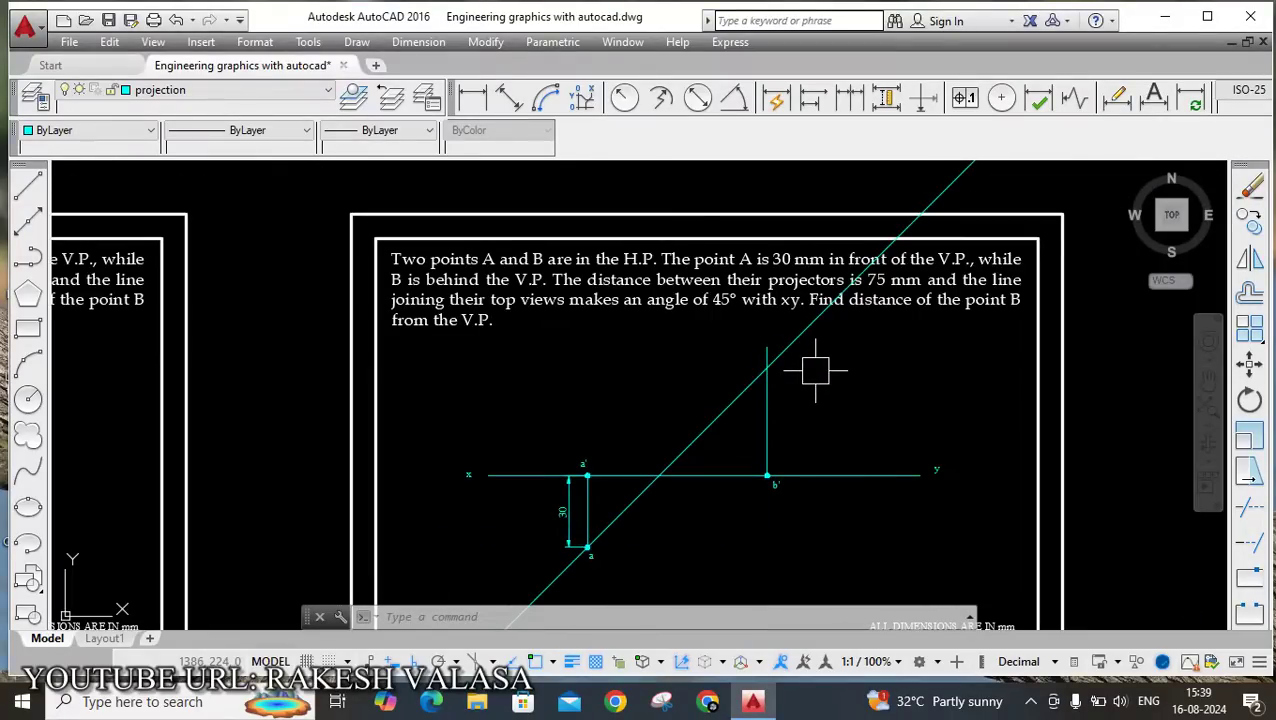
{"action": "scroll", "coordinate": [795, 373], "scroll_direction": "up", "scroll_amount": 2}
{"action": "scroll", "coordinate": [793, 372], "scroll_direction": "down", "scroll_amount": 2}
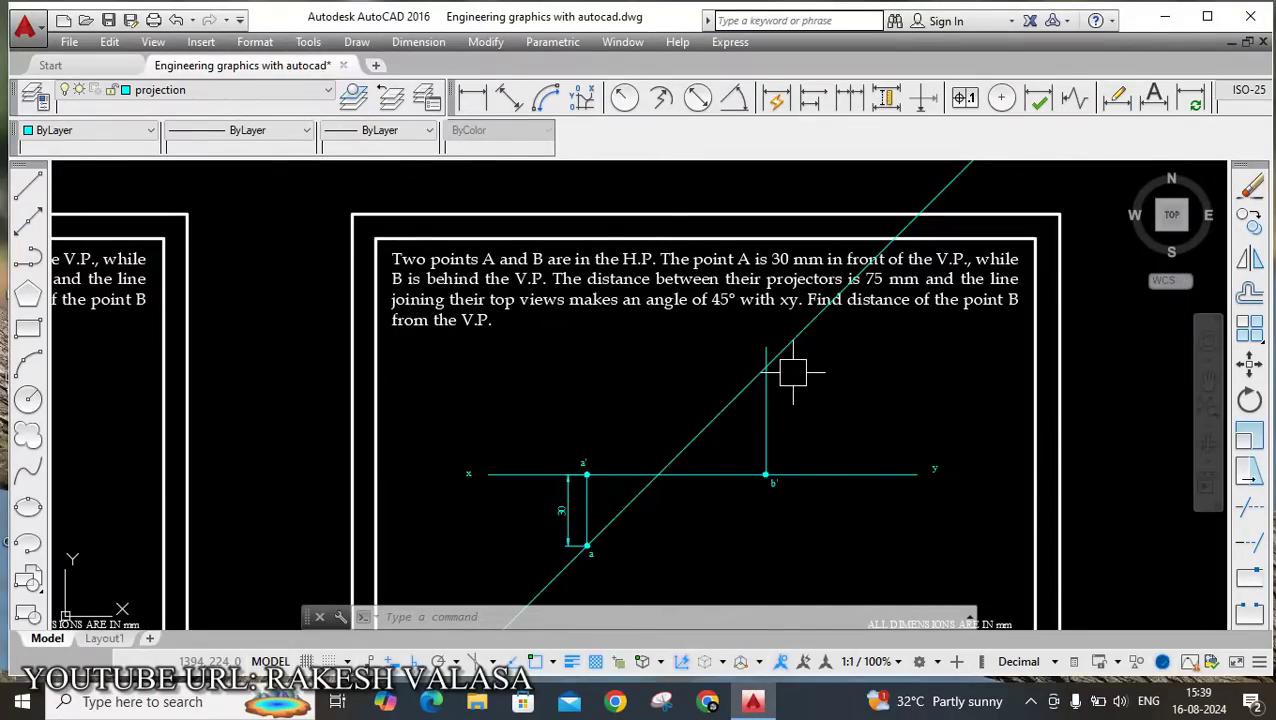
{"action": "scroll", "coordinate": [771, 503], "scroll_direction": "up", "scroll_amount": 4}
{"action": "type", "text": "o"}
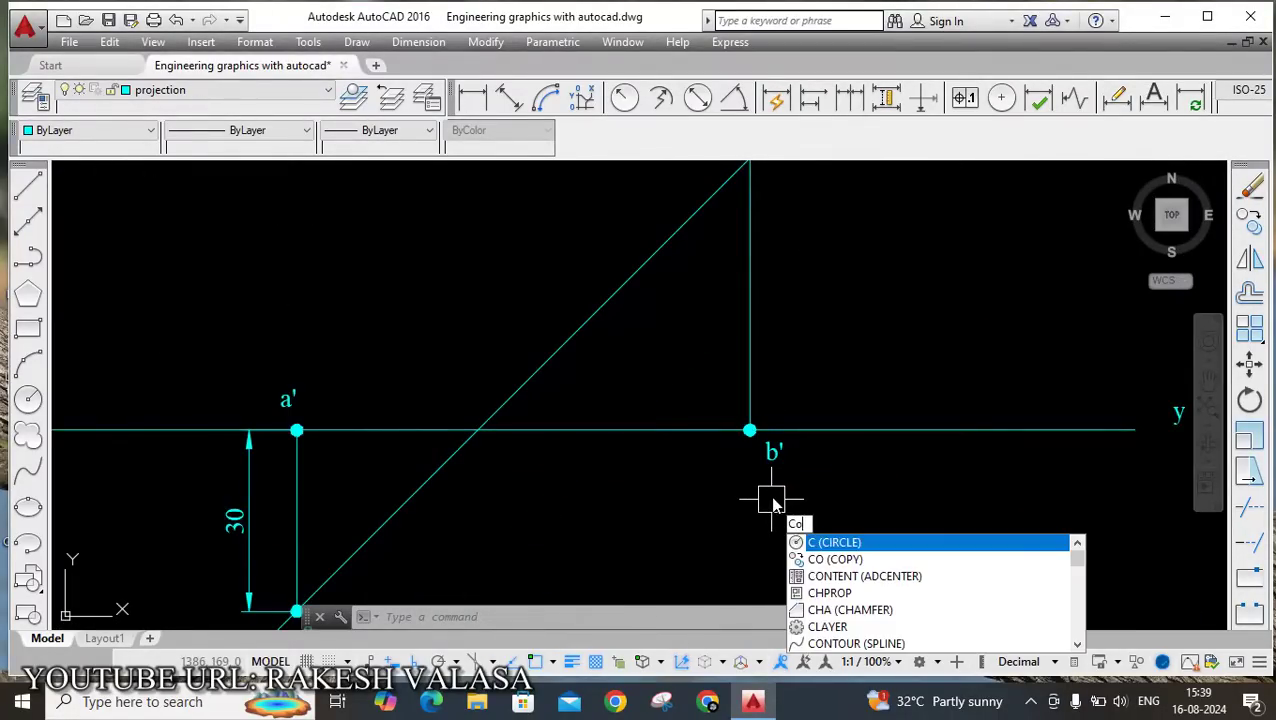
{"action": "key", "text": "Return"}
{"action": "scroll", "coordinate": [755, 447], "scroll_direction": "up", "scroll_amount": 6}
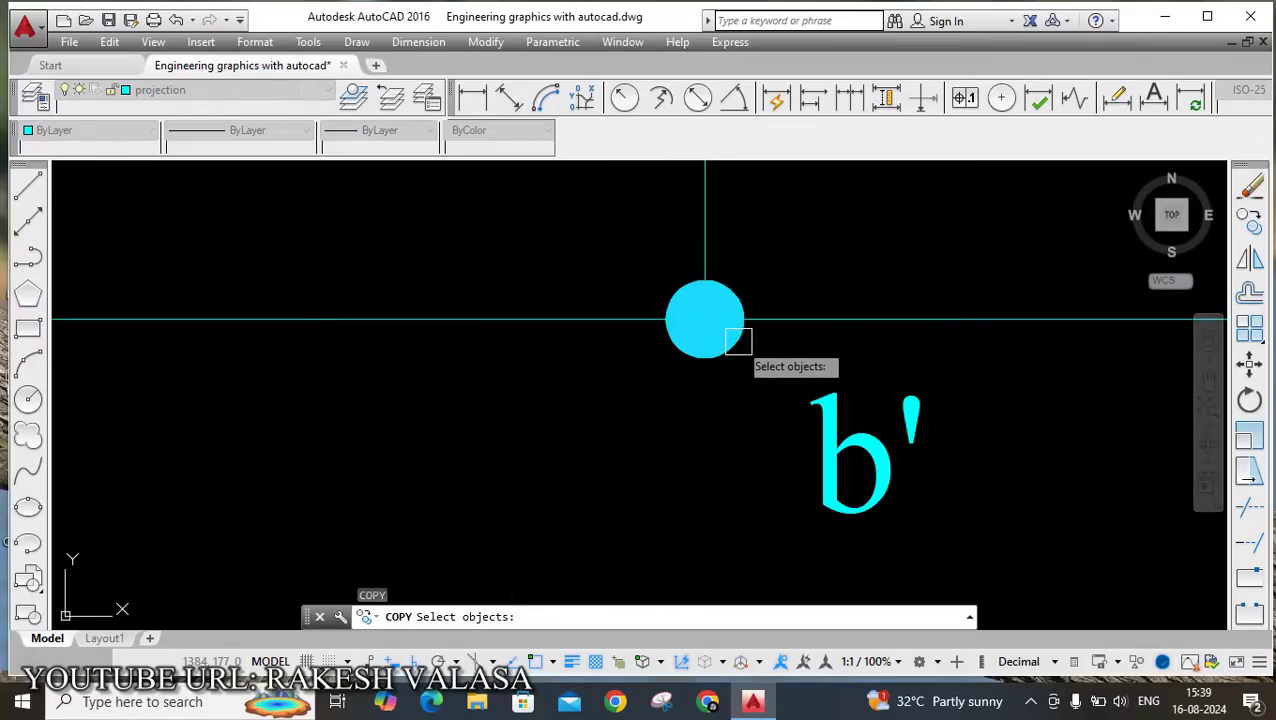
{"action": "left_click", "coordinate": [737, 336]}
{"action": "key", "text": "Return"}
{"action": "left_click", "coordinate": [705, 320]}
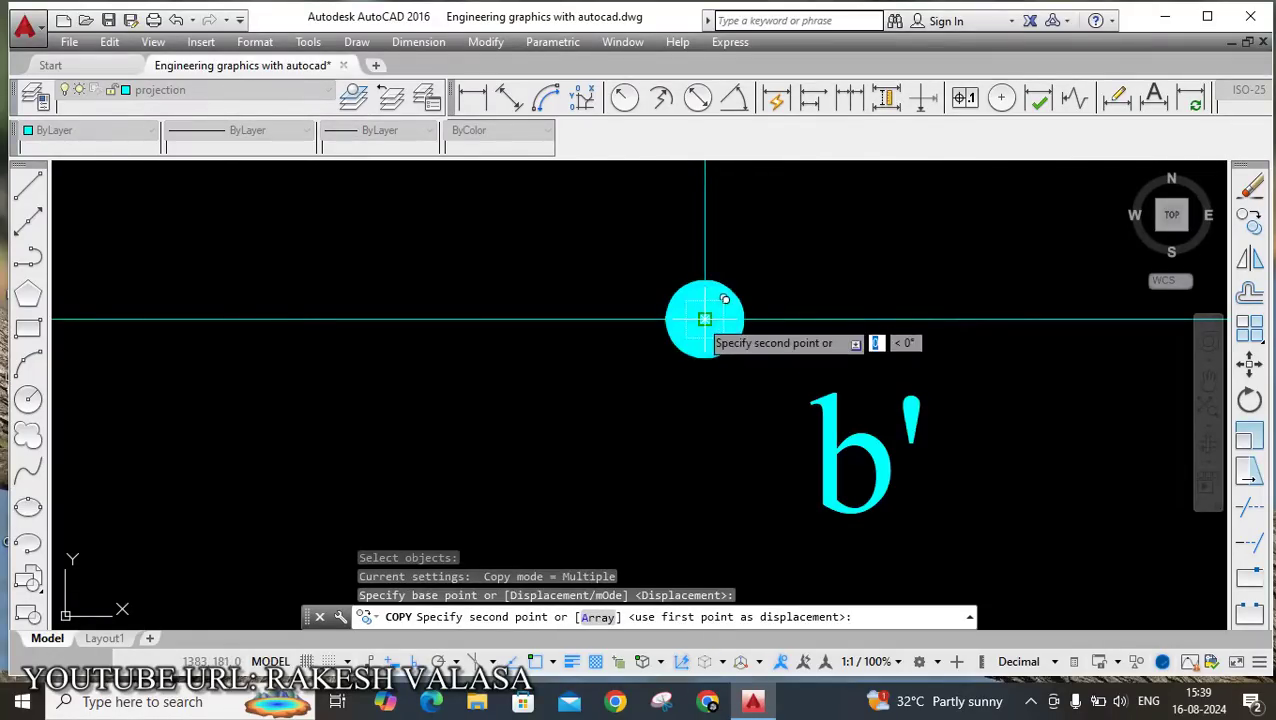
{"action": "scroll", "coordinate": [700, 320], "scroll_direction": "down", "scroll_amount": 6}
{"action": "scroll", "coordinate": [712, 382], "scroll_direction": "up", "scroll_amount": 6}
{"action": "scroll", "coordinate": [655, 305], "scroll_direction": "up", "scroll_amount": 2}
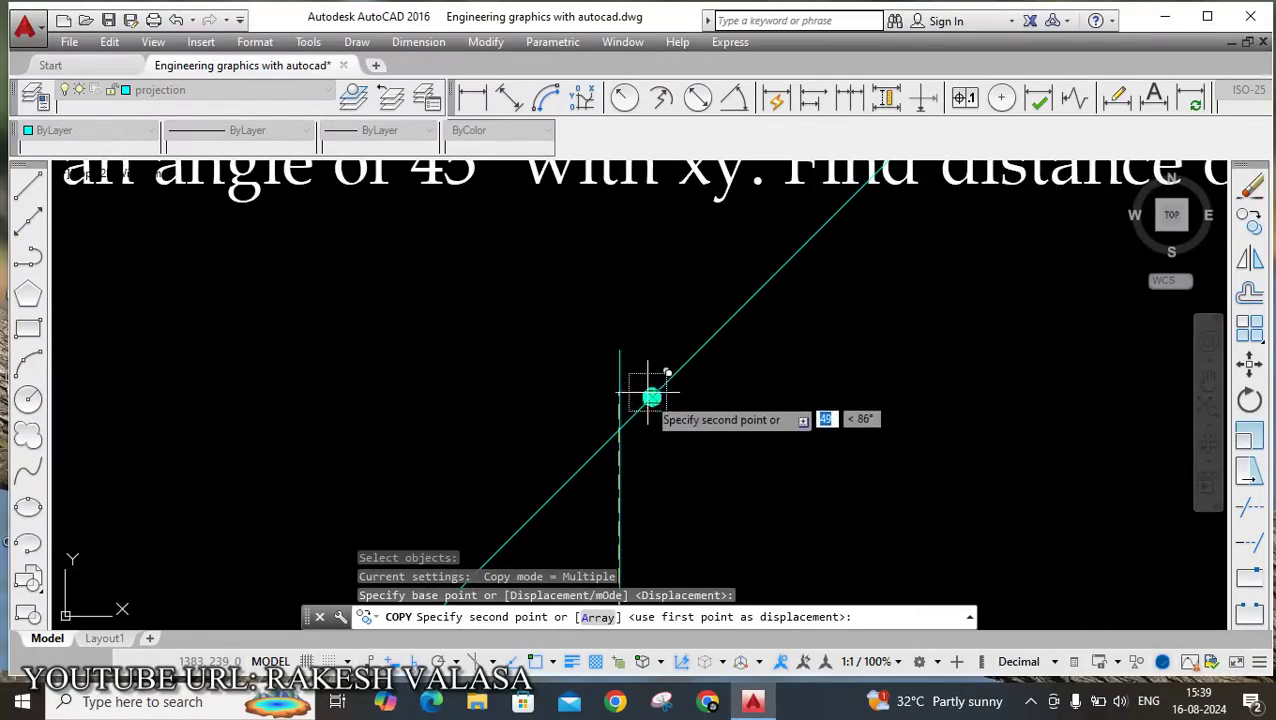
{"action": "left_click", "coordinate": [619, 430]}
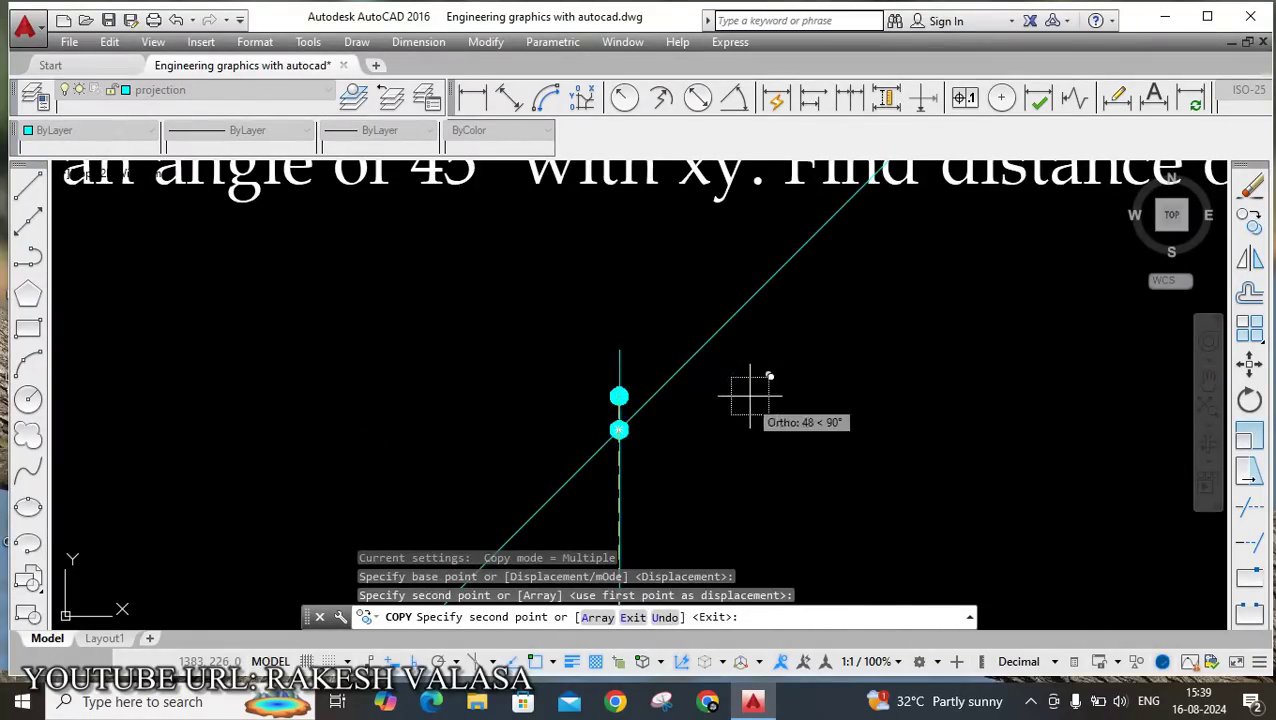
{"action": "key", "text": "Escape"}
{"action": "scroll", "coordinate": [804, 325], "scroll_direction": "down", "scroll_amount": 3}
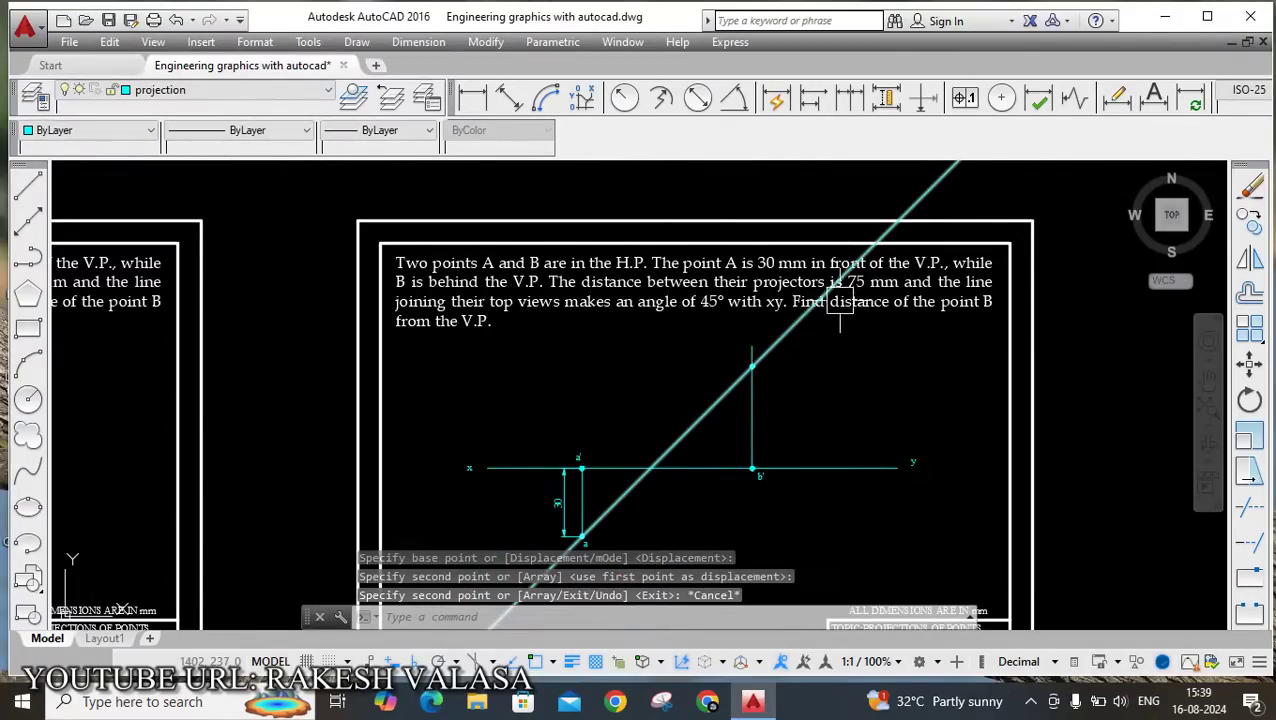
Trim the 45° construction line below point a and just above the dot on the vertical projector.
{"action": "scroll", "coordinate": [836, 318], "scroll_direction": "down", "scroll_amount": 4}
{"action": "scroll", "coordinate": [755, 426], "scroll_direction": "up", "scroll_amount": 6}
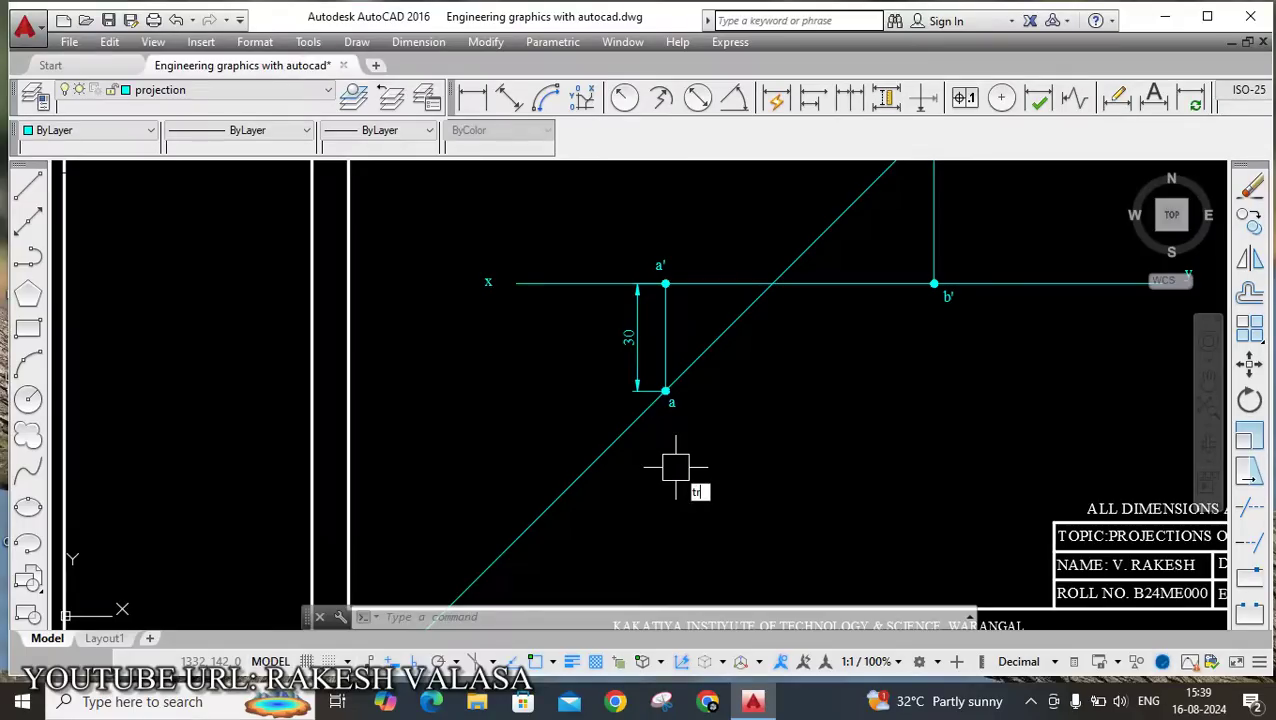
{"action": "key", "text": "Return"}
{"action": "key", "text": "Return"}
{"action": "left_click", "coordinate": [609, 450]}
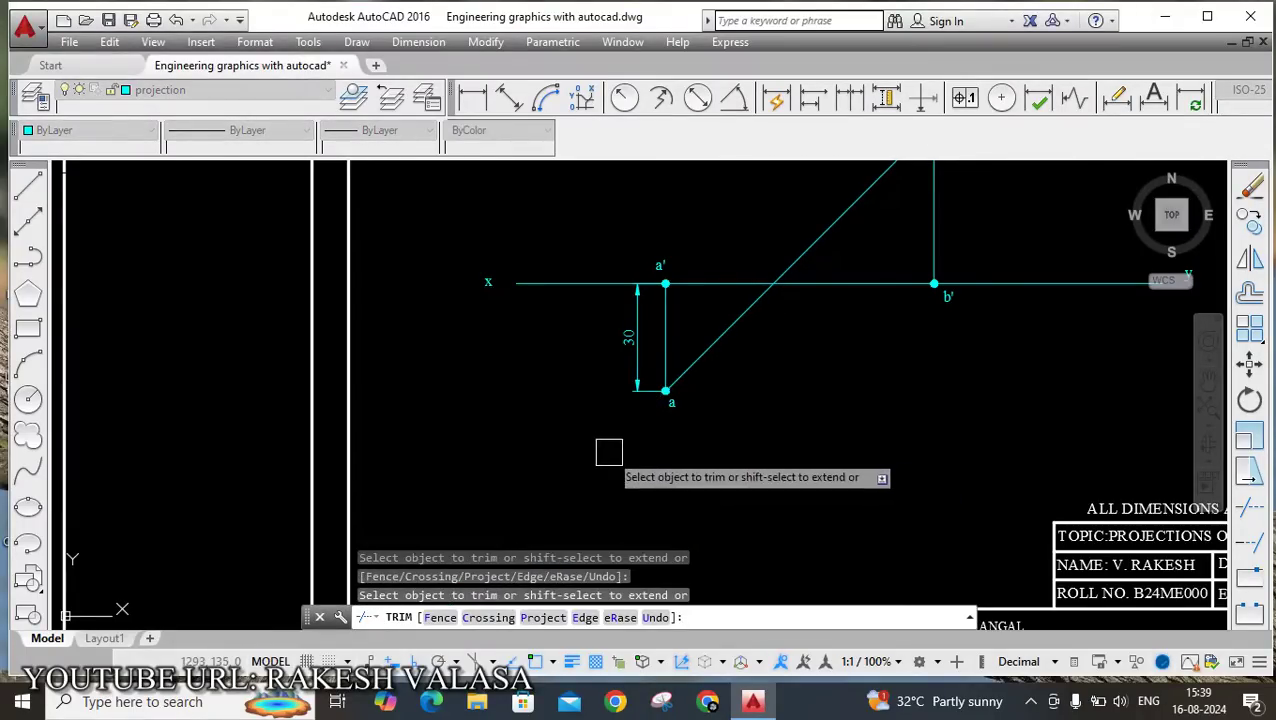
{"action": "scroll", "coordinate": [609, 450], "scroll_direction": "down", "scroll_amount": 5}
{"action": "scroll", "coordinate": [720, 373], "scroll_direction": "up", "scroll_amount": 4}
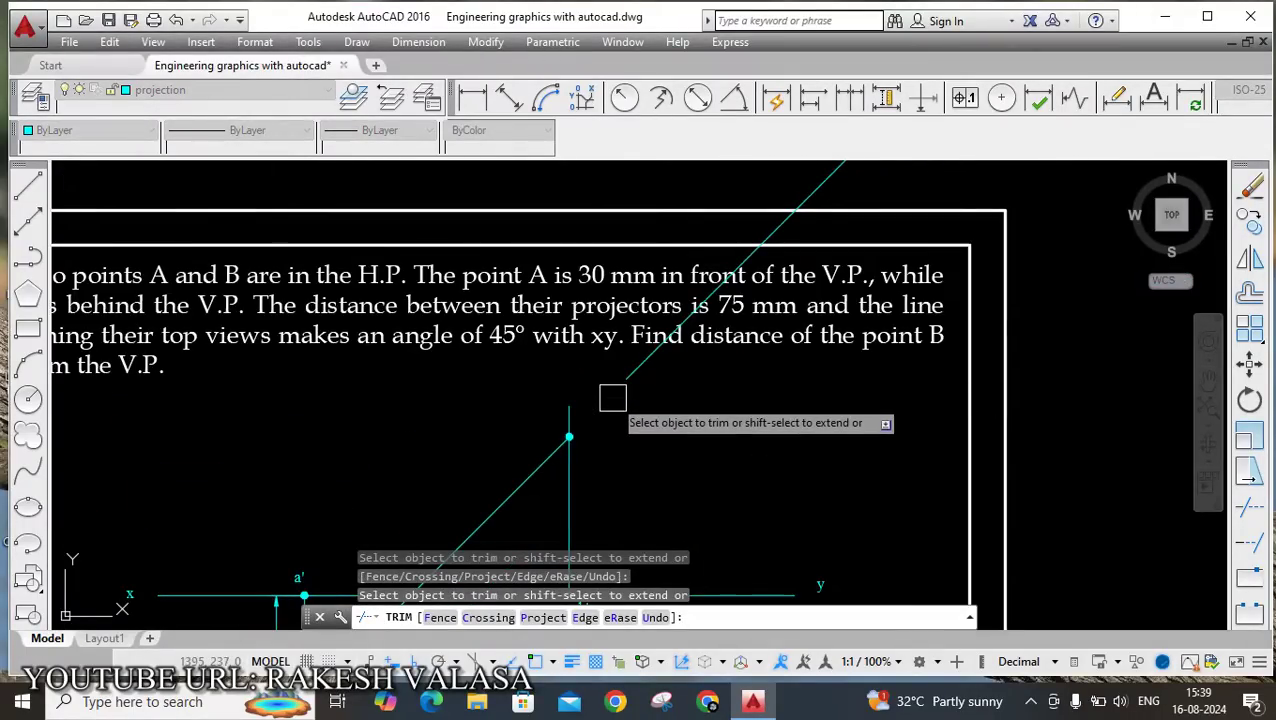
{"action": "key", "text": "Escape"}
Delete the leftover piece of the 45° line that runs up past the sheet border.
{"action": "scroll", "coordinate": [765, 265], "scroll_direction": "down", "scroll_amount": 4}
{"action": "left_click", "coordinate": [790, 262]}
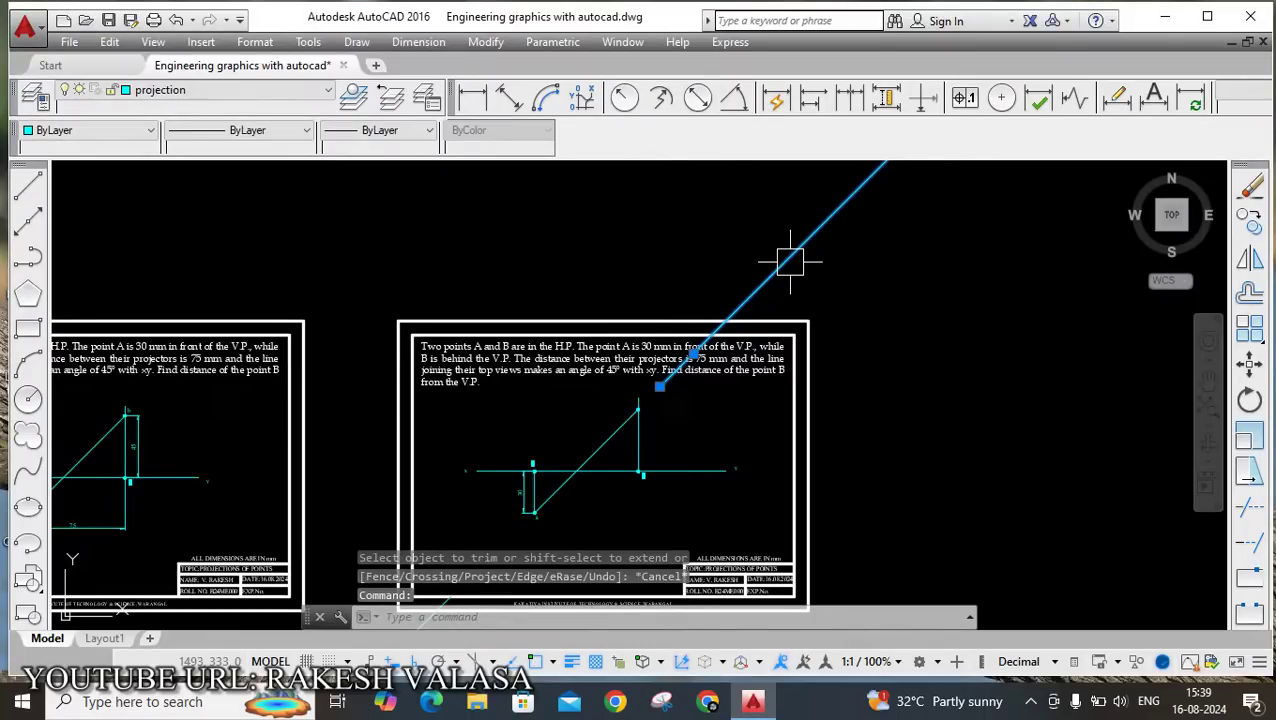
{"action": "key", "text": "Delete"}
Add the text label "b" beside the dot at the upper end of the 45° line.
{"action": "scroll", "coordinate": [790, 262], "scroll_direction": "down", "scroll_amount": 4}
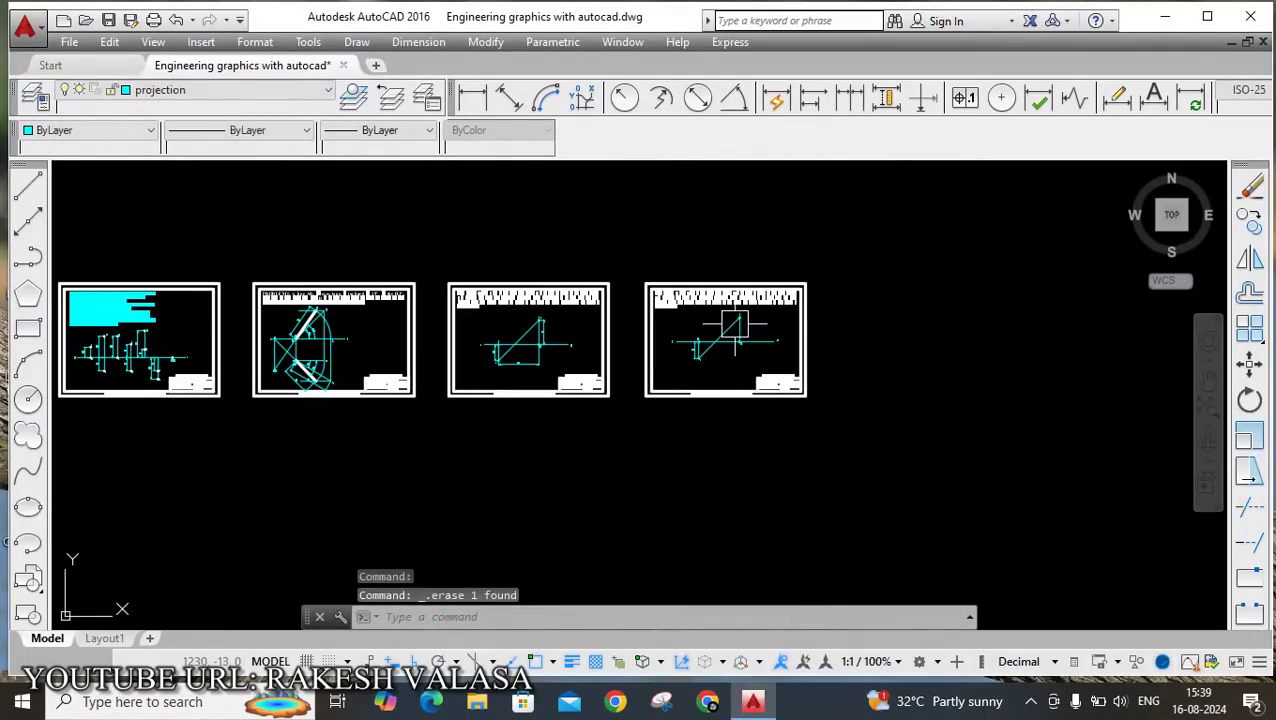
{"action": "scroll", "coordinate": [736, 335], "scroll_direction": "up", "scroll_amount": 5}
{"action": "scroll", "coordinate": [745, 307], "scroll_direction": "up", "scroll_amount": 2}
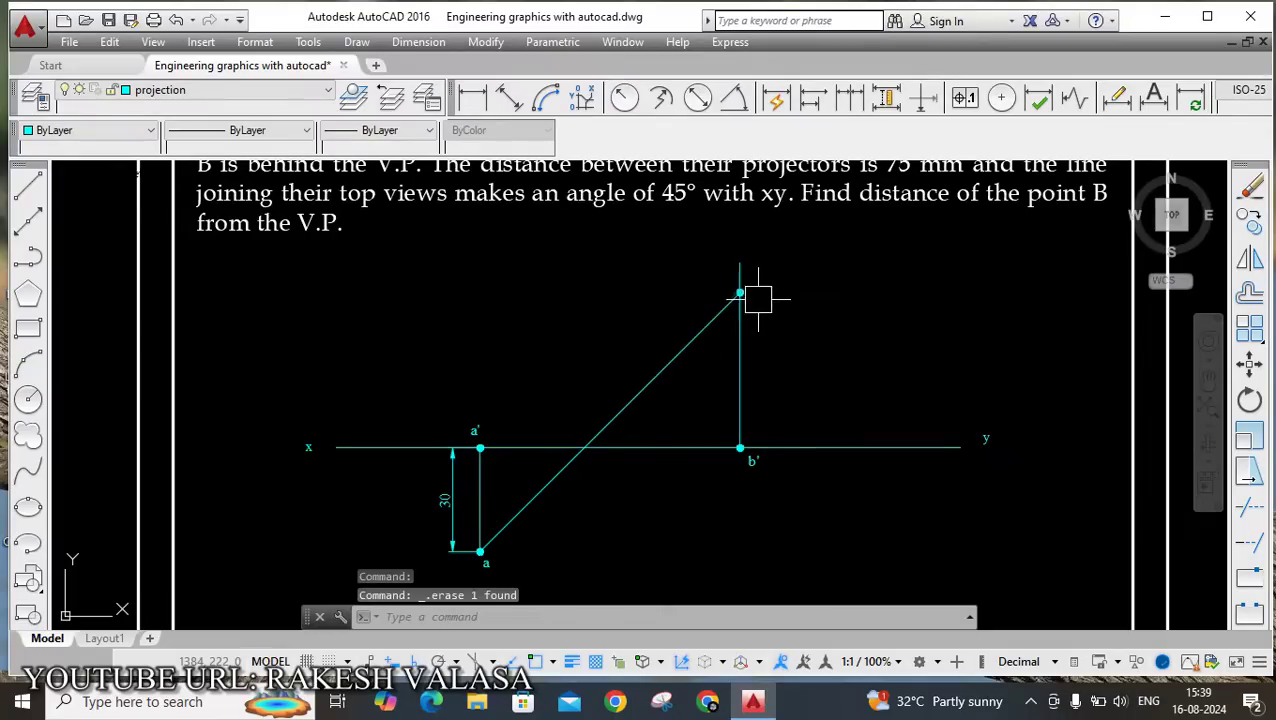
{"action": "key", "text": "Return"}
{"action": "scroll", "coordinate": [760, 285], "scroll_direction": "up", "scroll_amount": 3}
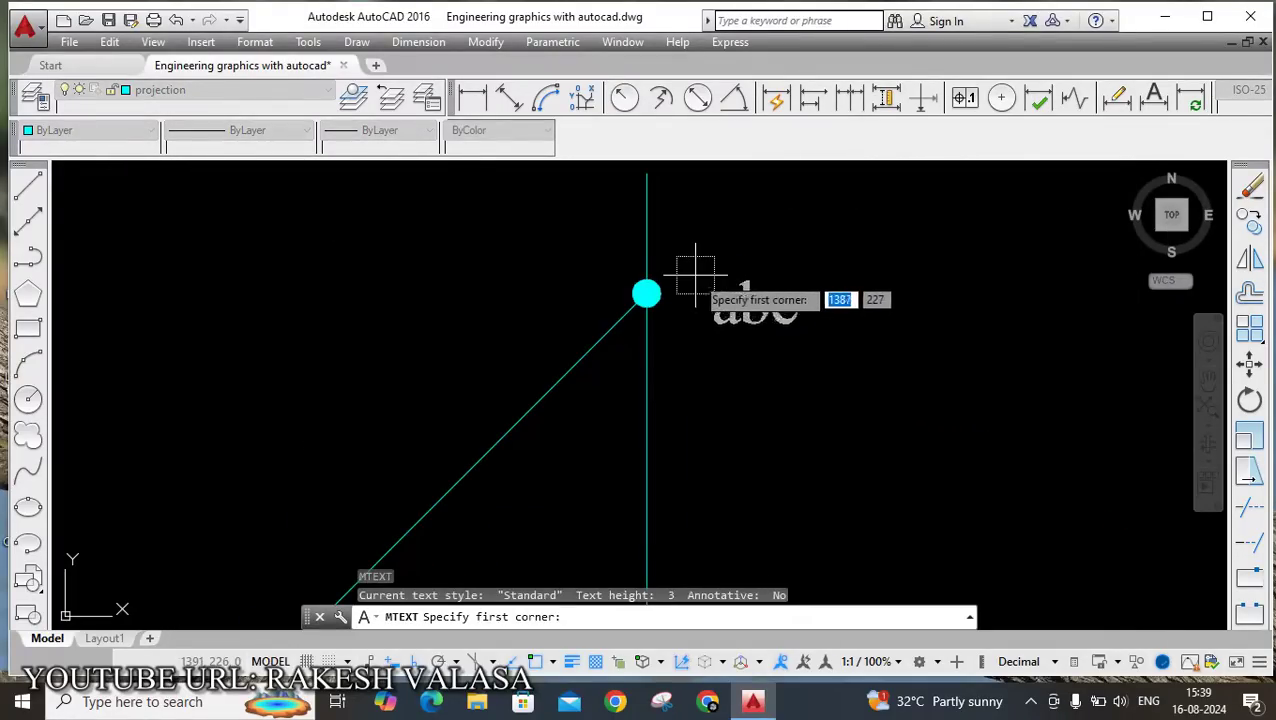
{"action": "left_click", "coordinate": [702, 259]}
{"action": "left_click", "coordinate": [772, 308]}
{"action": "type", "text": "b"}
{"action": "left_click", "coordinate": [1040, 148]}
{"action": "scroll", "coordinate": [720, 359], "scroll_direction": "down", "scroll_amount": 4}
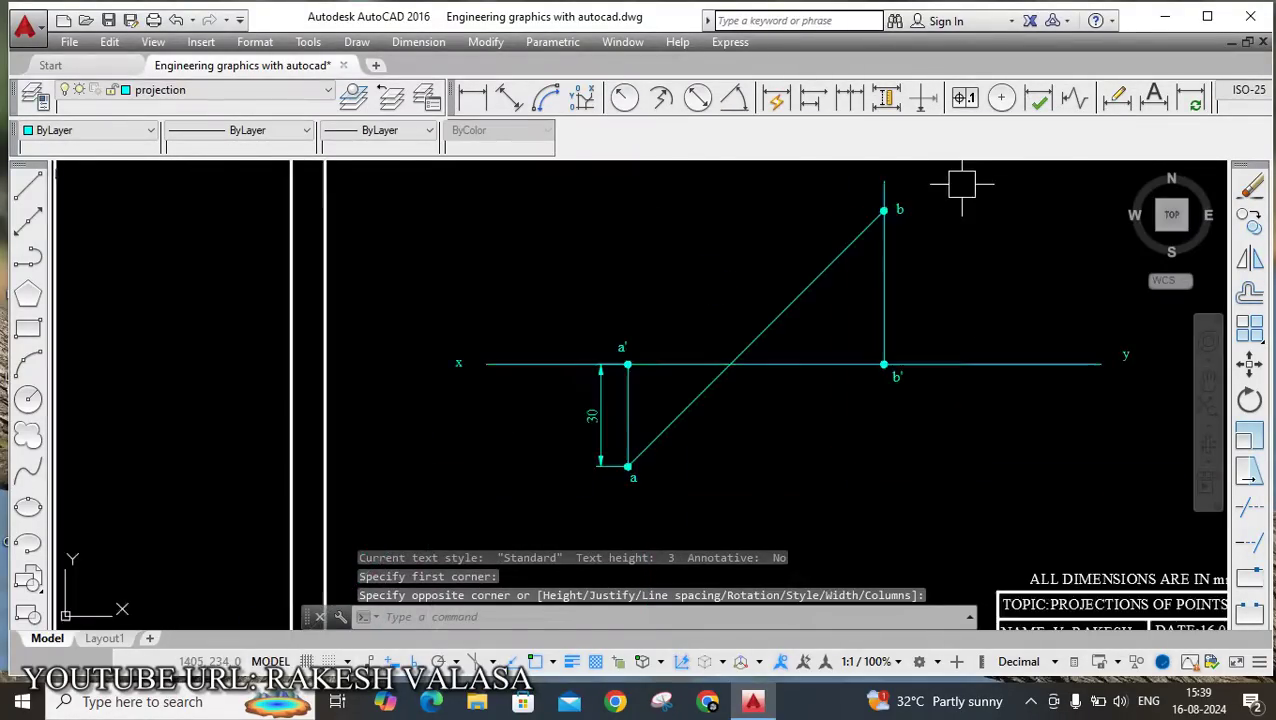
Examine the labels a', a, b' and b at their projection points along with the problem statement.
{"action": "scroll", "coordinate": [627, 373], "scroll_direction": "up", "scroll_amount": 4}
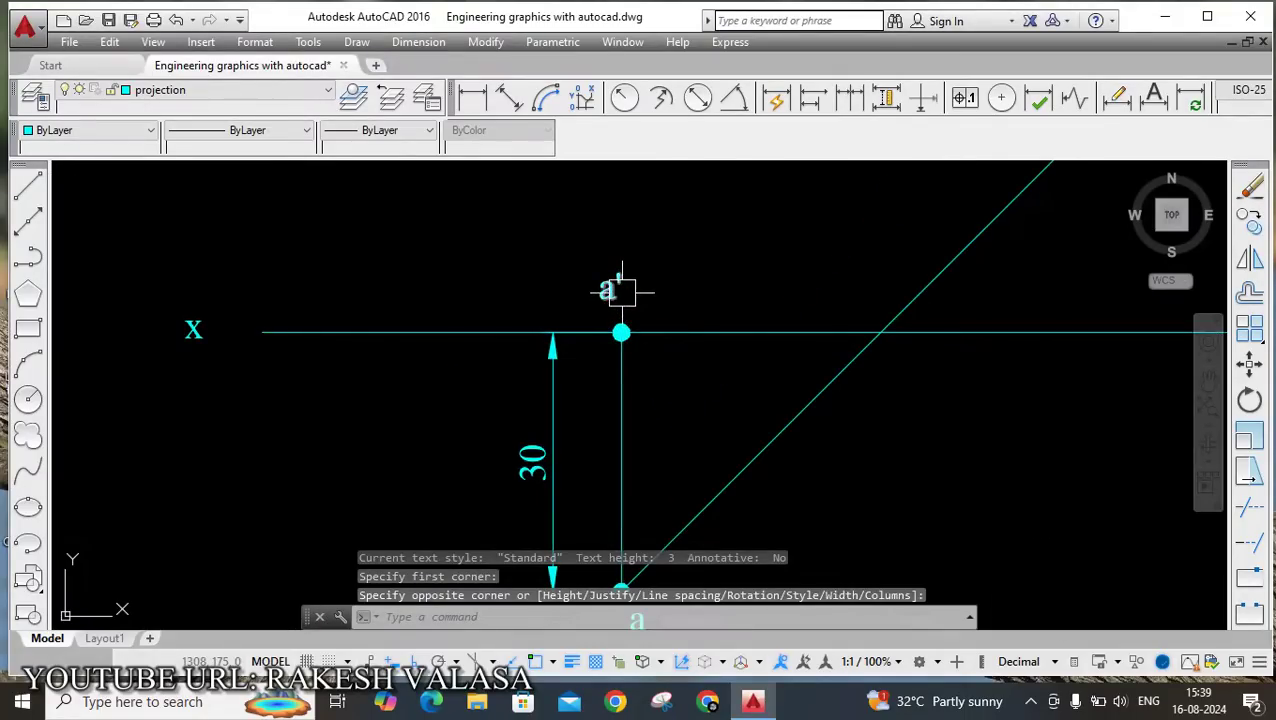
{"action": "scroll", "coordinate": [621, 290], "scroll_direction": "down", "scroll_amount": 2}
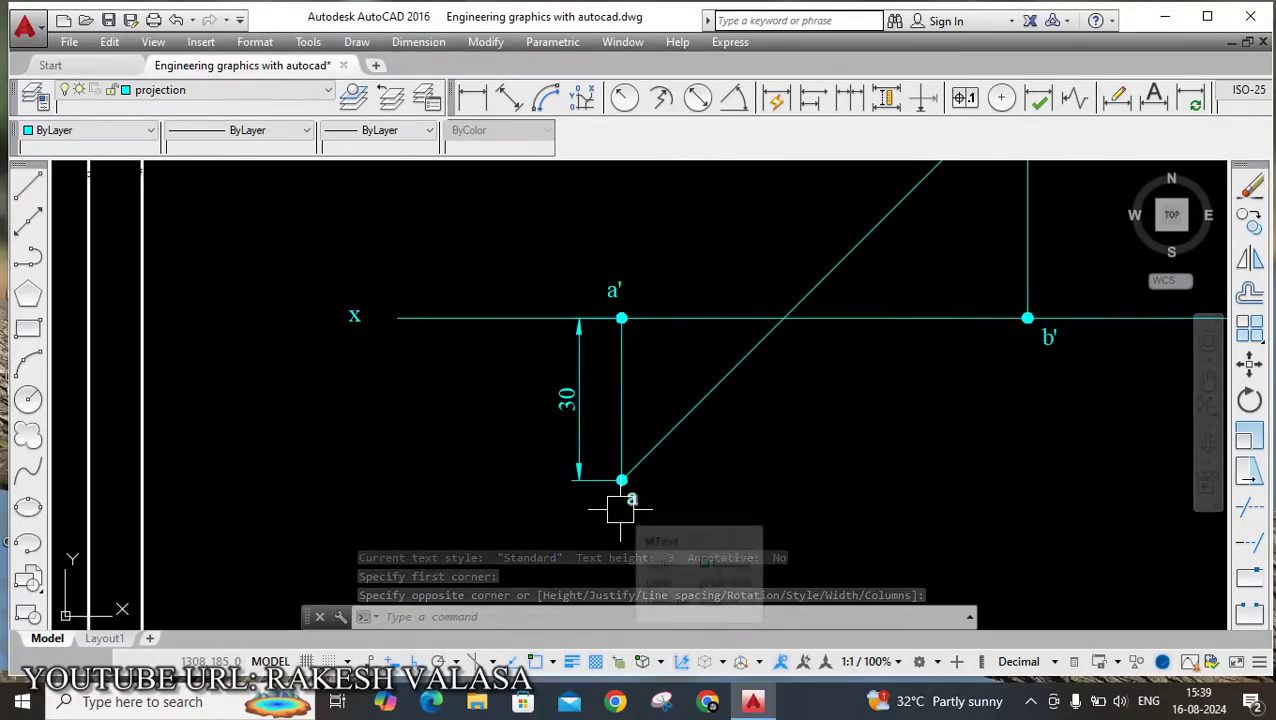
{"action": "scroll", "coordinate": [629, 498], "scroll_direction": "down", "scroll_amount": 2}
{"action": "scroll", "coordinate": [907, 400], "scroll_direction": "up", "scroll_amount": 4}
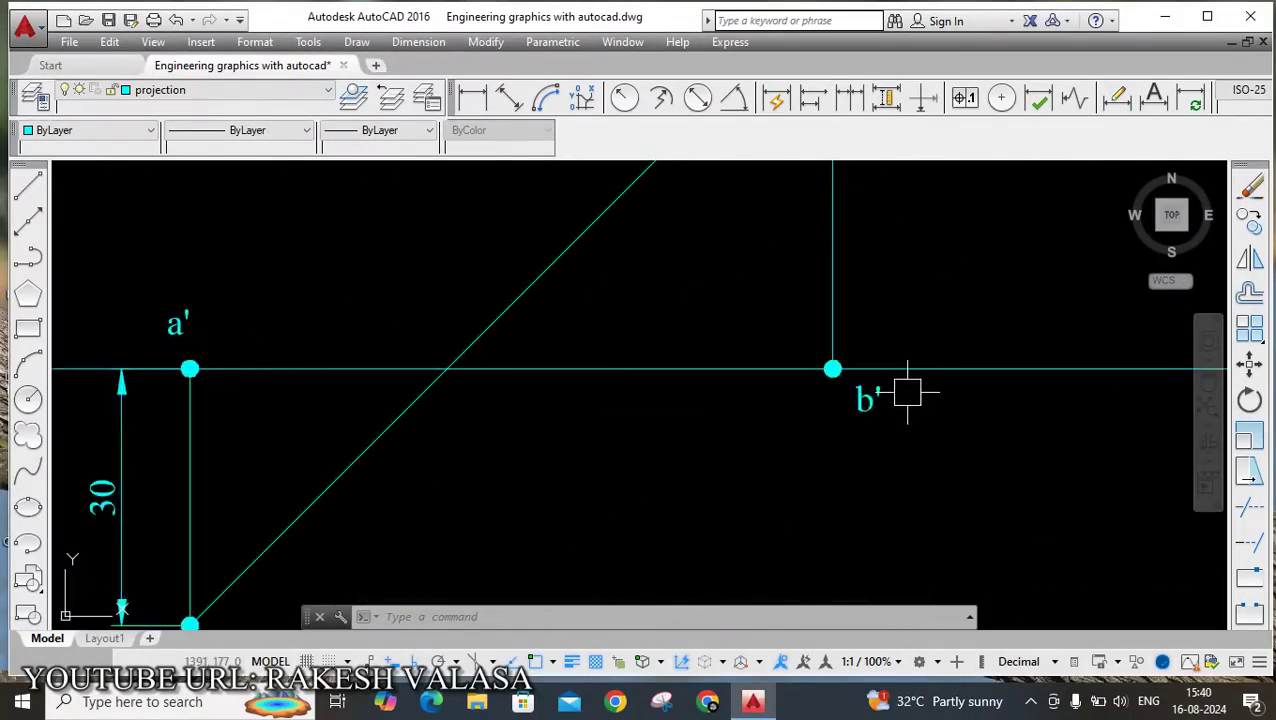
{"action": "scroll", "coordinate": [862, 435], "scroll_direction": "down", "scroll_amount": 4}
{"action": "scroll", "coordinate": [871, 255], "scroll_direction": "up", "scroll_amount": 4}
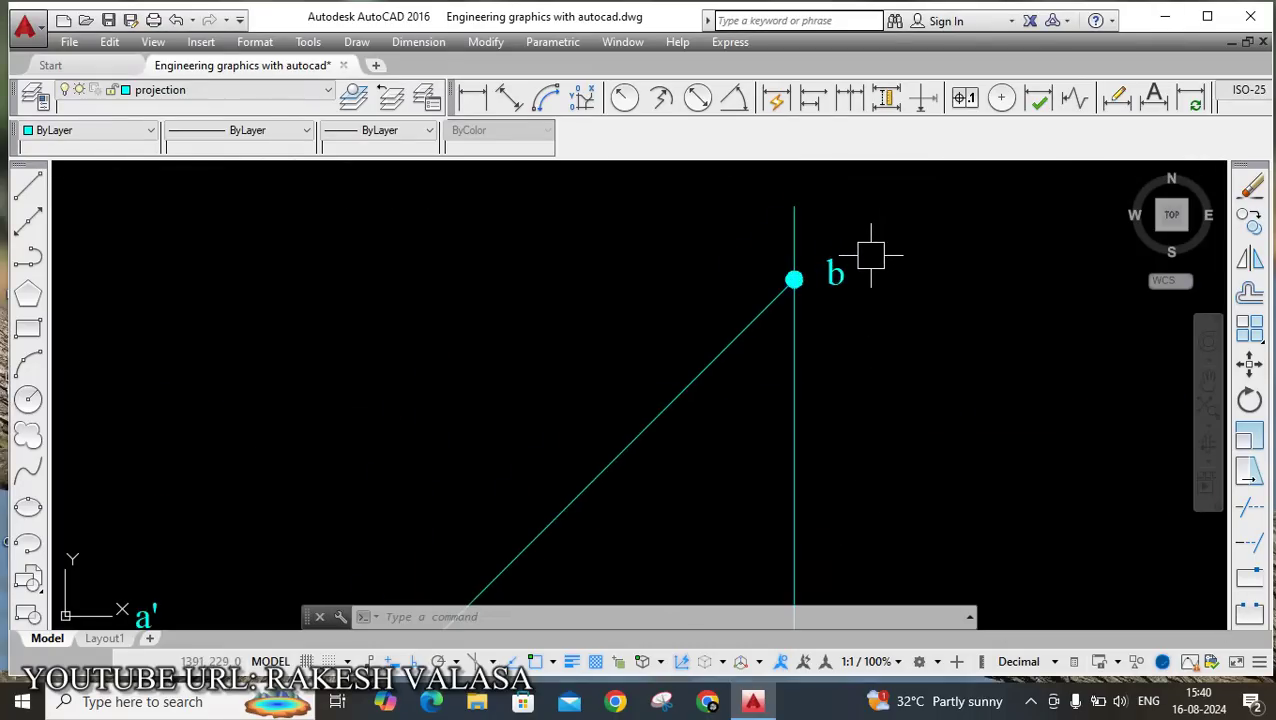
{"action": "scroll", "coordinate": [850, 268], "scroll_direction": "down", "scroll_amount": 4}
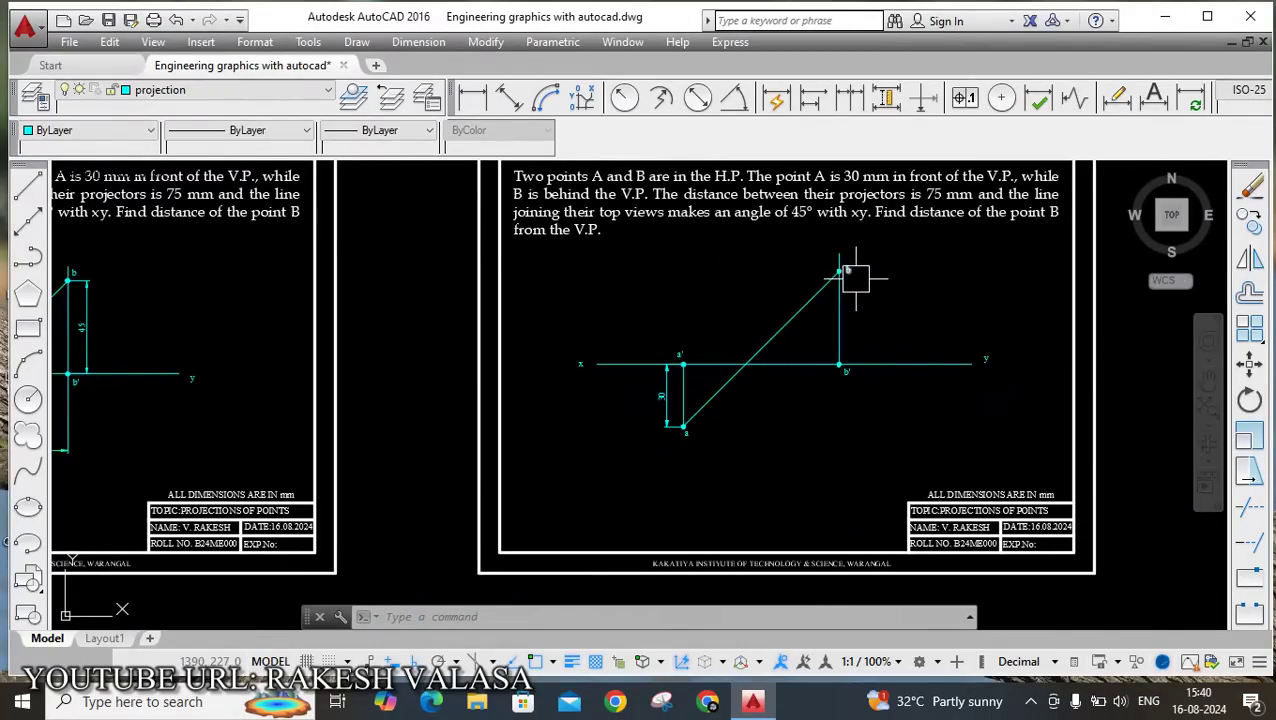
{"action": "scroll", "coordinate": [762, 385], "scroll_direction": "up", "scroll_amount": 2}
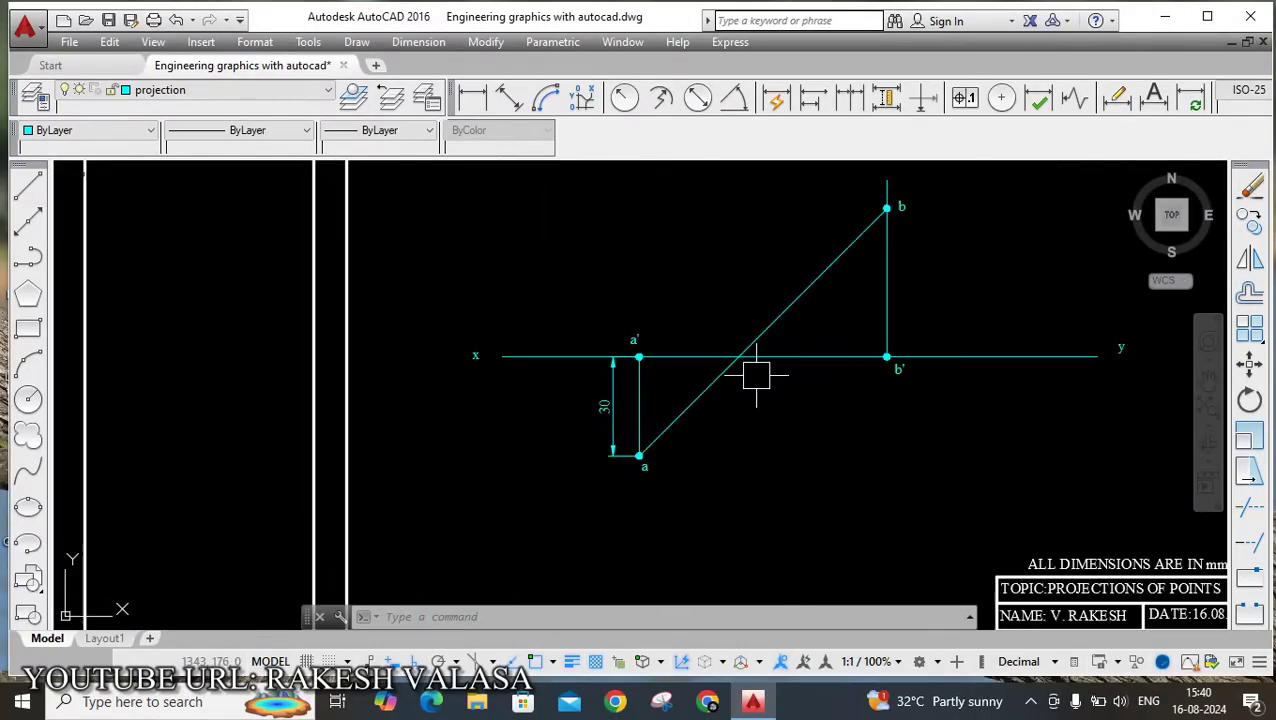
Add an angular dimension between the inclined top-view line ab and the xy line, placed above xy.
{"action": "scroll", "coordinate": [806, 316], "scroll_direction": "up", "scroll_amount": 2}
{"action": "type", "text": "DAN"}
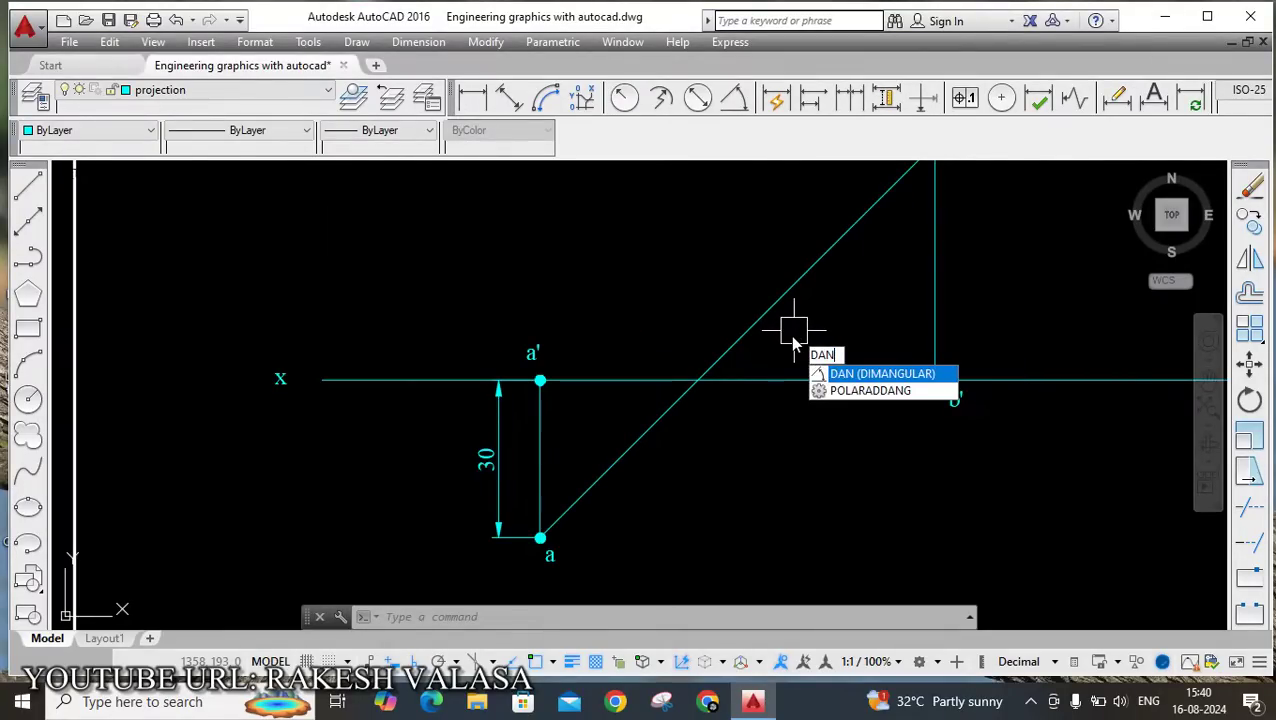
{"action": "key", "text": "Return"}
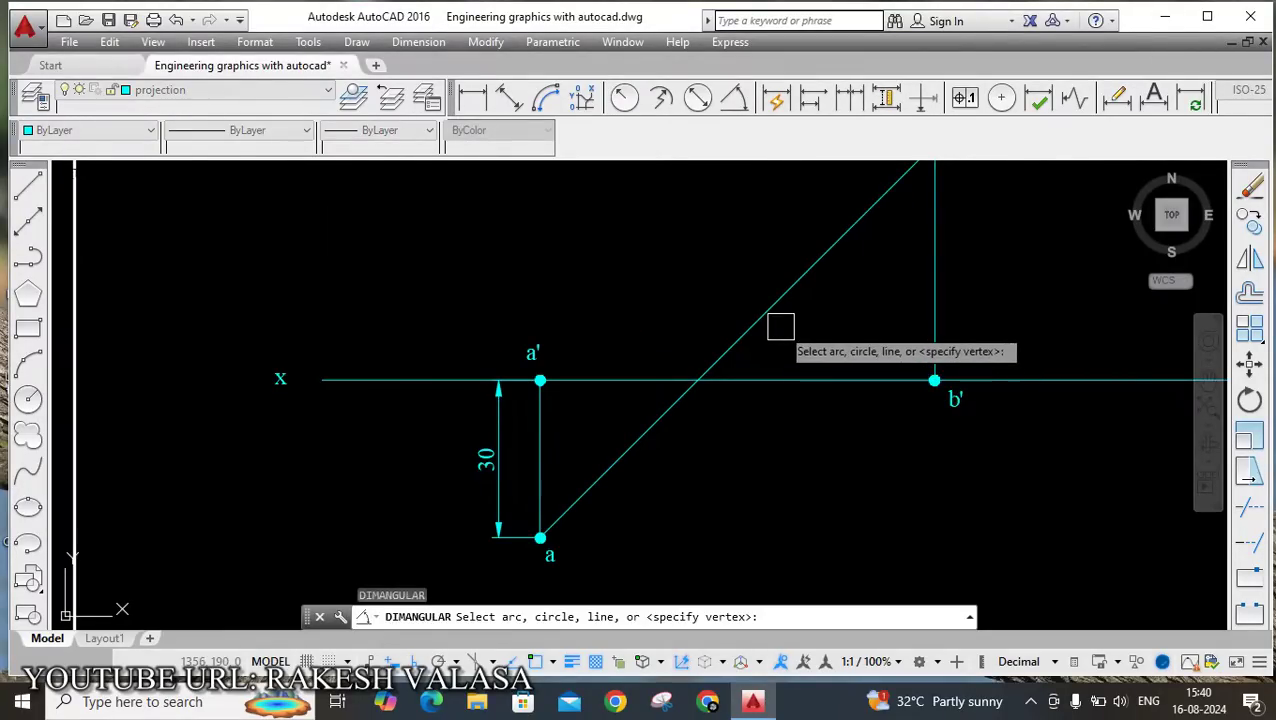
{"action": "left_click", "coordinate": [775, 306]}
{"action": "left_click", "coordinate": [795, 380]}
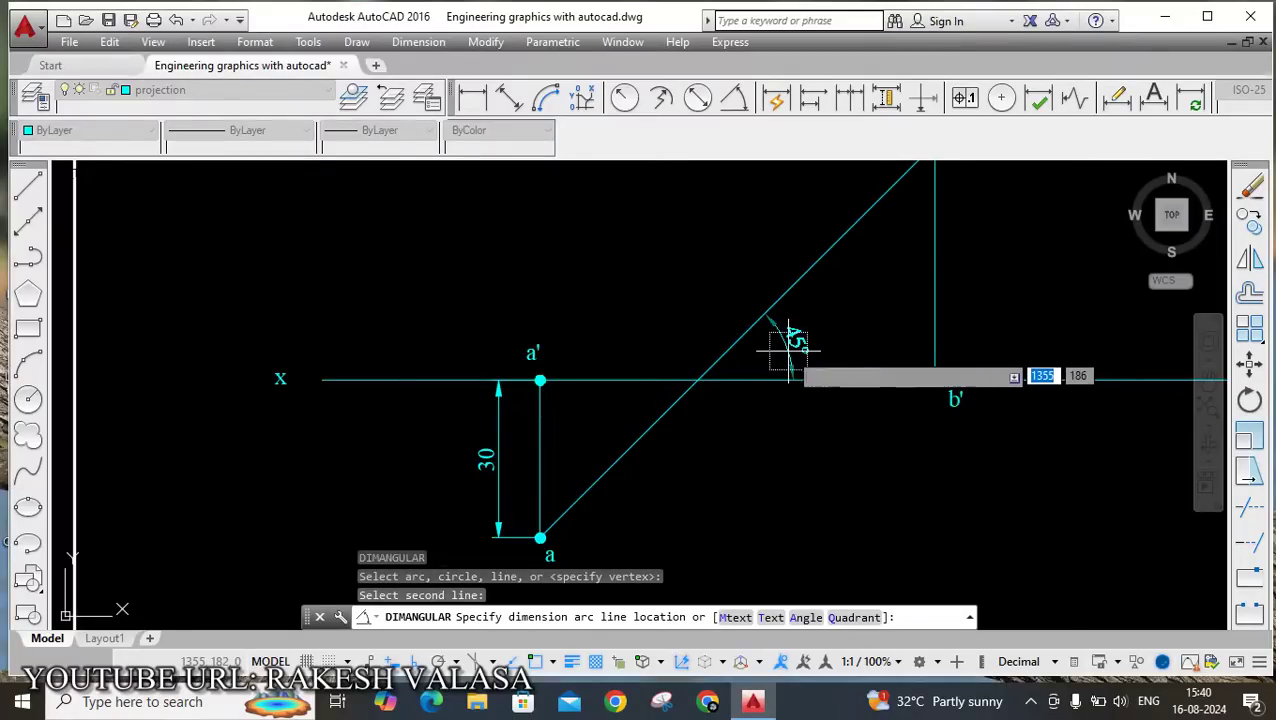
{"action": "left_click", "coordinate": [775, 347]}
{"action": "scroll", "coordinate": [758, 415], "scroll_direction": "down", "scroll_amount": 2}
{"action": "scroll", "coordinate": [758, 415], "scroll_direction": "down", "scroll_amount": 2}
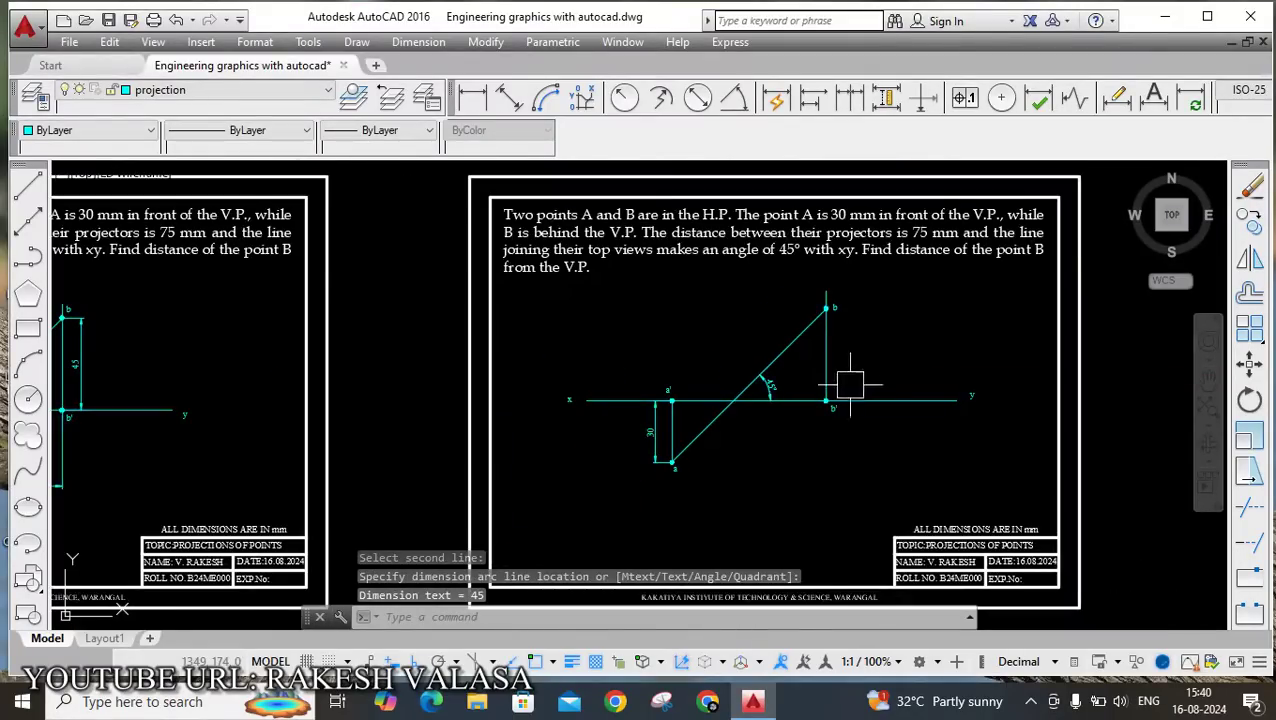
{"action": "scroll", "coordinate": [758, 459], "scroll_direction": "up", "scroll_amount": 2}
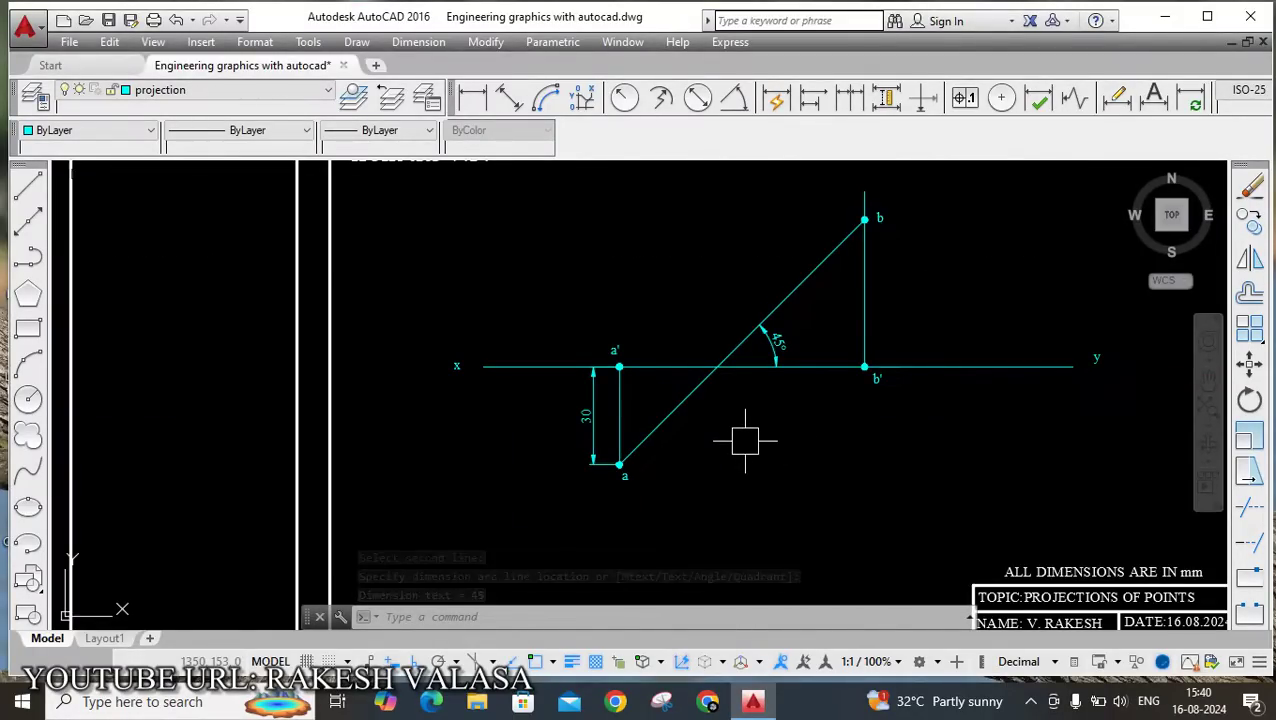
{"action": "type", "text": "li"}
{"action": "key", "text": "Return"}
{"action": "scroll", "coordinate": [608, 470], "scroll_direction": "up", "scroll_amount": 3}
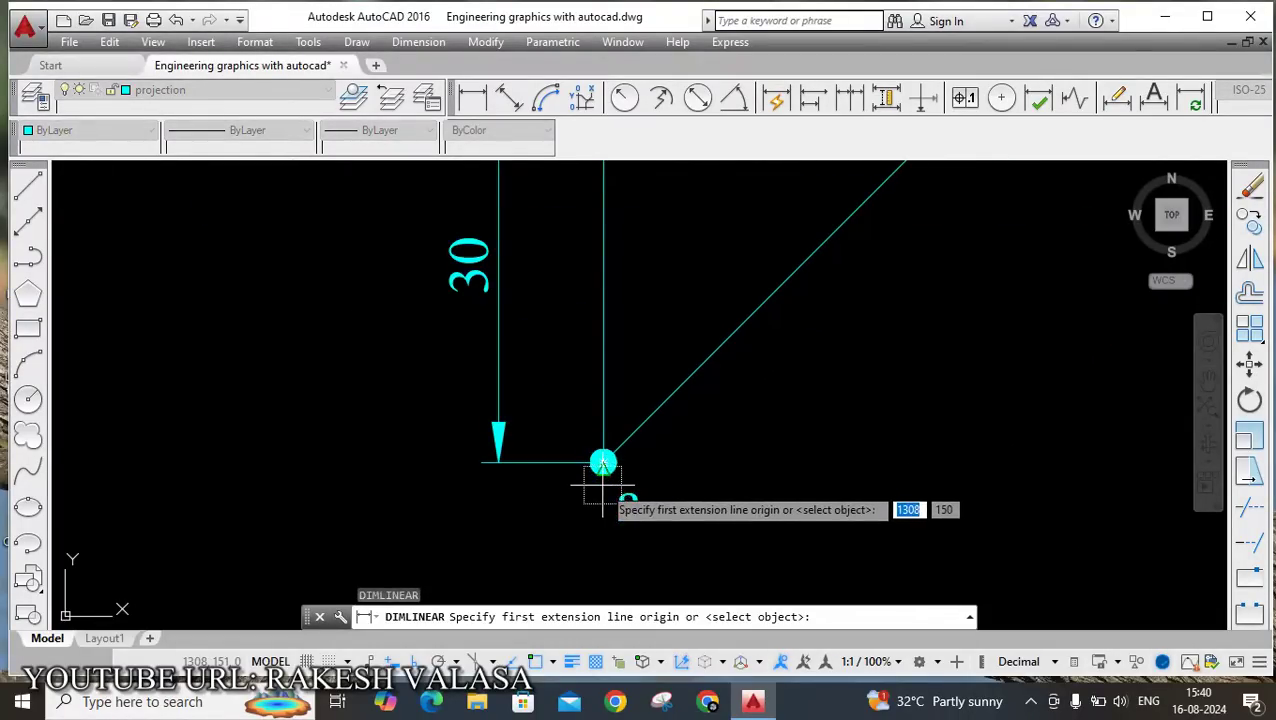
{"action": "scroll", "coordinate": [605, 468], "scroll_direction": "down", "scroll_amount": 1}
{"action": "scroll", "coordinate": [620, 440], "scroll_direction": "up", "scroll_amount": 3}
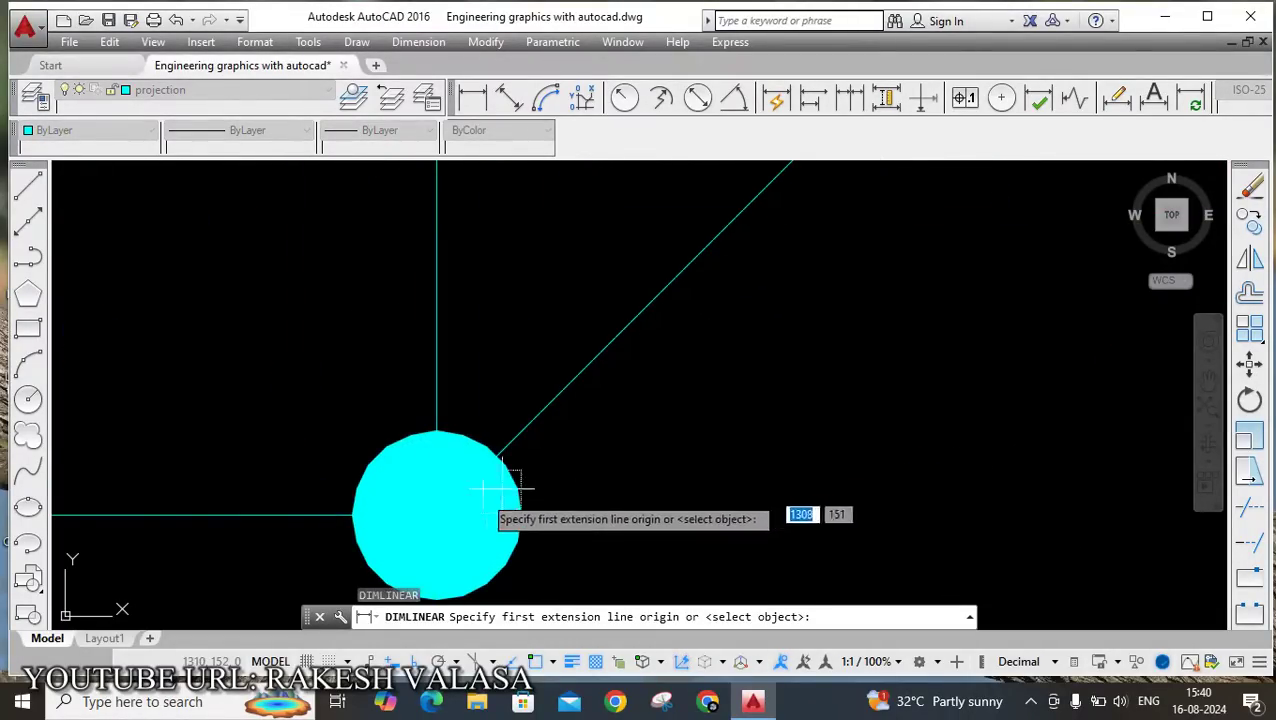
{"action": "scroll", "coordinate": [435, 495], "scroll_direction": "down", "scroll_amount": 3}
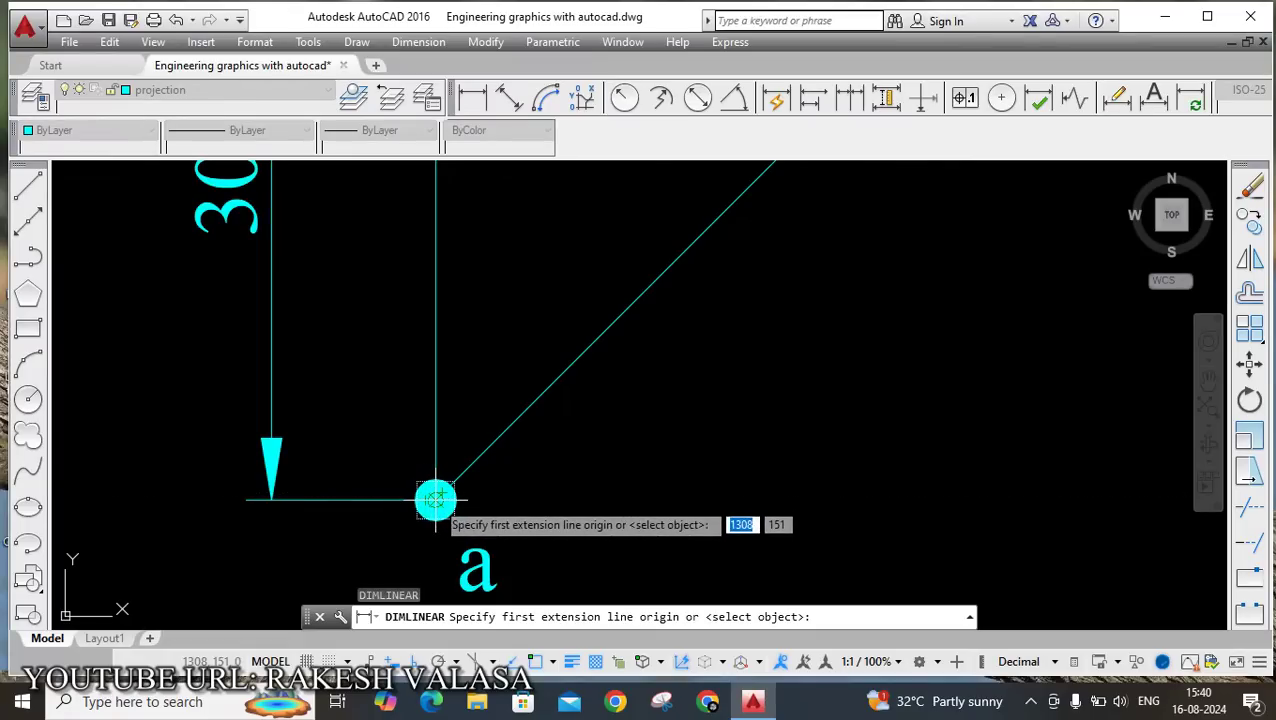
{"action": "left_click", "coordinate": [435, 500]}
{"action": "scroll", "coordinate": [435, 500], "scroll_direction": "down", "scroll_amount": 2}
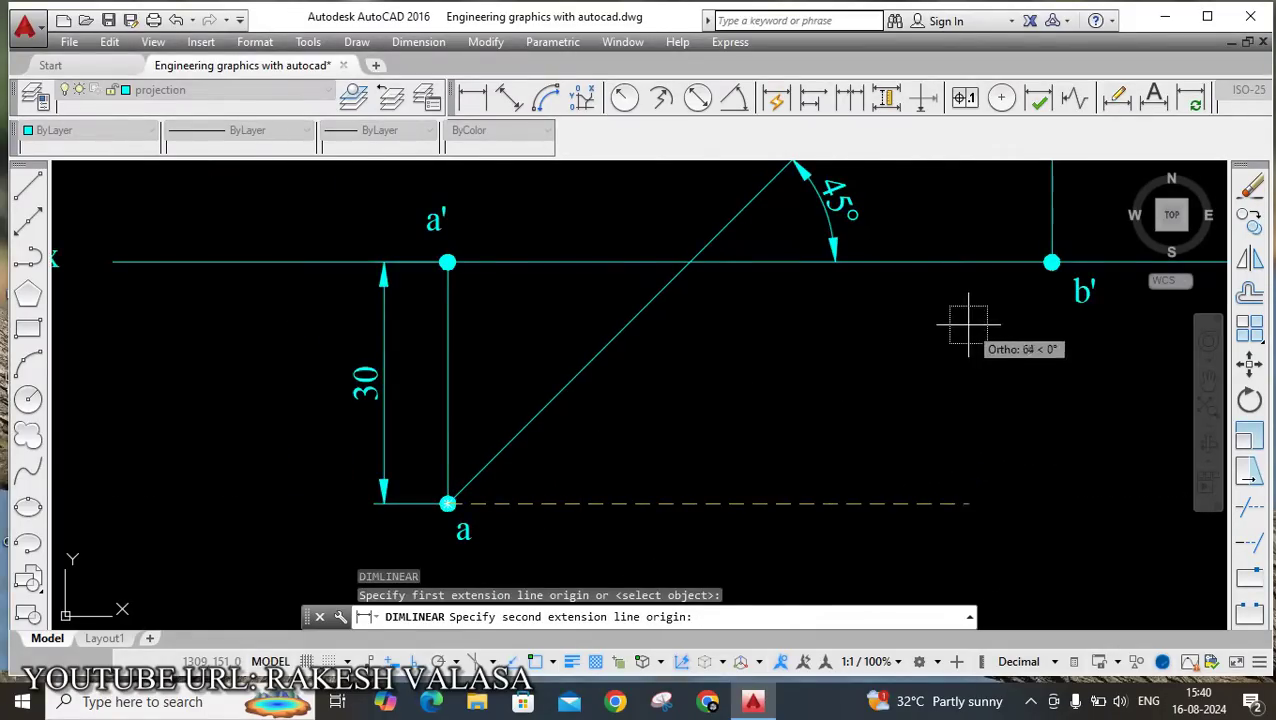
{"action": "scroll", "coordinate": [1060, 252], "scroll_direction": "up", "scroll_amount": 4}
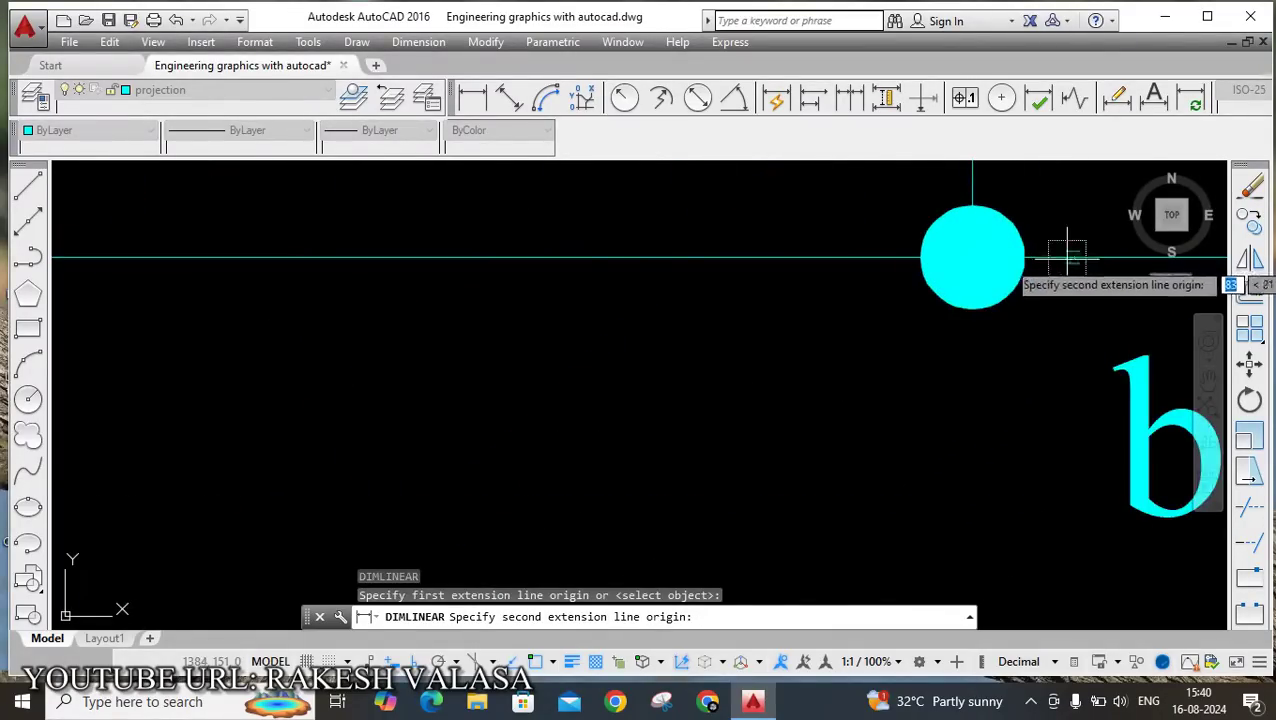
{"action": "left_click", "coordinate": [973, 257]}
{"action": "scroll", "coordinate": [970, 262], "scroll_direction": "down", "scroll_amount": 4}
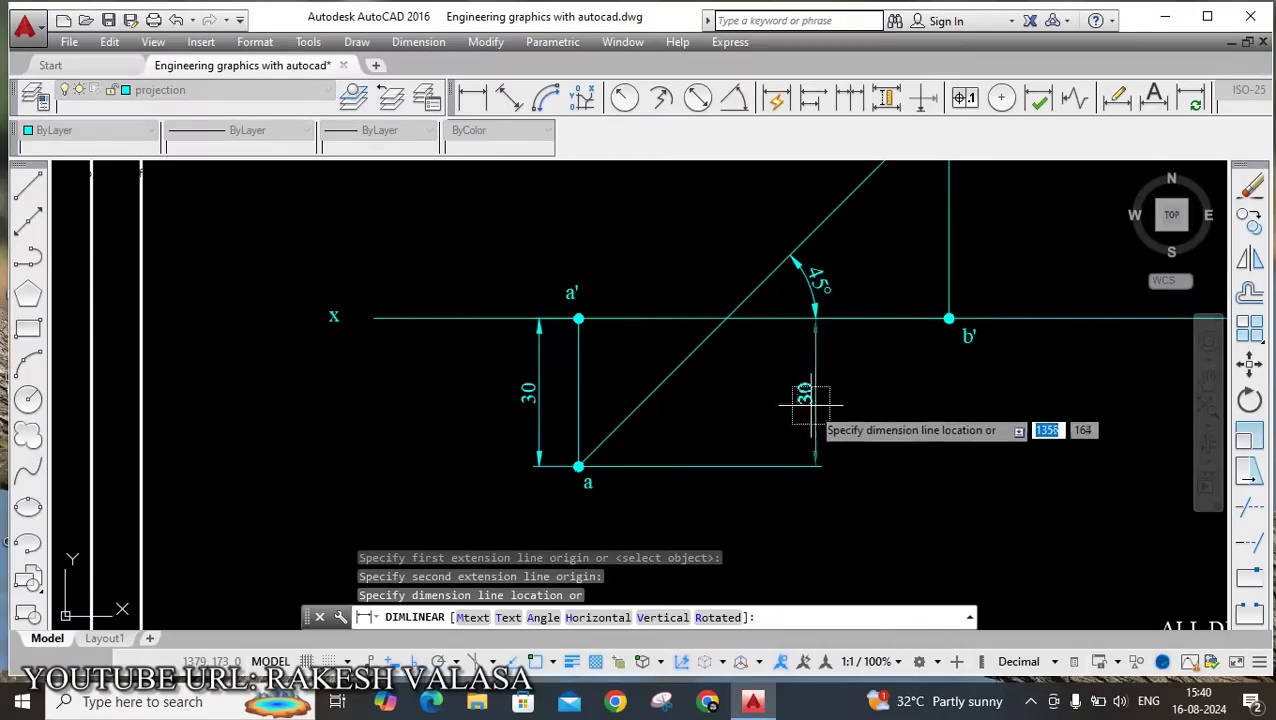
{"action": "key", "text": "Escape"}
Add a horizontal linear dimension between the centres of the a' and b' dots, placed below point a.
{"action": "type", "text": "li"}
{"action": "key", "text": "Return"}
{"action": "scroll", "coordinate": [575, 312], "scroll_direction": "up", "scroll_amount": 5}
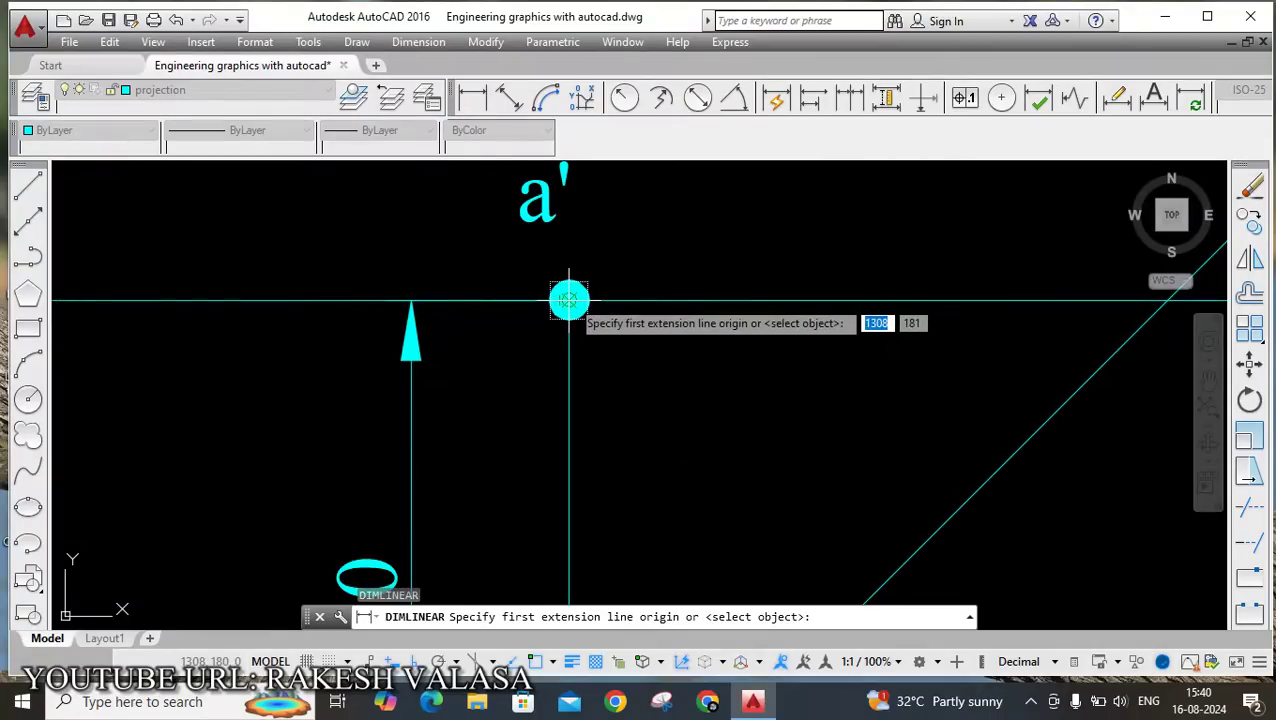
{"action": "left_click", "coordinate": [569, 300]}
{"action": "scroll", "coordinate": [569, 300], "scroll_direction": "down", "scroll_amount": 5}
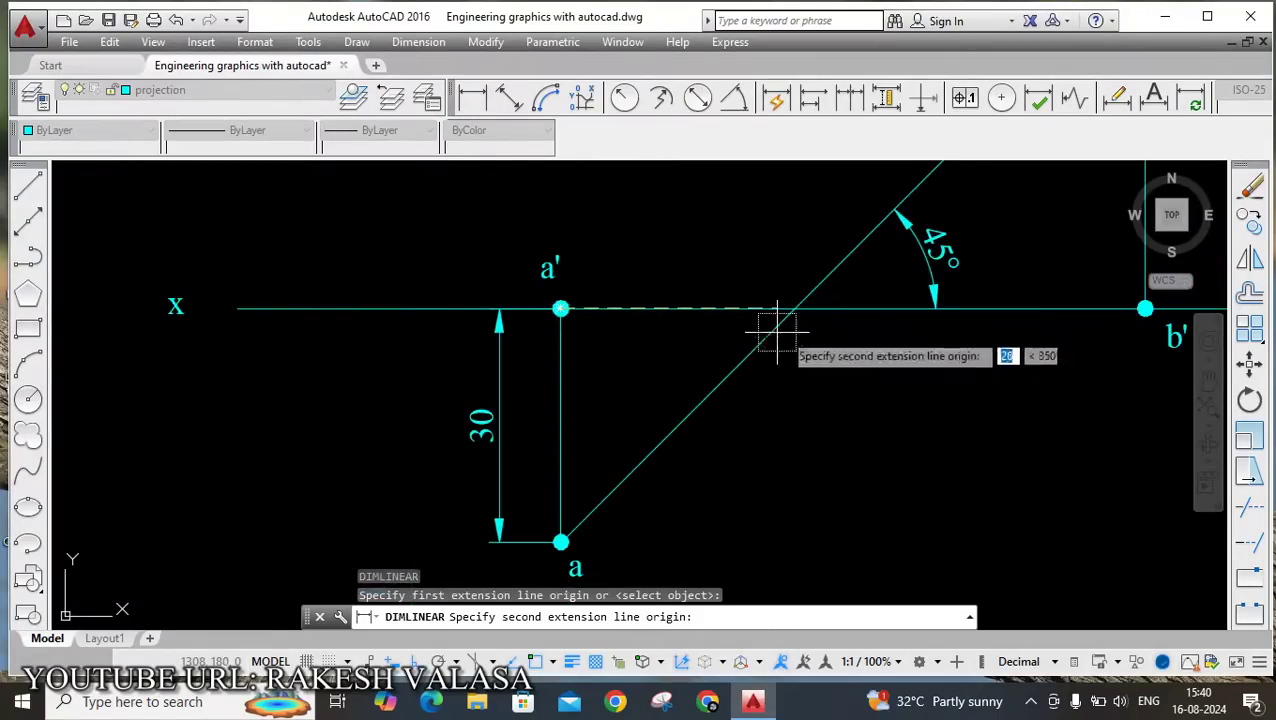
{"action": "scroll", "coordinate": [1146, 308], "scroll_direction": "up", "scroll_amount": 5}
{"action": "left_click", "coordinate": [1146, 308]}
{"action": "scroll", "coordinate": [1105, 308], "scroll_direction": "down", "scroll_amount": 5}
{"action": "scroll", "coordinate": [966, 320], "scroll_direction": "down", "scroll_amount": 4}
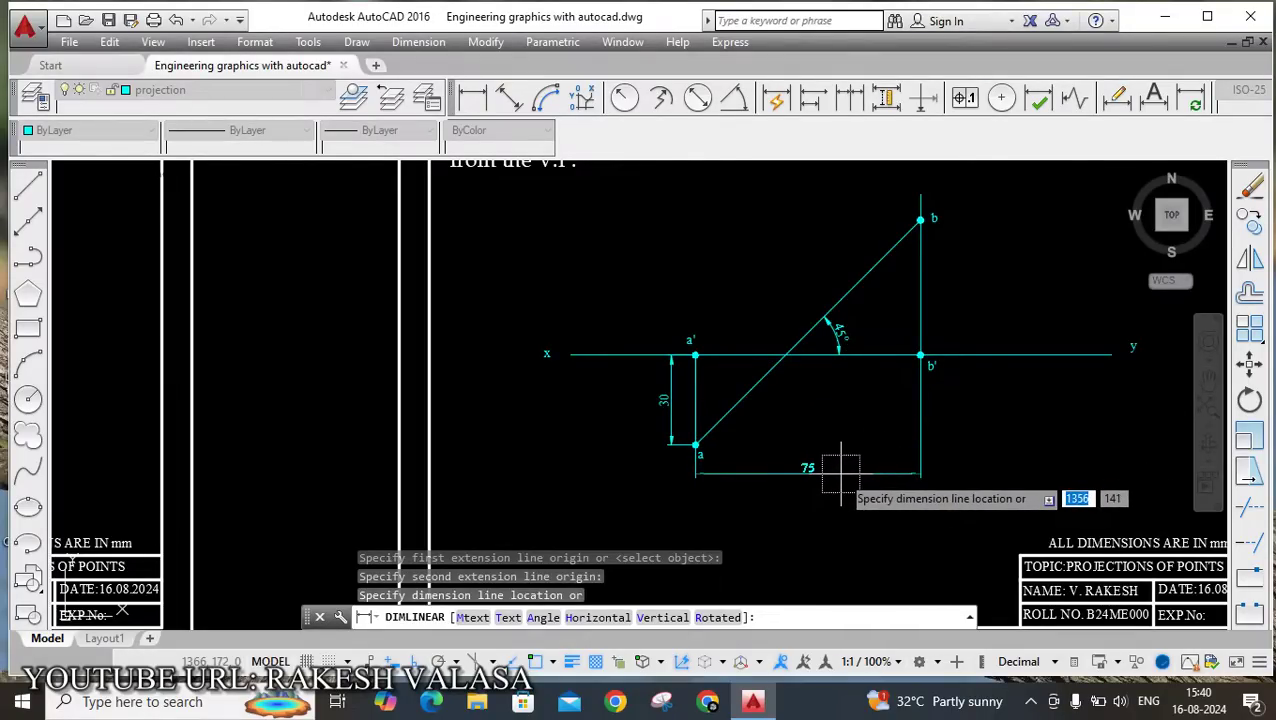
{"action": "left_click", "coordinate": [838, 472]}
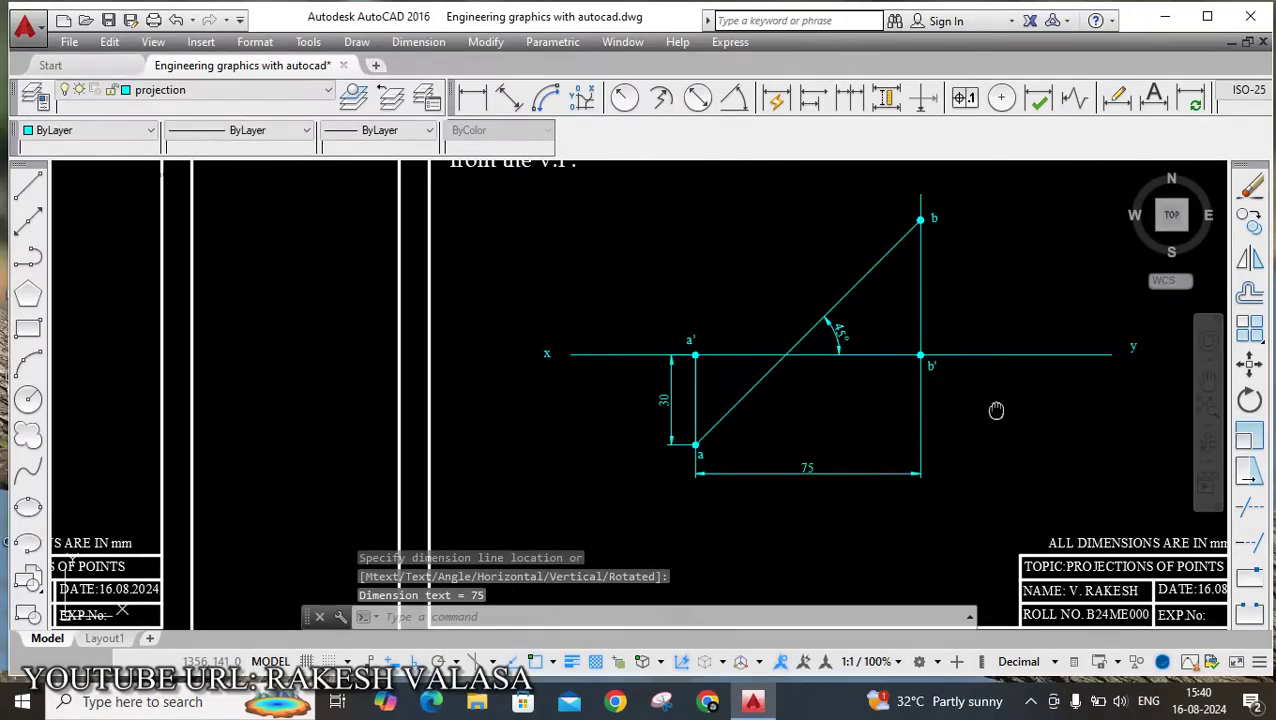
Add a vertical linear dimension from the centre of the b' dot to the centre of the b dot, placed outside the projector.
{"action": "middle_click_drag", "start_coordinate": [996, 410], "coordinate": [756, 524]}
{"action": "key", "text": "Escape"}
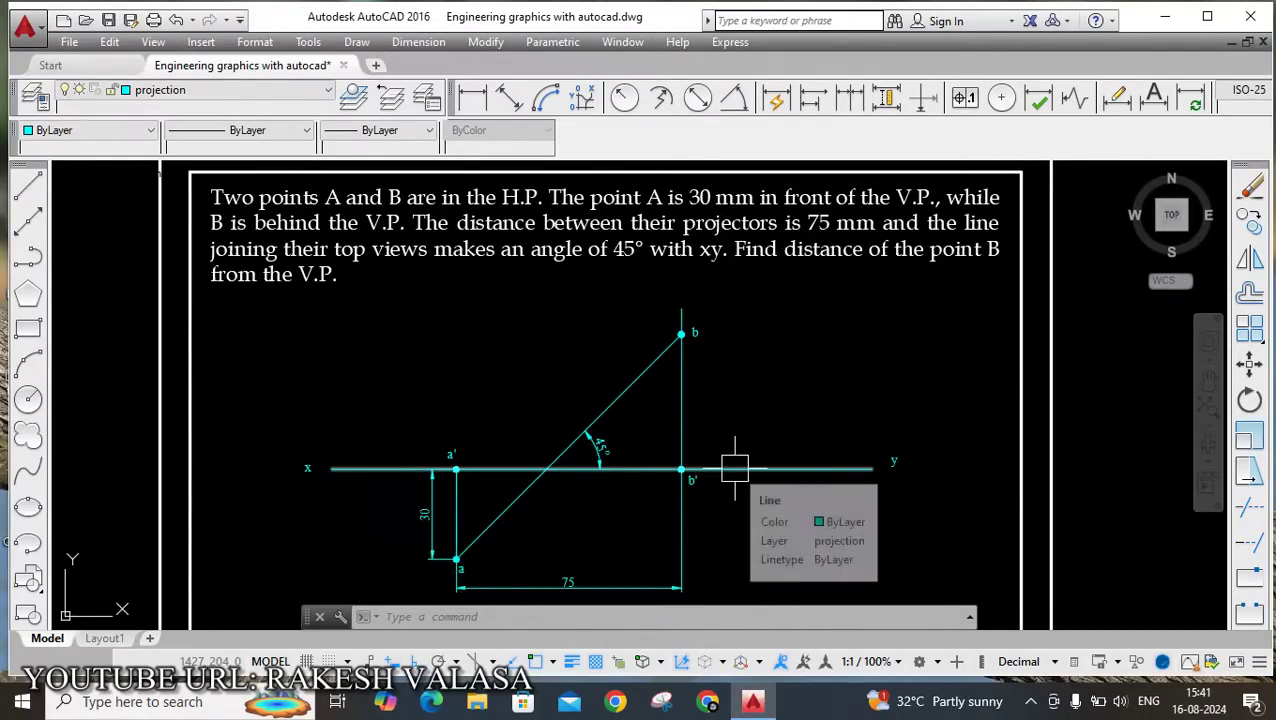
{"action": "type", "text": "dli"}
{"action": "key", "text": "Return"}
{"action": "scroll", "coordinate": [697, 475], "scroll_direction": "up", "scroll_amount": 6}
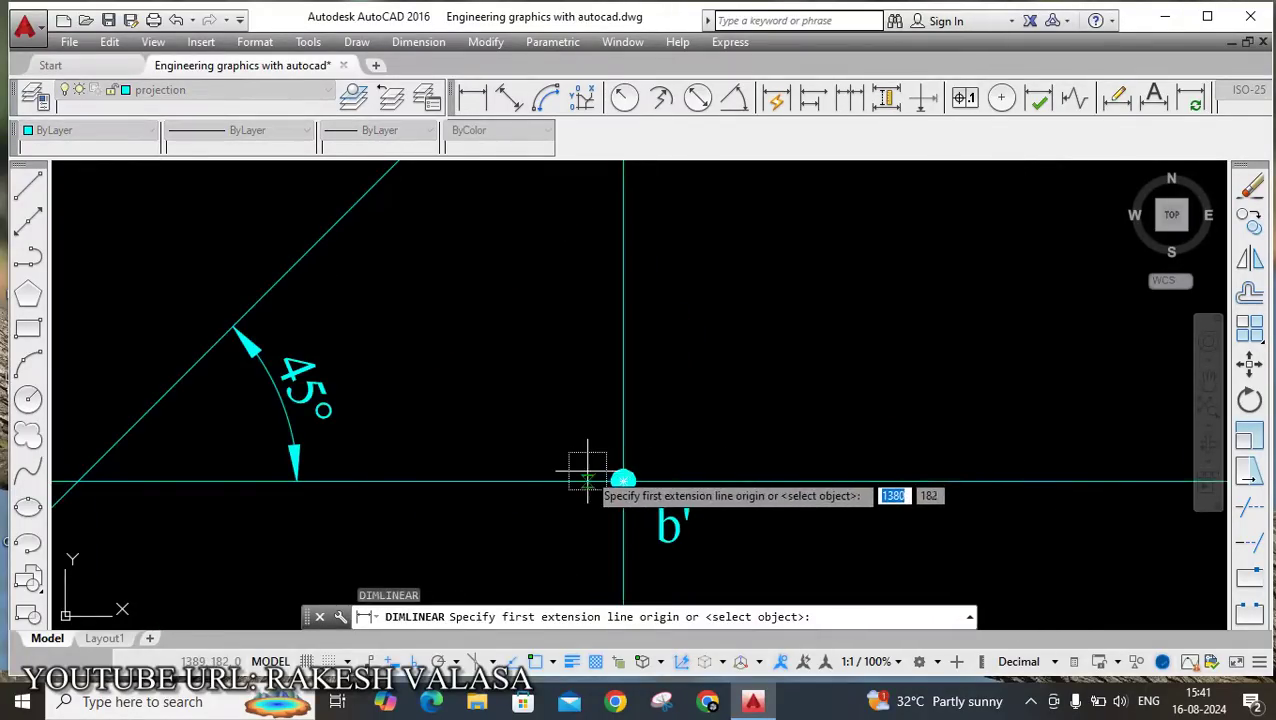
{"action": "left_click", "coordinate": [623, 482]}
{"action": "scroll", "coordinate": [623, 482], "scroll_direction": "down", "scroll_amount": 6}
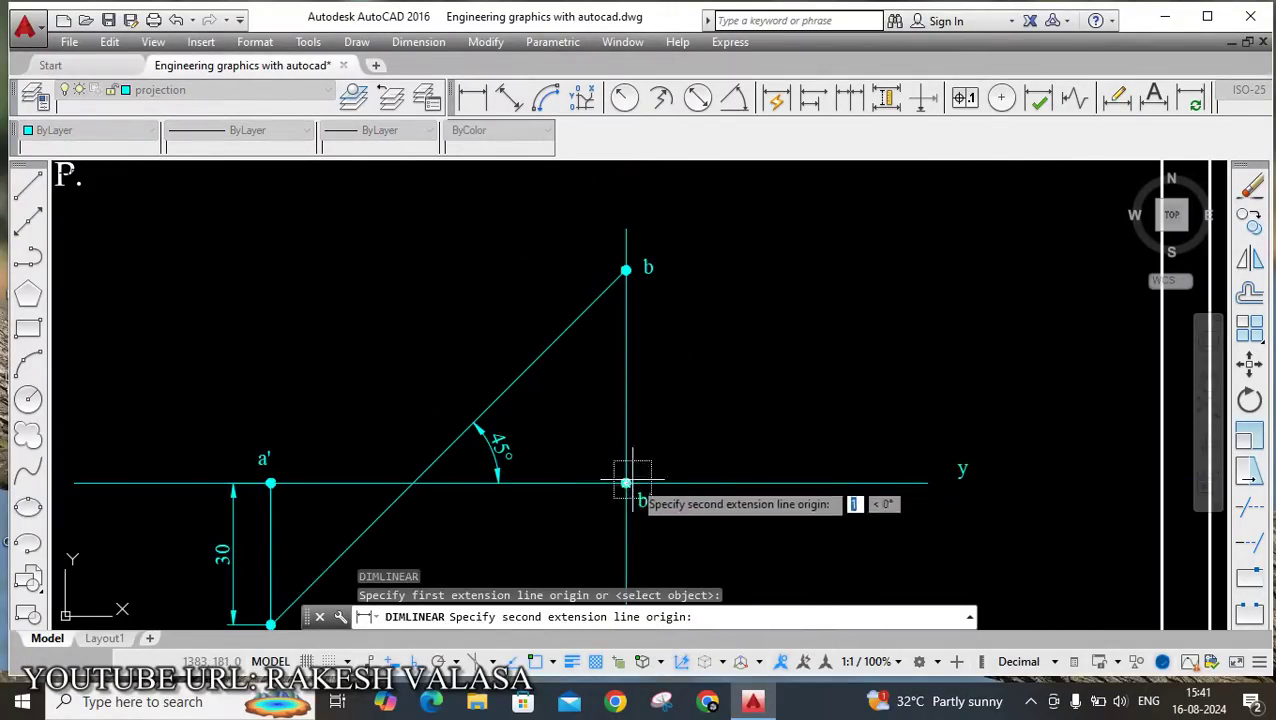
{"action": "scroll", "coordinate": [629, 268], "scroll_direction": "up", "scroll_amount": 6}
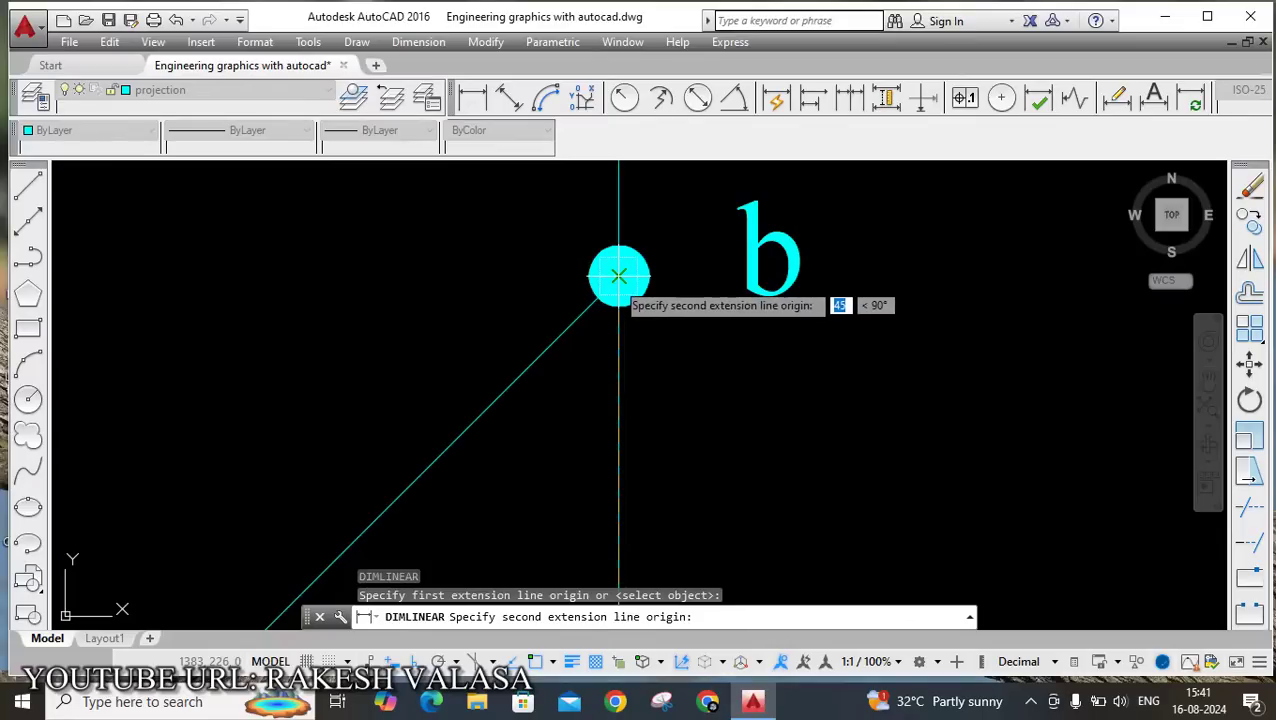
{"action": "left_click", "coordinate": [629, 268]}
{"action": "scroll", "coordinate": [619, 274], "scroll_direction": "down", "scroll_amount": 5}
{"action": "scroll", "coordinate": [728, 313], "scroll_direction": "down", "scroll_amount": 2}
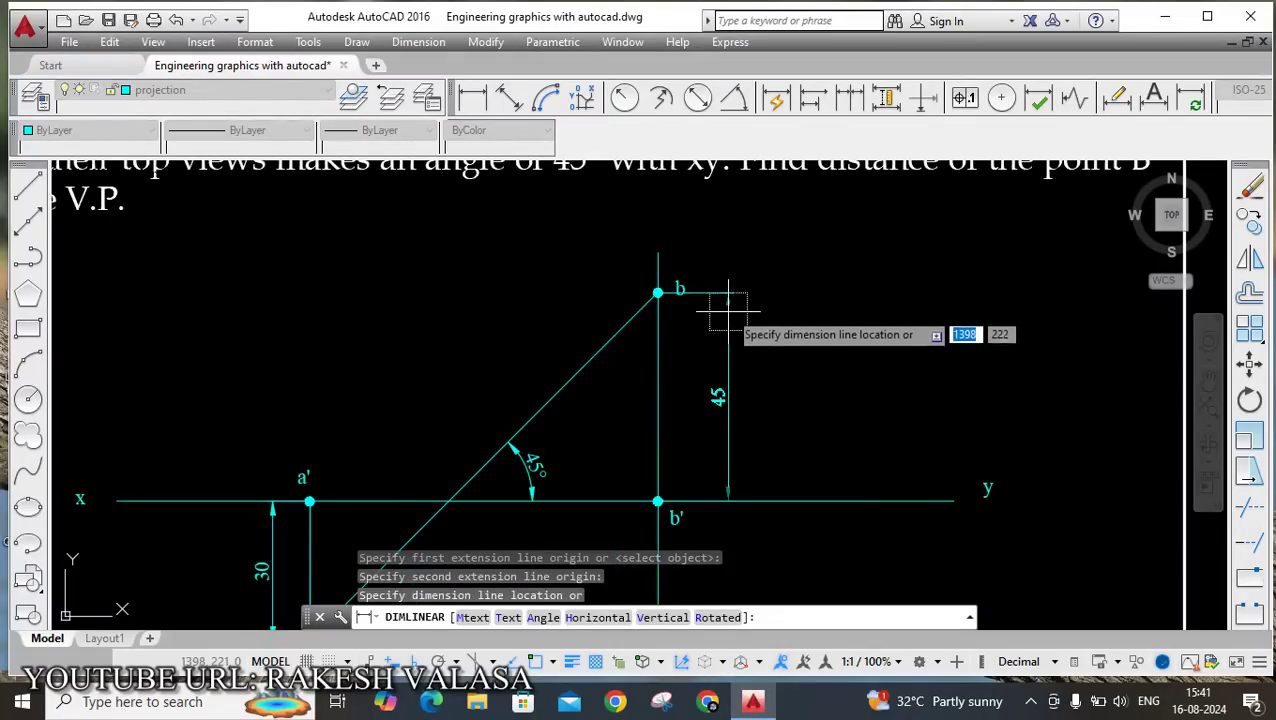
{"action": "left_click", "coordinate": [714, 362]}
{"action": "key", "text": "Escape"}
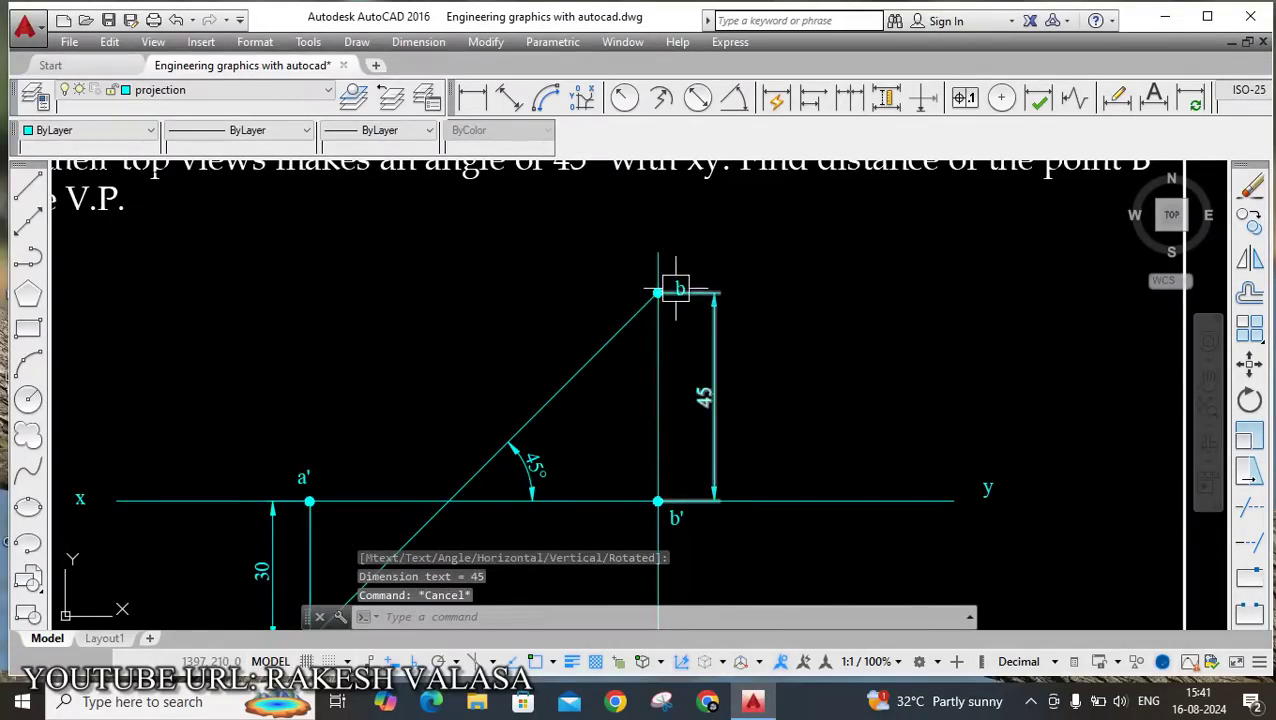
Move the label b off the dimension's extension line to just above its dot, beside the projector, with ortho off.
{"action": "scroll", "coordinate": [676, 288], "scroll_direction": "up", "scroll_amount": 5}
{"action": "type", "text": "m"}
{"action": "key", "text": "Return"}
{"action": "left_click", "coordinate": [700, 270]}
{"action": "key", "text": "Return"}
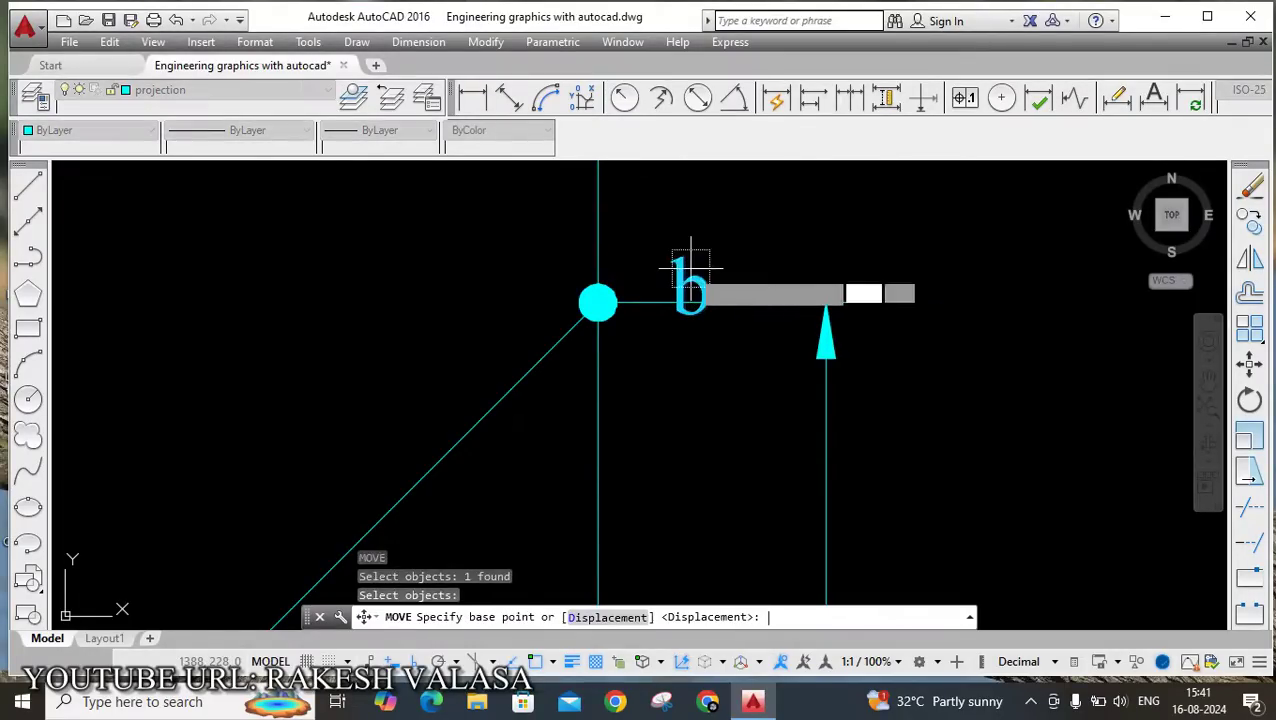
{"action": "left_click", "coordinate": [670, 262]}
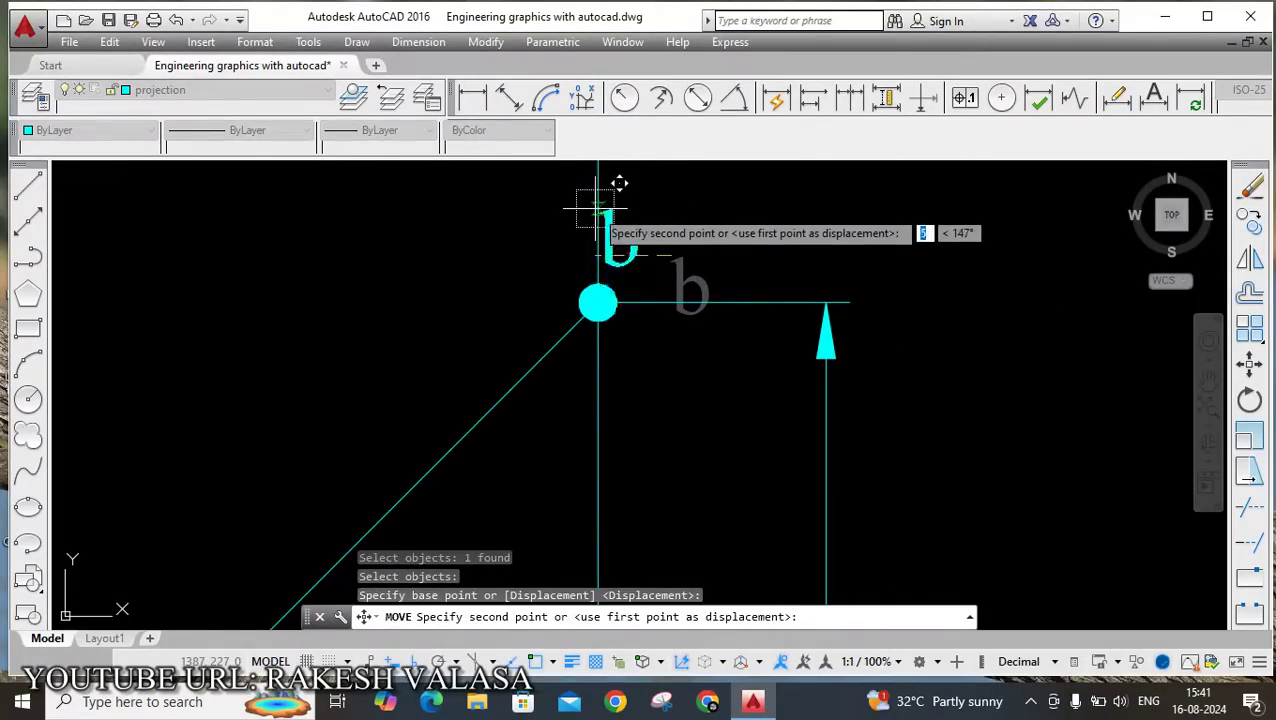
{"action": "key", "text": "F8"}
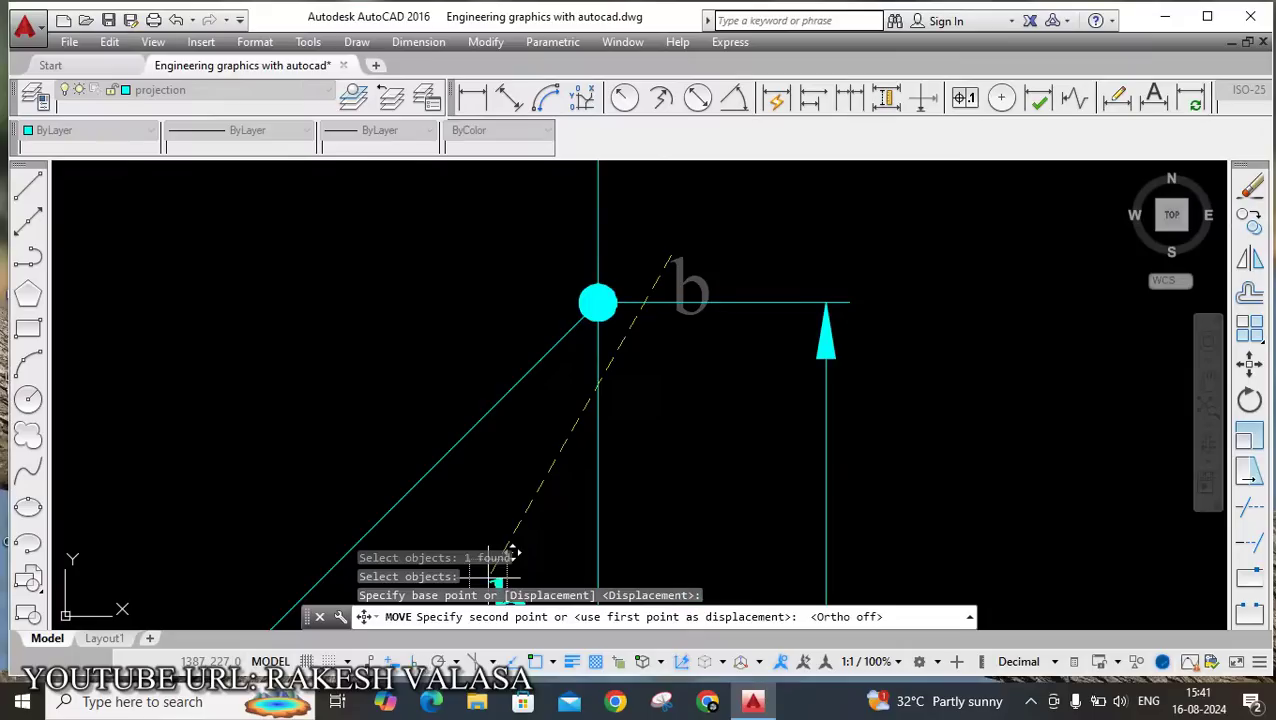
{"action": "left_click", "coordinate": [623, 218]}
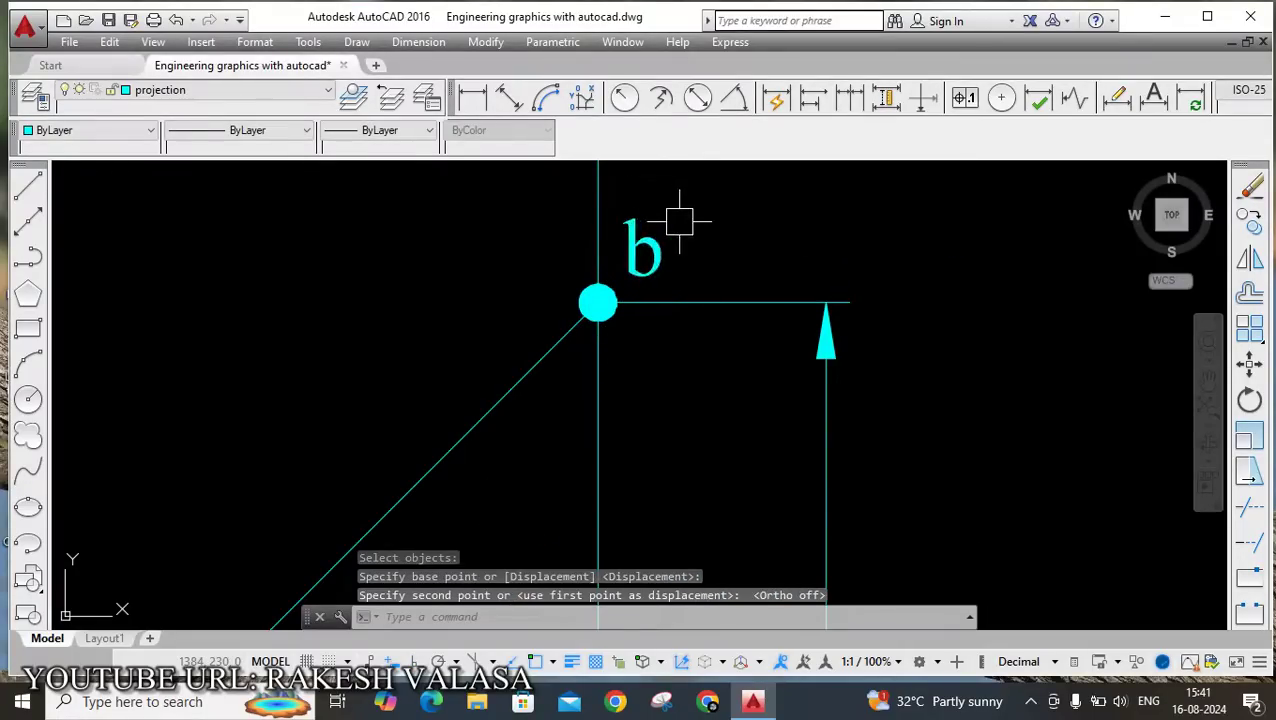
Add a multiline text note below the 75 mm dimension reading "DISTANCE OF THR POINT B FROM VP b'b = 45 mm".
{"action": "scroll", "coordinate": [789, 219], "scroll_direction": "down", "scroll_amount": 6}
{"action": "scroll", "coordinate": [853, 276], "scroll_direction": "up", "scroll_amount": 5}
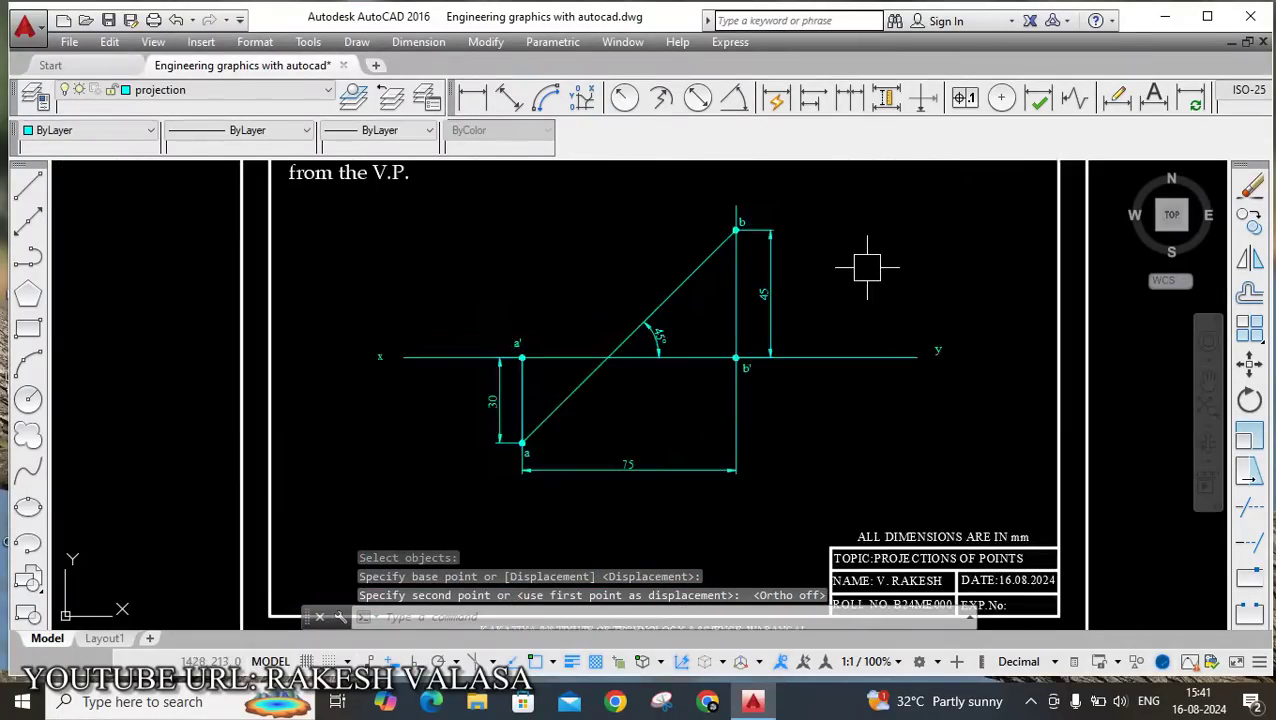
{"action": "scroll", "coordinate": [869, 271], "scroll_direction": "down", "scroll_amount": 1}
{"action": "middle_click_drag", "start_coordinate": [820, 319], "coordinate": [780, 330]}
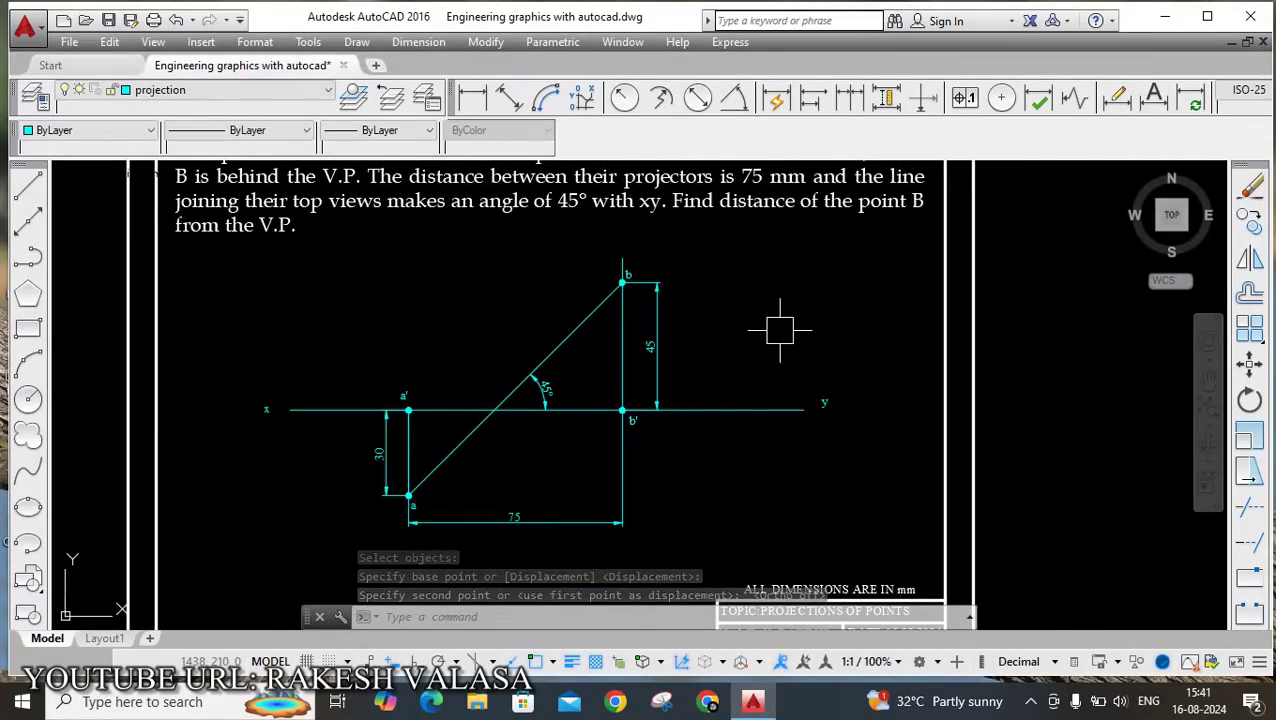
{"action": "type", "text": "mt"}
{"action": "key", "text": "Return"}
{"action": "scroll", "coordinate": [751, 290], "scroll_direction": "down", "scroll_amount": 5}
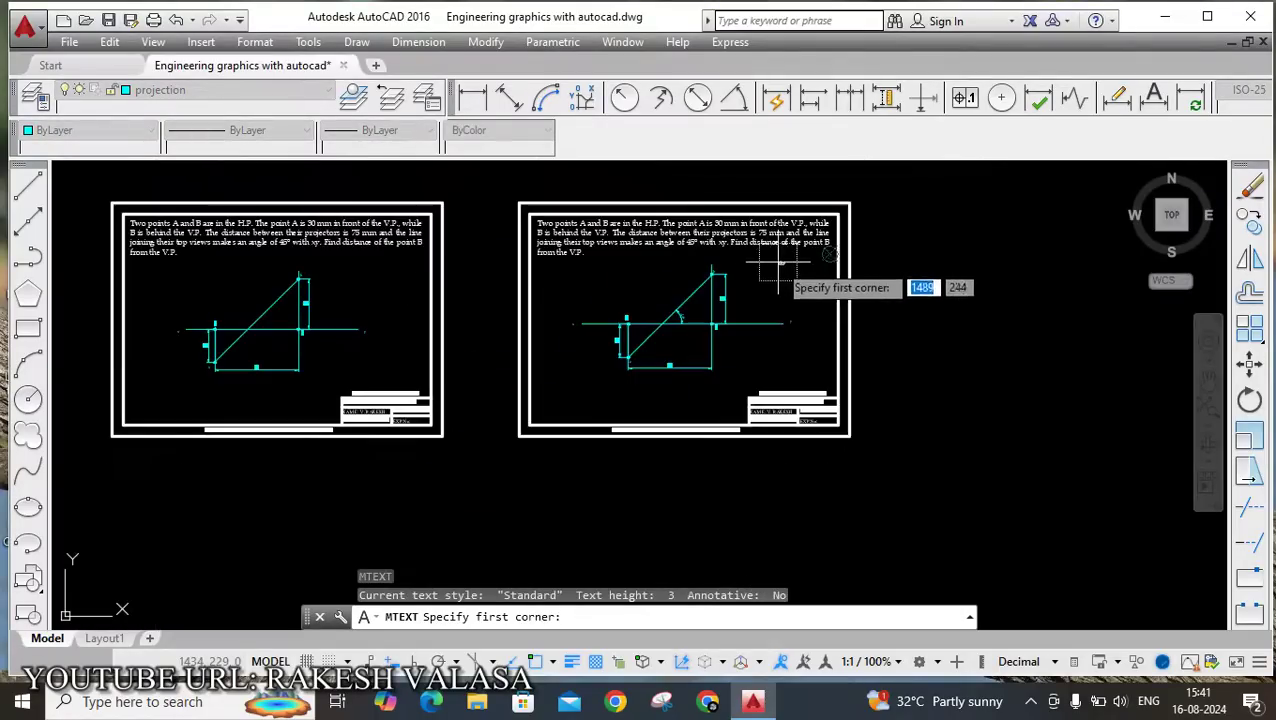
{"action": "scroll", "coordinate": [560, 399], "scroll_direction": "up", "scroll_amount": 7}
{"action": "left_click", "coordinate": [390, 368]}
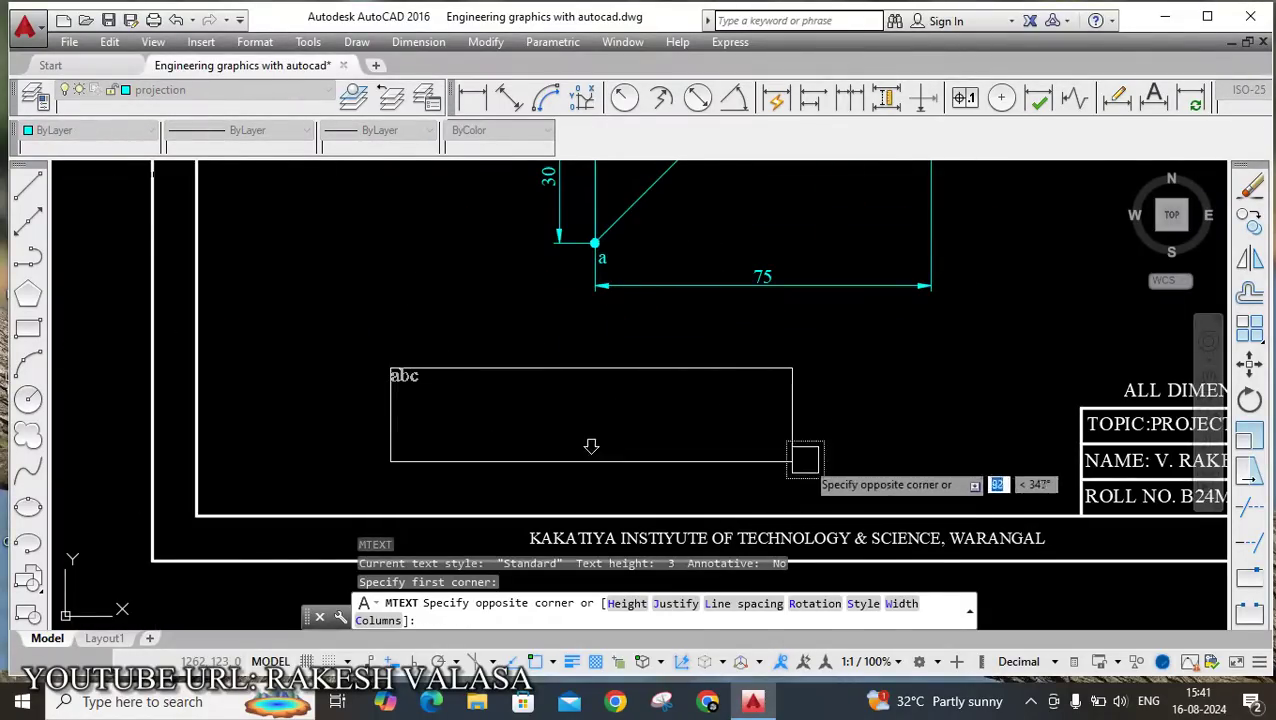
{"action": "left_click", "coordinate": [893, 475]}
{"action": "scroll", "coordinate": [895, 478], "scroll_direction": "down", "scroll_amount": 4}
{"action": "scroll", "coordinate": [898, 488], "scroll_direction": "down", "scroll_amount": 2}
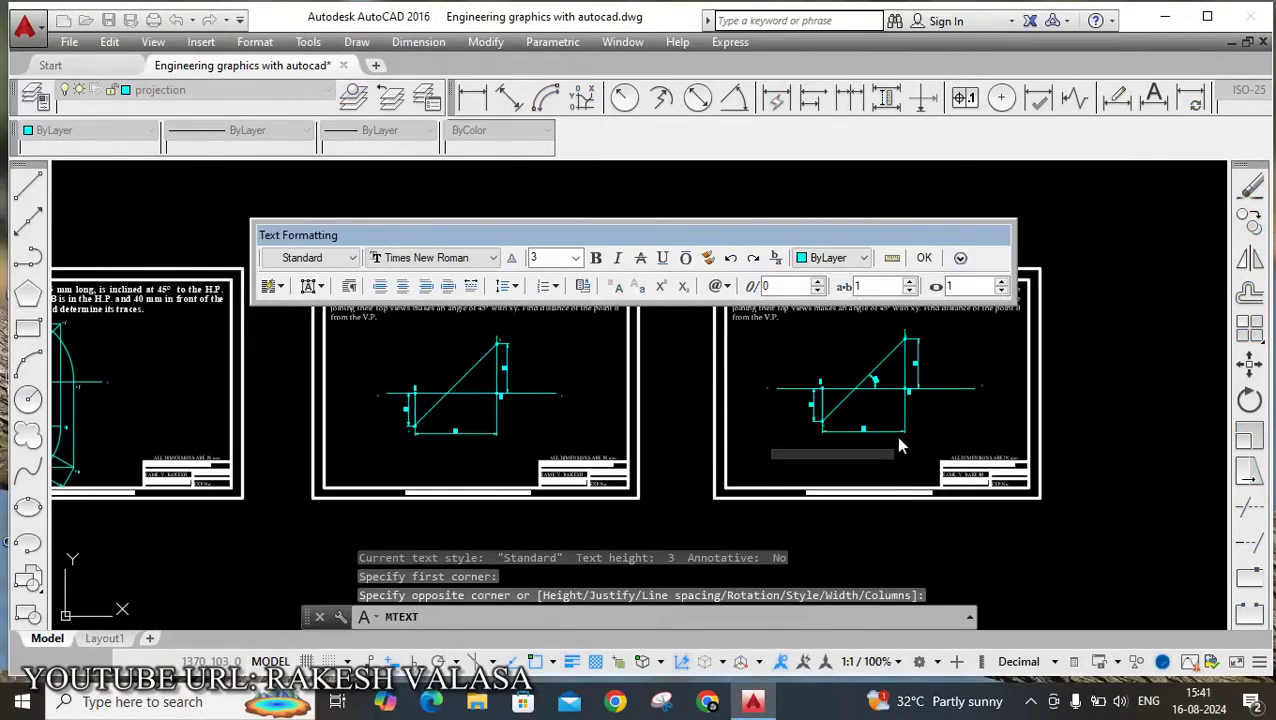
{"action": "scroll", "coordinate": [945, 362], "scroll_direction": "up", "scroll_amount": 5}
{"action": "scroll", "coordinate": [947, 363], "scroll_direction": "down", "scroll_amount": 5}
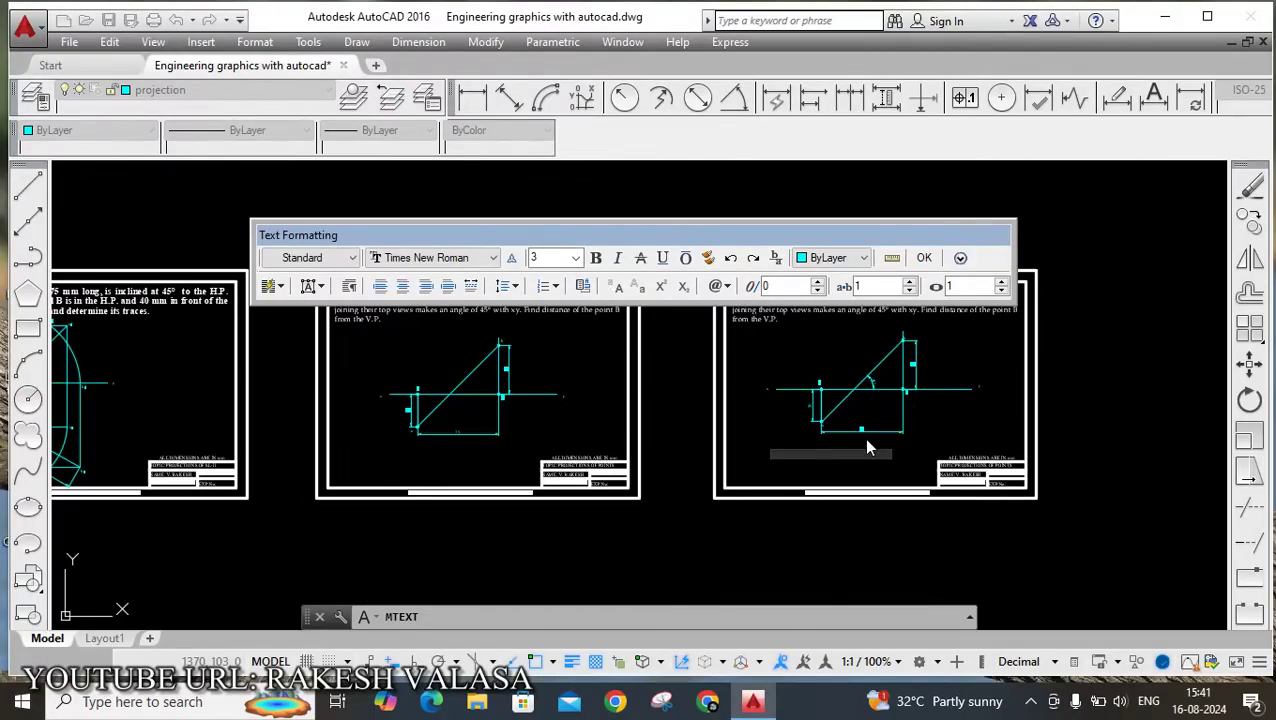
{"action": "scroll", "coordinate": [863, 438], "scroll_direction": "up", "scroll_amount": 2}
{"action": "type", "text": "S"}
{"action": "type", "text": "ISTA"}
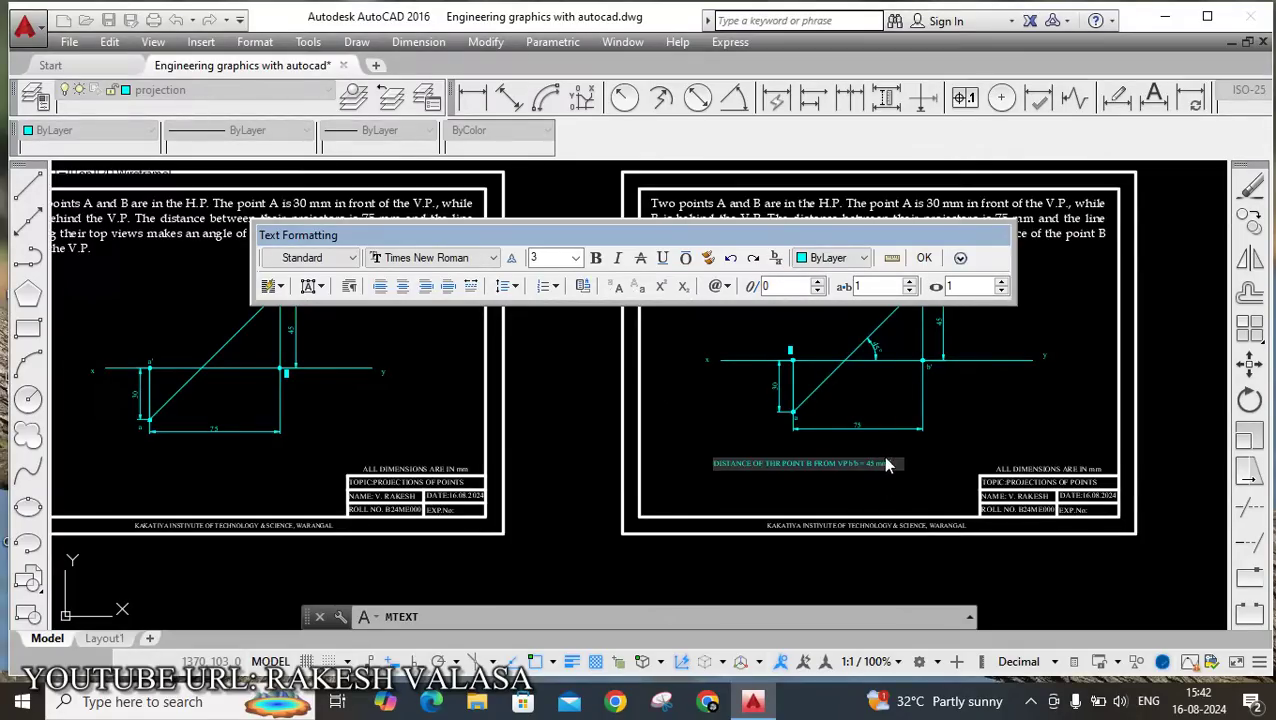
Set the note's text height to 5 and finish editing it.
{"action": "left_click", "coordinate": [576, 258]}
{"action": "left_click", "coordinate": [559, 286]}
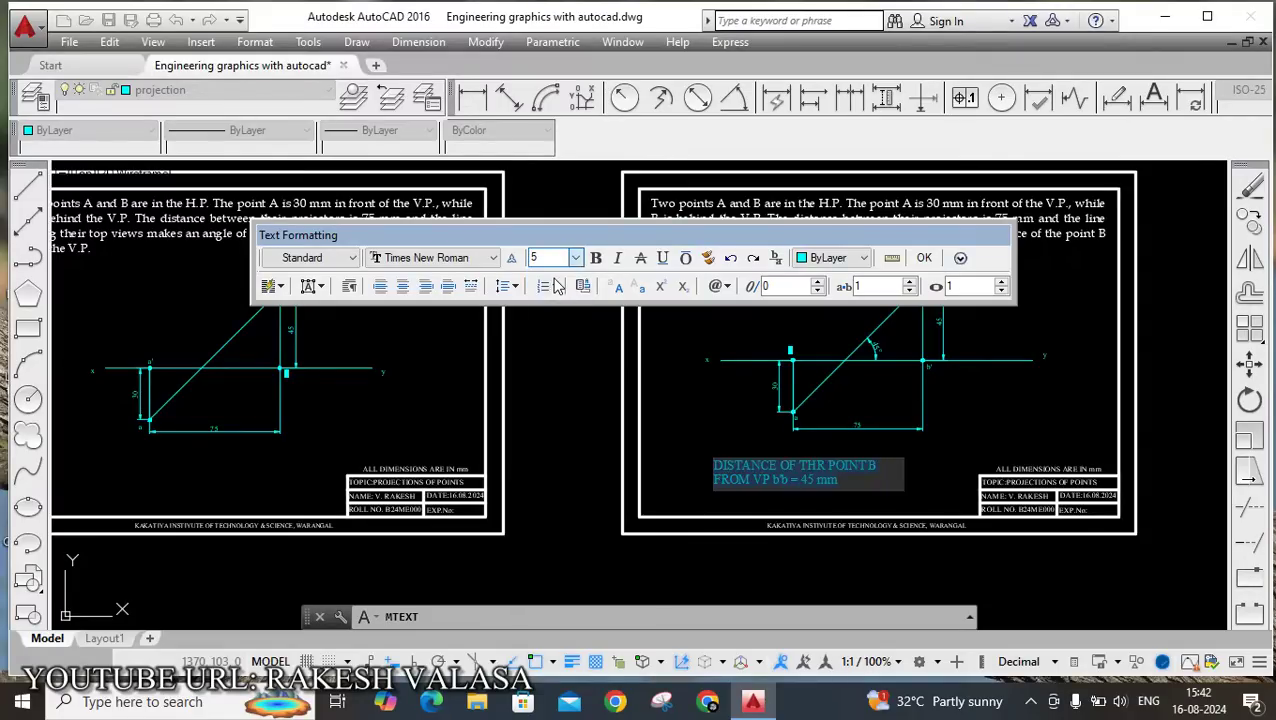
{"action": "left_click", "coordinate": [927, 258]}
Stretch the distance note's text box horizontally so the whole note fits on one line.
{"action": "left_click", "coordinate": [896, 464]}
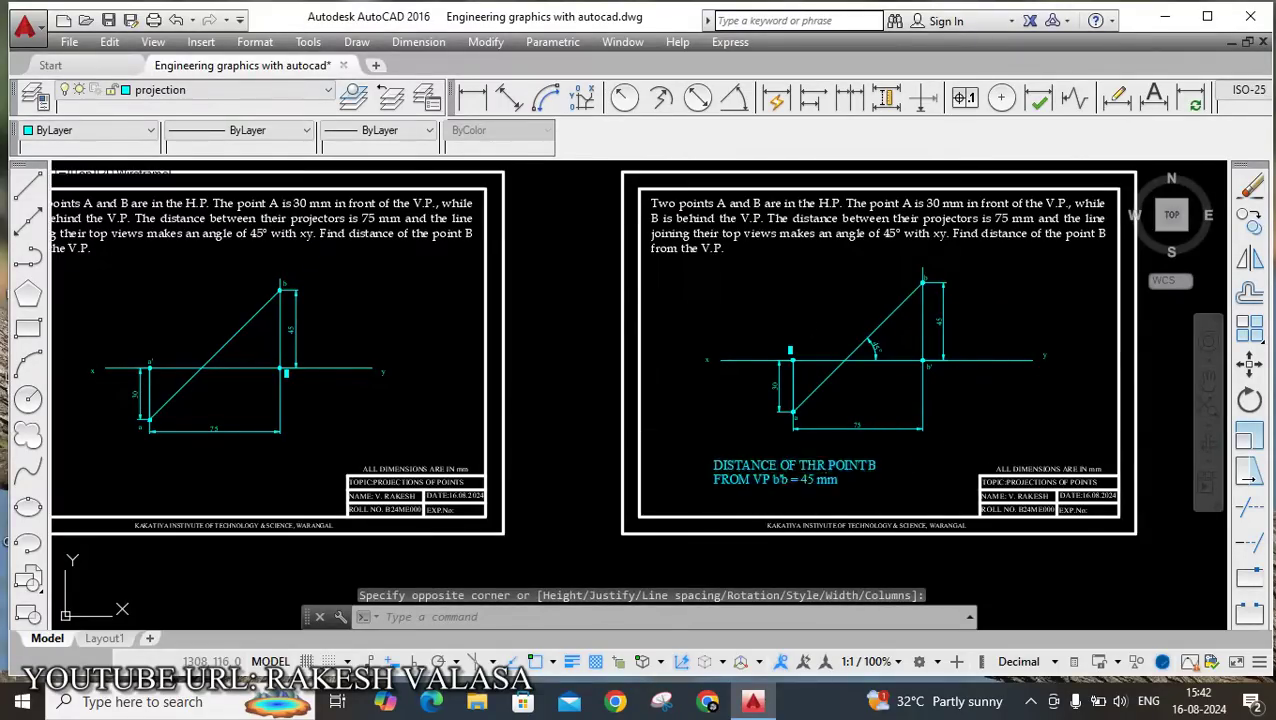
{"action": "double_click", "coordinate": [896, 464]}
{"action": "left_click", "coordinate": [890, 462]}
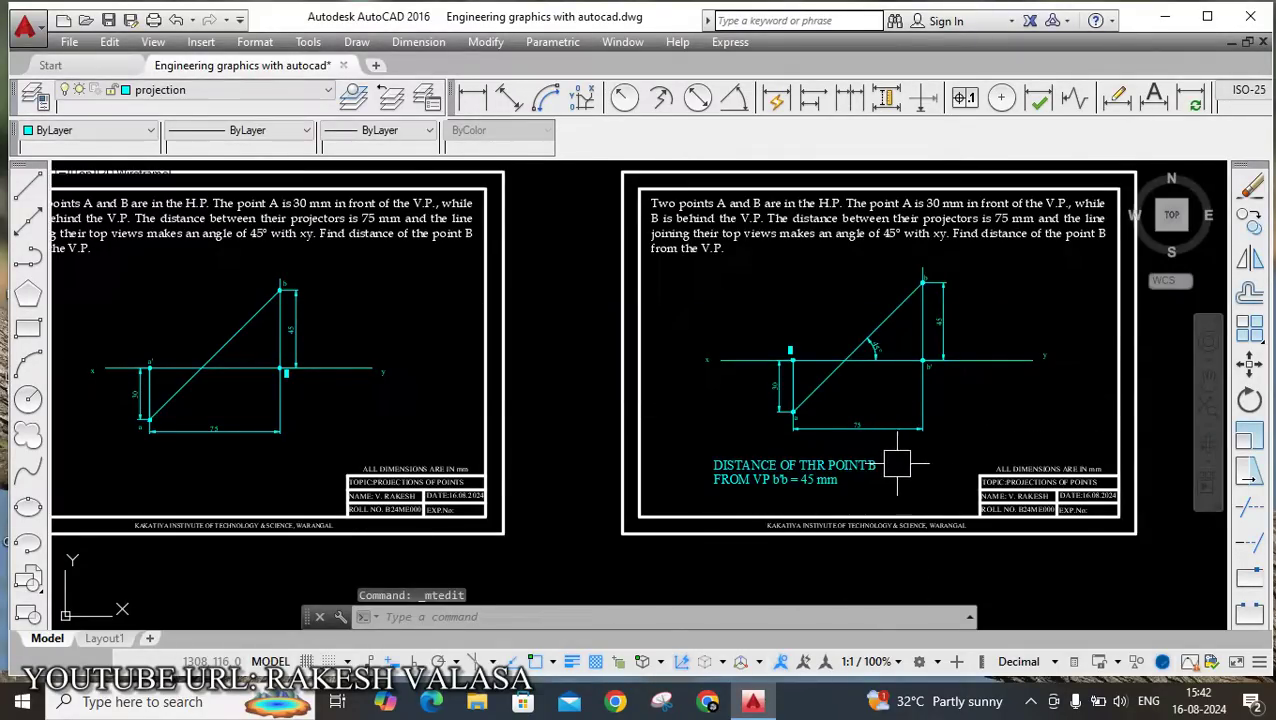
{"action": "left_click", "coordinate": [903, 460]}
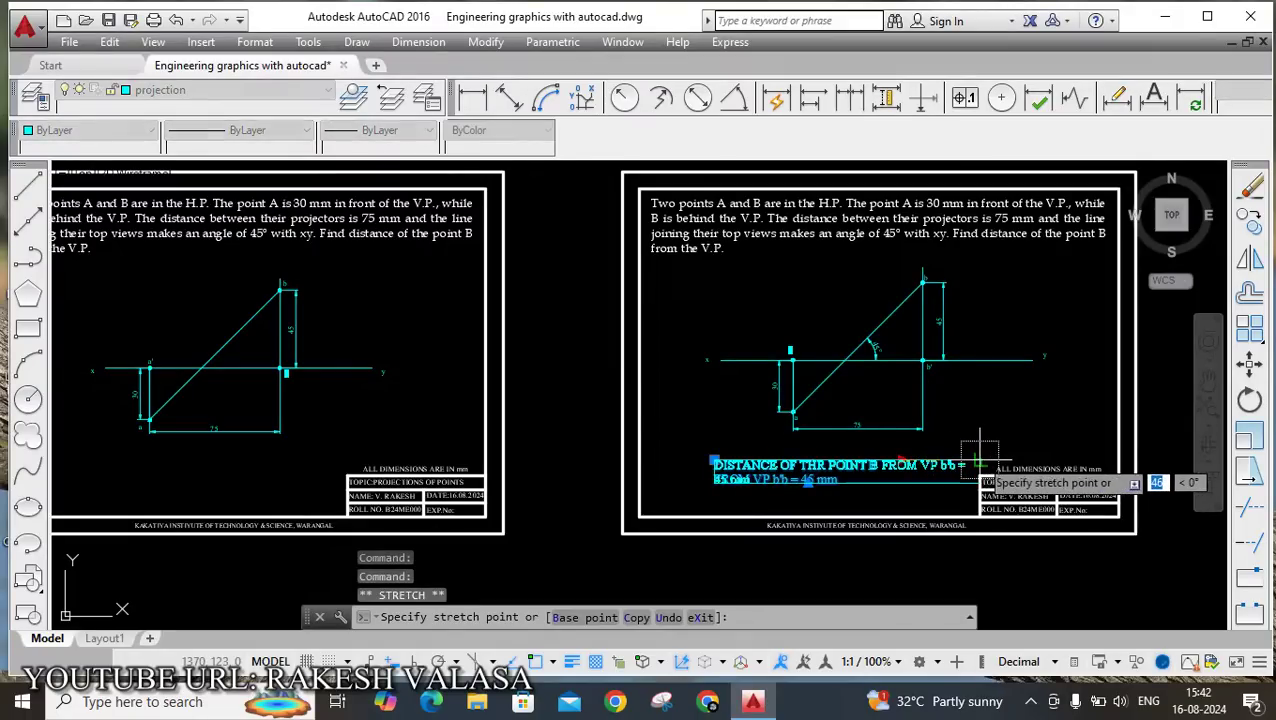
{"action": "left_click", "coordinate": [1048, 461]}
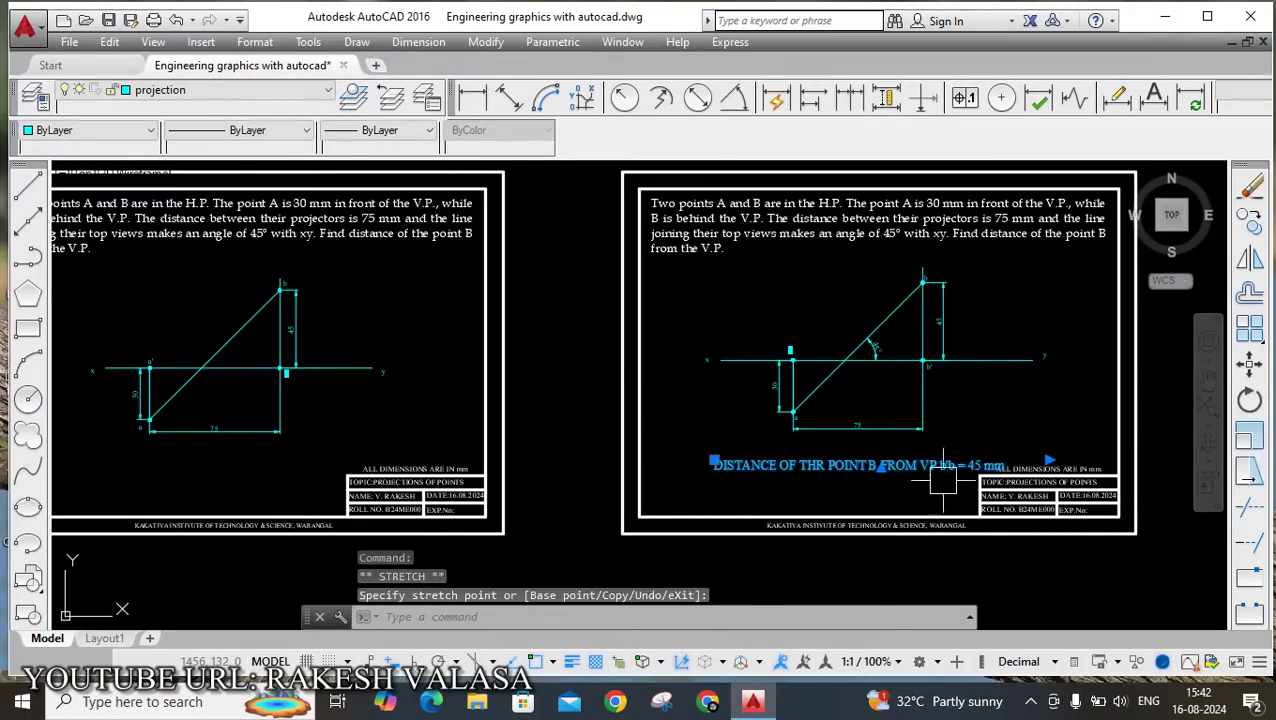
{"action": "key", "text": "Escape"}
Move the distance note away from the title block, into the clear space below the projections.
{"action": "scroll", "coordinate": [865, 482], "scroll_direction": "up", "scroll_amount": 2}
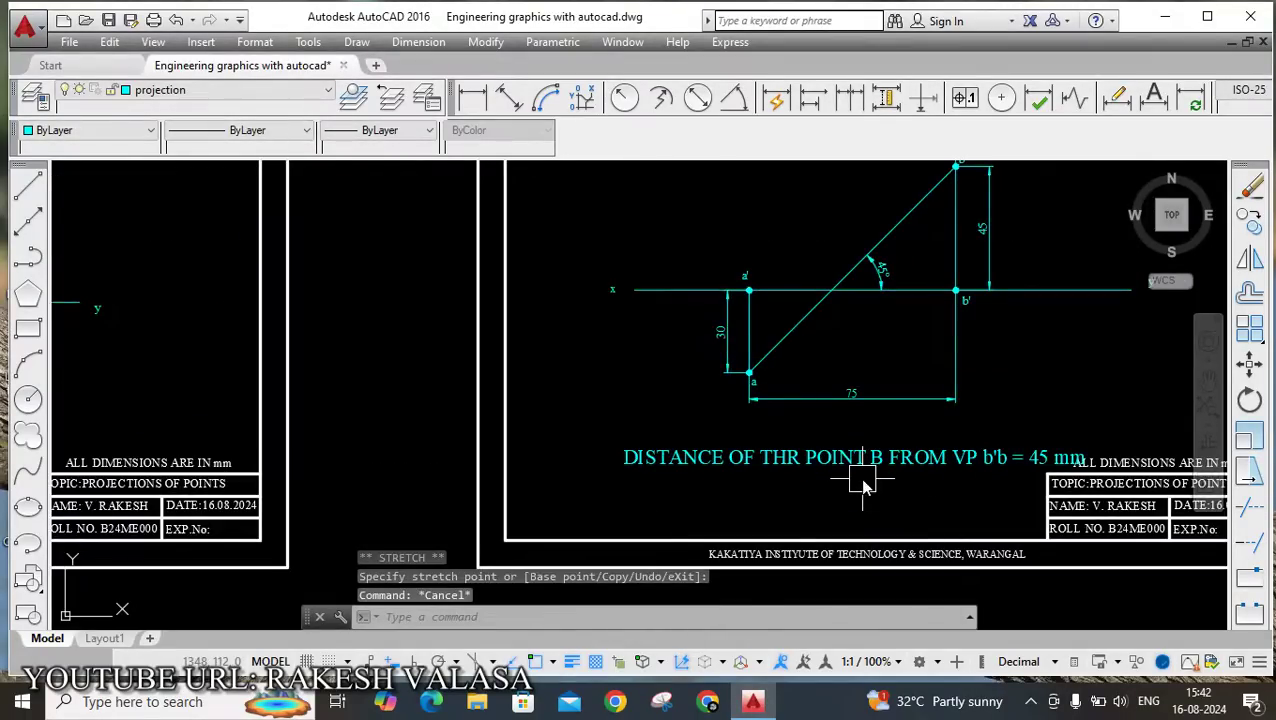
{"action": "type", "text": "m"}
{"action": "key", "text": "Return"}
{"action": "left_click", "coordinate": [818, 472]}
{"action": "key", "text": "Return"}
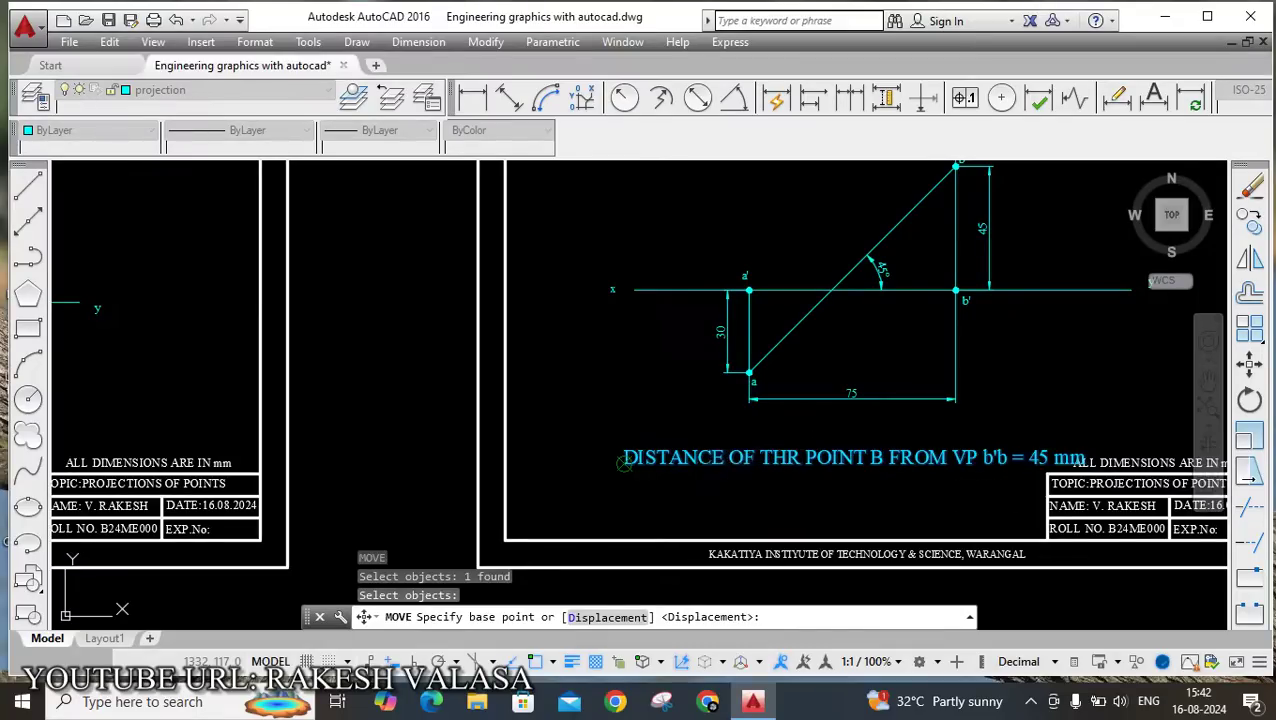
{"action": "left_click", "coordinate": [623, 461]}
{"action": "left_click", "coordinate": [541, 469]}
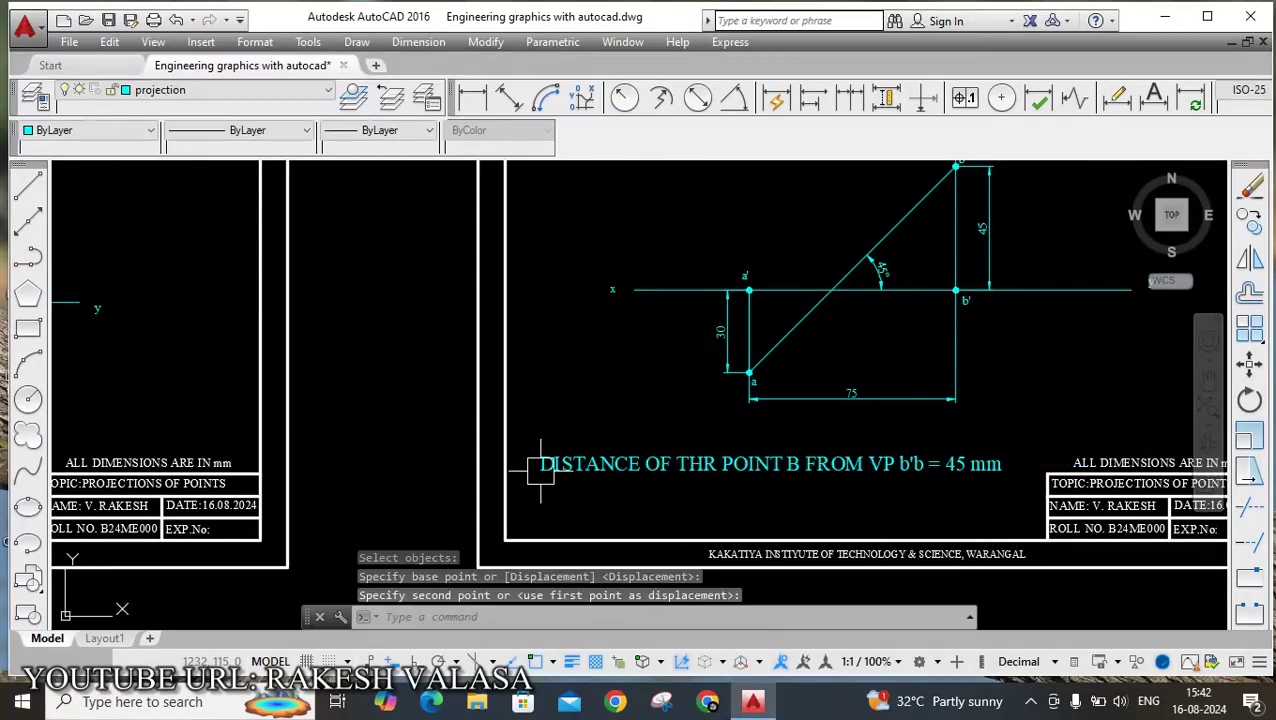
{"action": "key", "text": "Escape"}
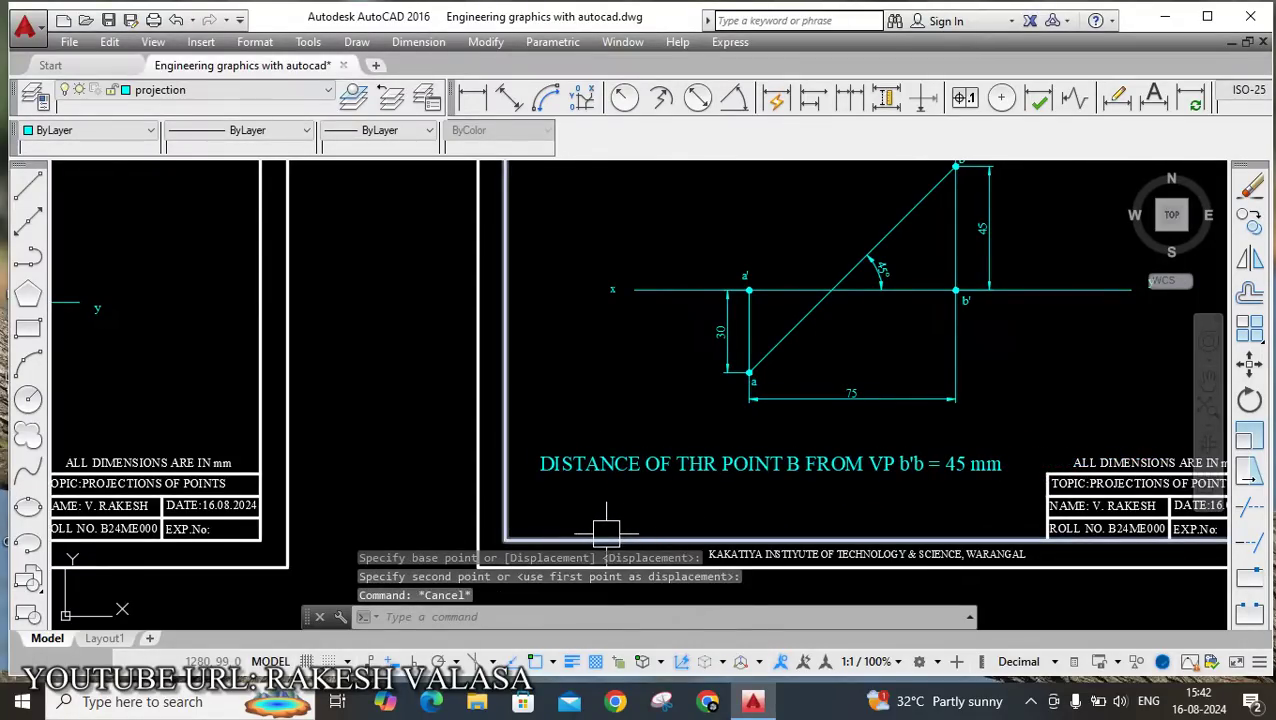
Examine the completed sheet, from problem statement to title block, in the clean screen display.
{"action": "scroll", "coordinate": [617, 530], "scroll_direction": "down", "scroll_amount": 3}
{"action": "scroll", "coordinate": [805, 515], "scroll_direction": "up", "scroll_amount": 3}
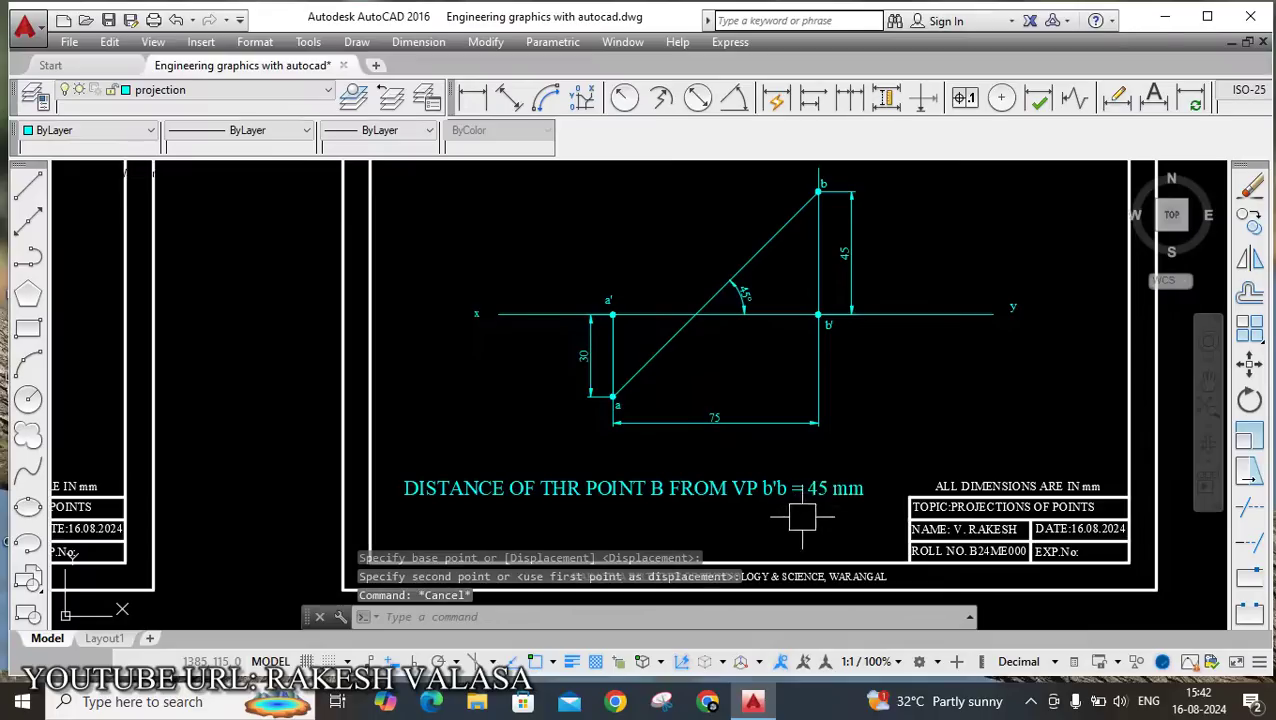
{"action": "mouse_move", "coordinate": [935, 421]}
{"action": "middle_mouse_down"}
{"action": "mouse_move", "coordinate": [812, 478]}
{"action": "mouse_move", "coordinate": [812, 510]}
{"action": "middle_mouse_up"}
{"action": "mouse_move", "coordinate": [891, 313]}
{"action": "middle_mouse_down"}
{"action": "mouse_move", "coordinate": [865, 413]}
{"action": "mouse_move", "coordinate": [877, 359]}
{"action": "middle_mouse_up"}
{"action": "scroll", "coordinate": [877, 359], "scroll_direction": "down", "scroll_amount": 2}
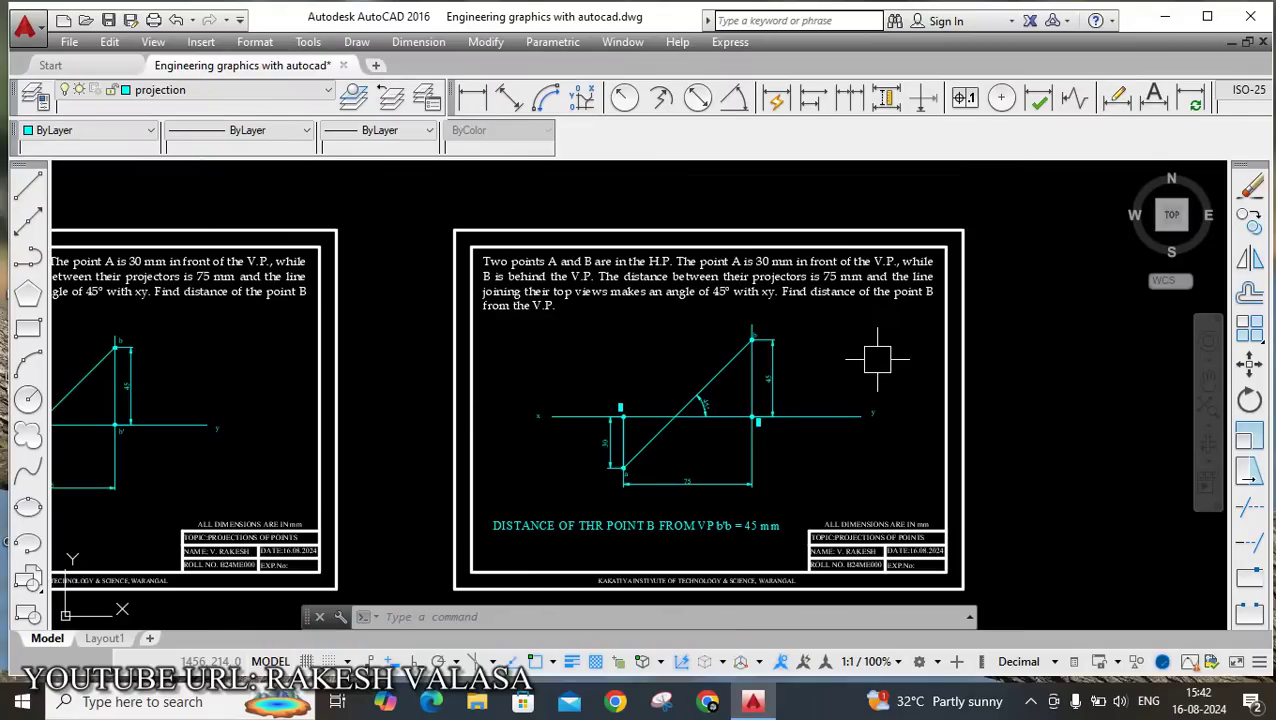
{"action": "scroll", "coordinate": [905, 379], "scroll_direction": "up", "scroll_amount": 2}
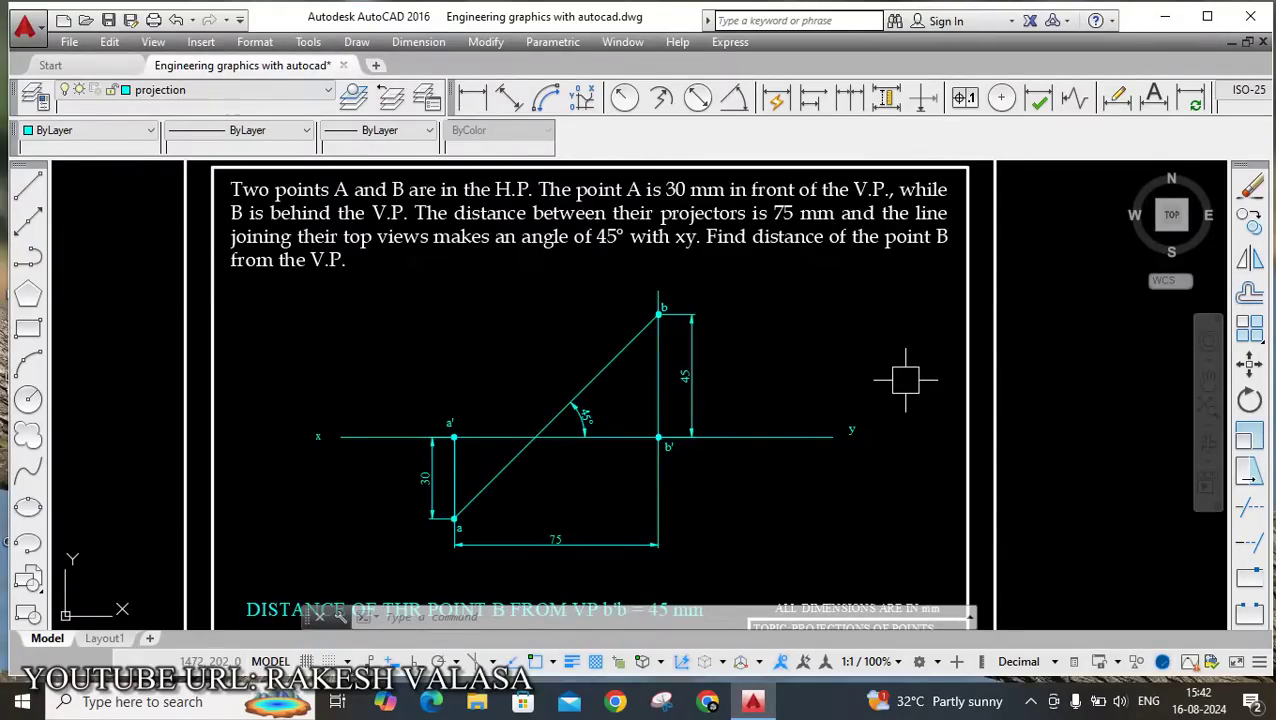
{"action": "key", "text": "ctrl+0"}
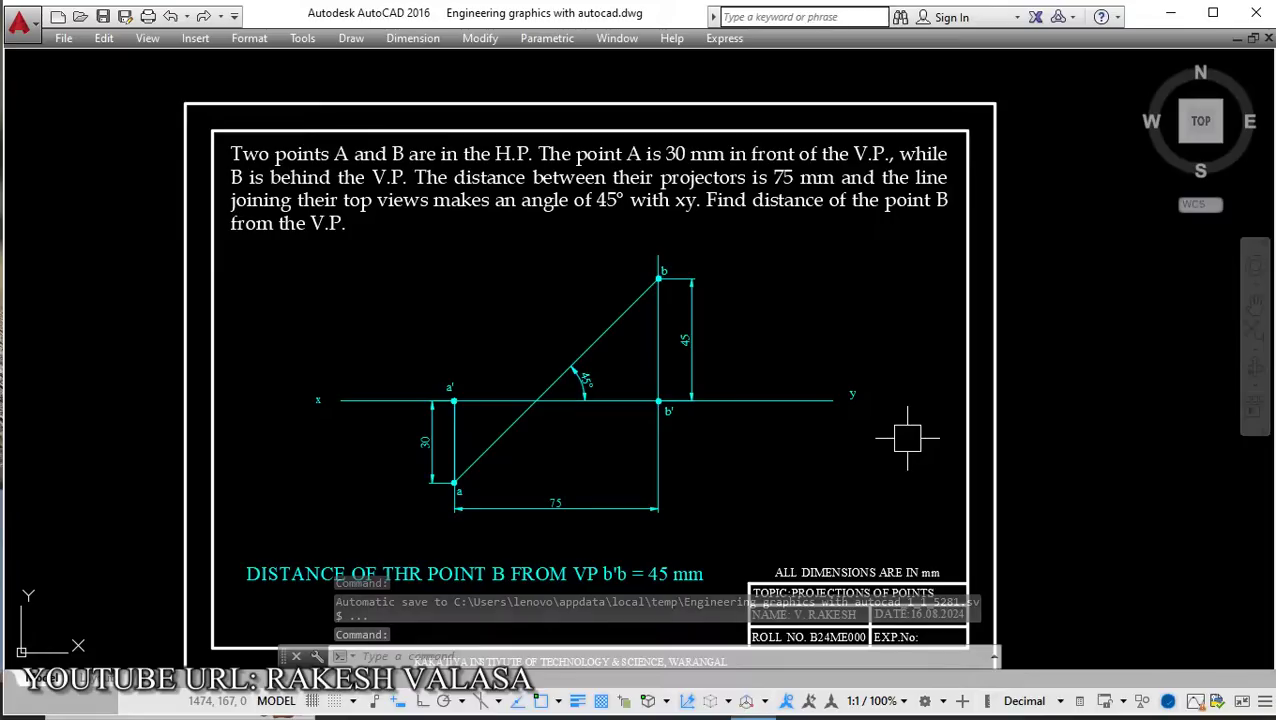
Start a plot of the model and choose Microsoft Print to PDF as the printer.
{"action": "key", "text": "ctrl+p"}
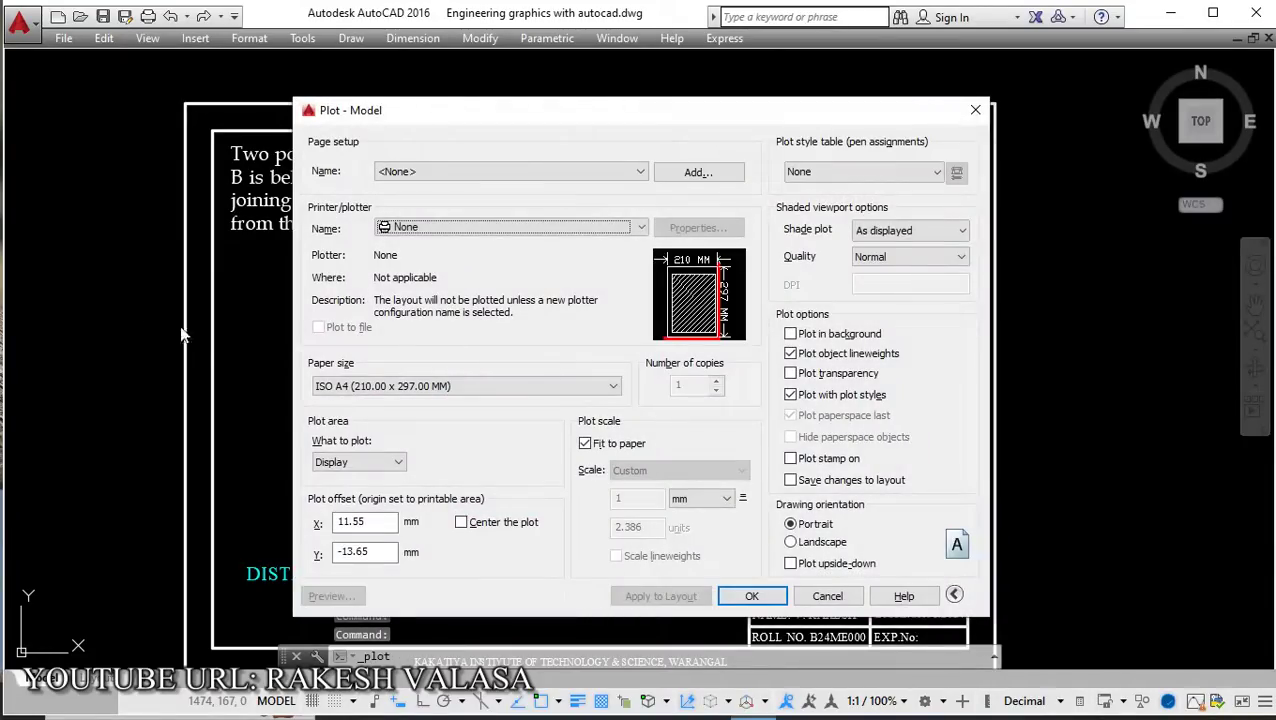
{"action": "left_click", "coordinate": [418, 230]}
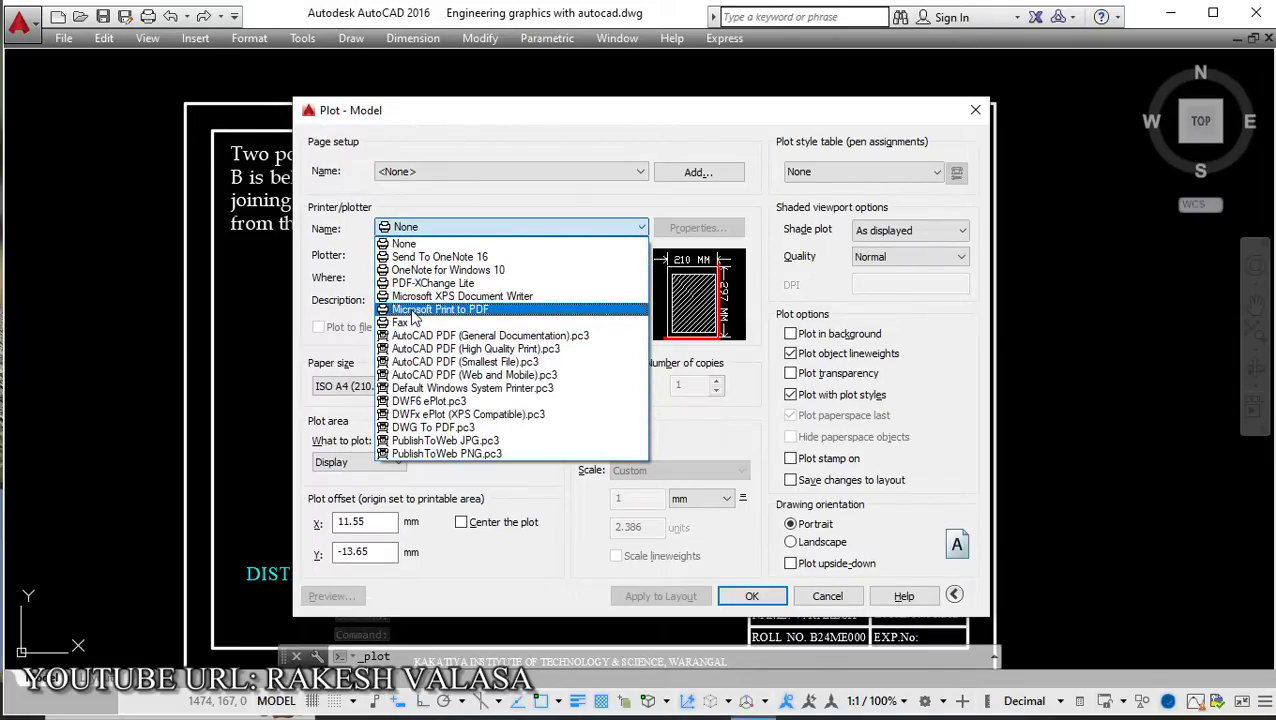
{"action": "left_click", "coordinate": [440, 310]}
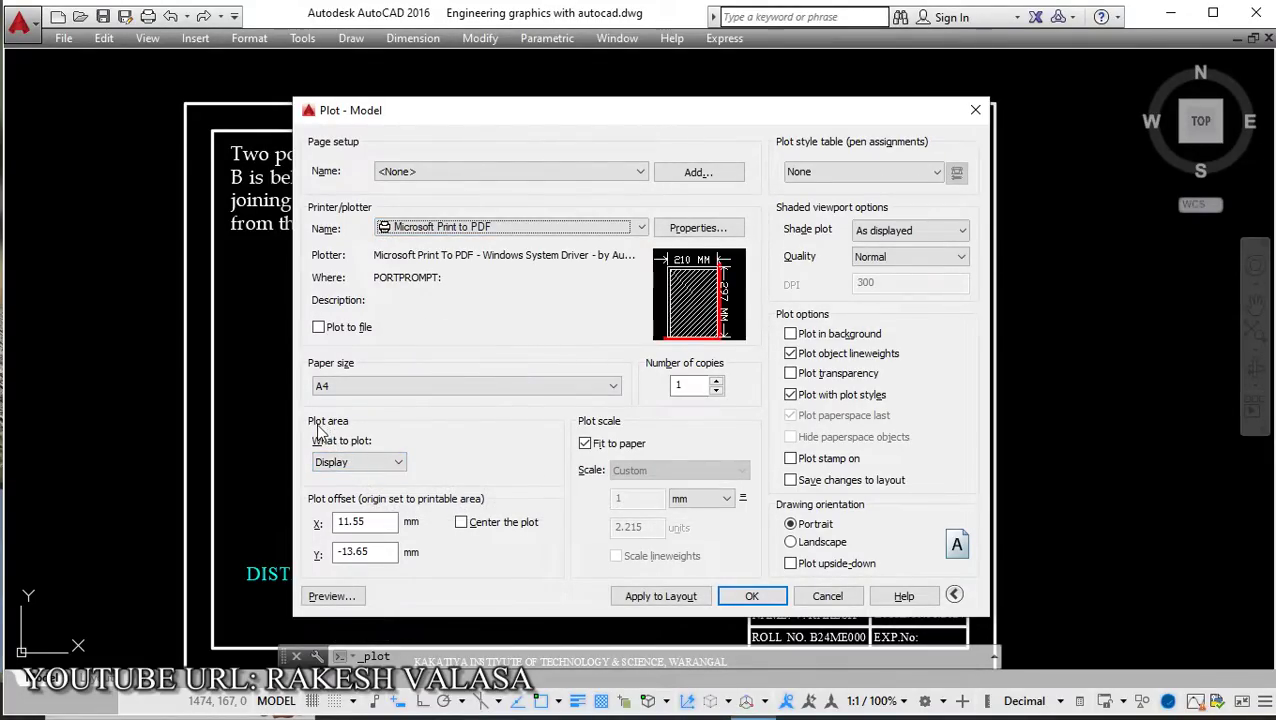
Set the plot area to a window spanning opposite corners of the completed sheet's outer border.
{"action": "left_click", "coordinate": [378, 463]}
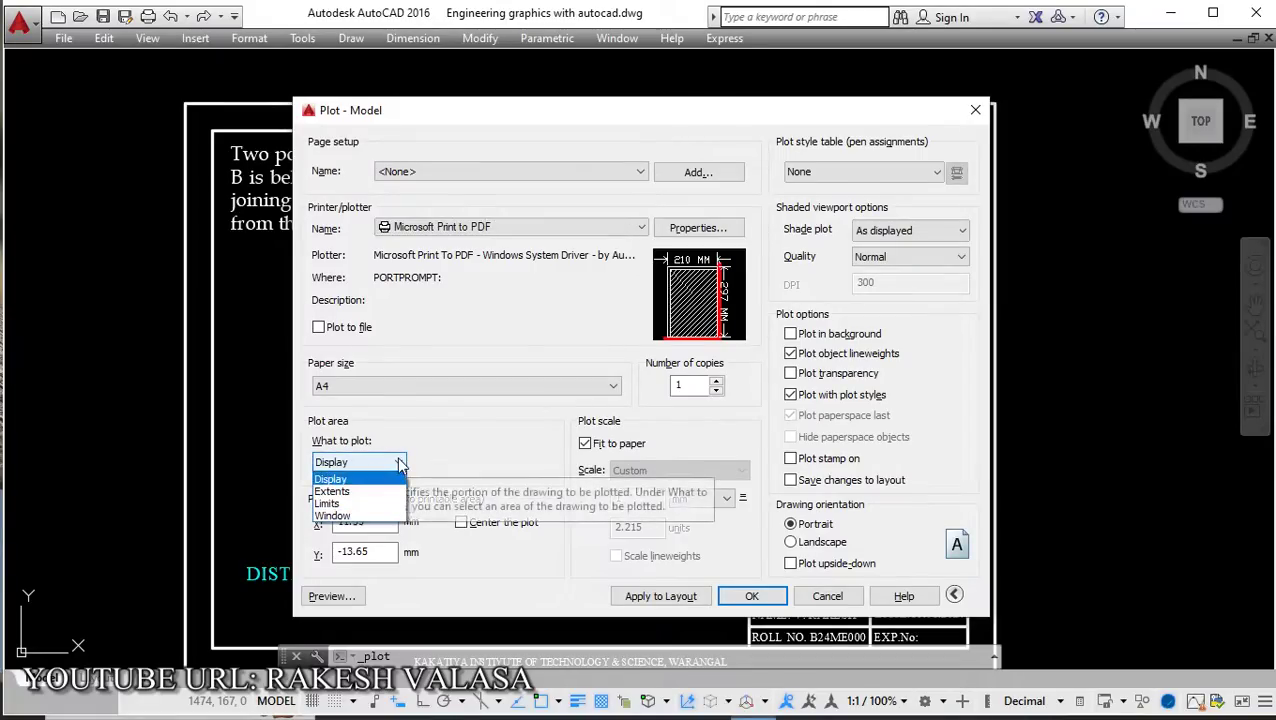
{"action": "left_click", "coordinate": [380, 515]}
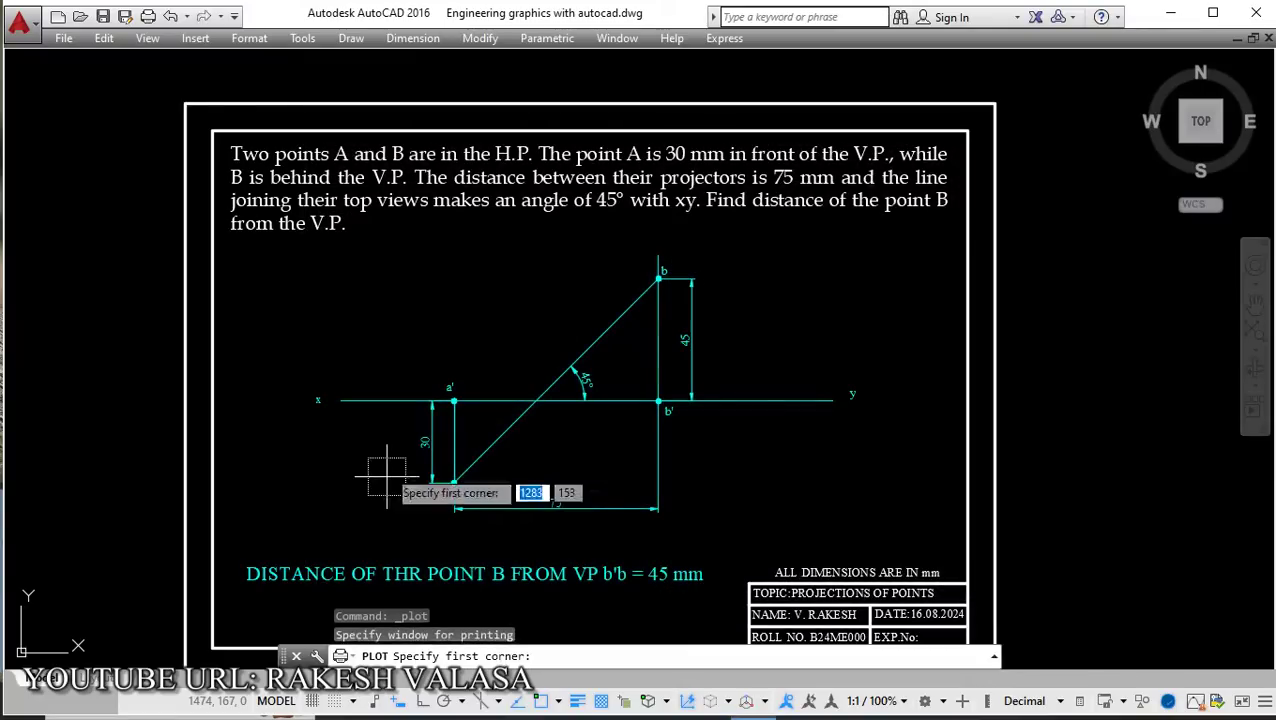
{"action": "left_click", "coordinate": [224, 142]}
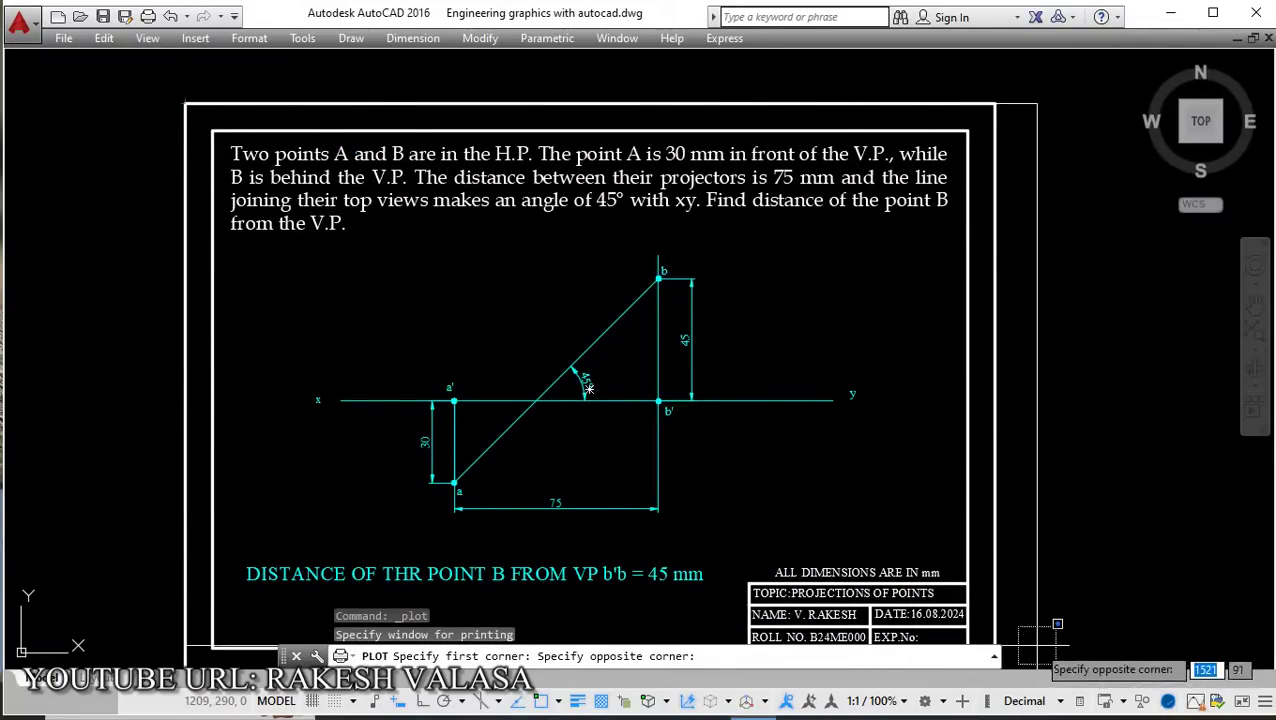
{"action": "scroll", "coordinate": [1030, 610], "scroll_direction": "down", "scroll_amount": 3}
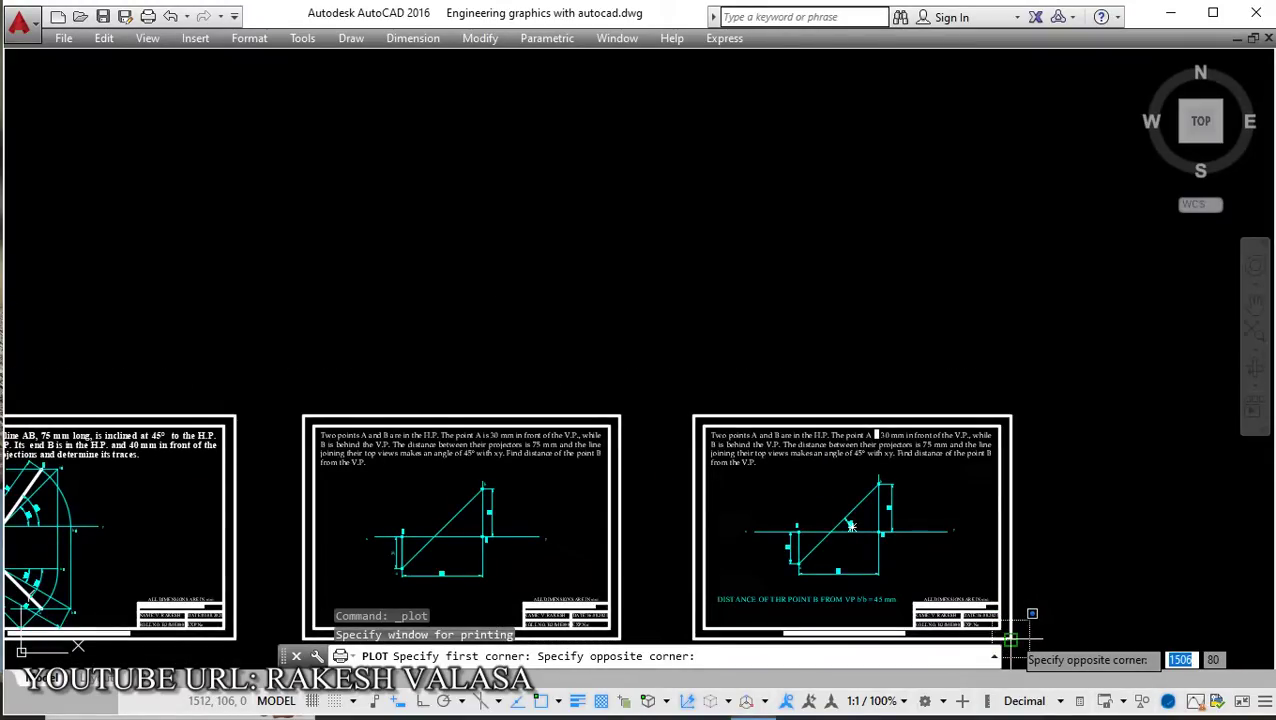
{"action": "left_click", "coordinate": [1032, 613]}
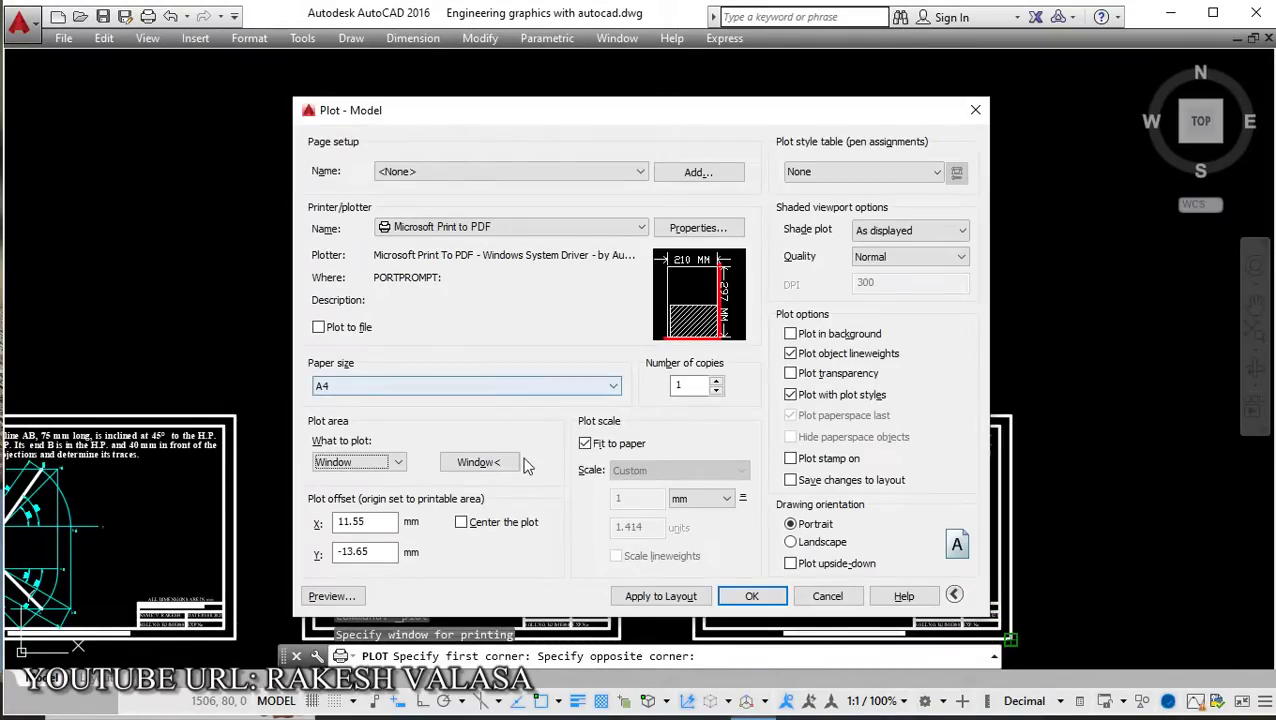
Center the plot, set the drawing orientation to landscape and preview the result.
{"action": "left_click", "coordinate": [462, 529]}
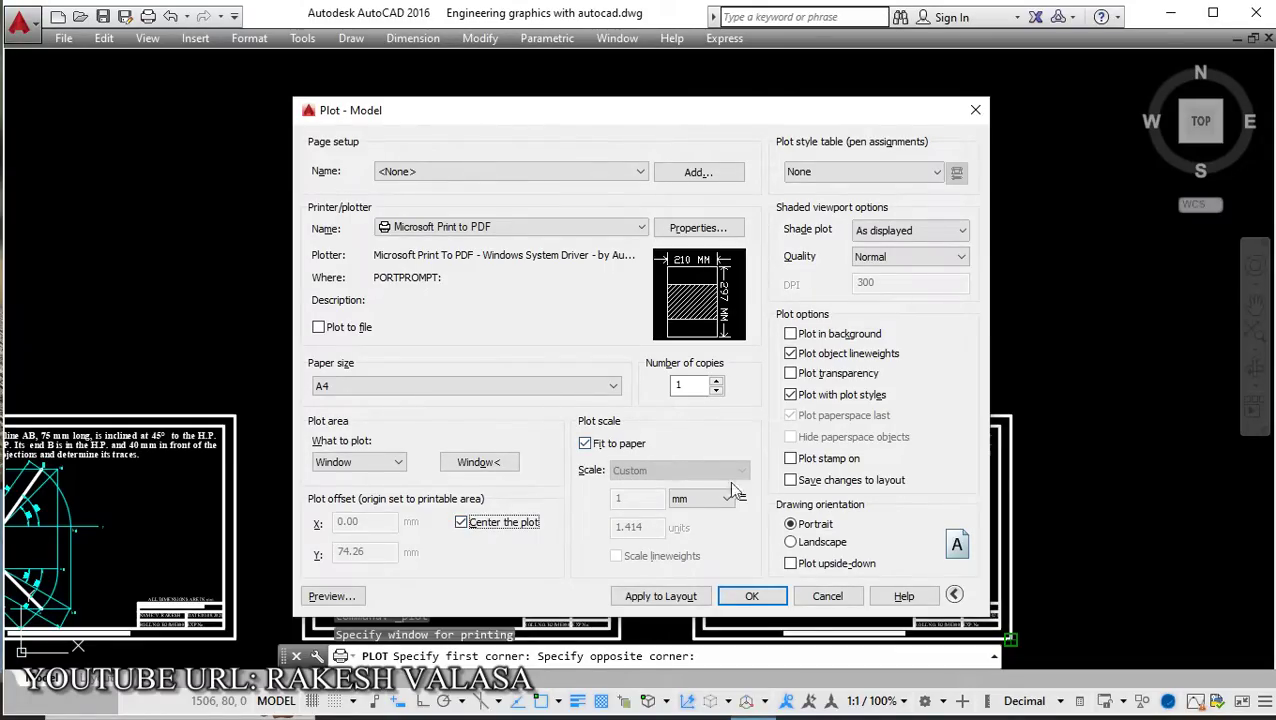
{"action": "left_click", "coordinate": [795, 545]}
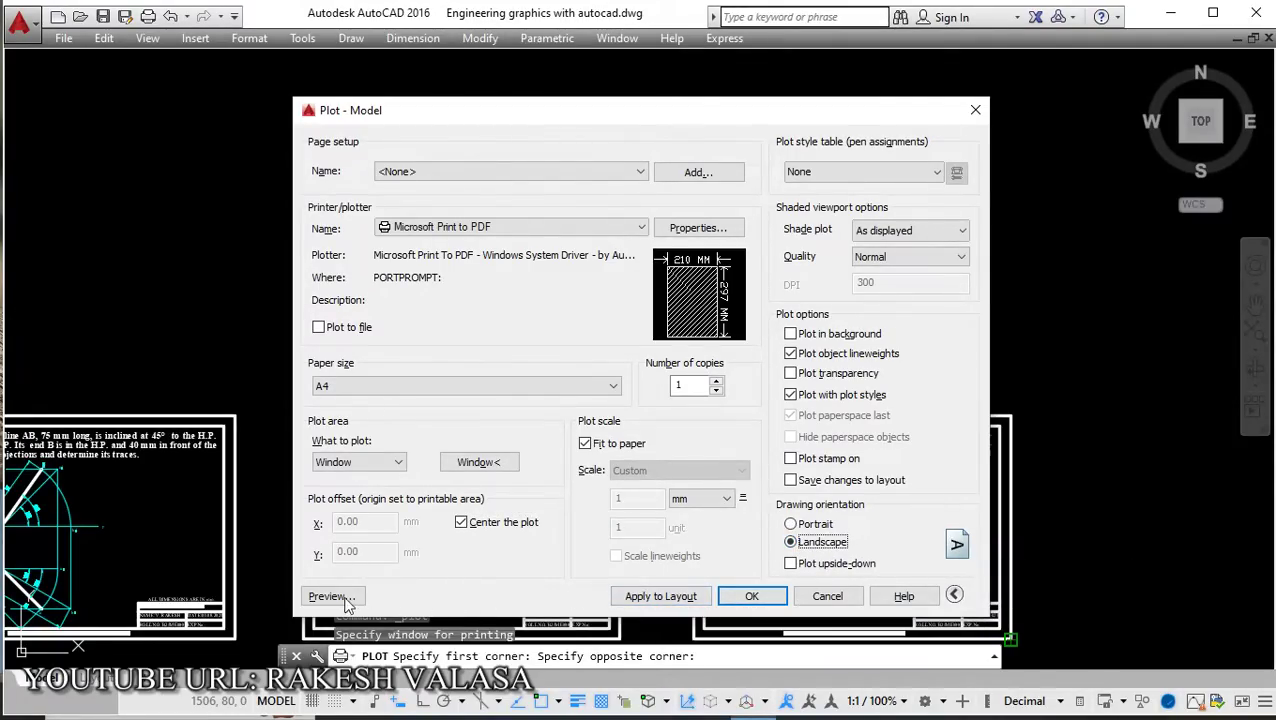
{"action": "left_click", "coordinate": [752, 596]}
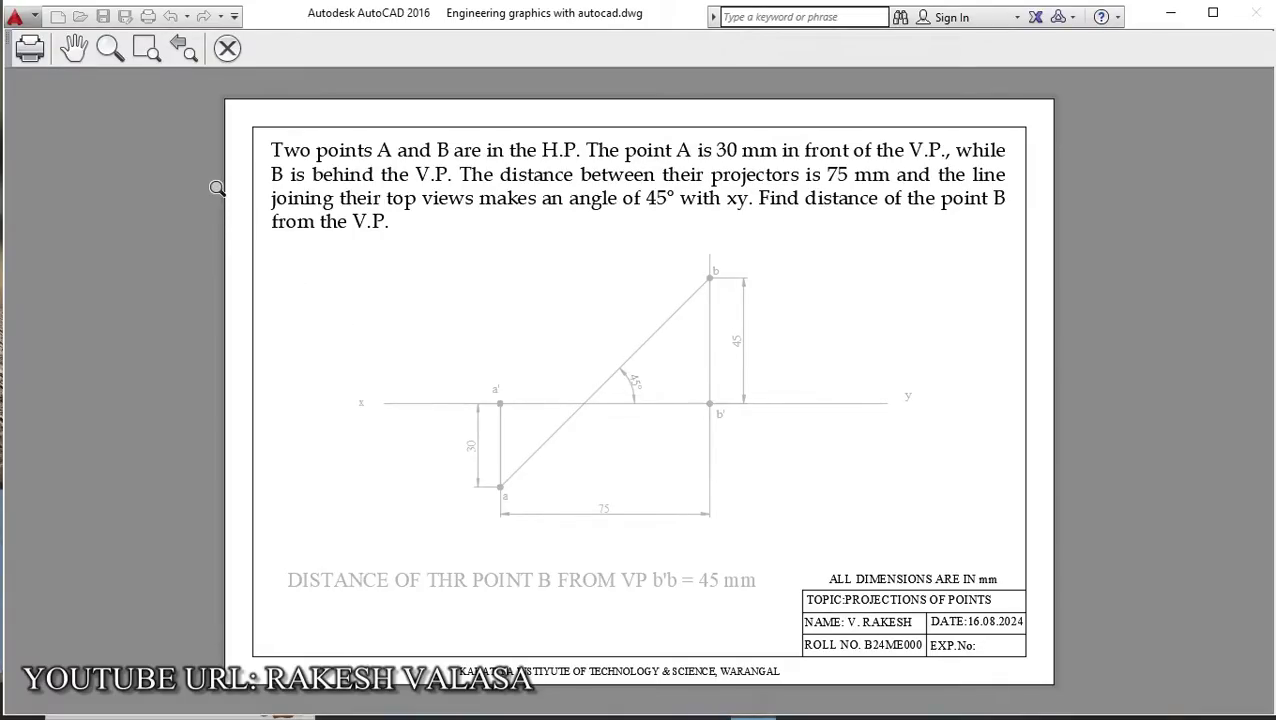
Plot from the preview and save the PDF to the Desktop as "projections of point p2".
{"action": "left_click", "coordinate": [30, 48]}
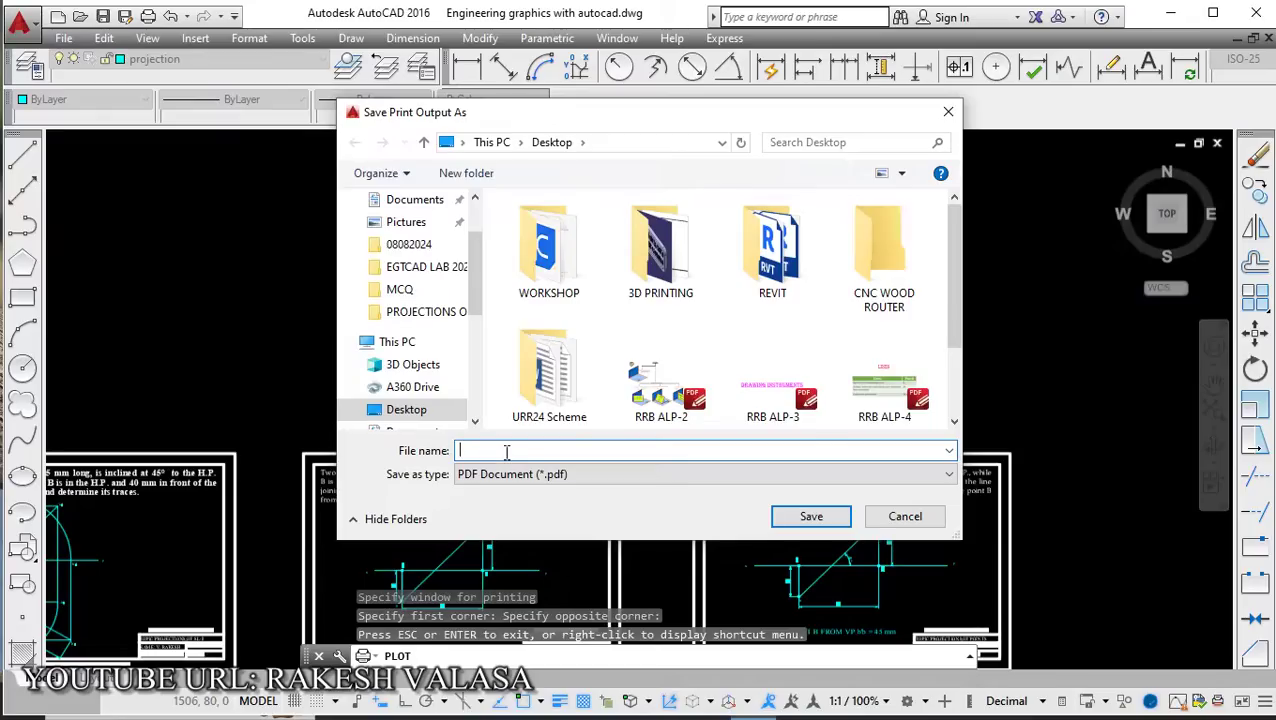
{"action": "type", "text": "project"}
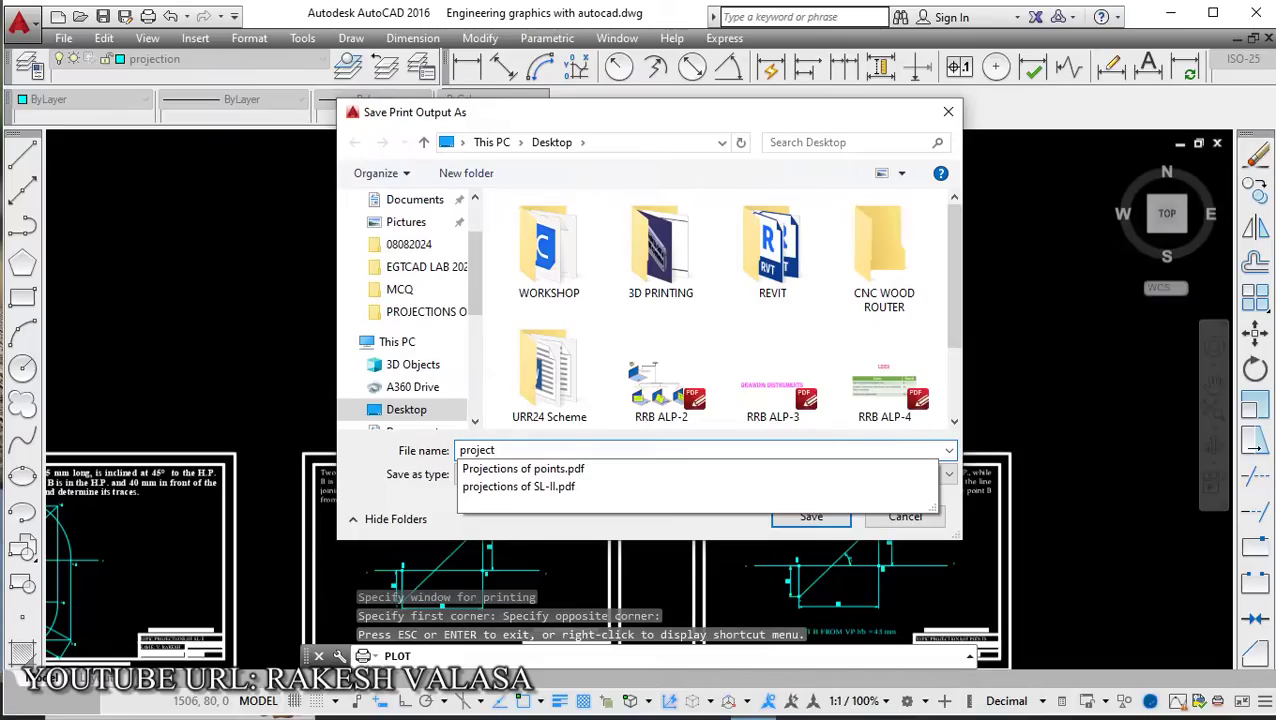
{"action": "type", "text": "ions of point p2"}
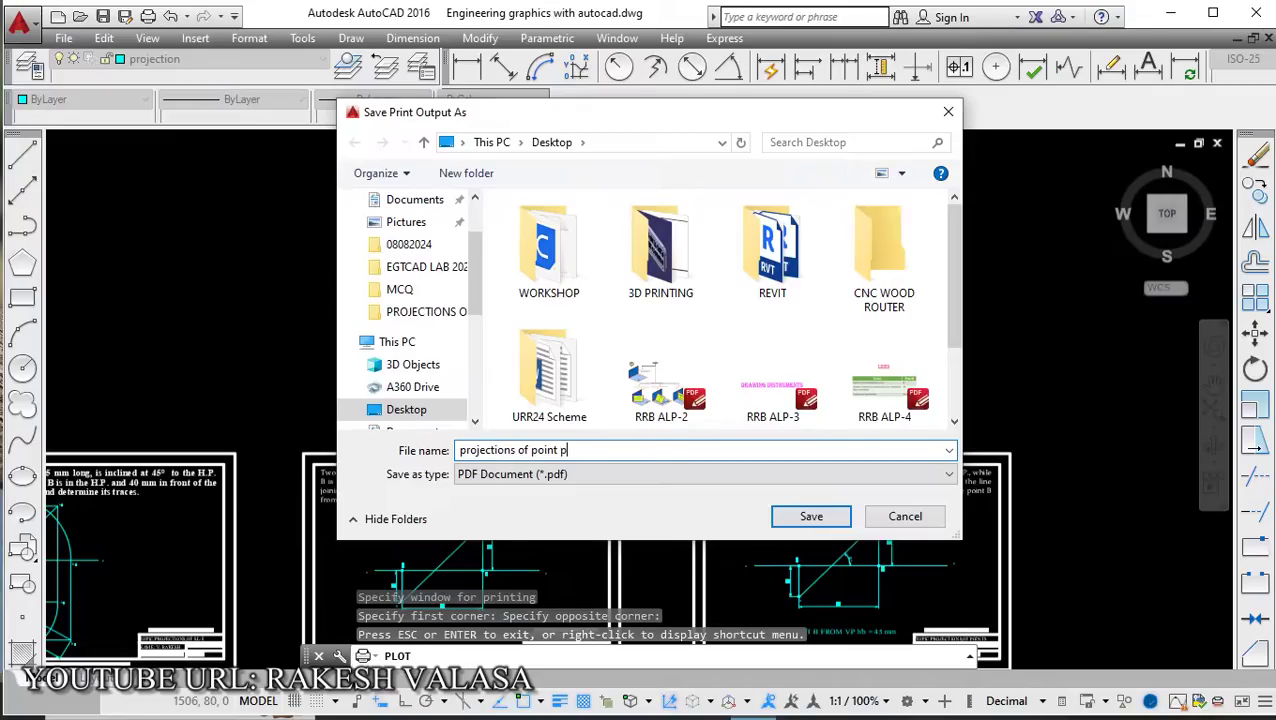
{"action": "left_click", "coordinate": [811, 518]}
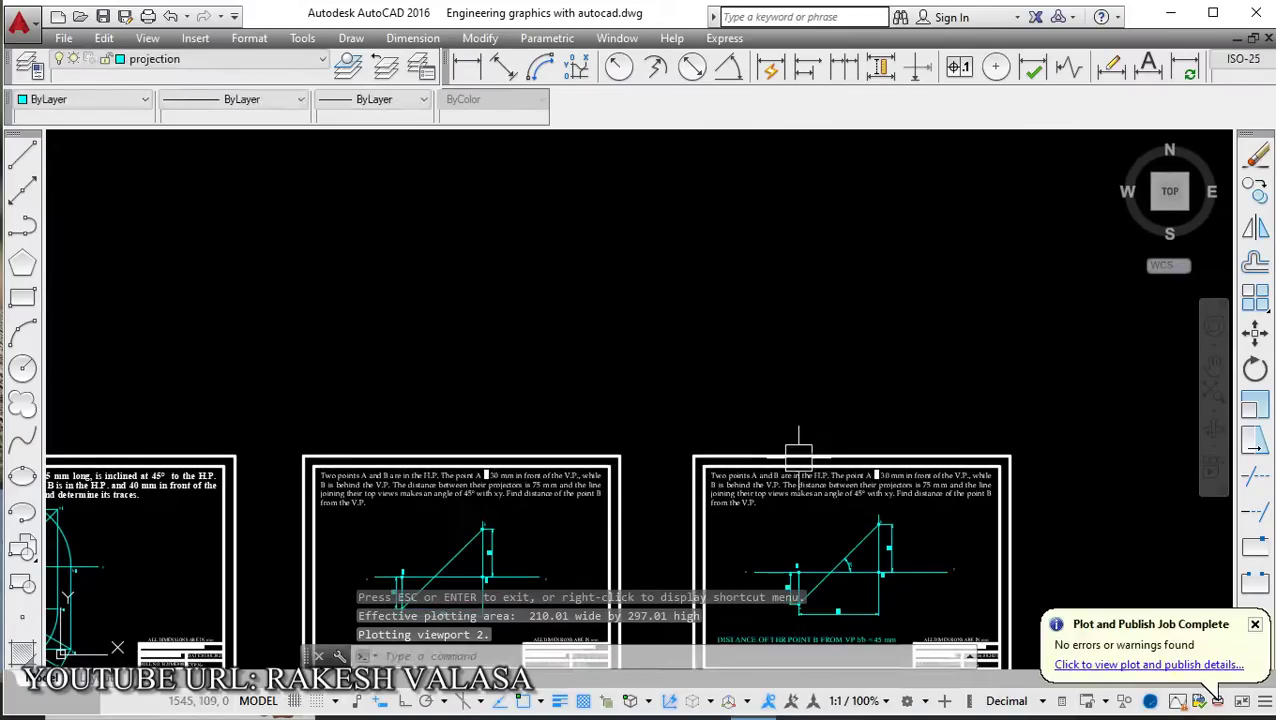
Open the plotted PDF "projections of point p2" from the Desktop and inspect the drawing's line colour and dimensions.
{"action": "middle_click_drag", "start_coordinate": [797, 407], "coordinate": [677, 230]}
{"action": "left_click", "coordinate": [1180, 11]}
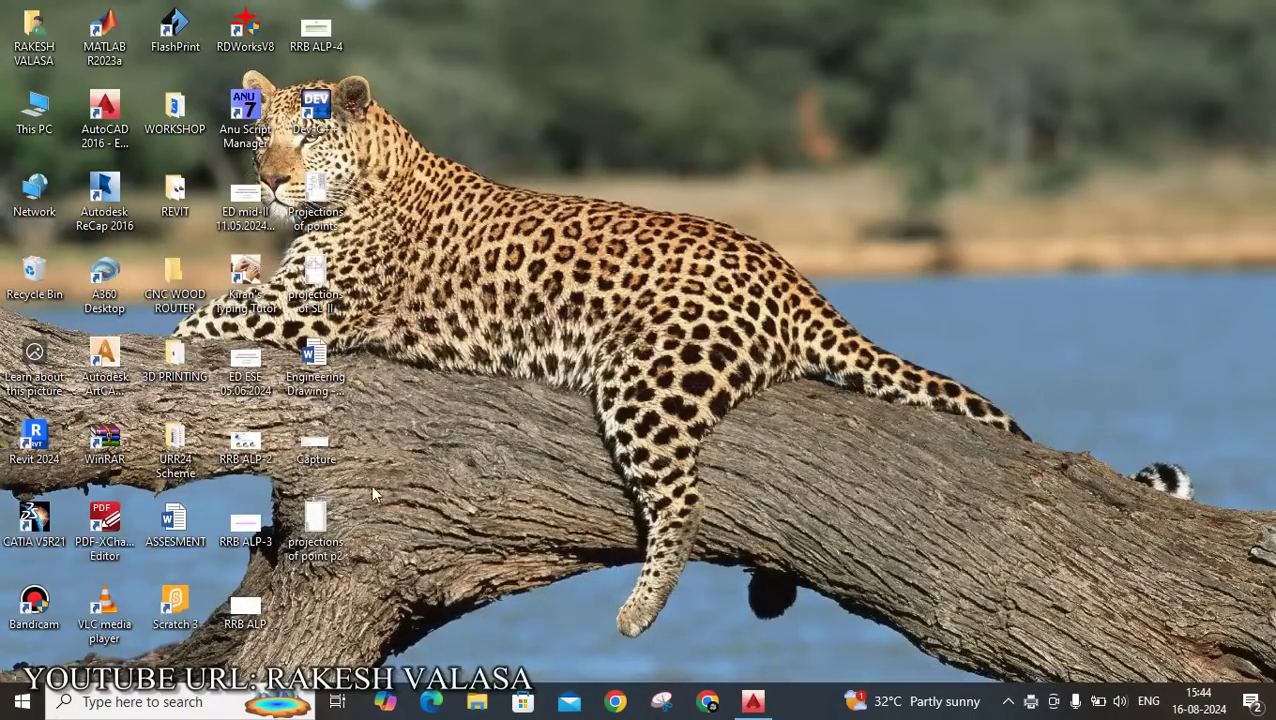
{"action": "double_click", "coordinate": [315, 520]}
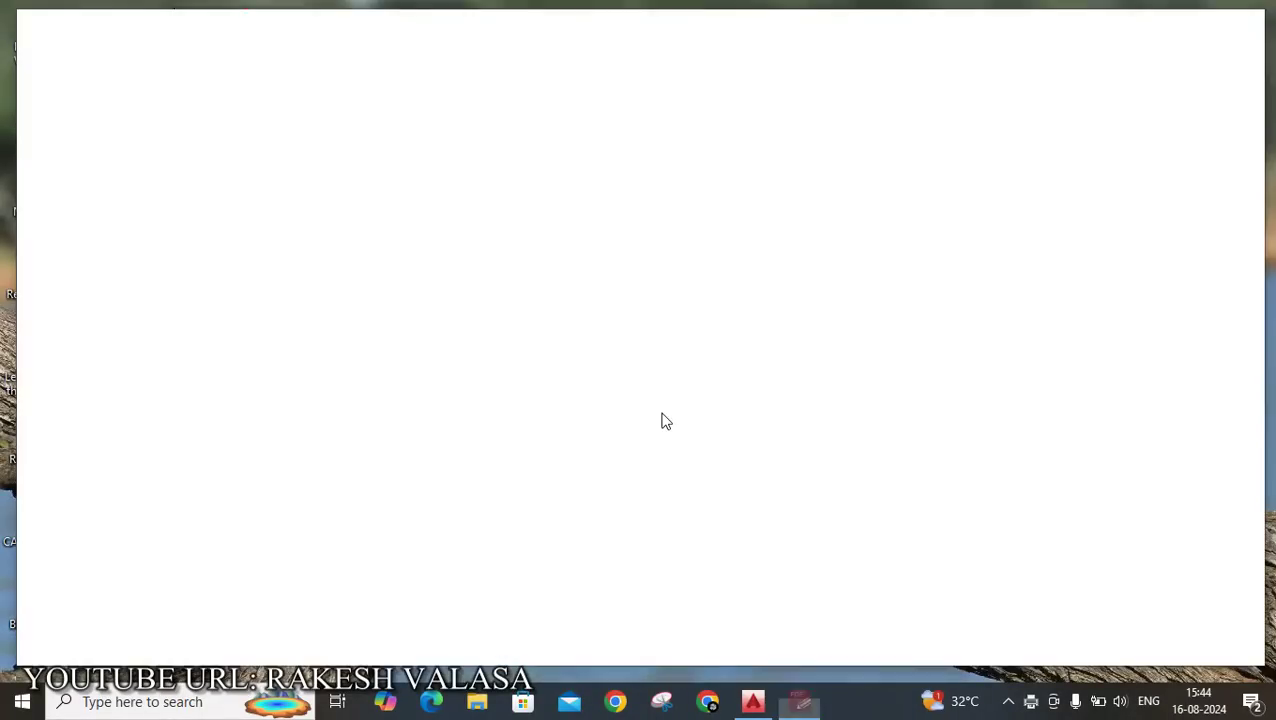
{"action": "scroll", "coordinate": [661, 411], "scroll_direction": "down", "scroll_amount": 10}
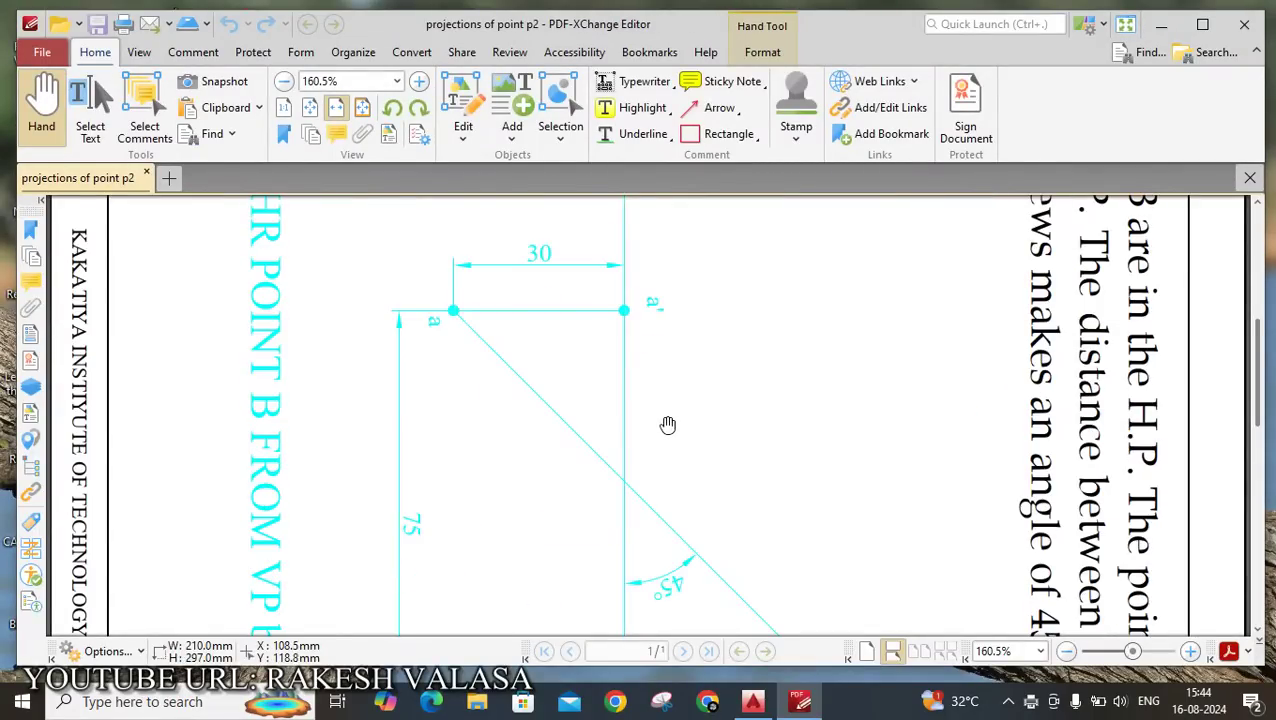
{"action": "scroll", "coordinate": [676, 432], "scroll_direction": "up", "scroll_amount": 5}
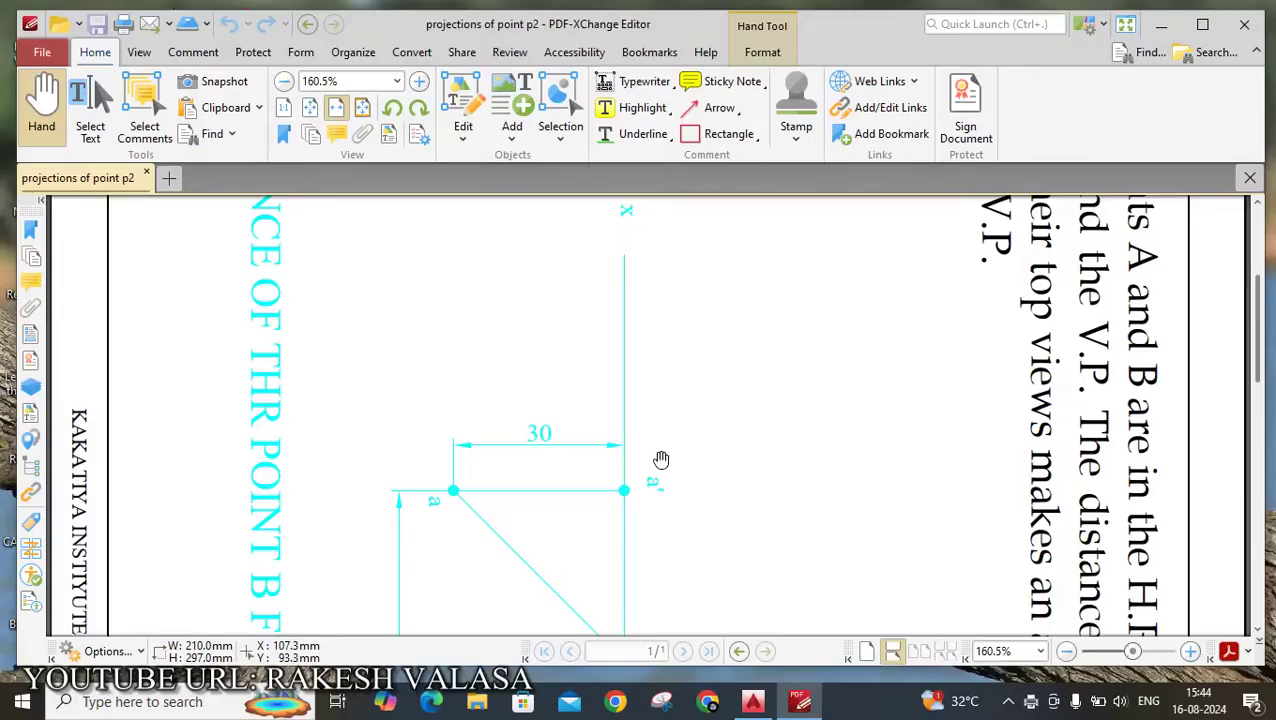
Switch back to AutoCAD and change the projection layer's color to white in the layer properties.
{"action": "left_click", "coordinate": [753, 701]}
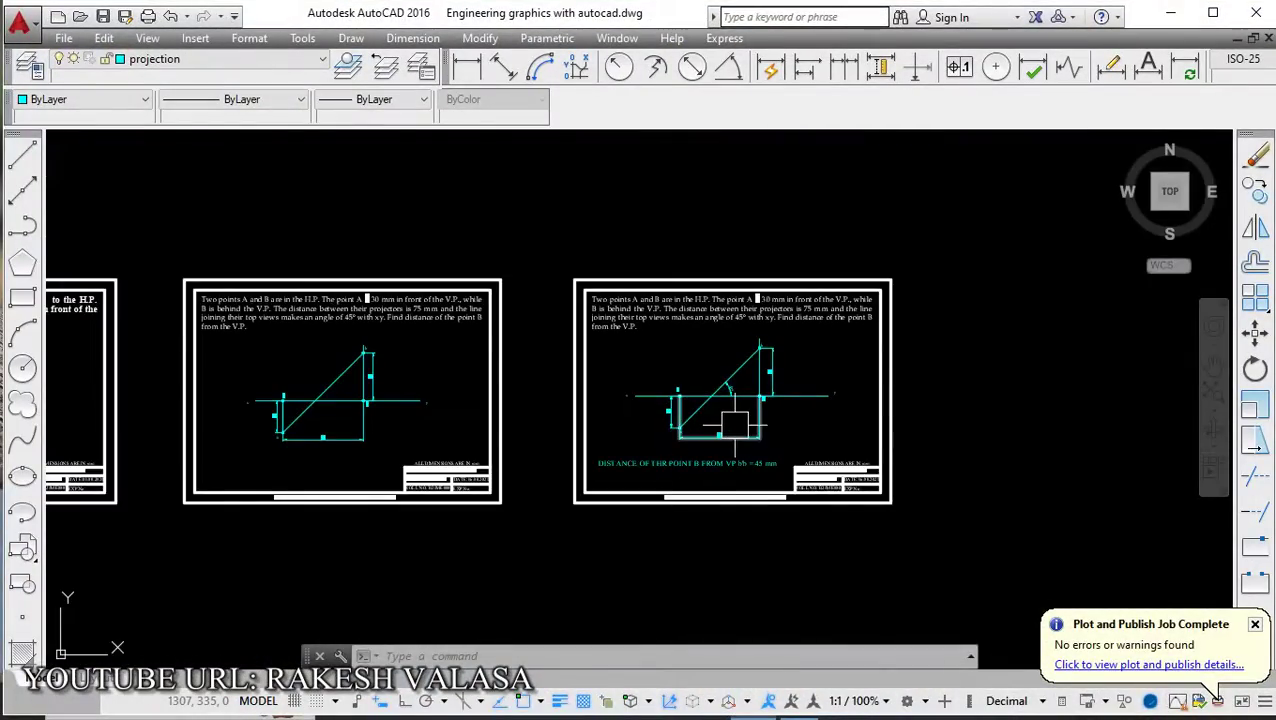
{"action": "scroll", "coordinate": [737, 425], "scroll_direction": "up", "scroll_amount": 4}
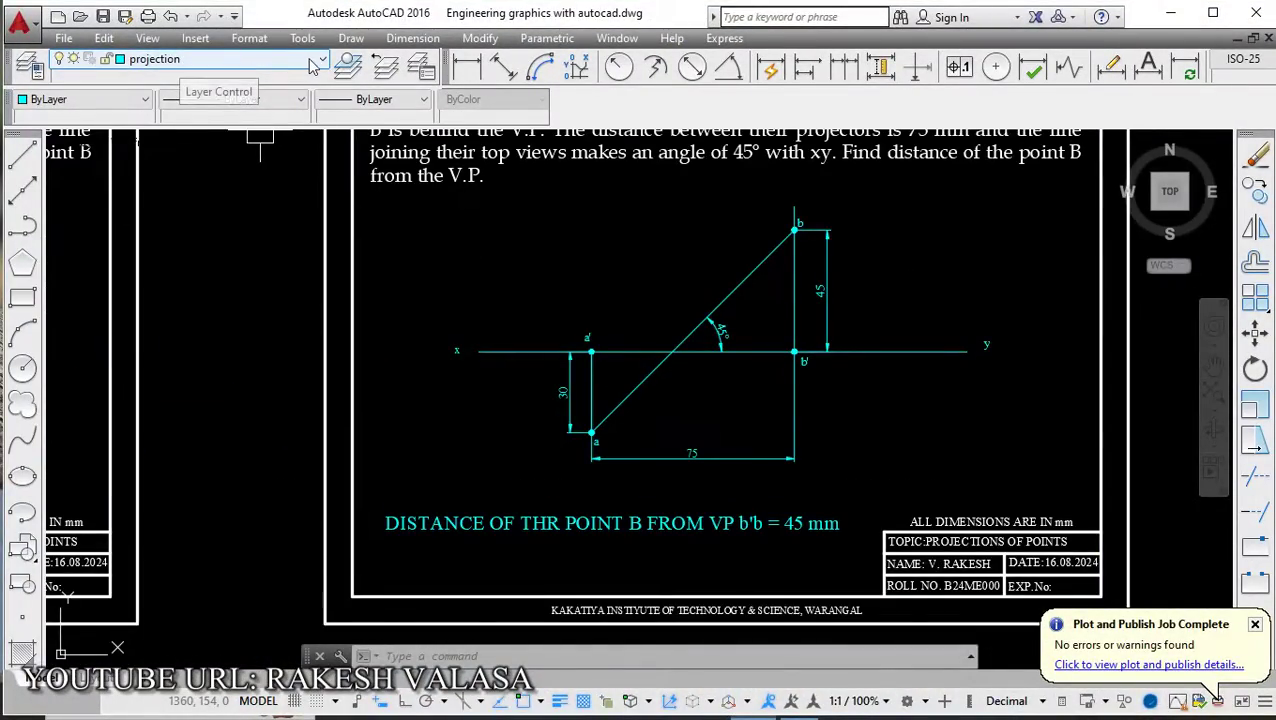
{"action": "left_click", "coordinate": [230, 60]}
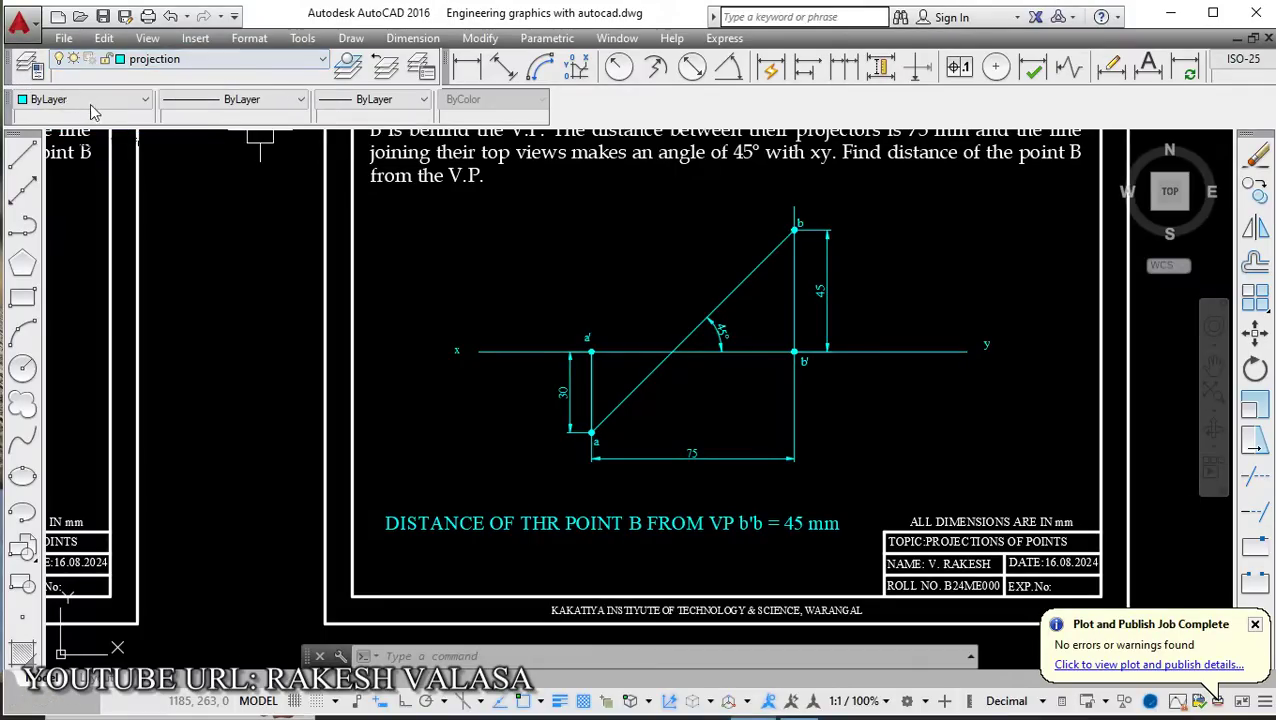
{"action": "left_click", "coordinate": [29, 68]}
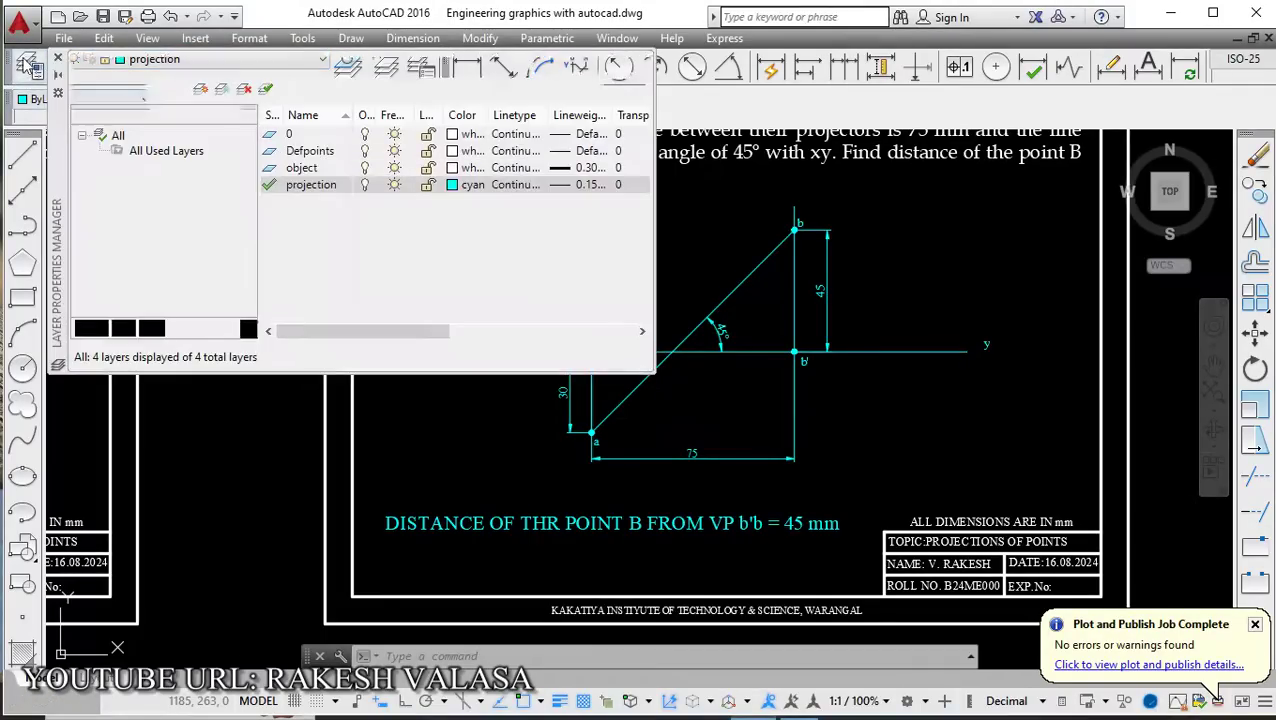
{"action": "left_click", "coordinate": [456, 186]}
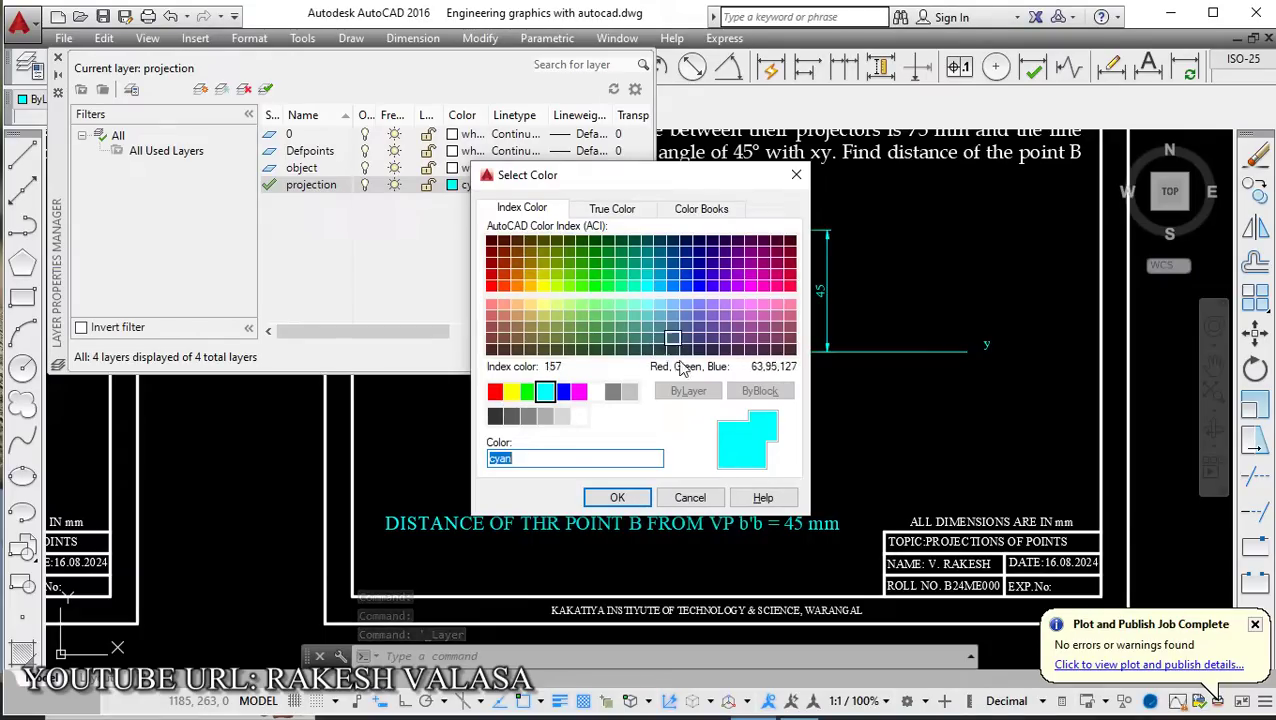
{"action": "left_click", "coordinate": [596, 393]}
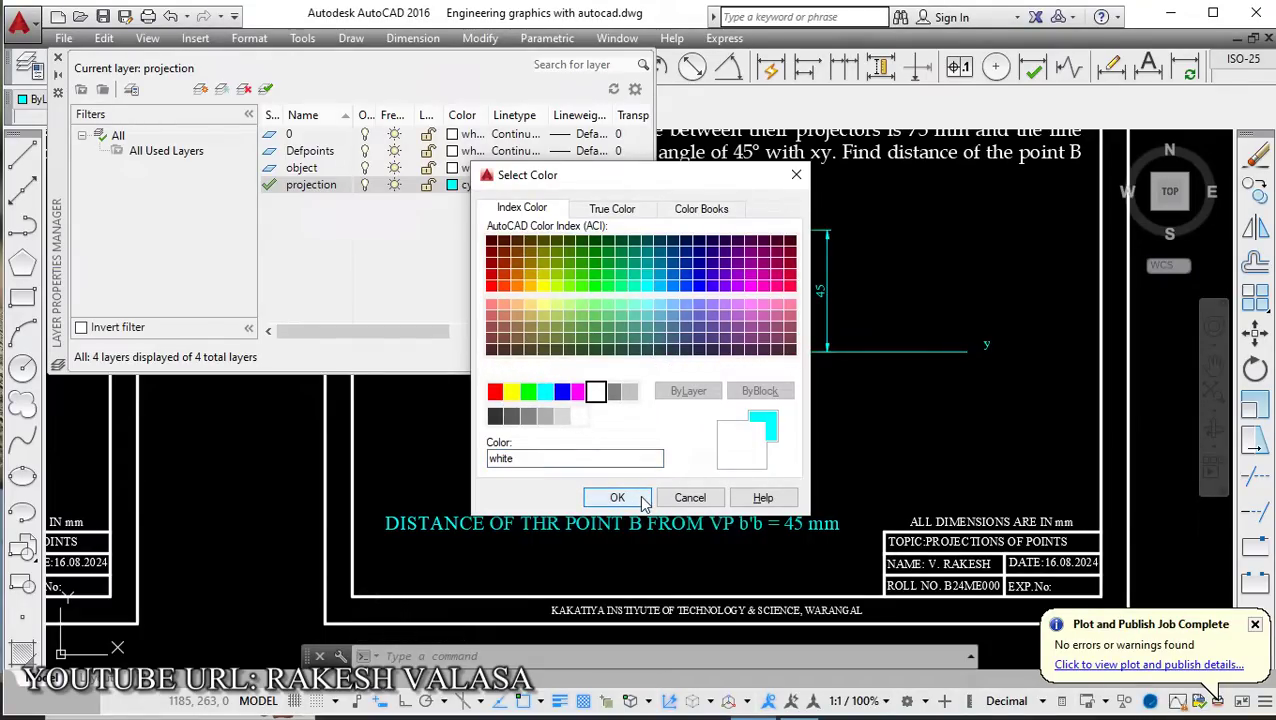
{"action": "left_click", "coordinate": [616, 498]}
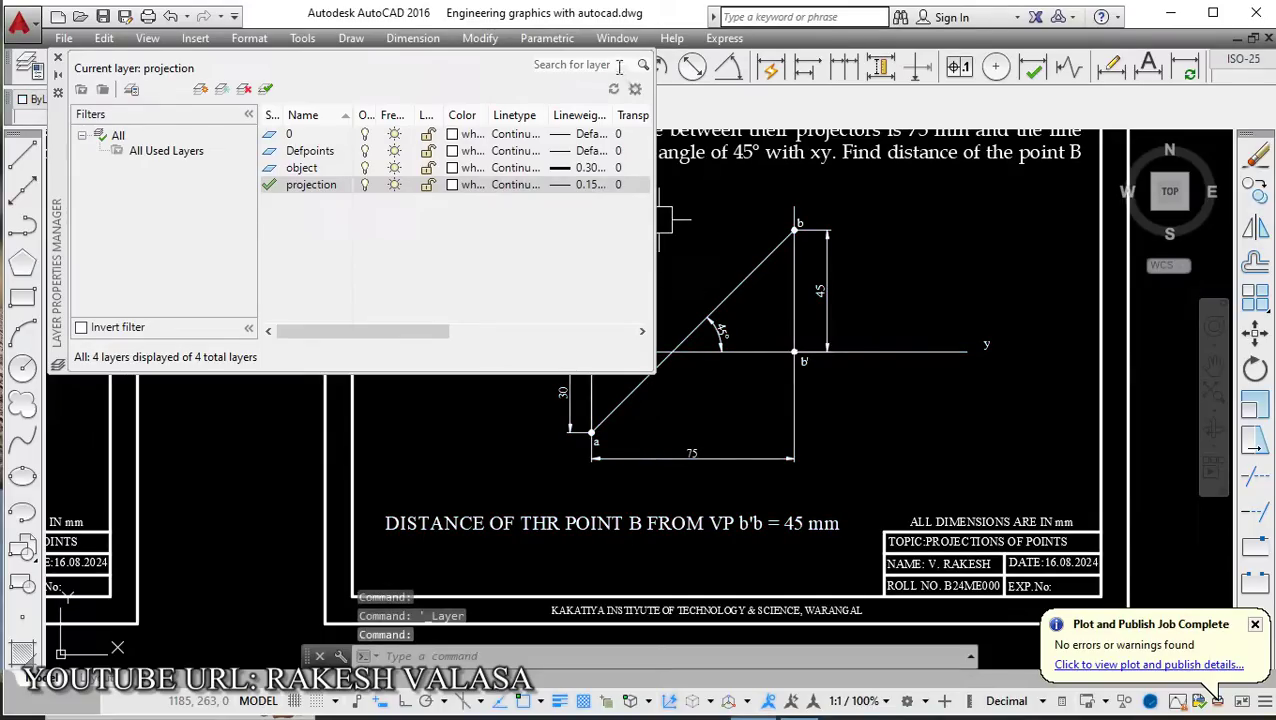
{"action": "left_click", "coordinate": [58, 59]}
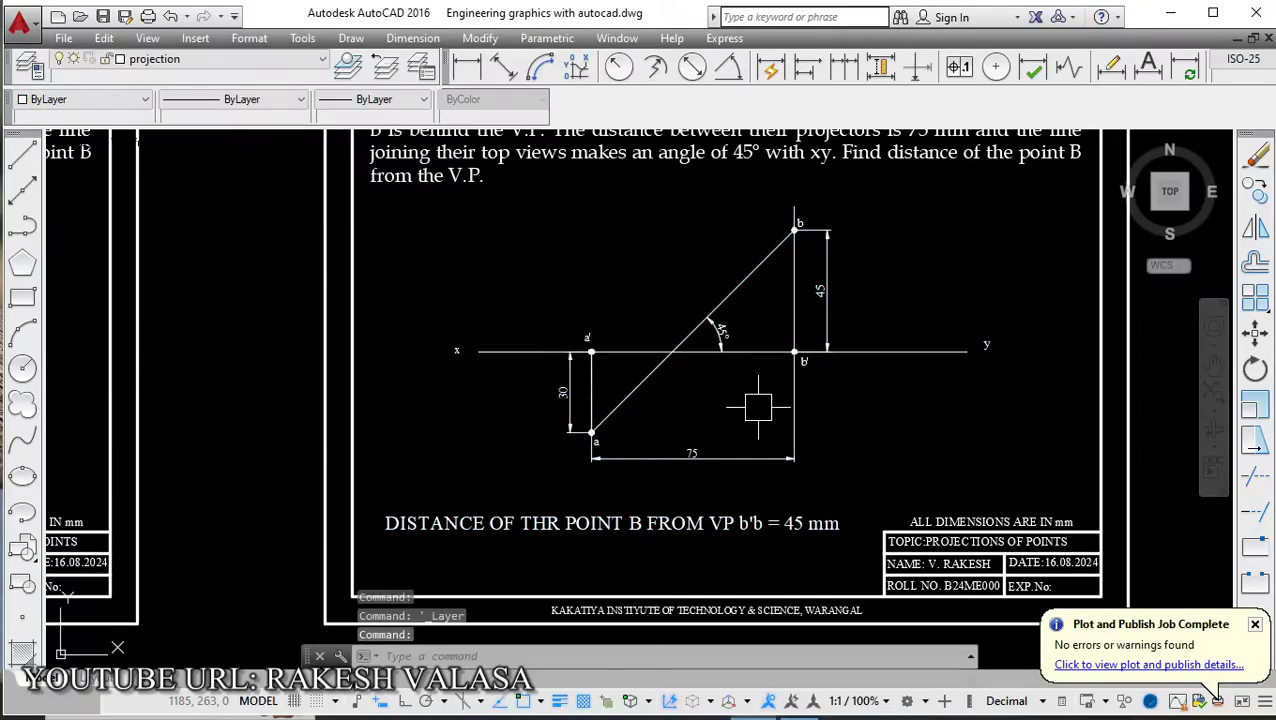
Start a new plot of the recolored model with Microsoft Print to PDF as the printer.
{"action": "key", "text": "ctrl+p"}
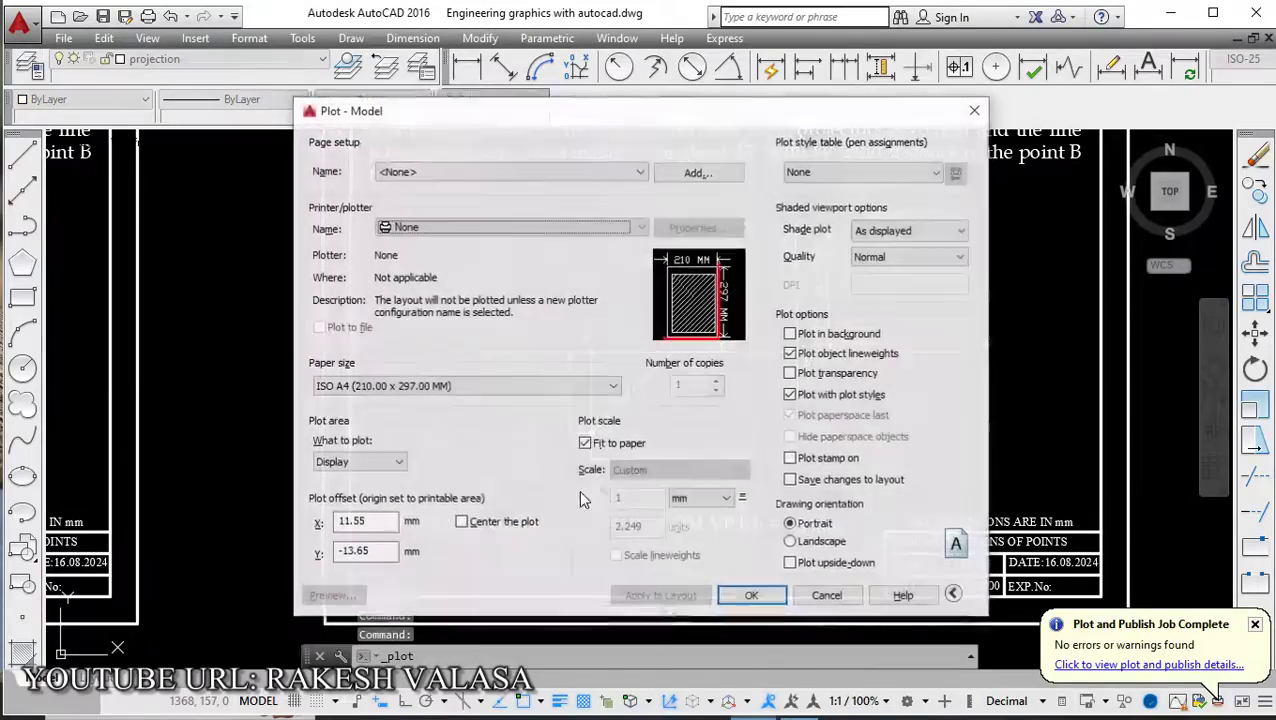
{"action": "left_click", "coordinate": [425, 228]}
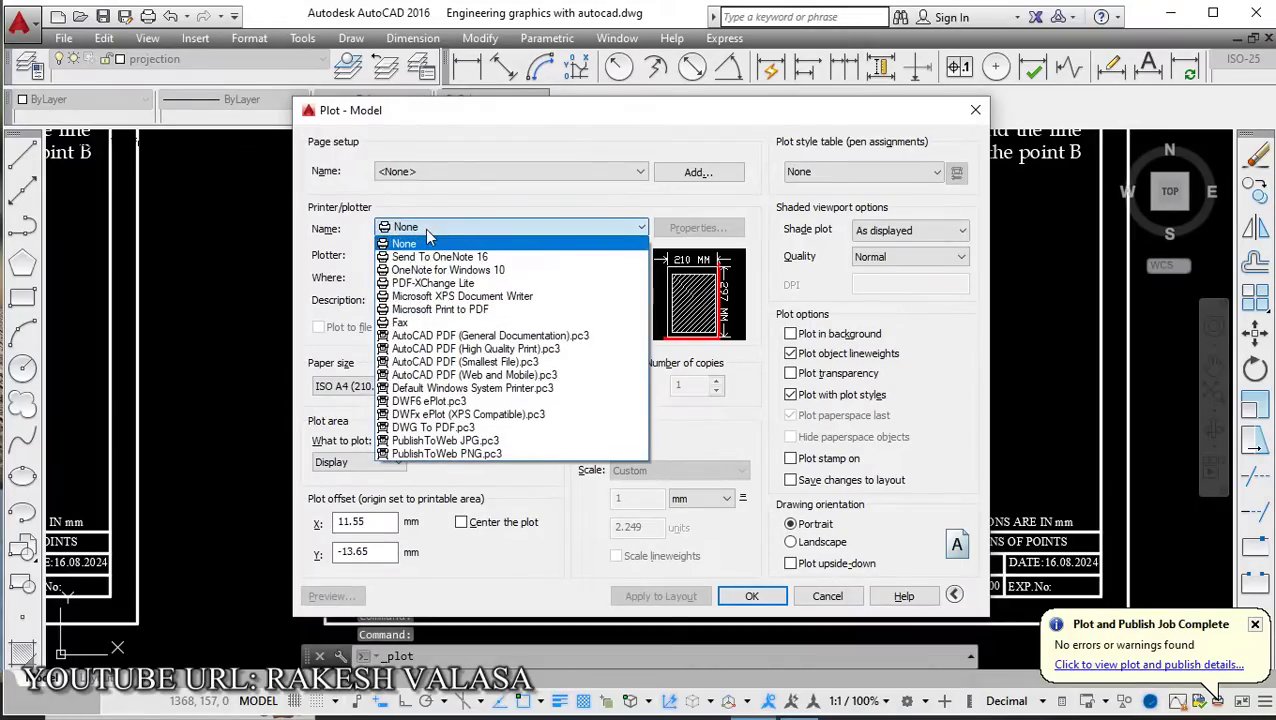
{"action": "left_click", "coordinate": [436, 310]}
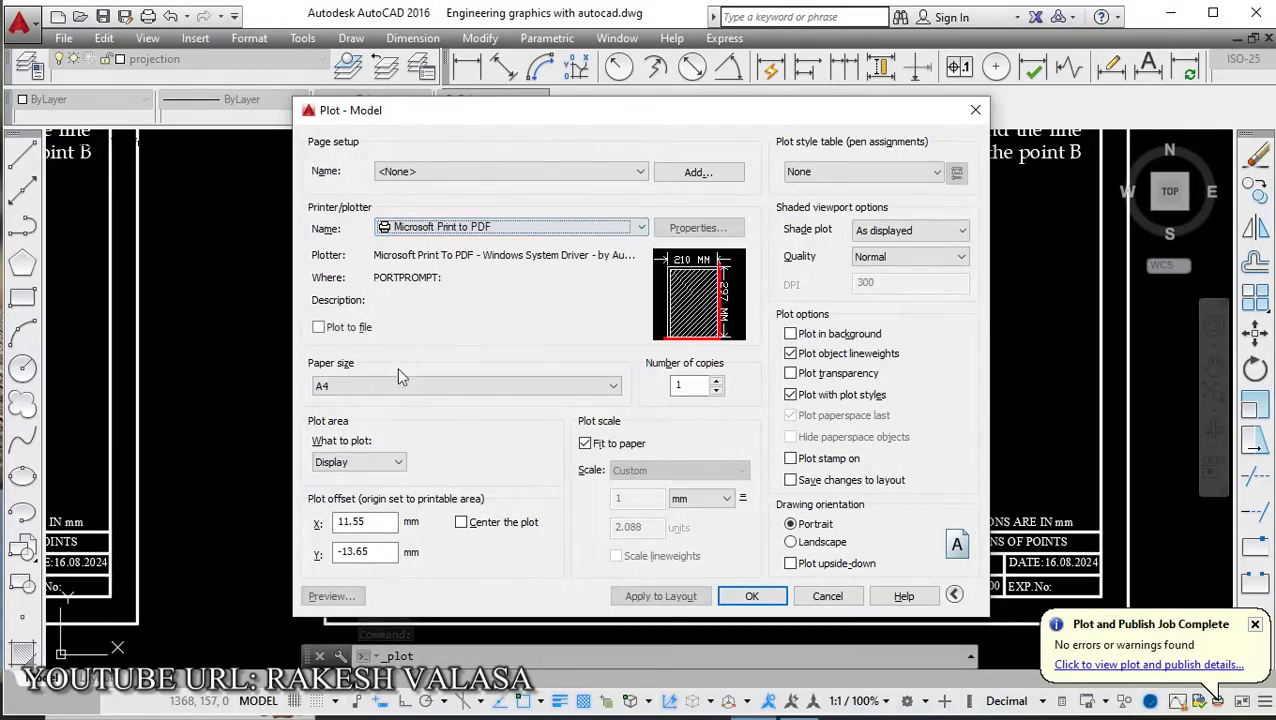
Define the plot area as a window between opposite corners of the outer border around the finished sheet.
{"action": "left_click", "coordinate": [385, 462]}
{"action": "left_click", "coordinate": [355, 517]}
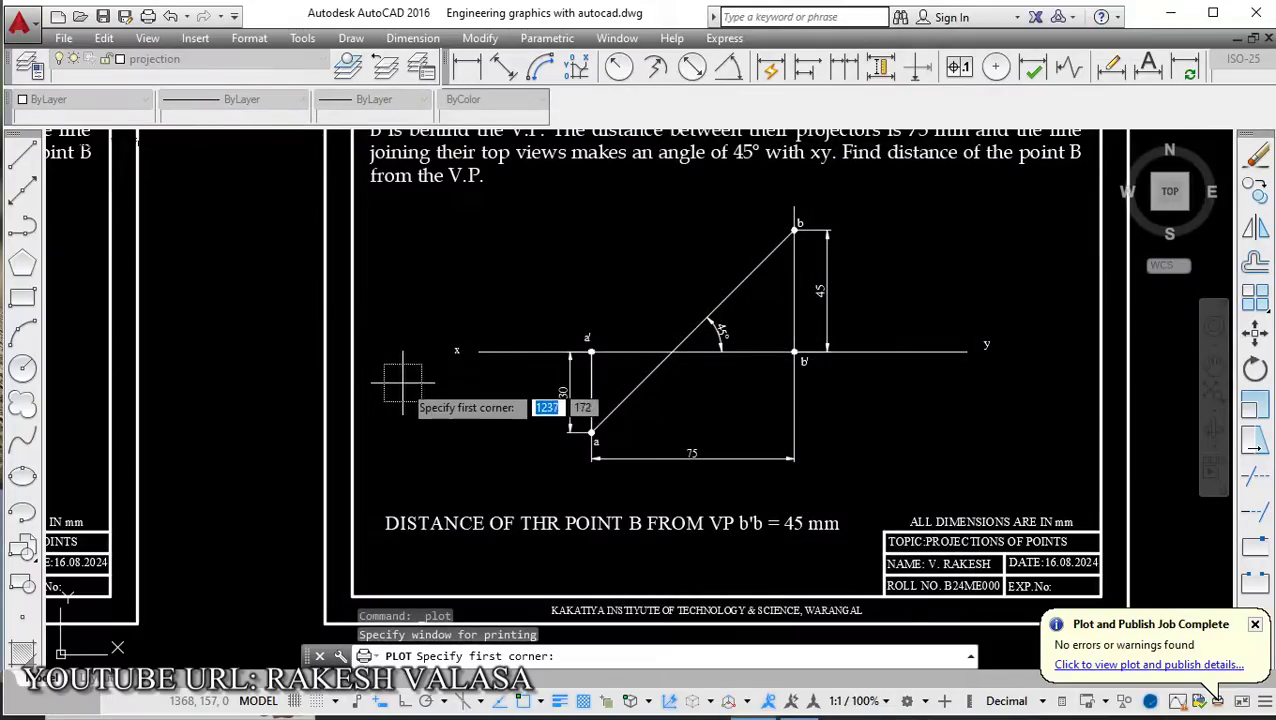
{"action": "scroll", "coordinate": [416, 370], "scroll_direction": "down", "scroll_amount": 2}
{"action": "left_click", "coordinate": [353, 180]}
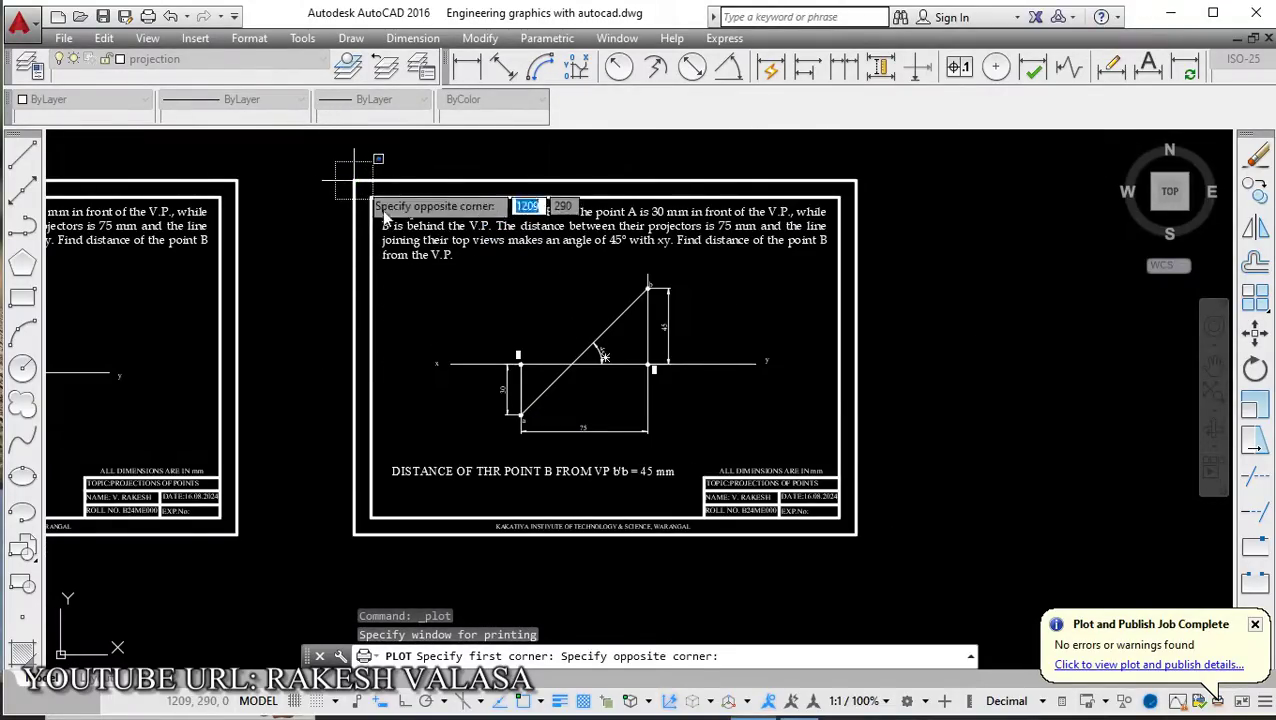
{"action": "left_click", "coordinate": [853, 537]}
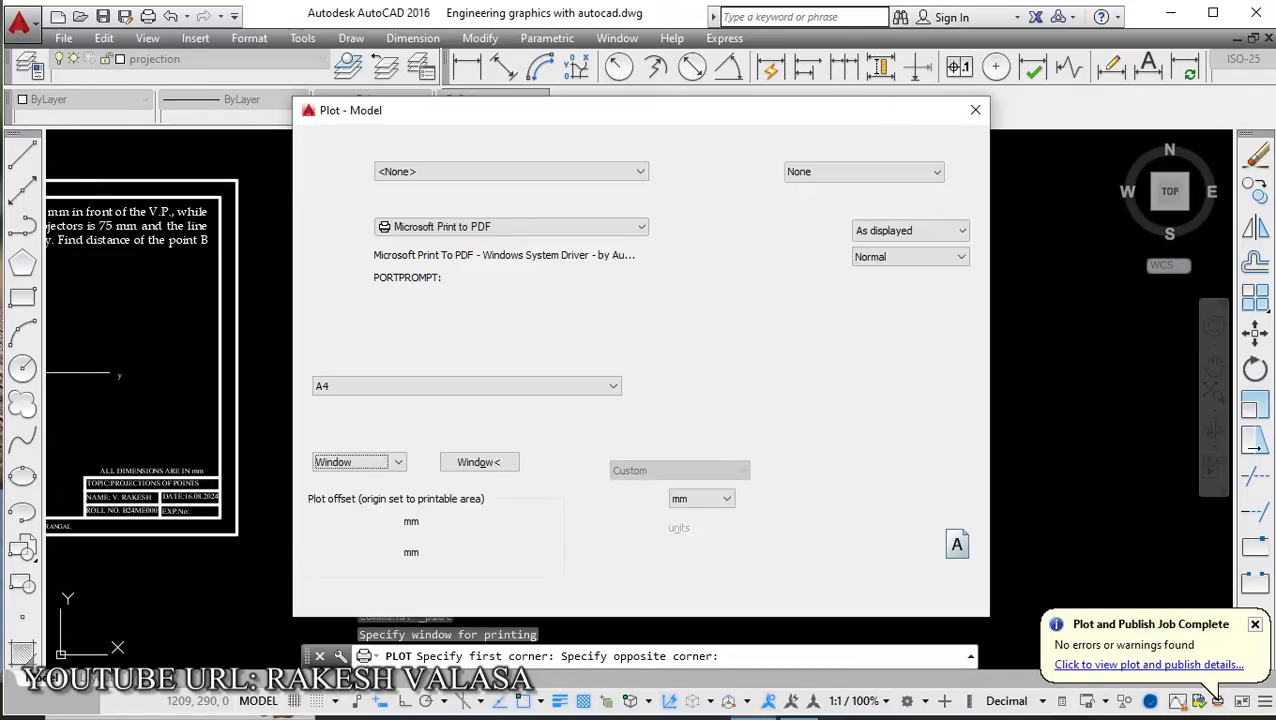
Center the plot on the page, switch the drawing orientation to landscape and open the plot preview.
{"action": "left_click", "coordinate": [463, 524]}
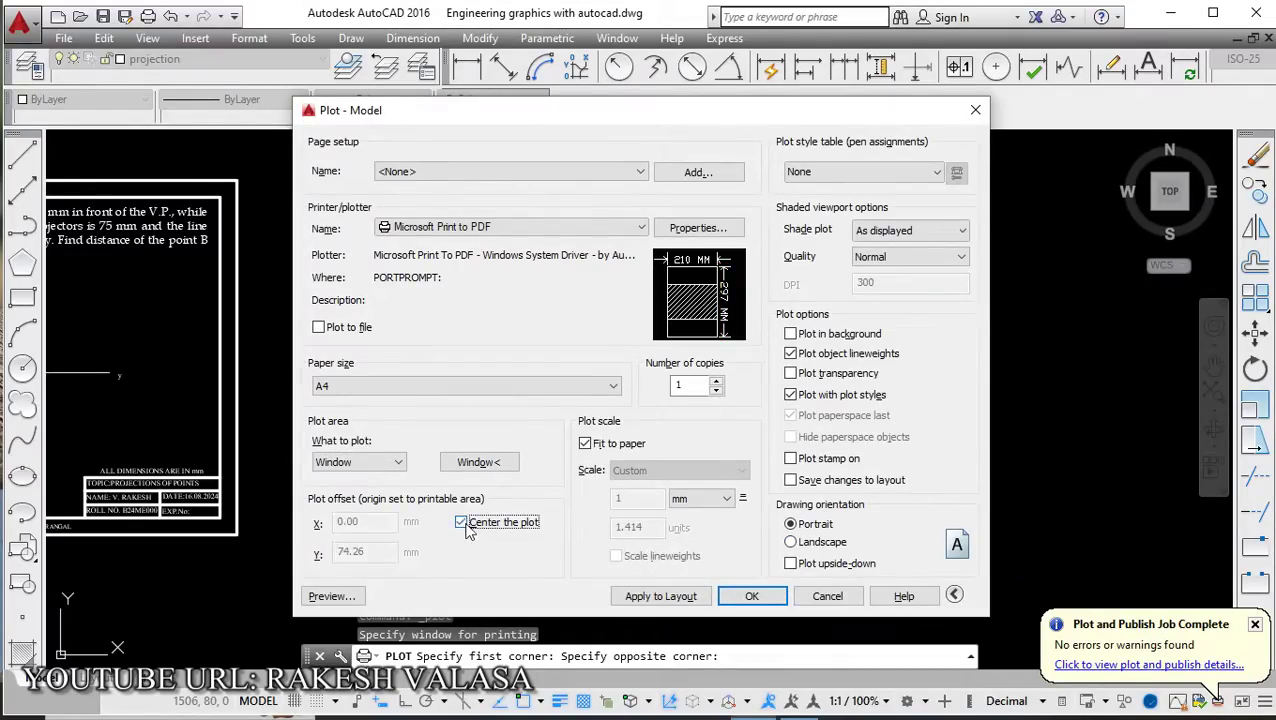
{"action": "left_click", "coordinate": [803, 546]}
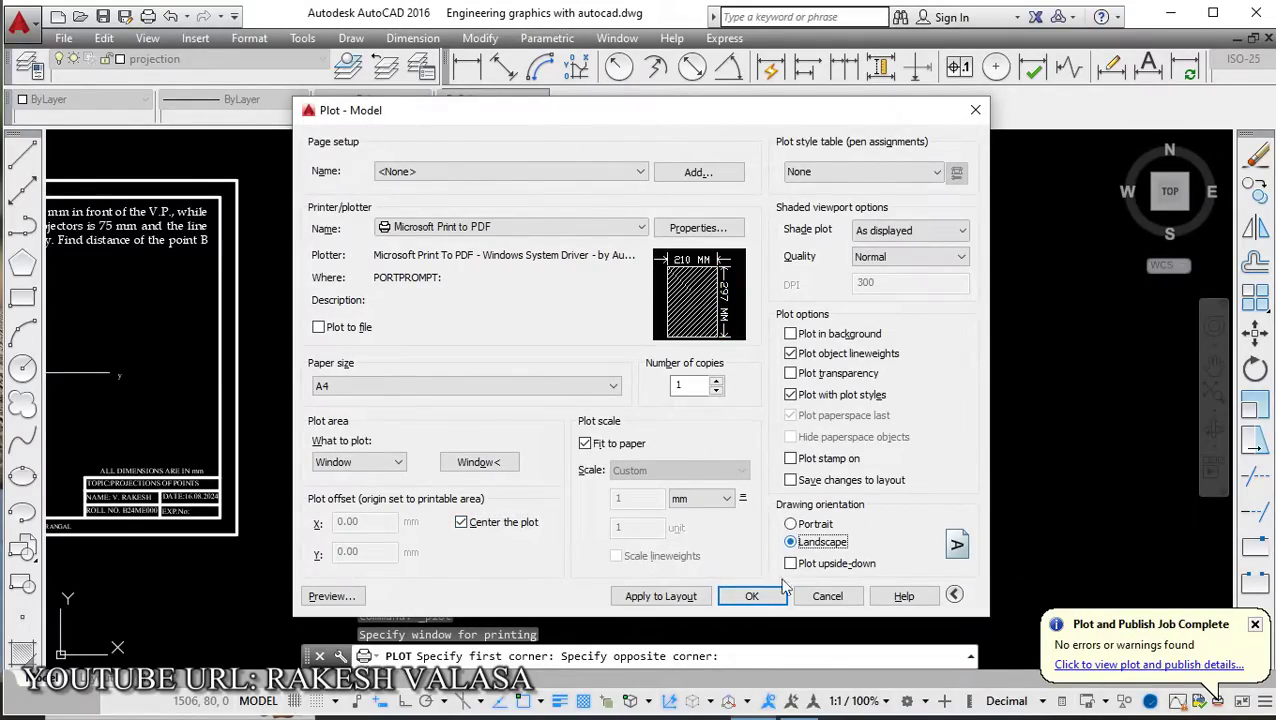
{"action": "left_click", "coordinate": [331, 596]}
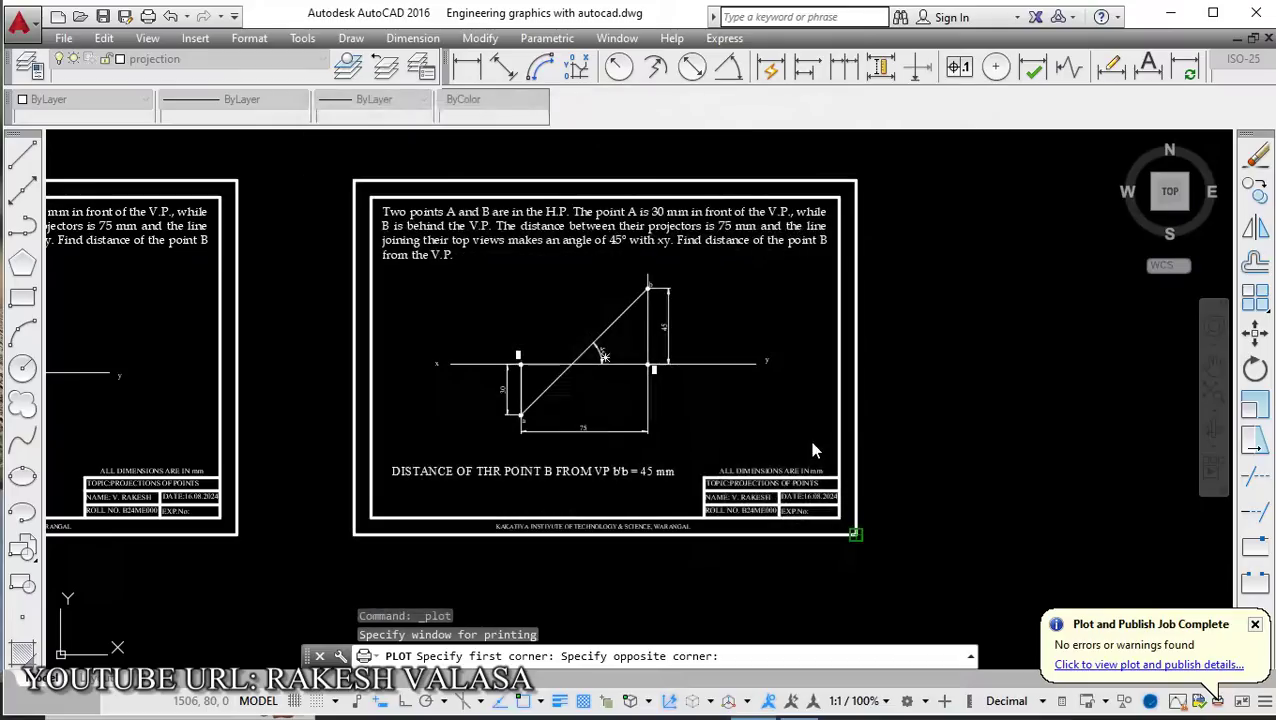